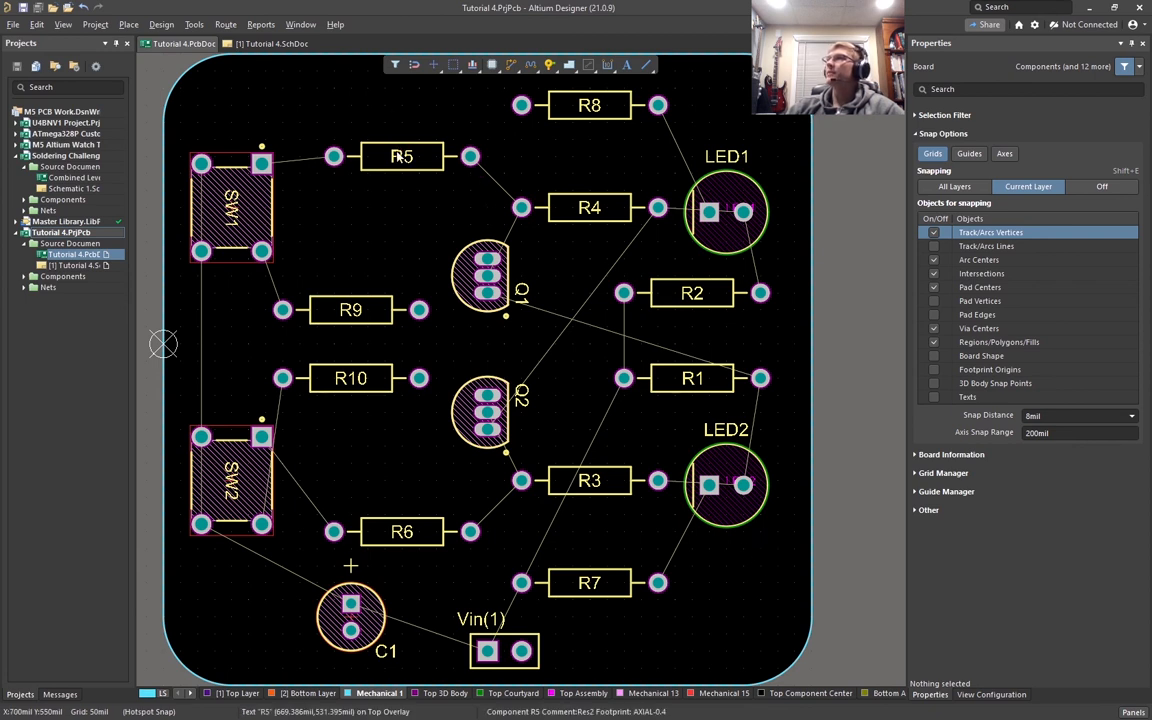
Exclude components from the selection filter and select only the R5 designator text
ctrl+scroll(395, 141, up, 6)
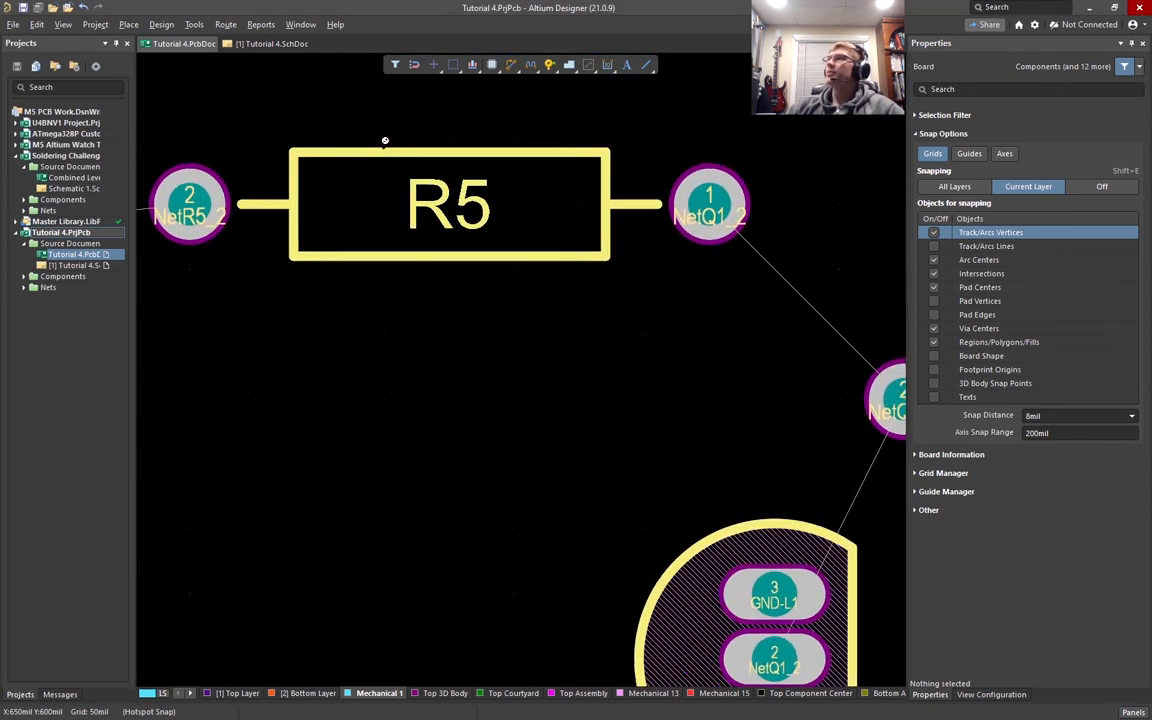
right_drag(383, 137, 485, 279)
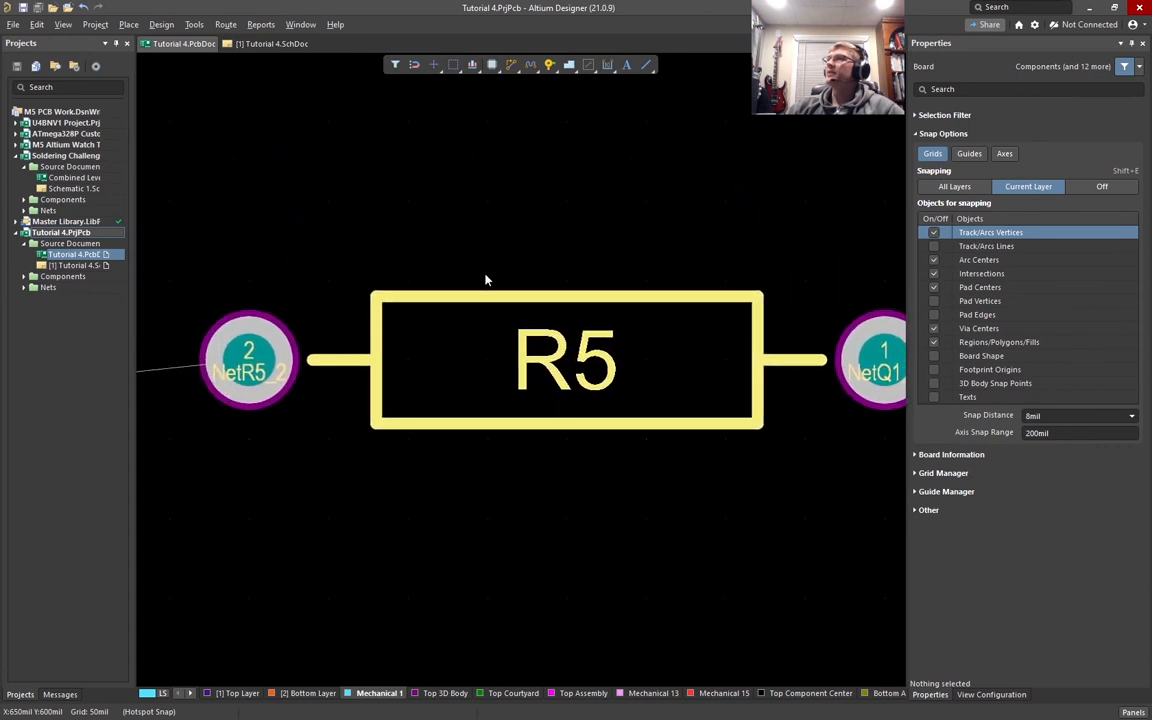
right_drag(593, 464, 536, 472)
click(498, 369)
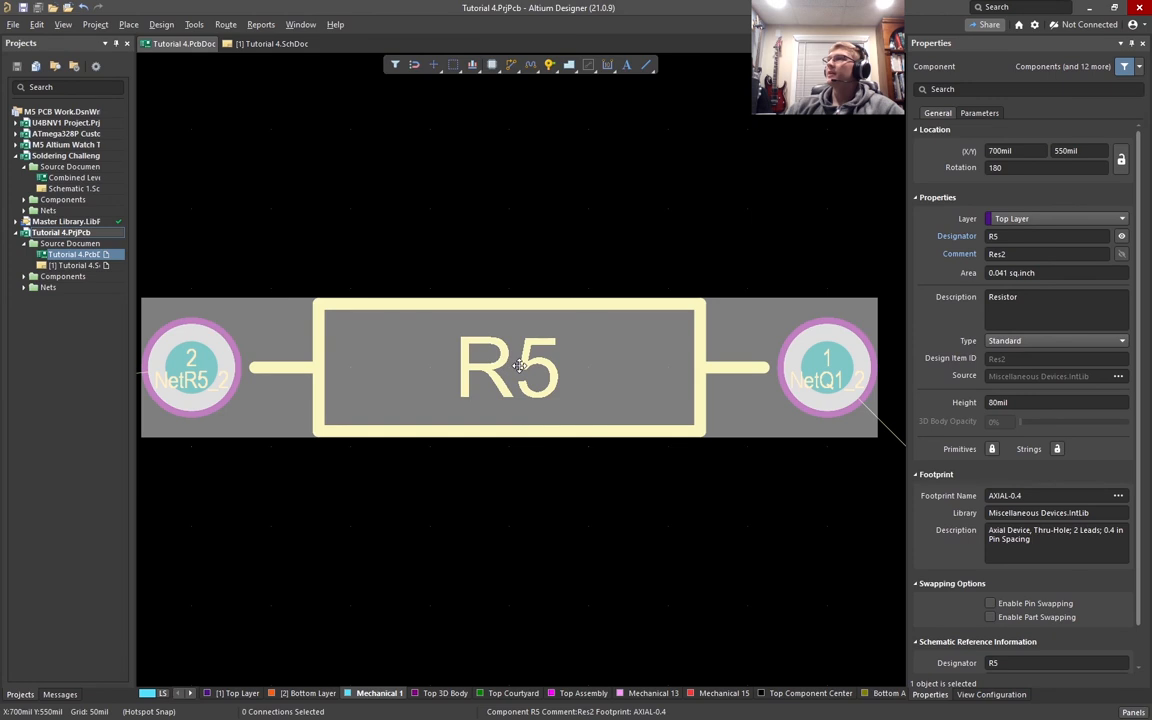
click(517, 370)
click(517, 370)
click(364, 94)
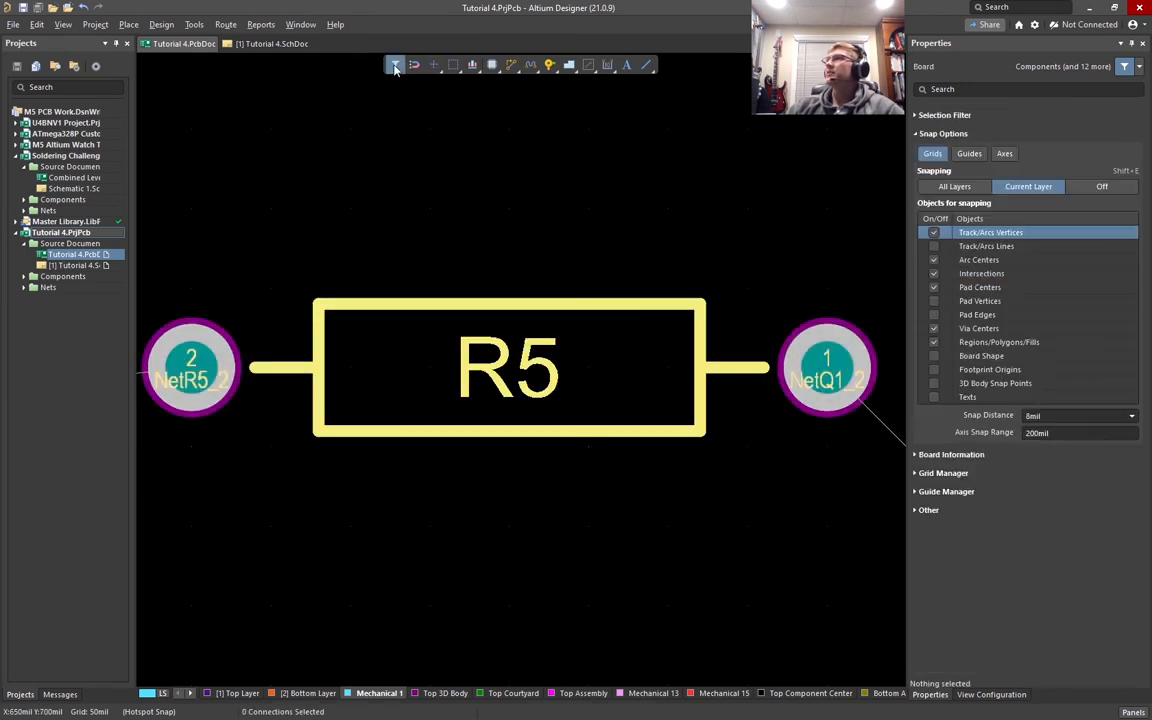
click(395, 64)
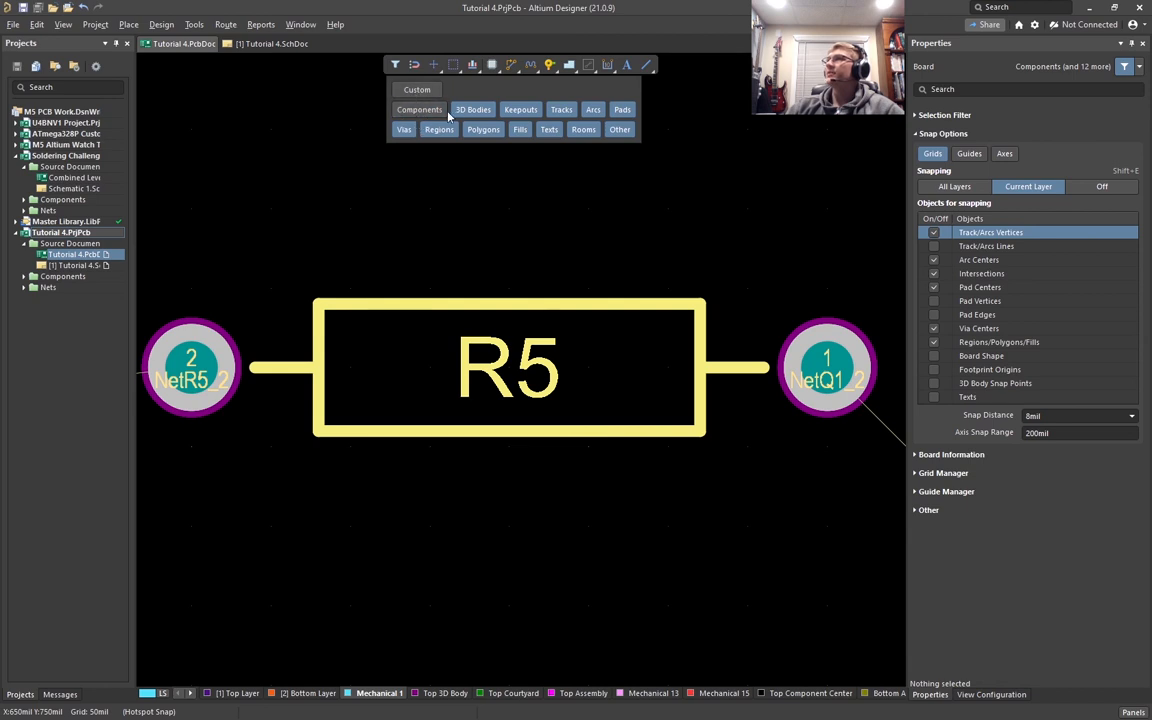
click(487, 358)
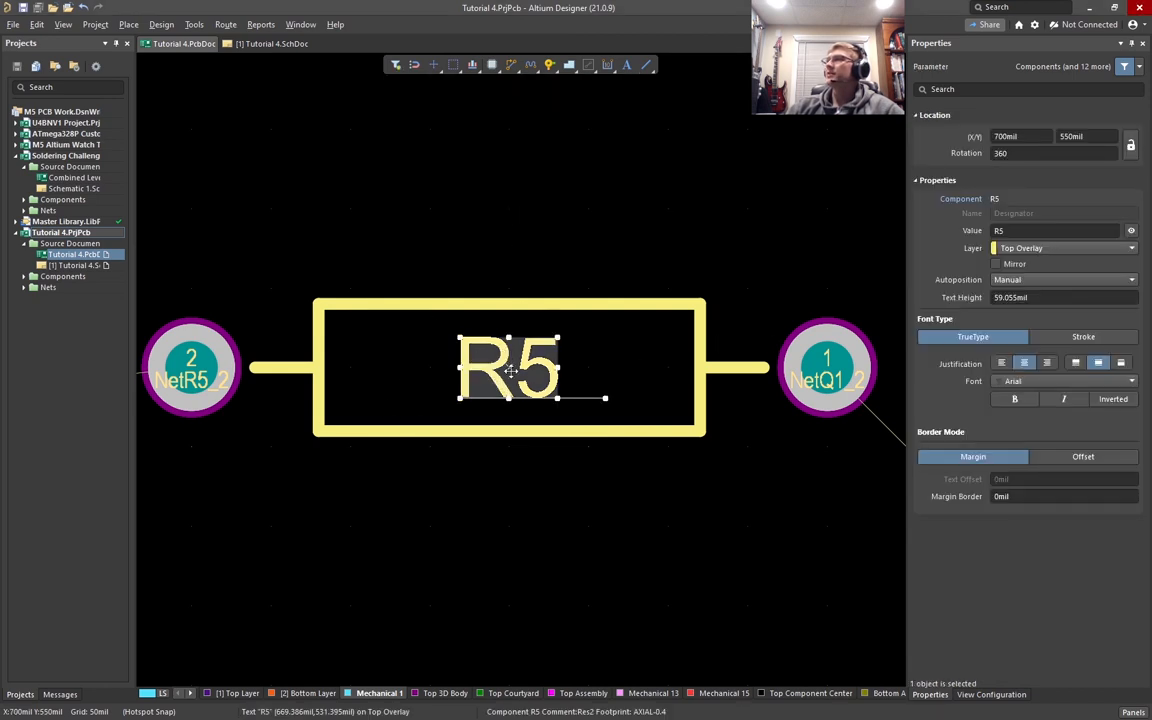
Move the R5 designator text above the resistor outline to X 700 mil, Y 600 mil
drag(525, 360, 494, 185)
key(space)
key(space)
key(space)
key(space)
key(space)
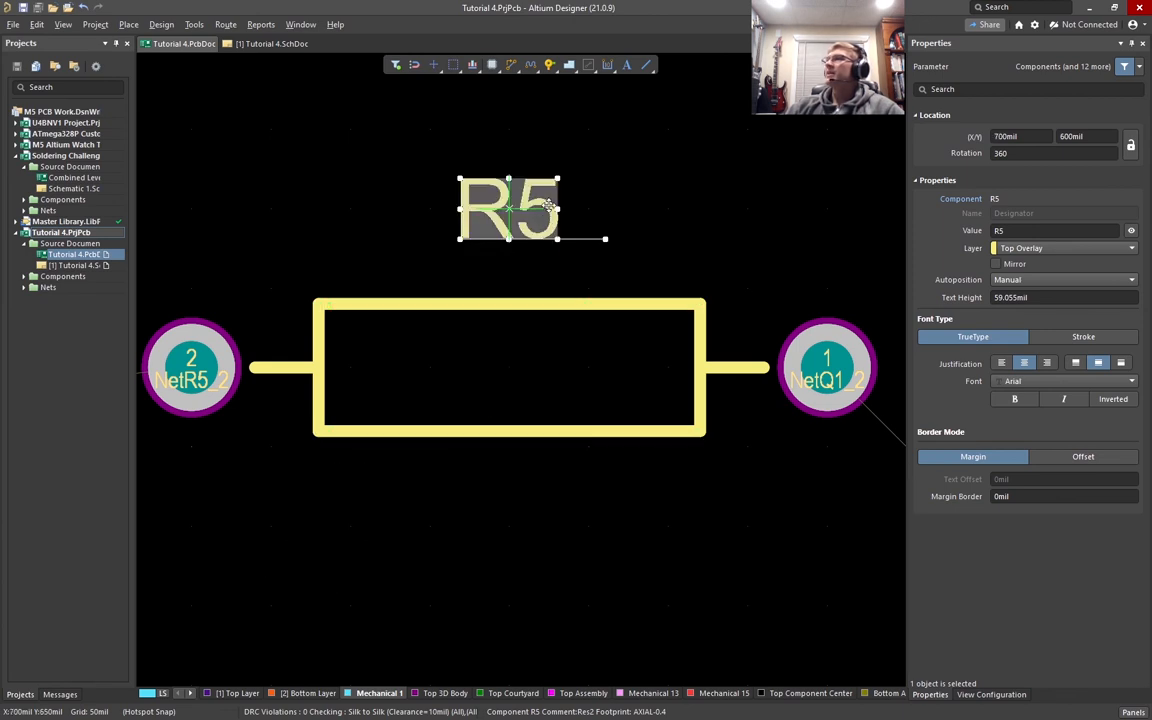
click(705, 249)
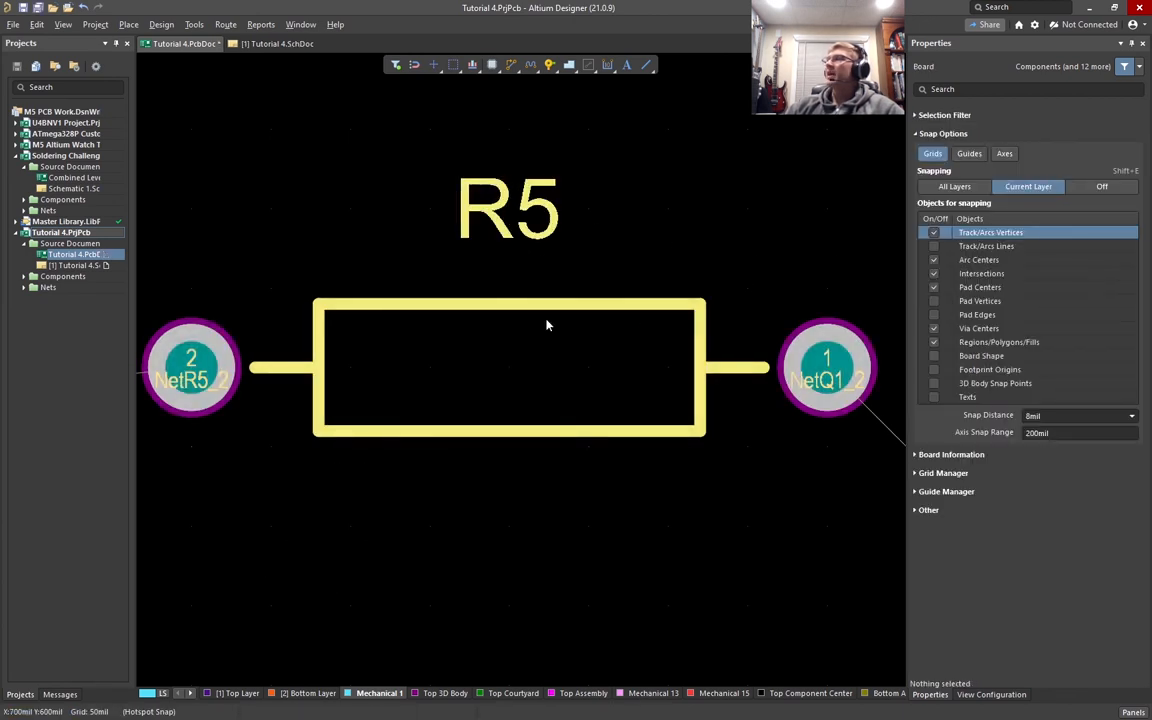
Include components in the selection filter again and check that resistor R5 can be selected
click(396, 64)
drag(545, 368, 512, 358)
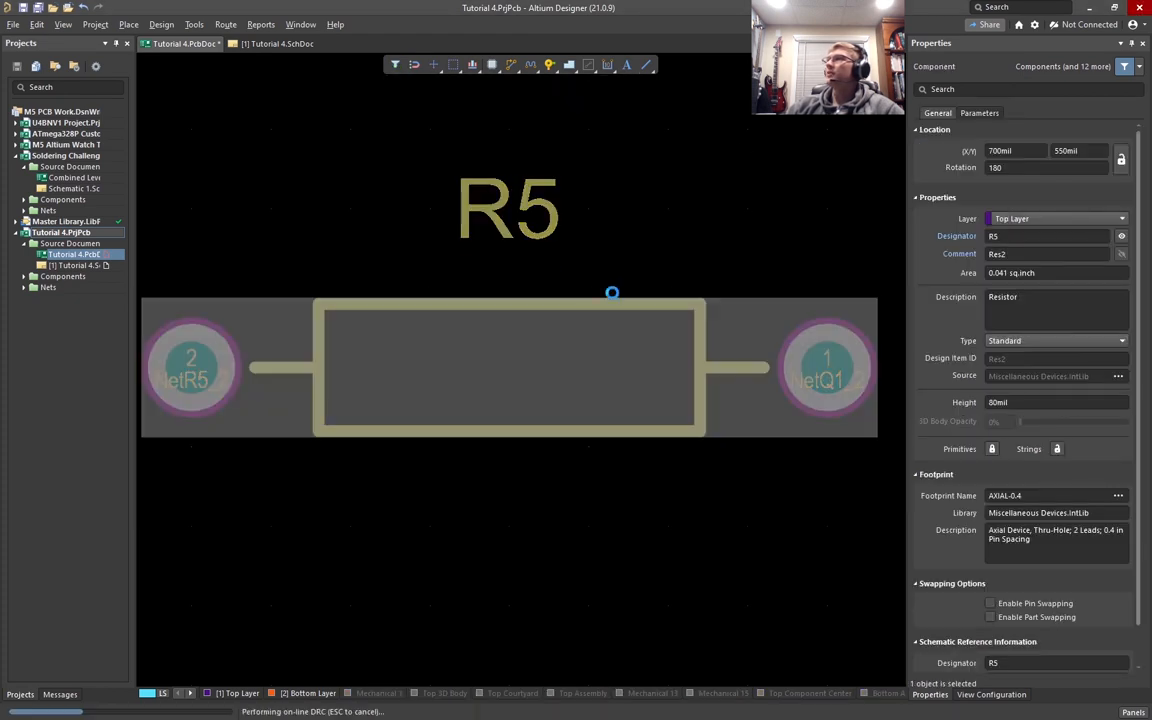
ctrl+scroll(612, 293, down, 2)
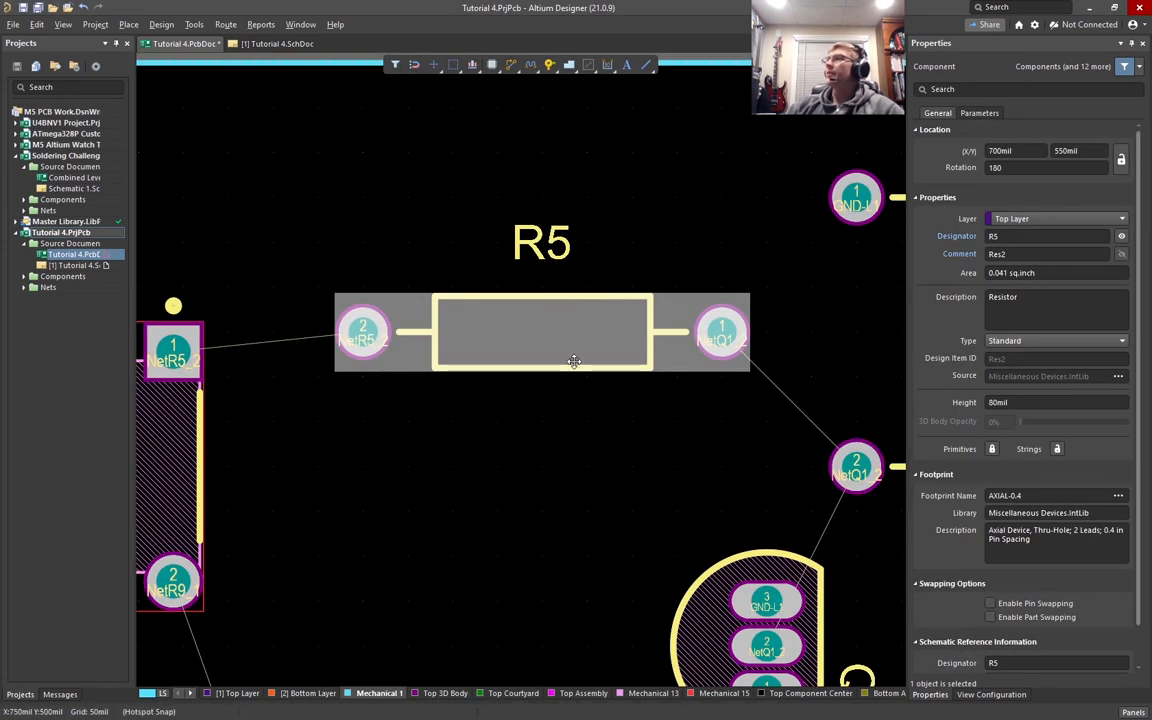
click(600, 451)
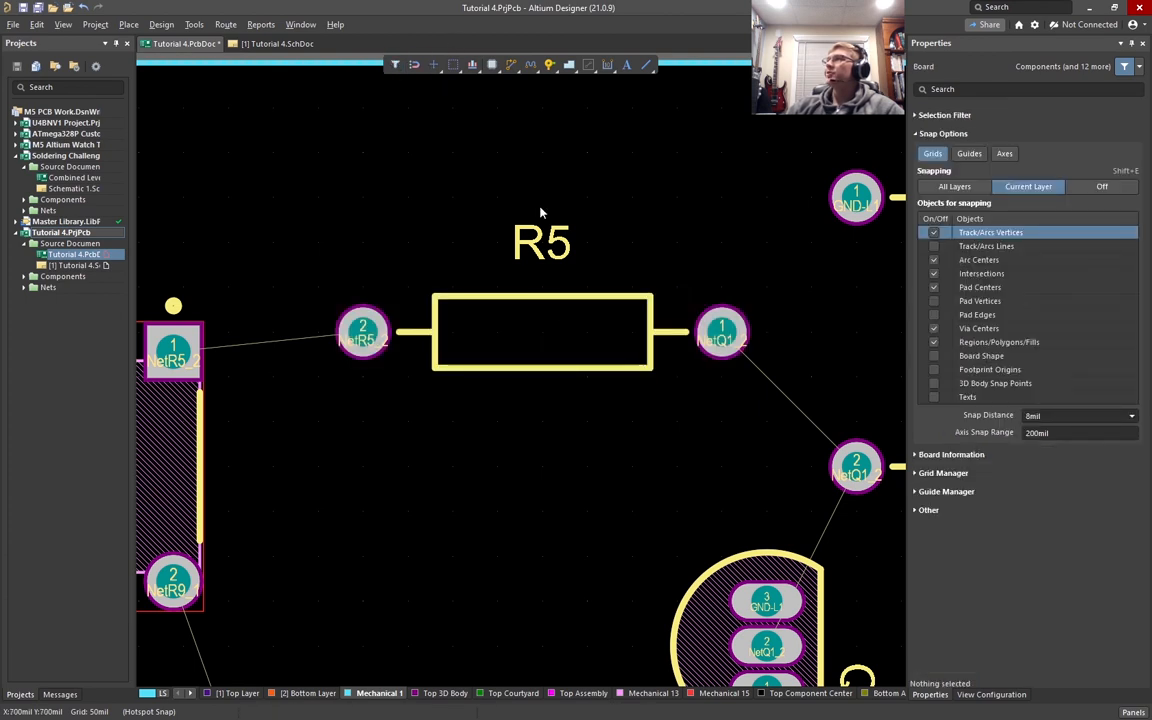
Move the R5 designator text back to the centre of the resistor outline
click(549, 236)
ctrl+scroll(549, 236, up, 3)
drag(549, 229, 549, 459)
click(451, 194)
ctrl+scroll(452, 229, down, 3)
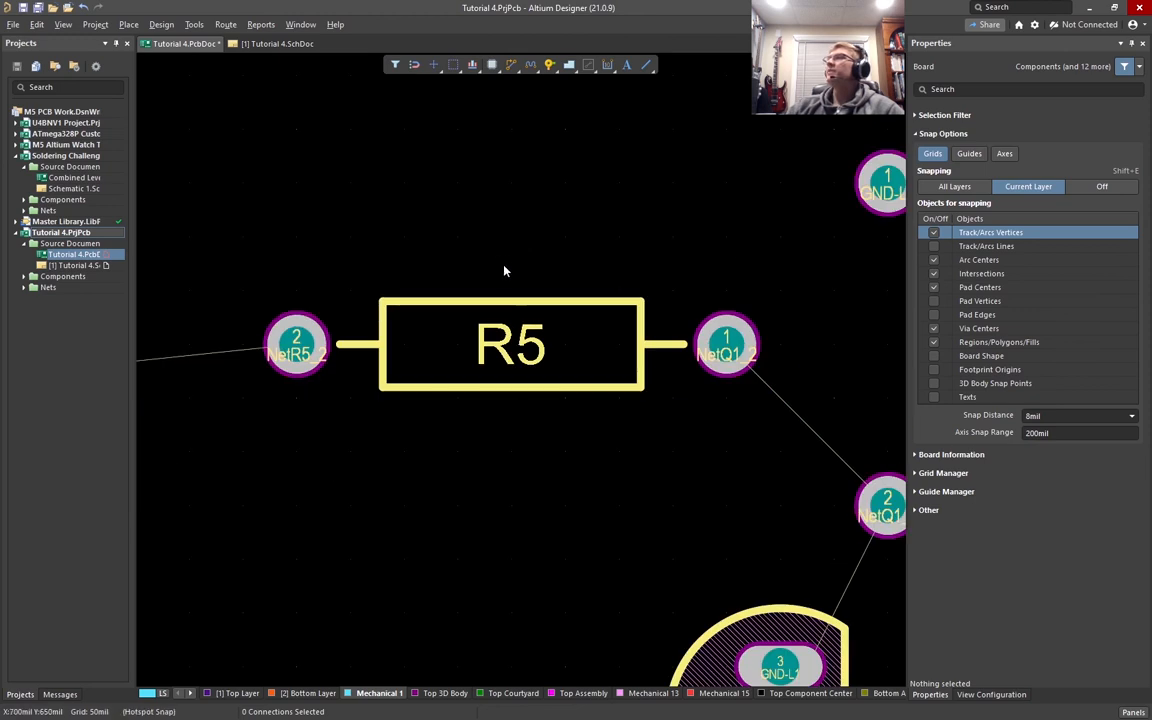
Hide the designator of resistor R5 on the board
click(404, 377)
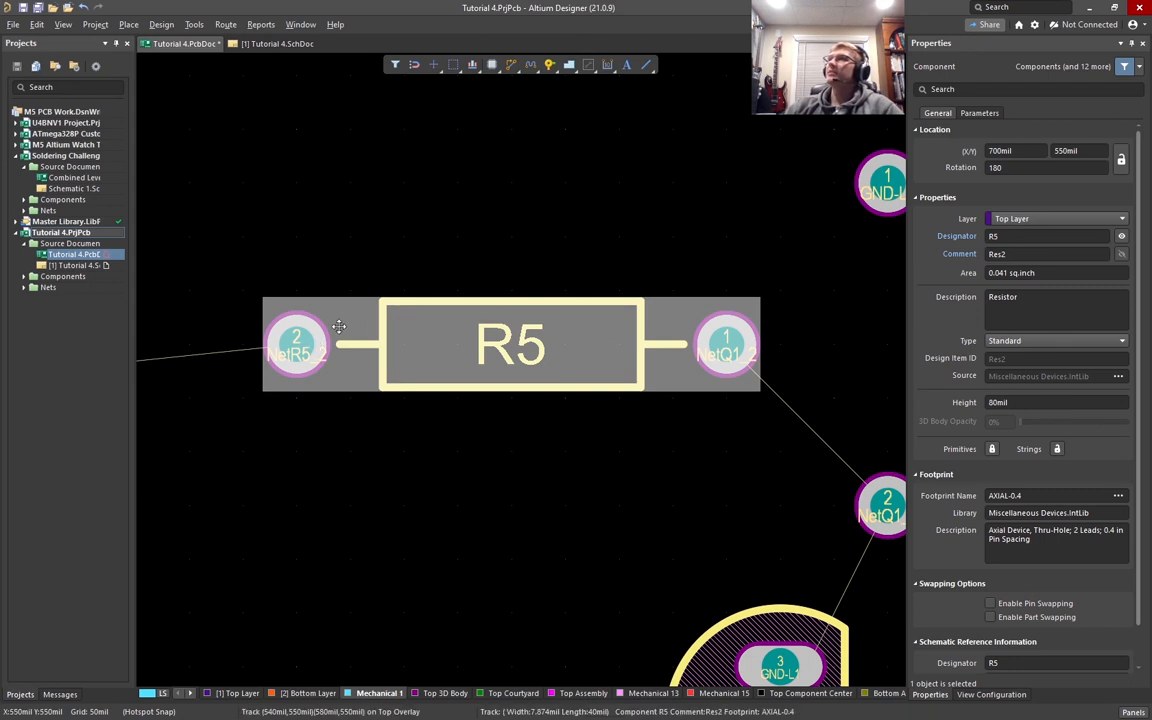
click(491, 217)
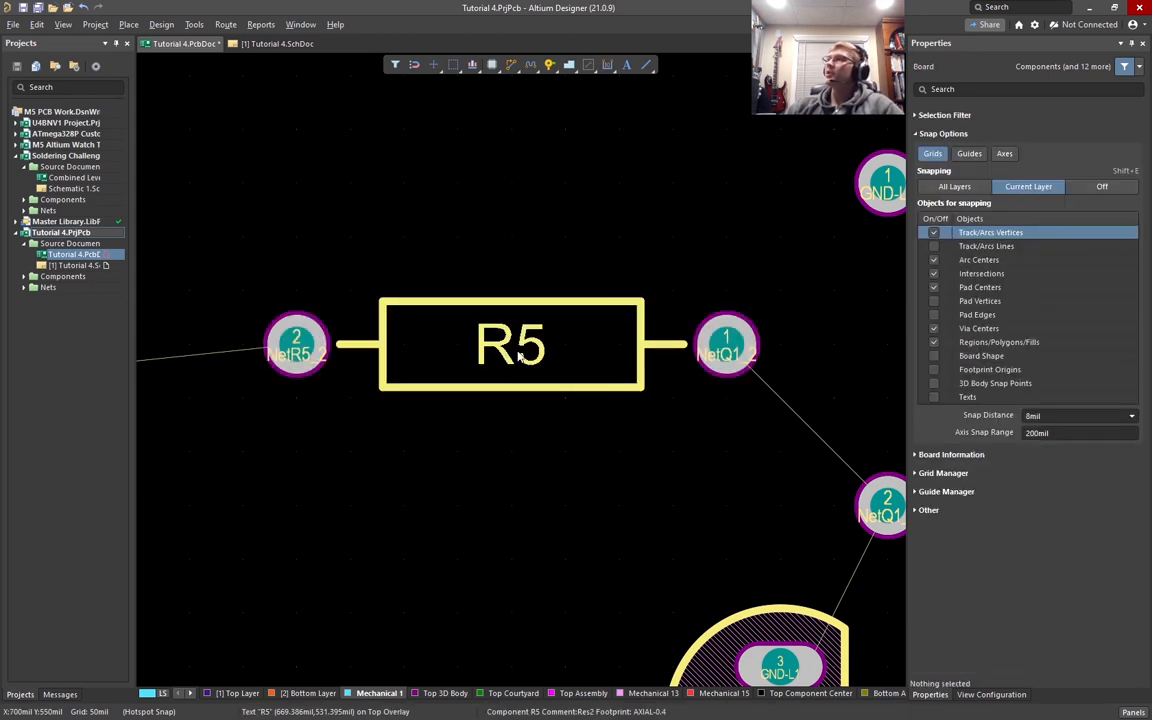
click(460, 324)
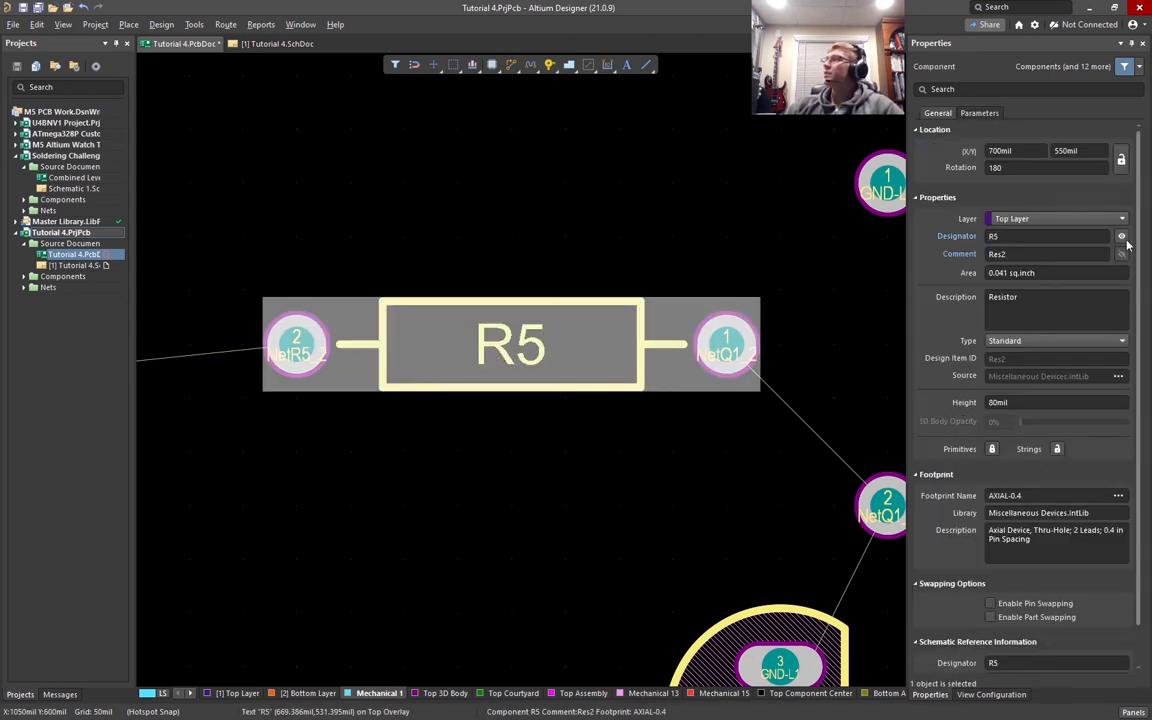
click(1121, 236)
click(470, 422)
ctrl+scroll(546, 433, down, 5)
right_drag(573, 446, 512, 368)
ctrl+scroll(432, 360, up, 3)
right_drag(403, 231, 452, 318)
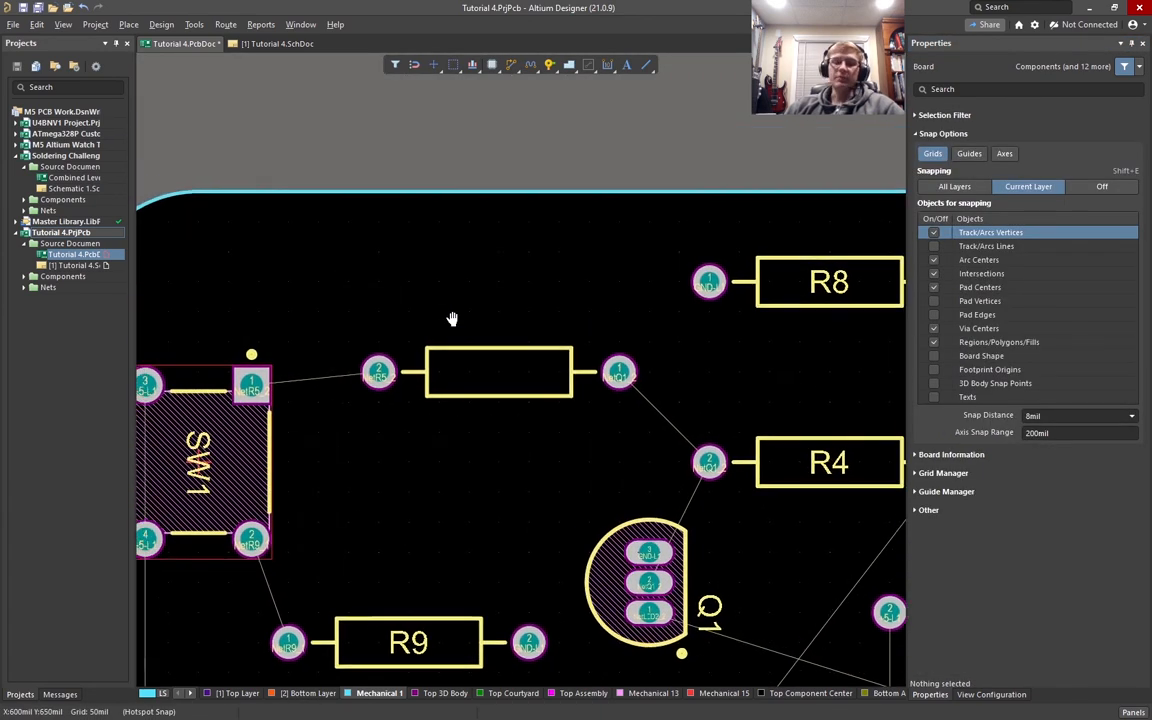
Undo hiding the R5 designator
key(ctrl+z)
ctrl+scroll(427, 320, down, 5)
right_drag(513, 407, 514, 298)
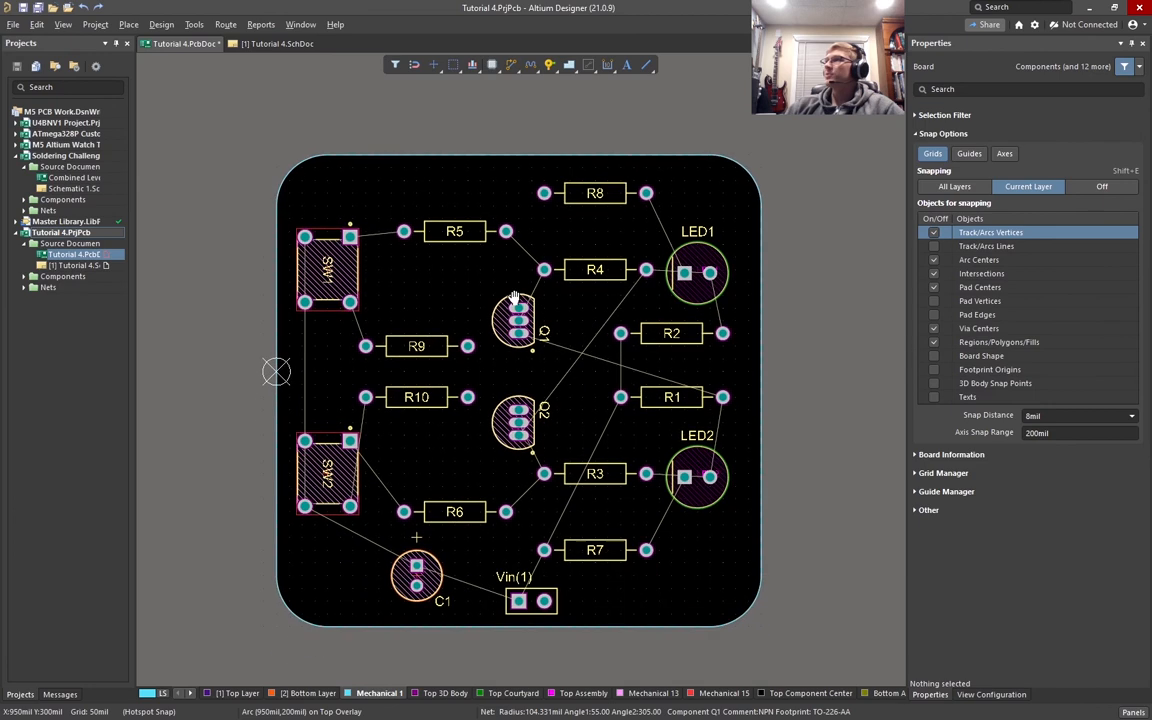
Distribute resistors R3, R6 and R7 vertically with equal spacing
ctrl+scroll(650, 518, up, 4)
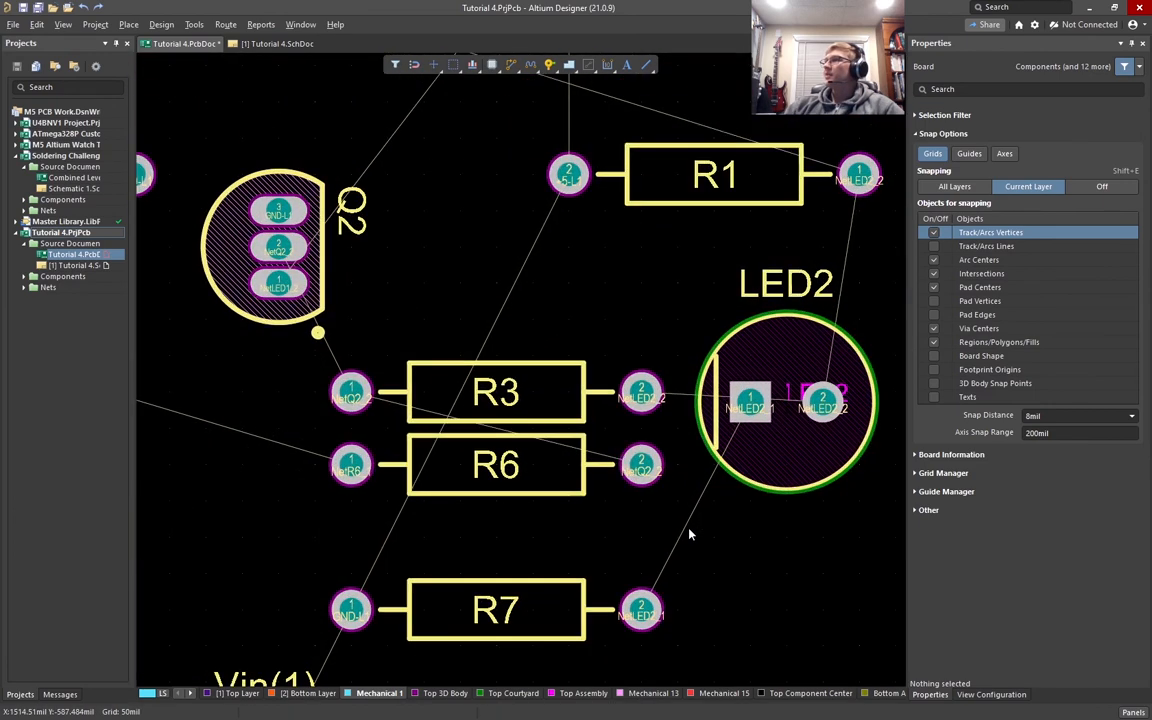
right_drag(690, 533, 760, 436)
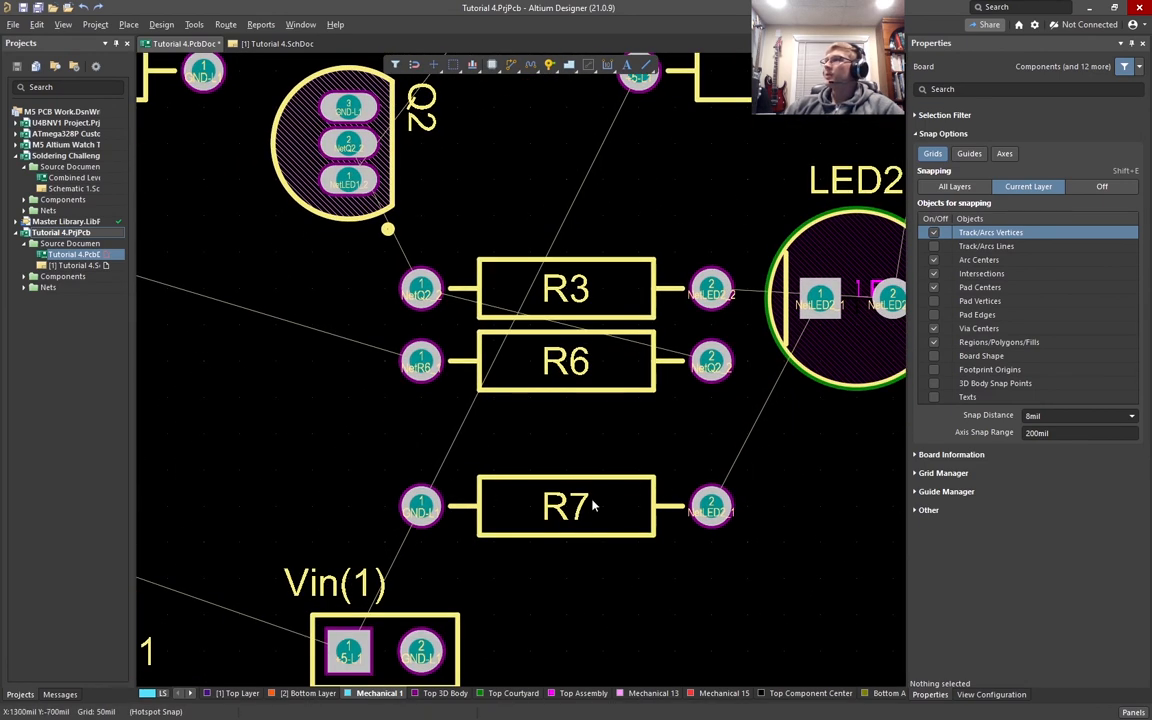
click(625, 508)
shift+click(622, 365)
shift+click(599, 293)
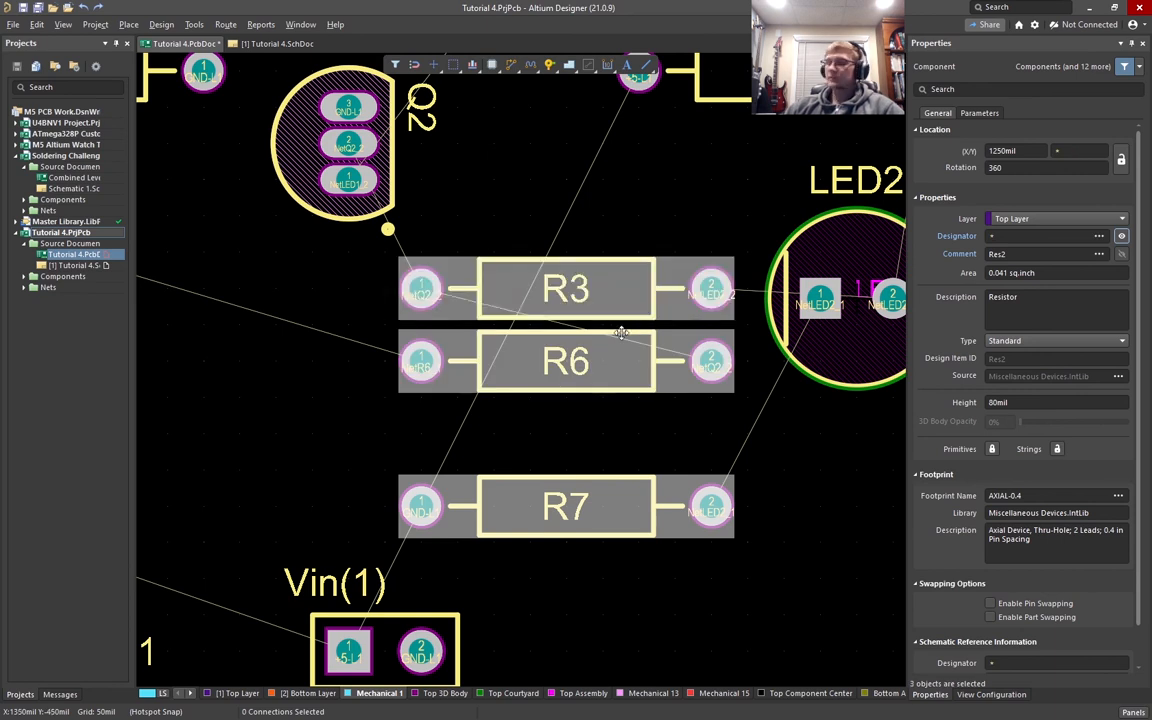
key(a)
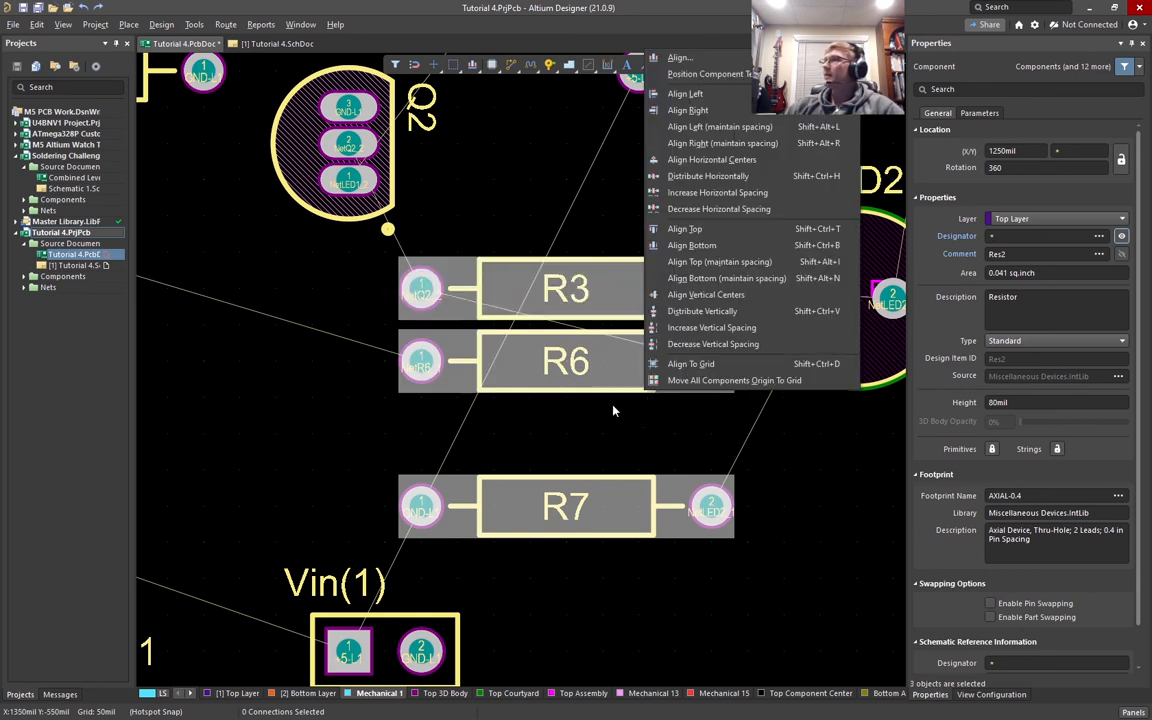
click(705, 311)
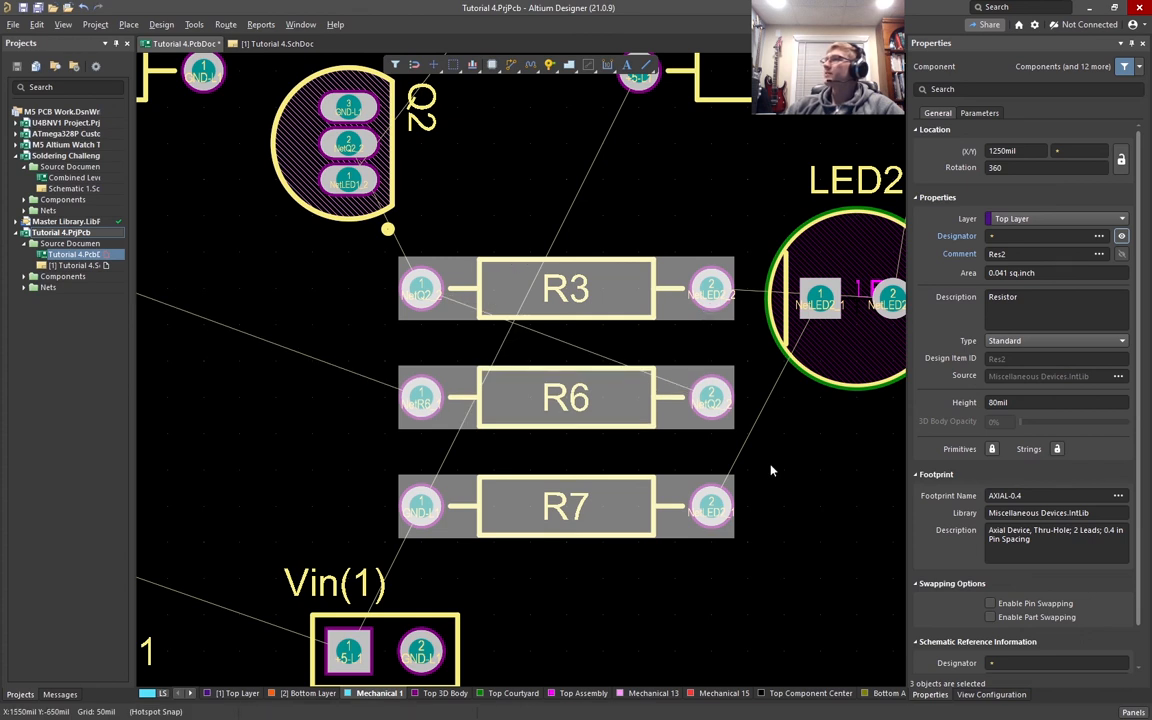
click(742, 489)
ctrl+scroll(742, 489, down, 2)
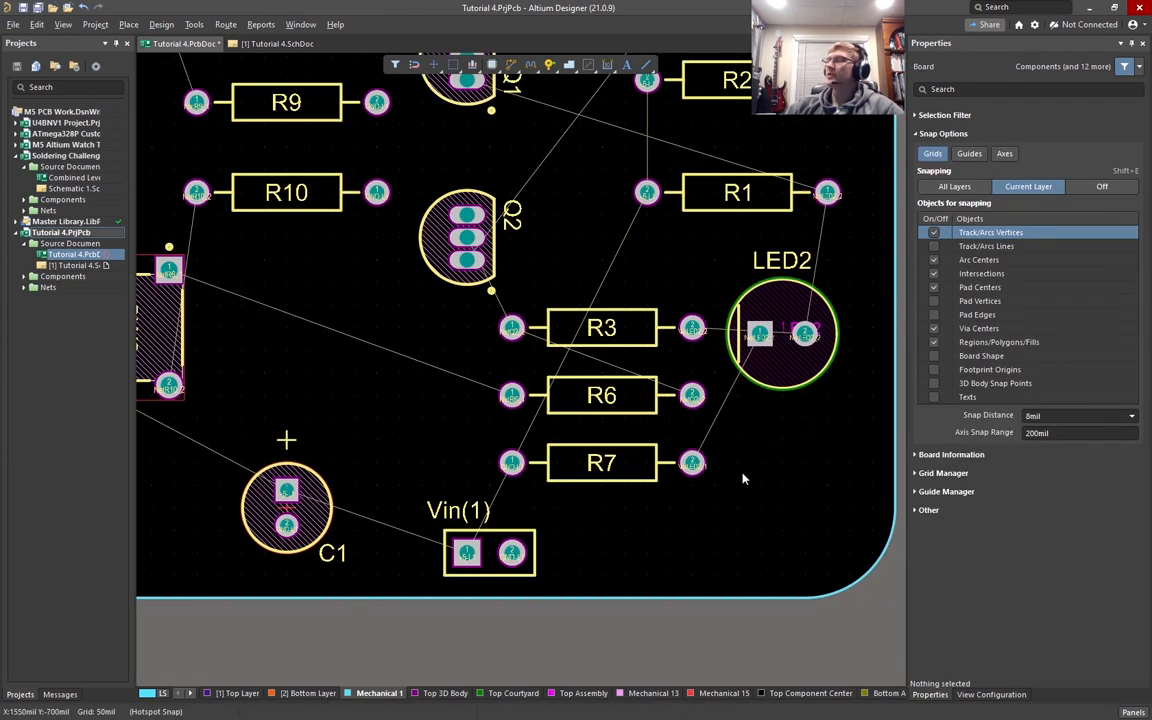
Reposition resistor R6 directly below R3 at X 1250 mil, Y -500 mil
click(625, 393)
drag(625, 393, 588, 398)
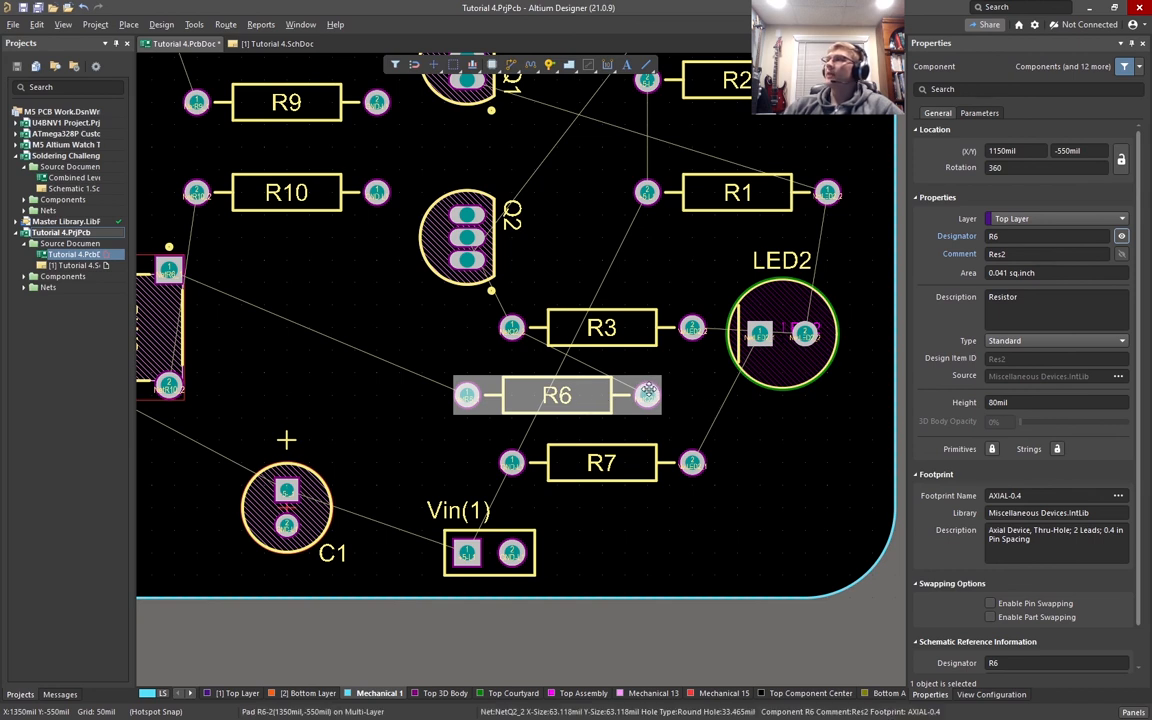
drag(652, 390, 696, 367)
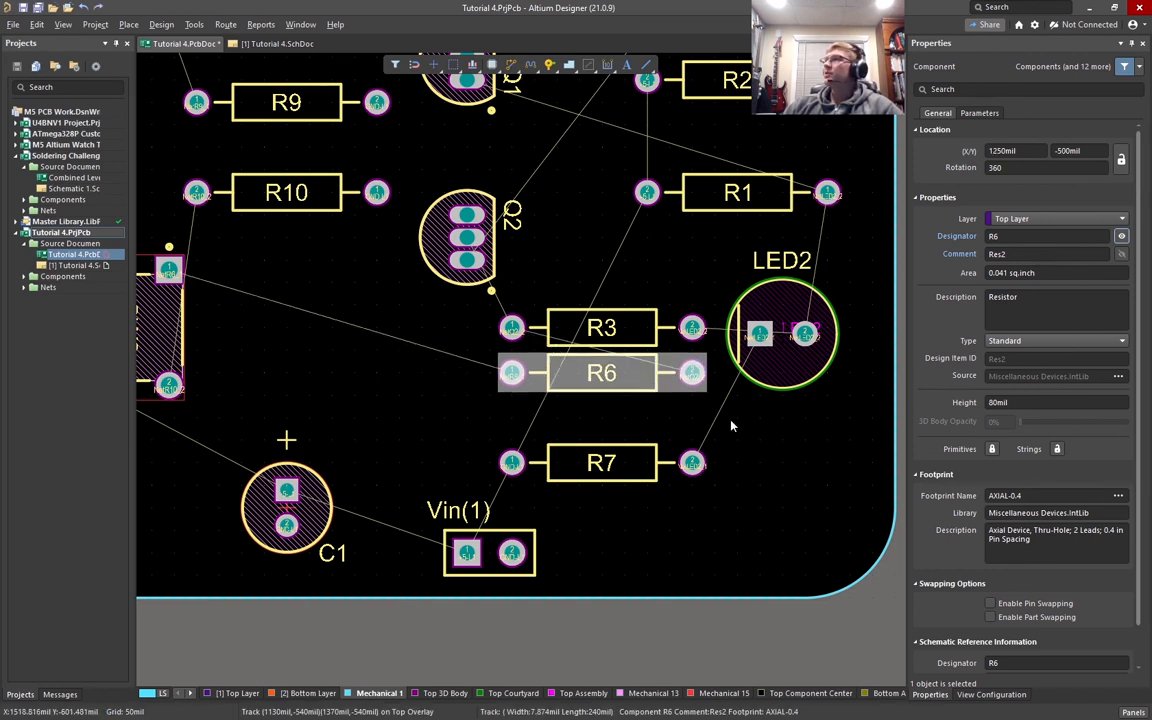
Undo the moves and the vertical distribution of R6, then clear the selection
key(ctrl+z)
key(ctrl+z)
key(ctrl+z)
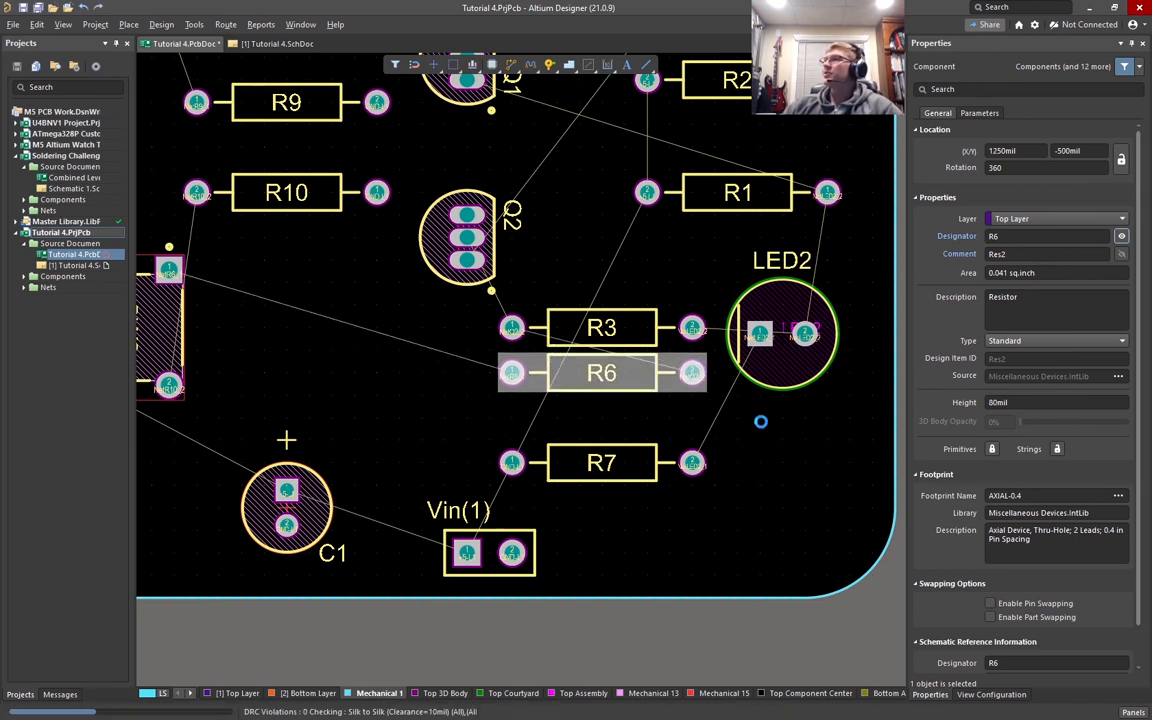
ctrl+scroll(756, 553, down, 3)
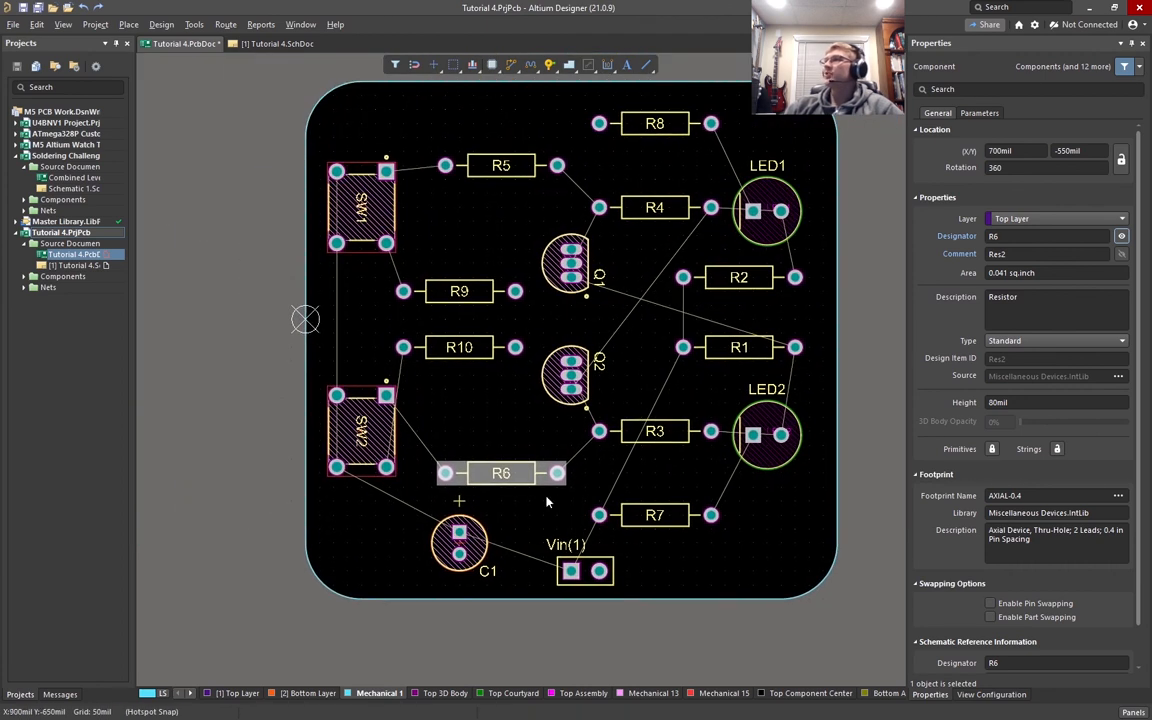
click(756, 553)
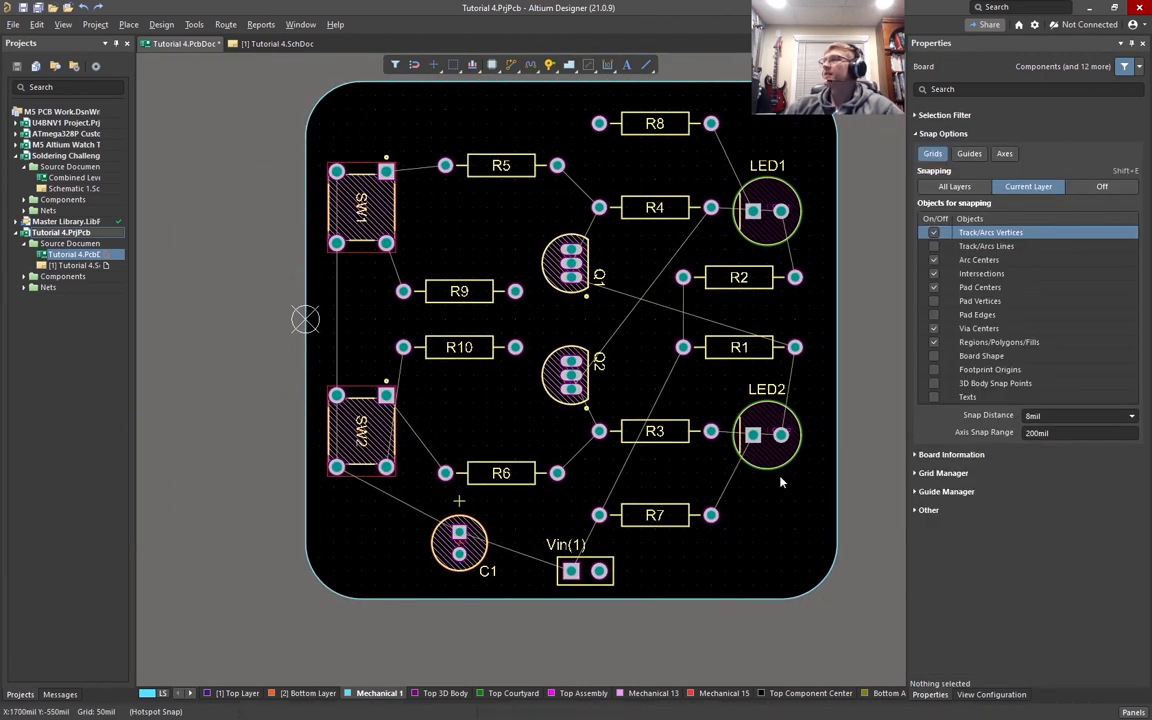
ctrl+scroll(720, 470, up, 3)
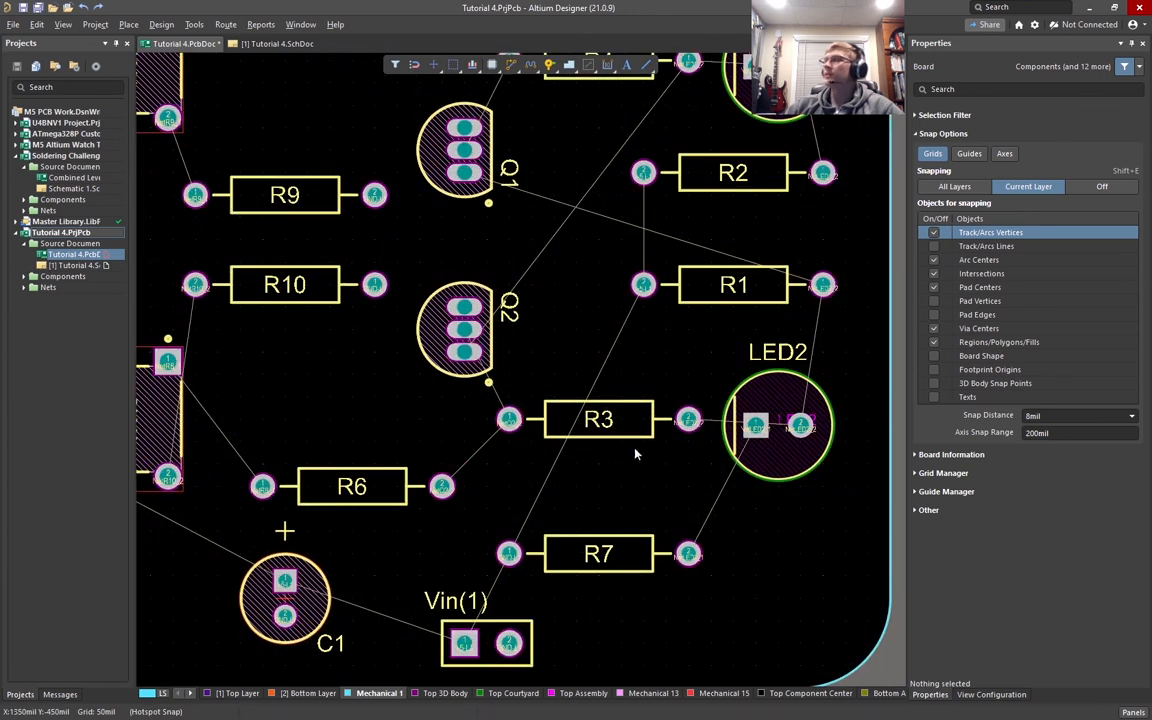
key(a)
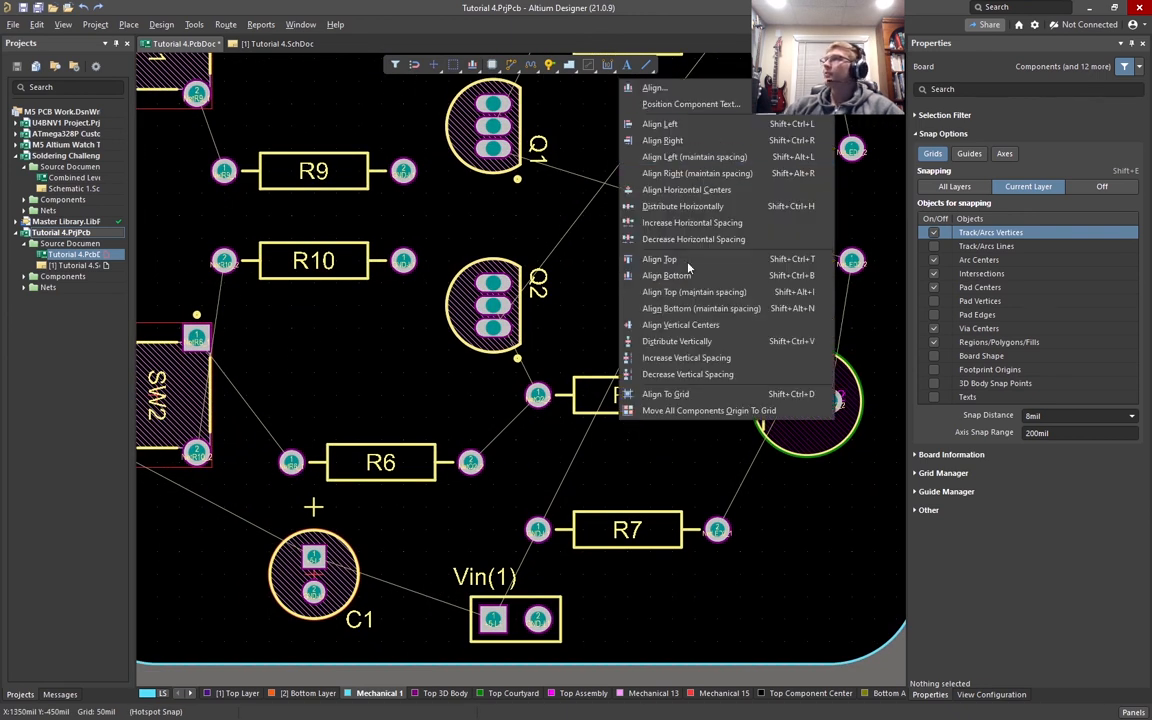
key(Escape)
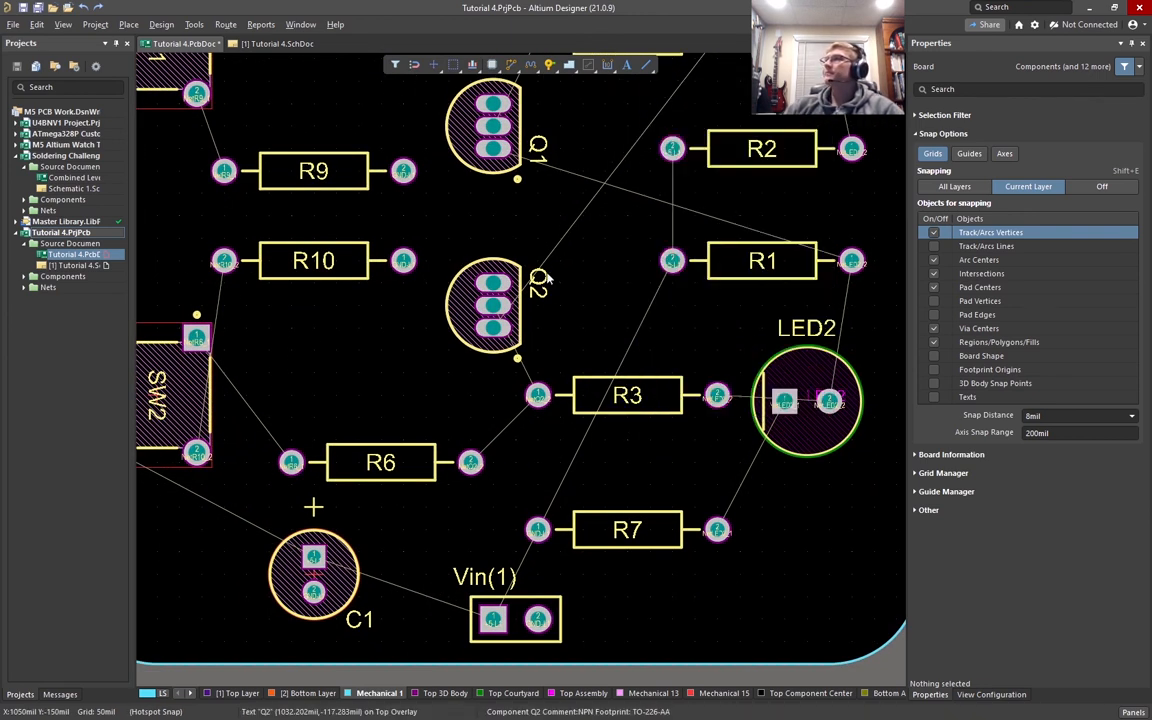
ctrl+scroll(466, 379, down, 1)
ctrl+scroll(466, 379, down, 2)
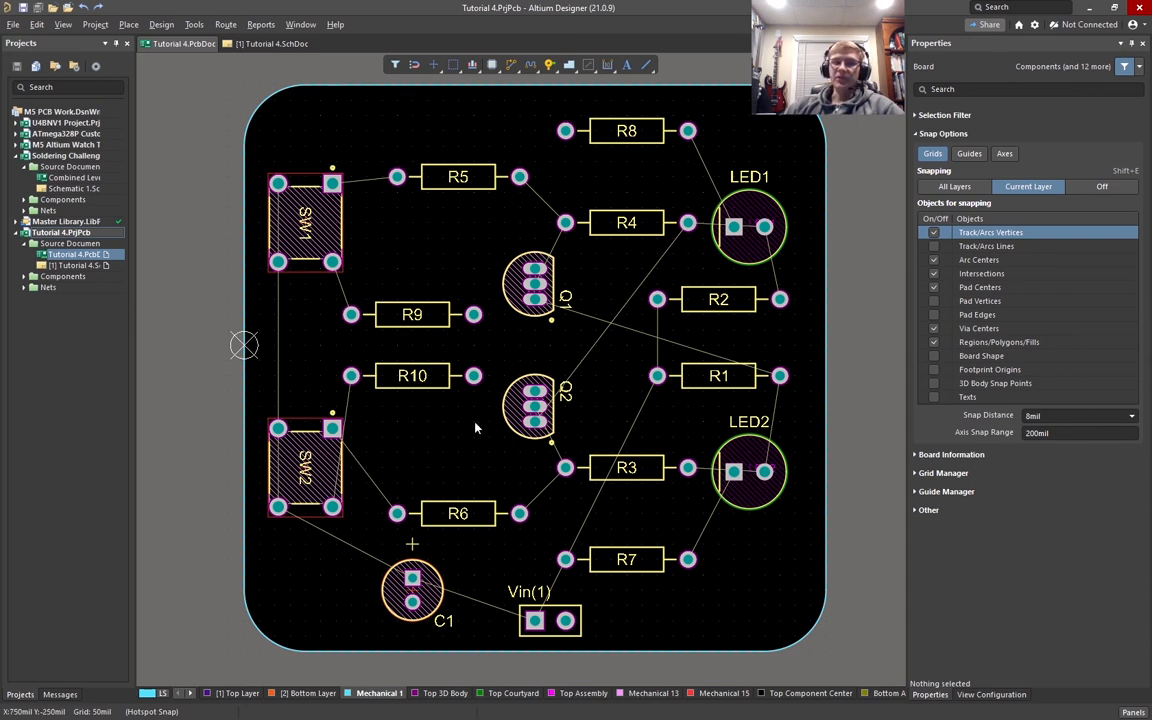
Bring up the View Configuration panel and remove it from the workspace
click(986, 695)
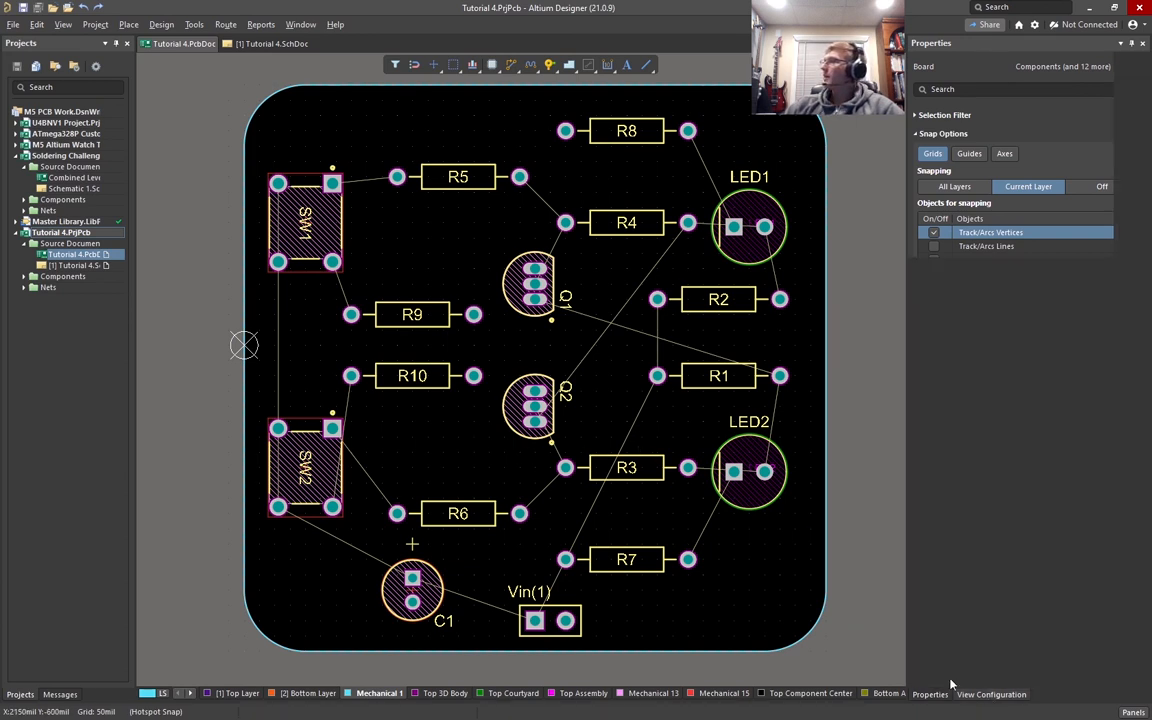
click(1133, 712)
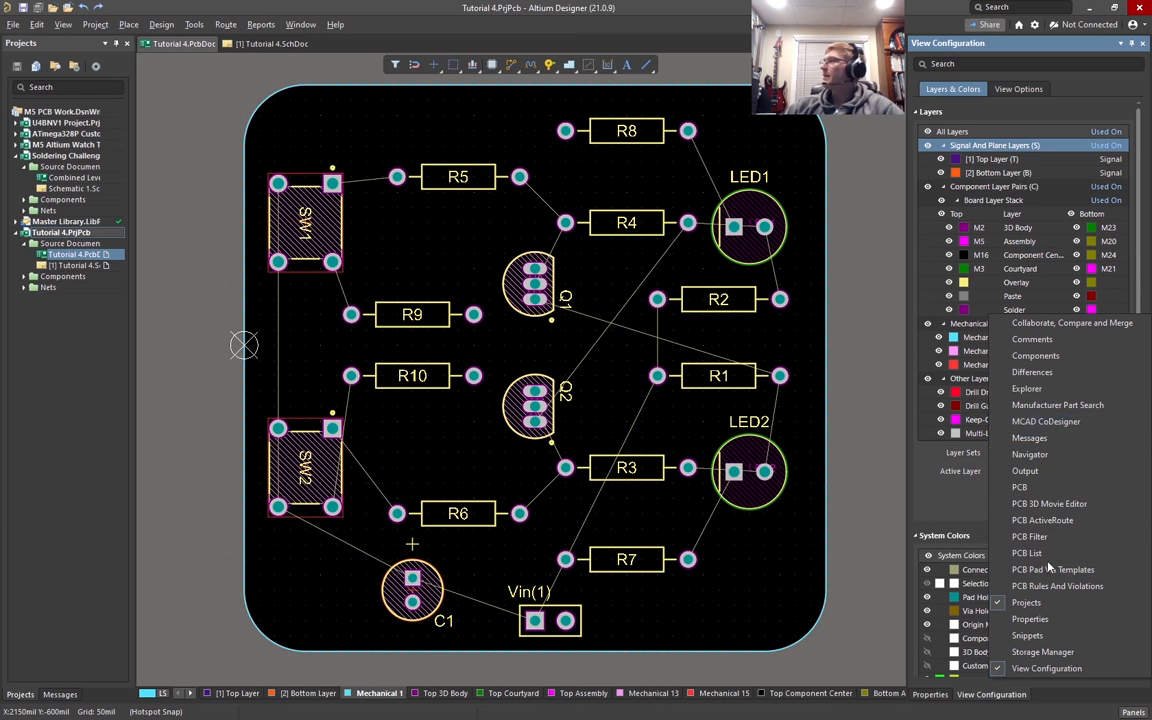
click(1062, 667)
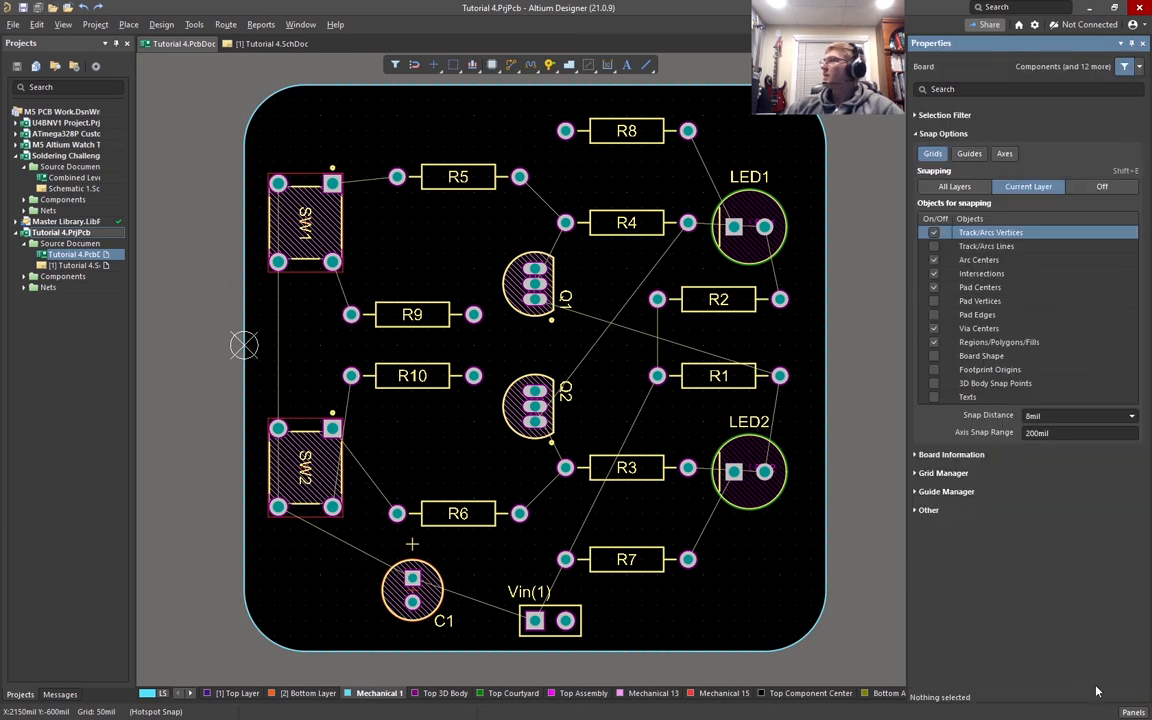
Bring the View Configuration panel back to show the board's layers and colors
click(1133, 712)
click(840, 575)
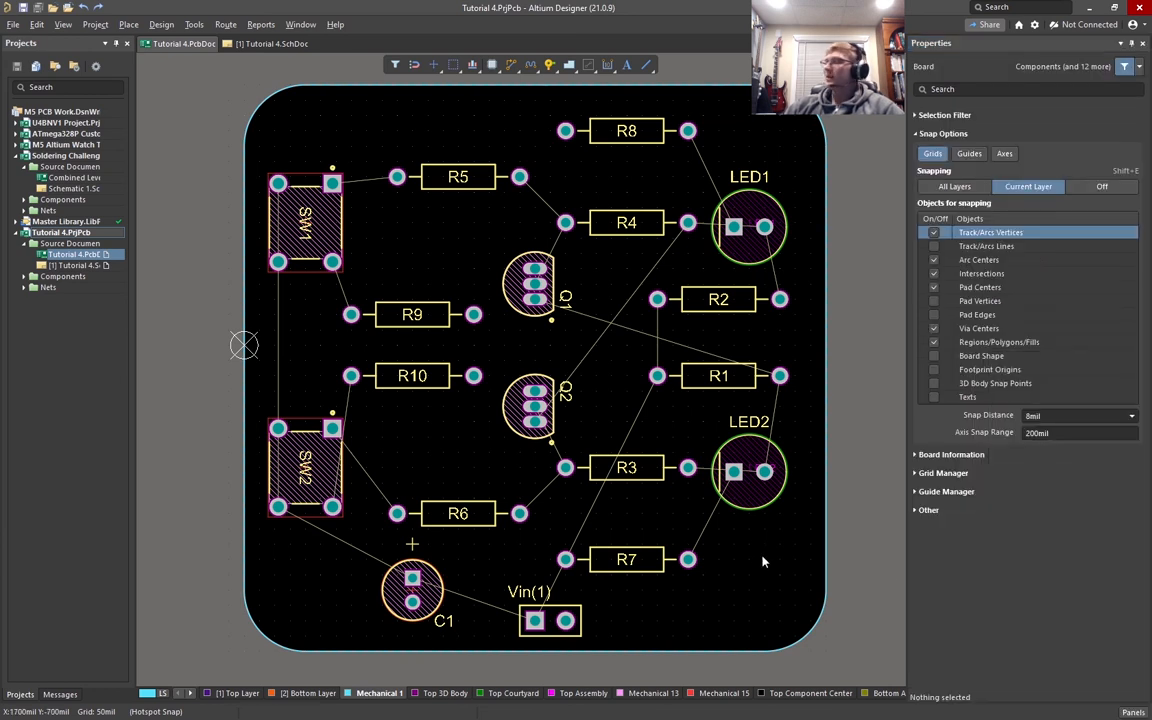
key(l)
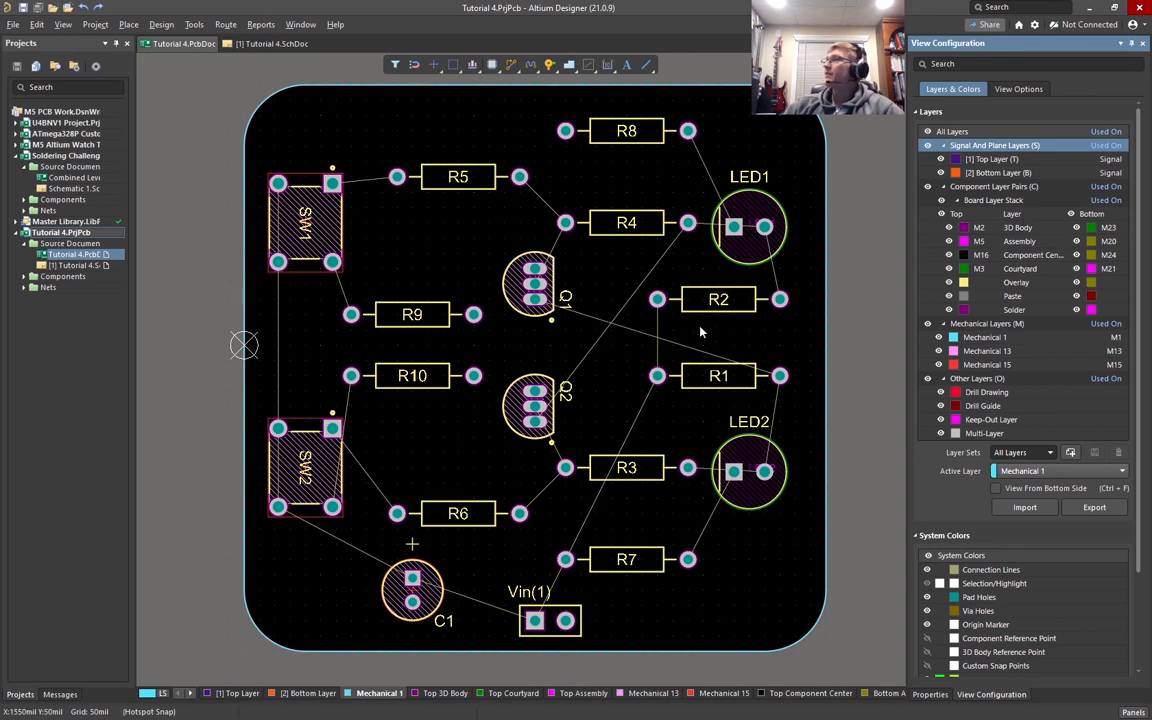
Turn off the visibility of the top Overlay layer and view the whole board
ctrl+scroll(393, 213, up, 3)
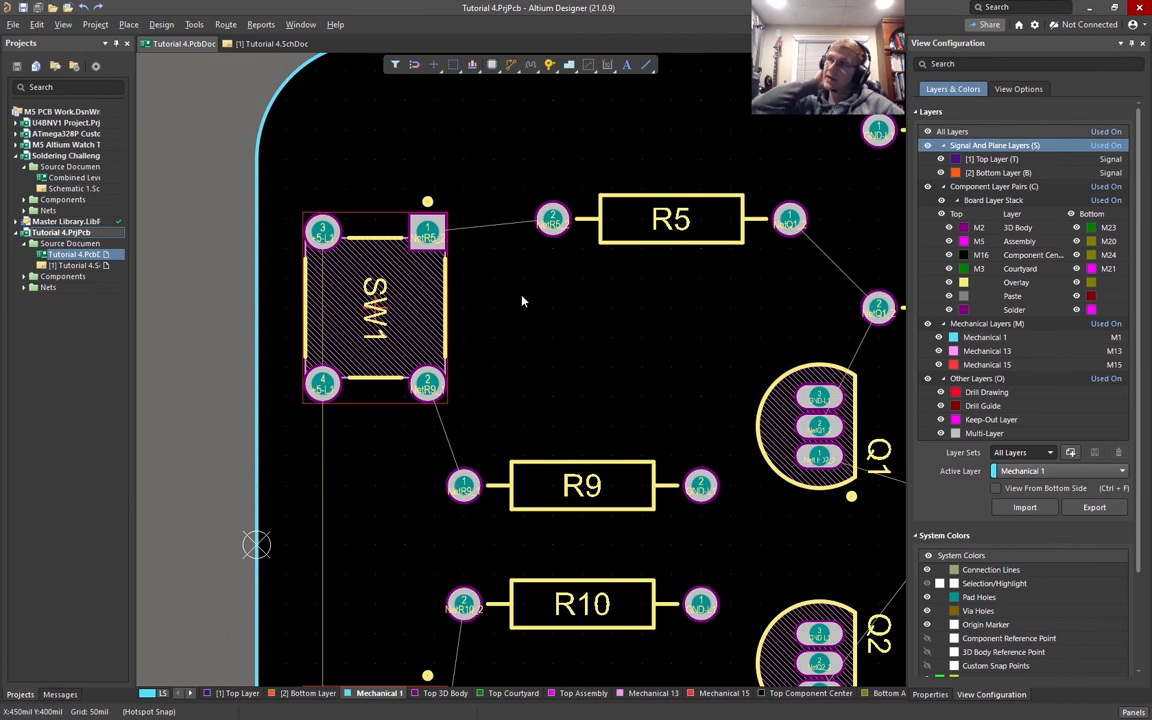
ctrl+scroll(505, 240, down, 4)
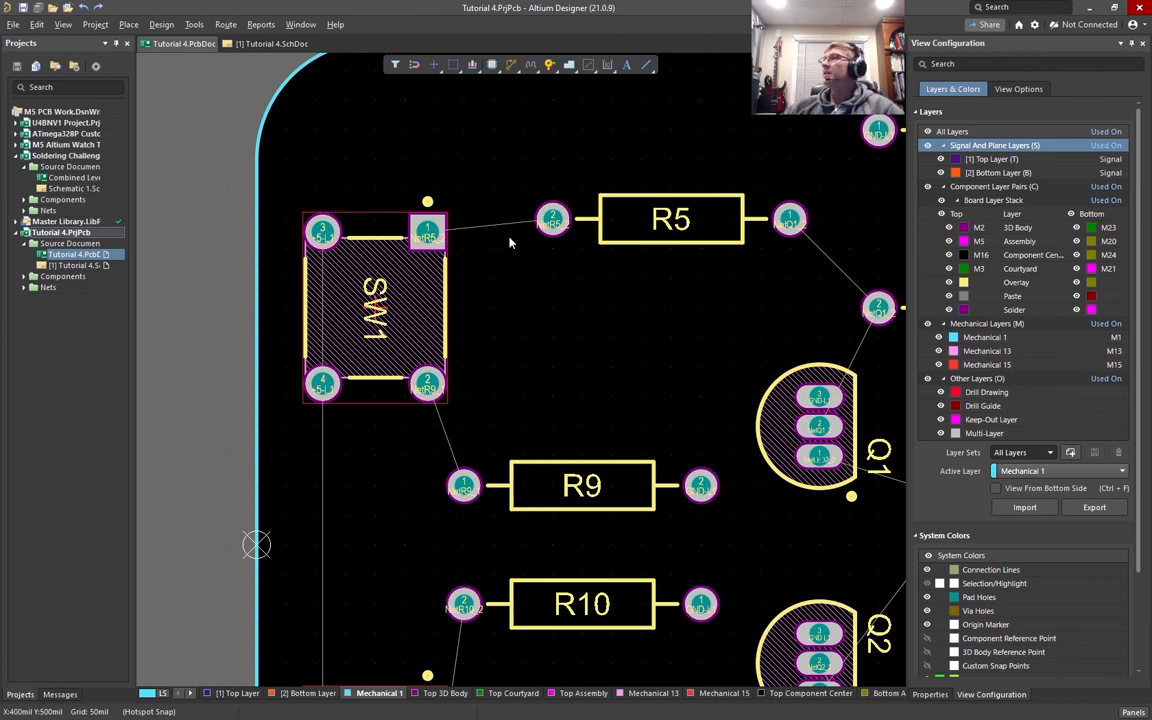
right_drag(577, 273, 543, 203)
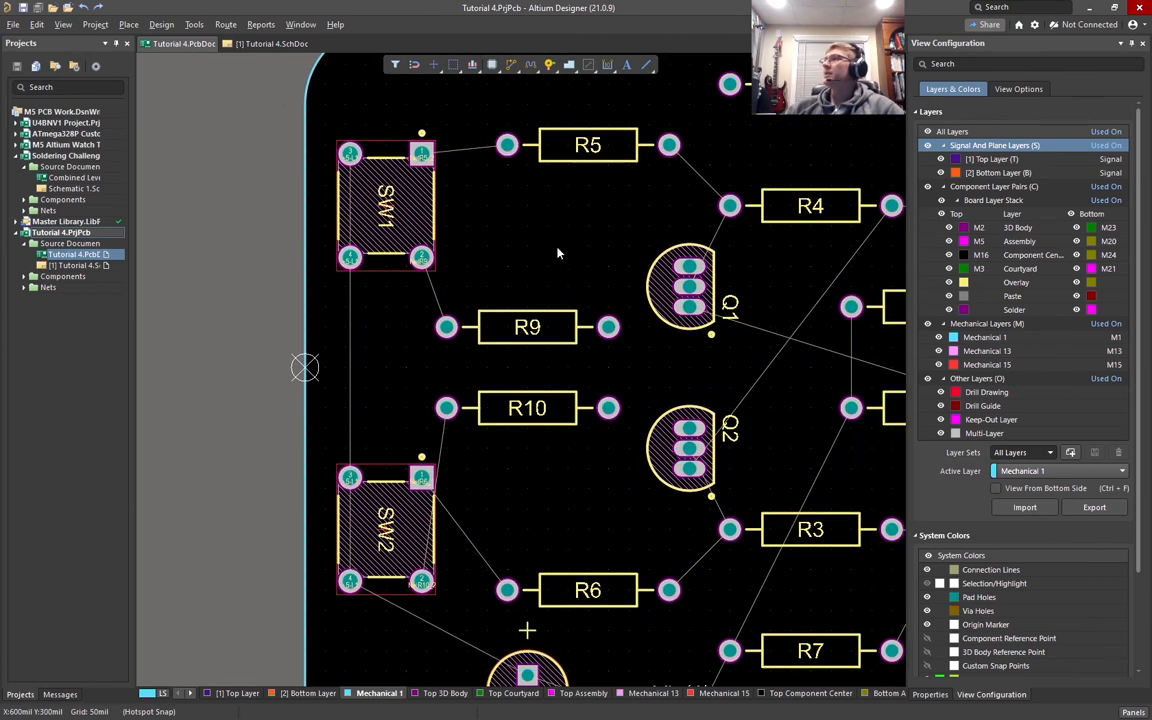
ctrl+scroll(558, 252, up, 3)
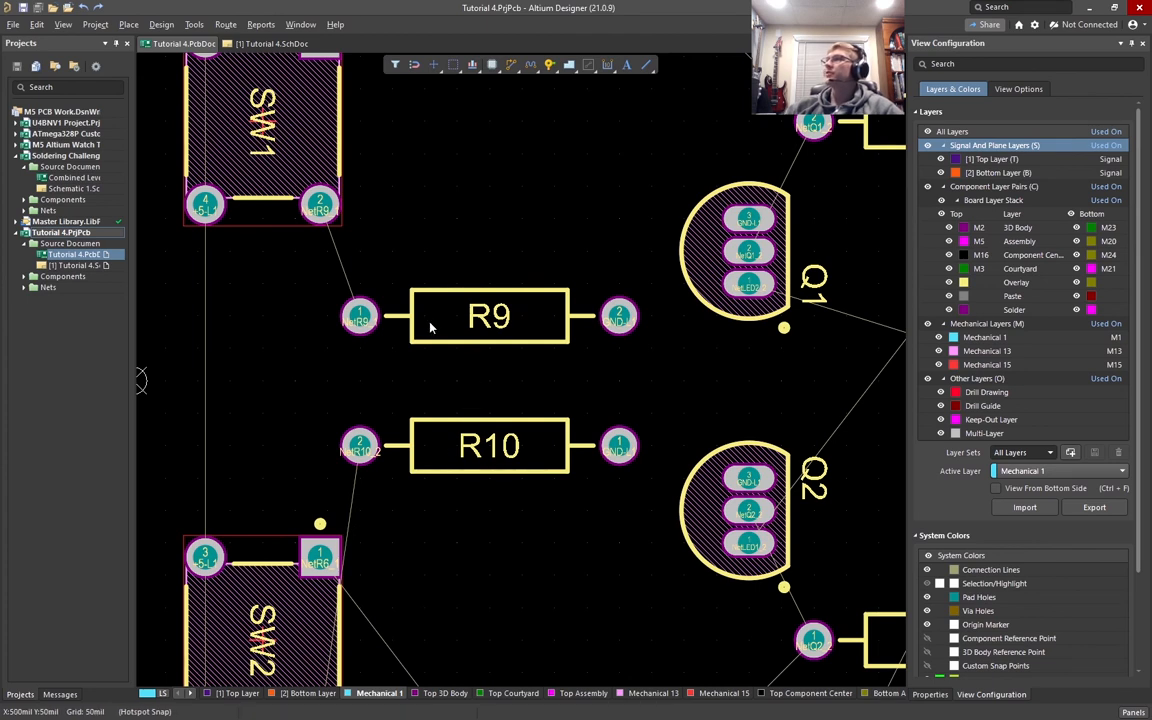
click(951, 284)
ctrl+scroll(575, 340, down, 3)
right_drag(558, 329, 380, 194)
ctrl+scroll(425, 238, down, 3)
right_drag(442, 250, 518, 278)
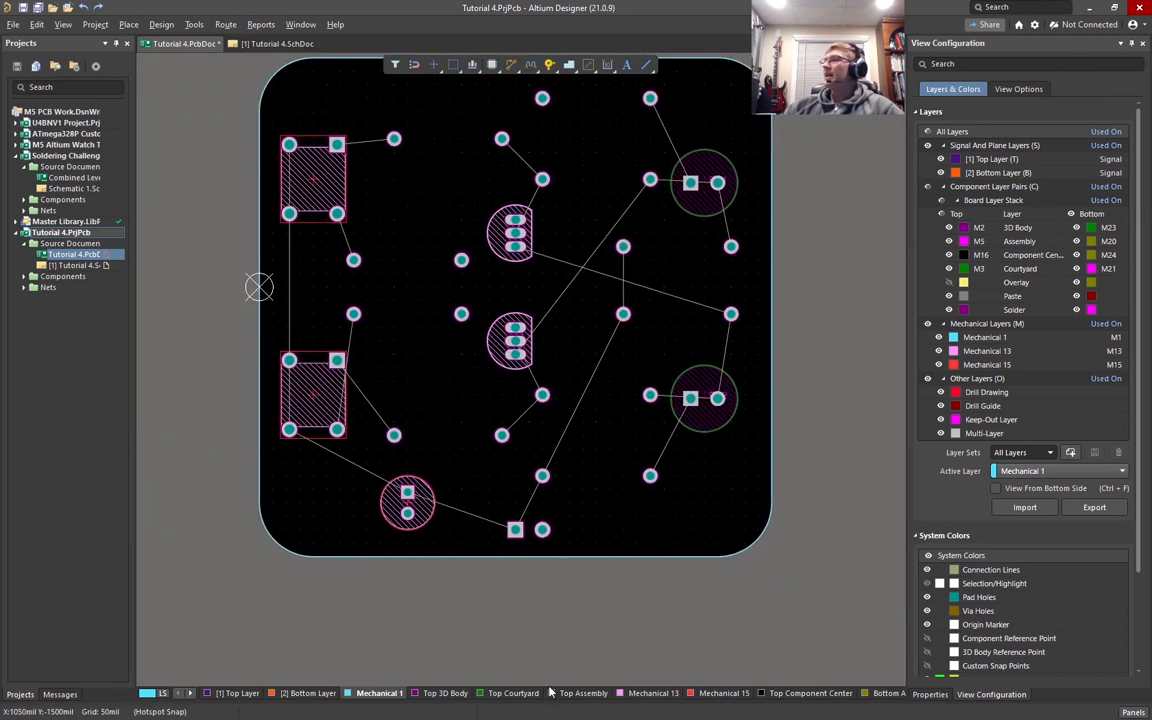
Browse through the layer list below the board and make the top Overlay layer visible again
click(191, 697)
click(191, 697)
click(191, 697)
click(191, 697)
click(177, 694)
click(177, 694)
click(177, 694)
click(177, 694)
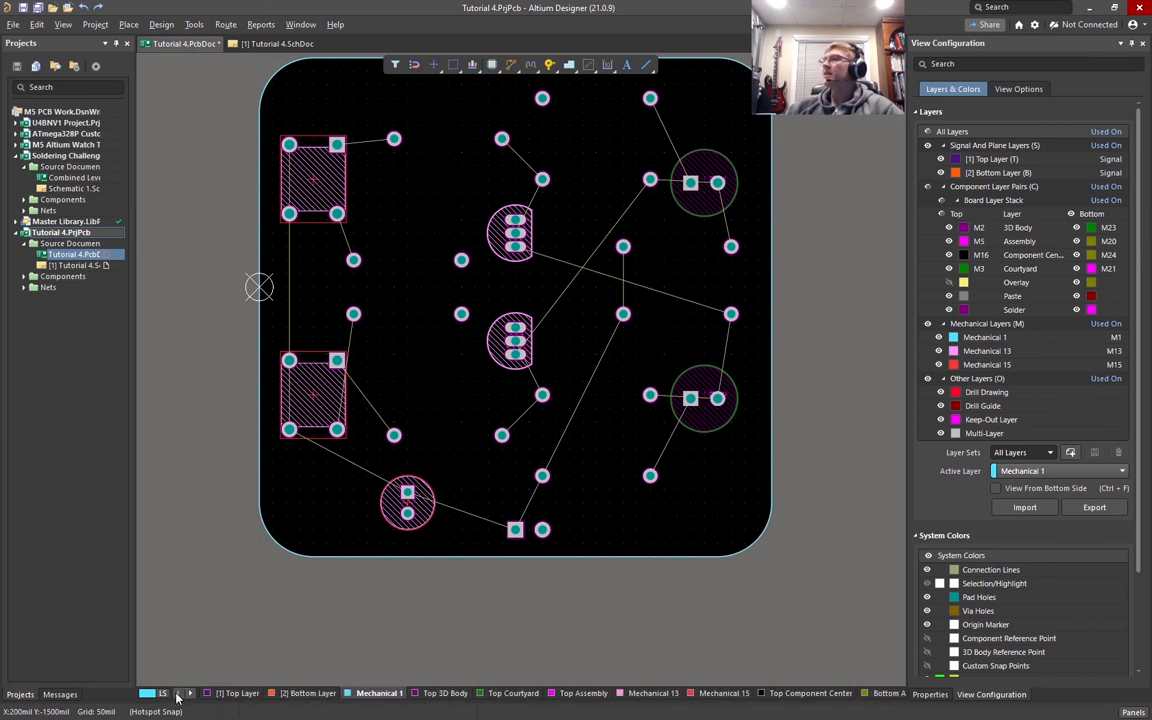
click(949, 282)
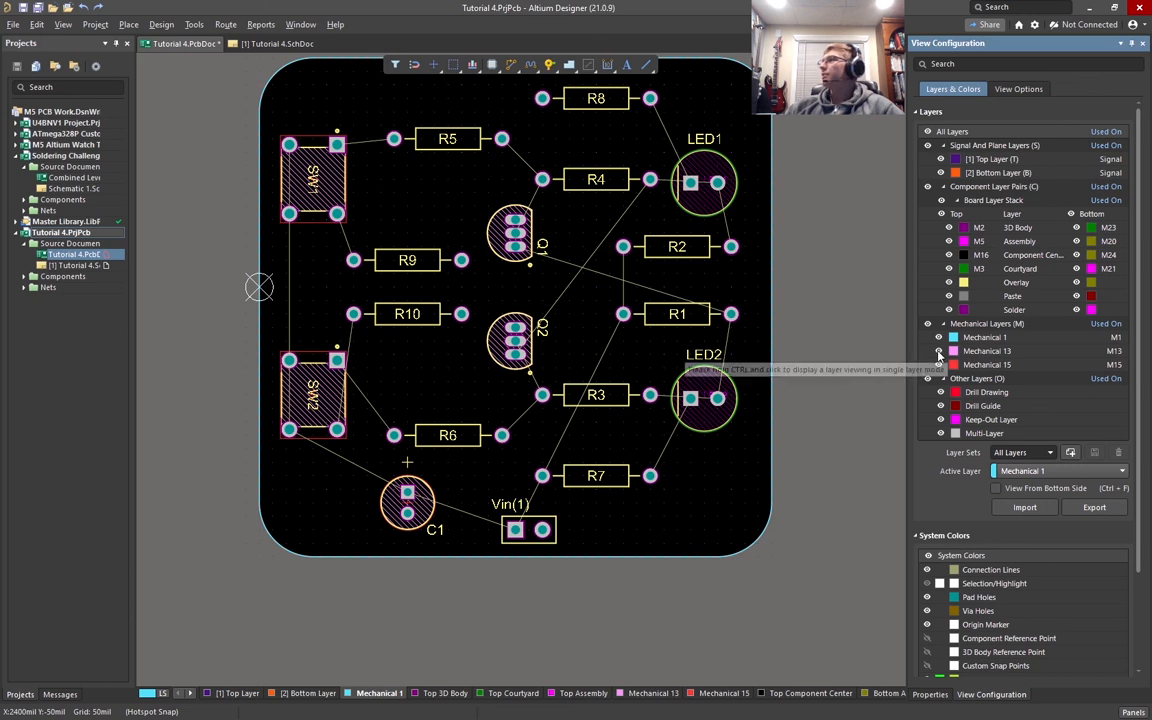
Hide the Mechanical 13, Mechanical 15 and Keep-Out layers
click(939, 352)
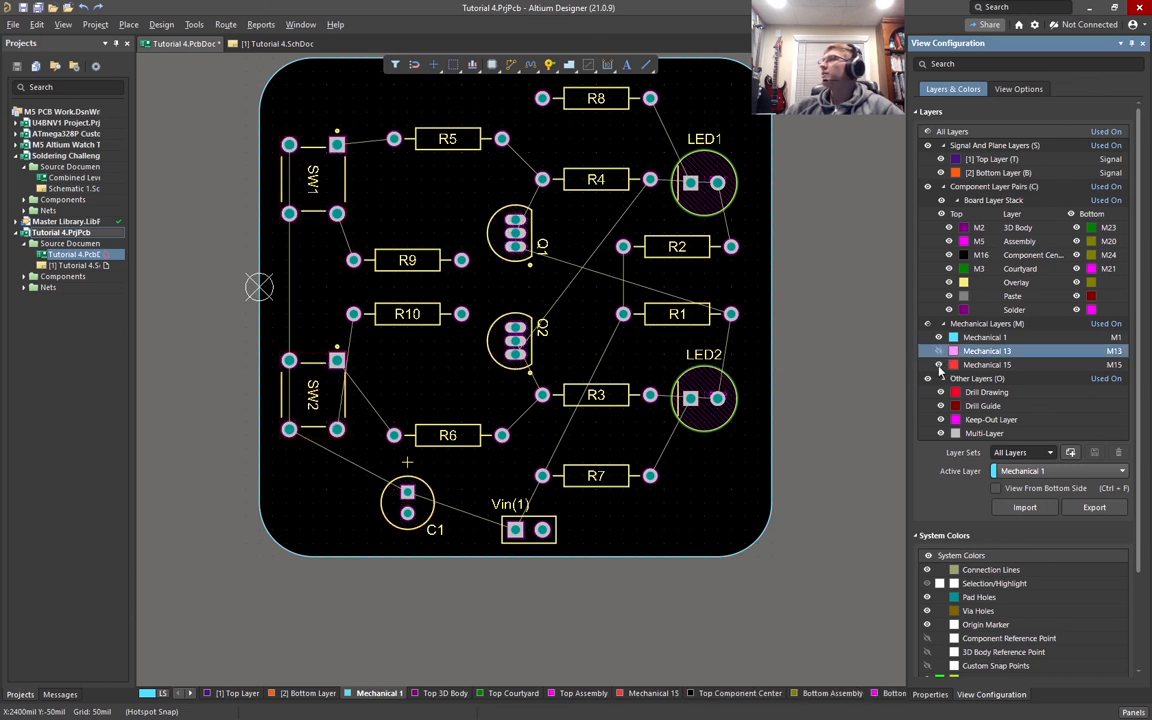
click(939, 365)
scroll(958, 368, down, 1)
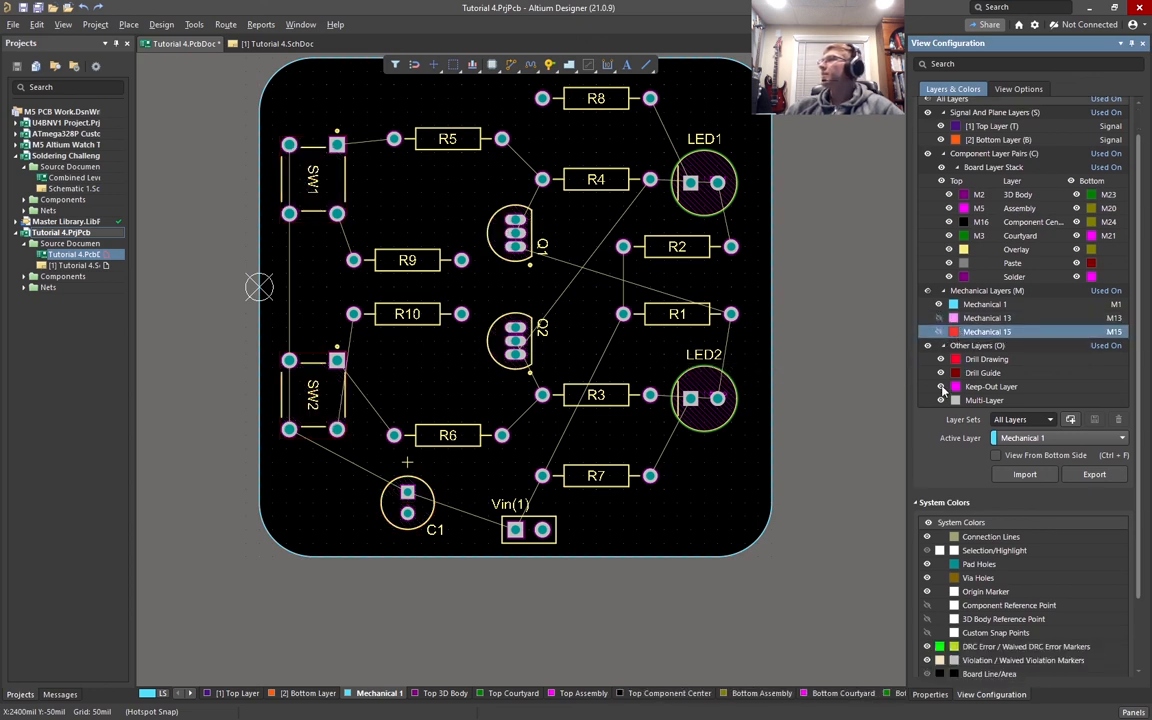
click(940, 387)
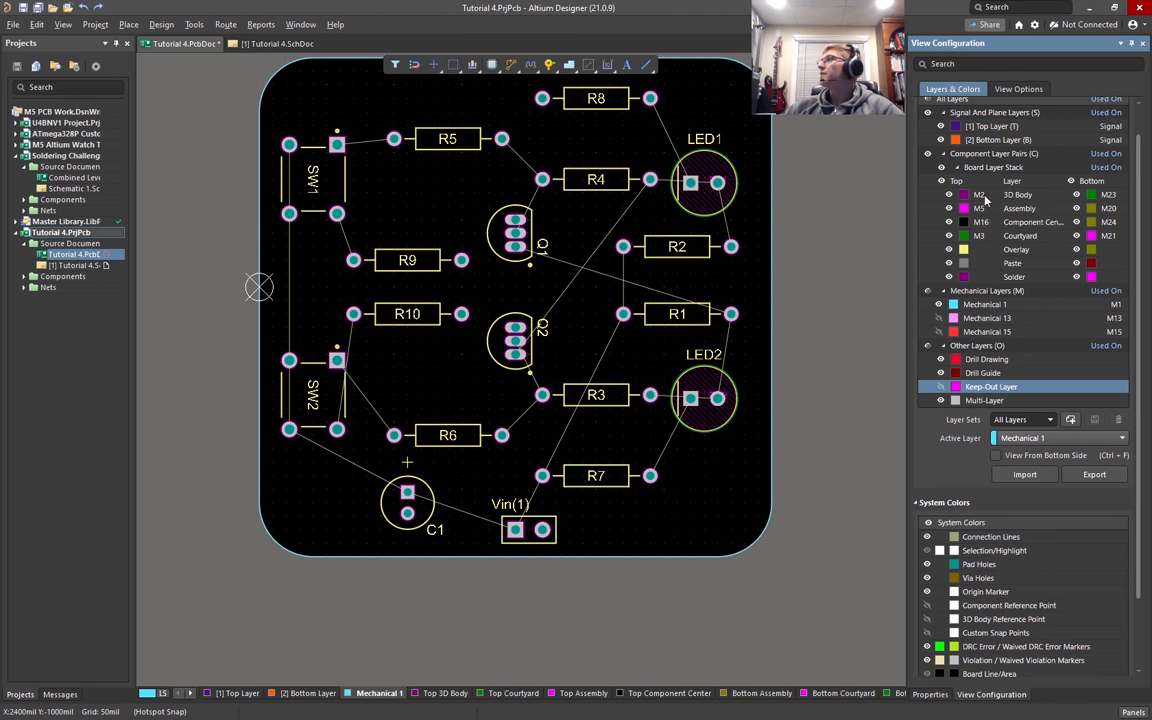
Hide the top-side 3D Body, Assembly, Component Center, Courtyard, Paste and Solder layers, leaving the top Overlay on
click(949, 195)
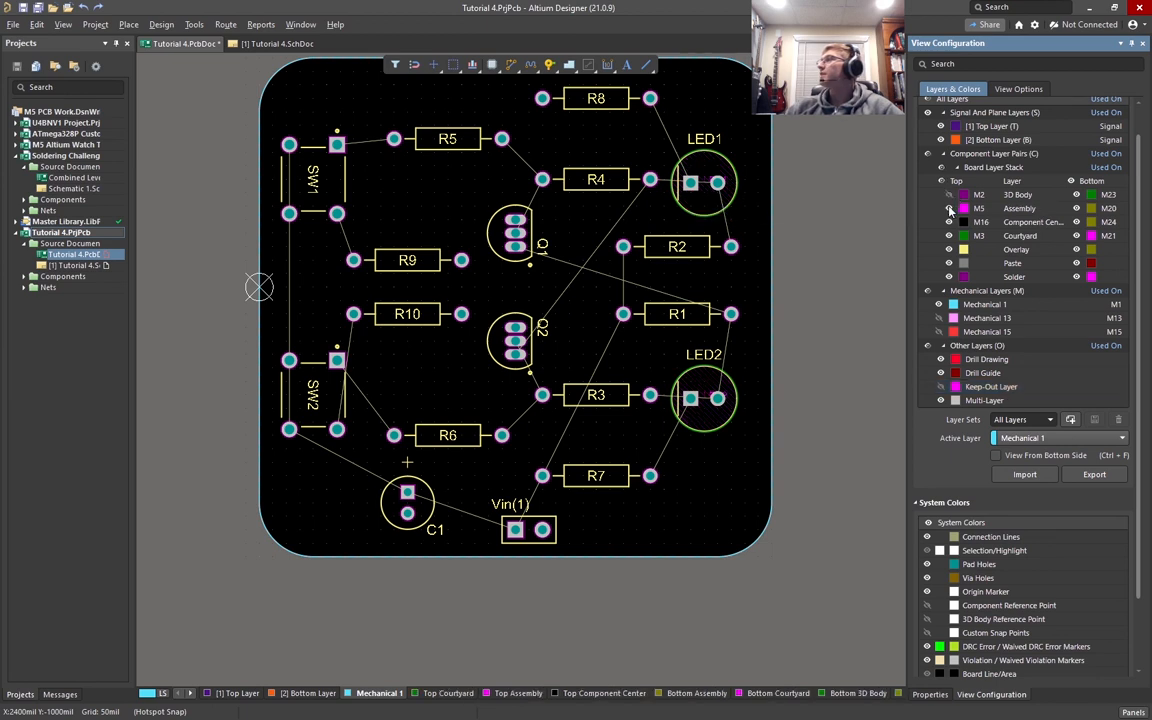
click(949, 208)
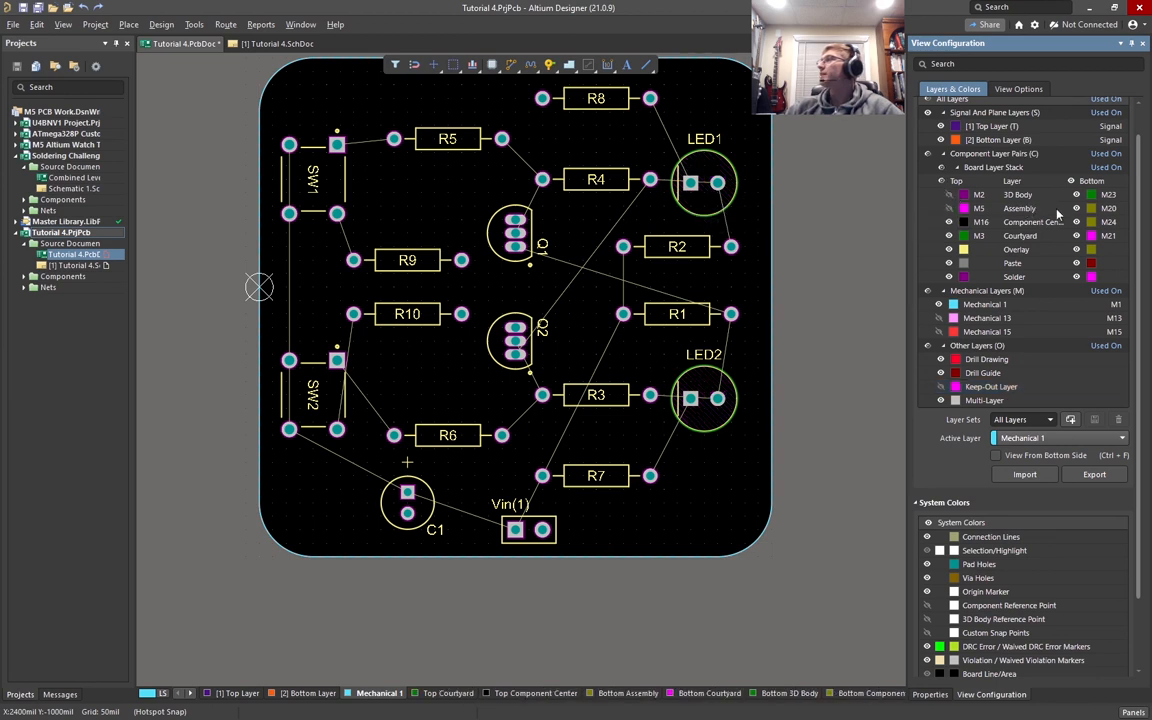
click(949, 222)
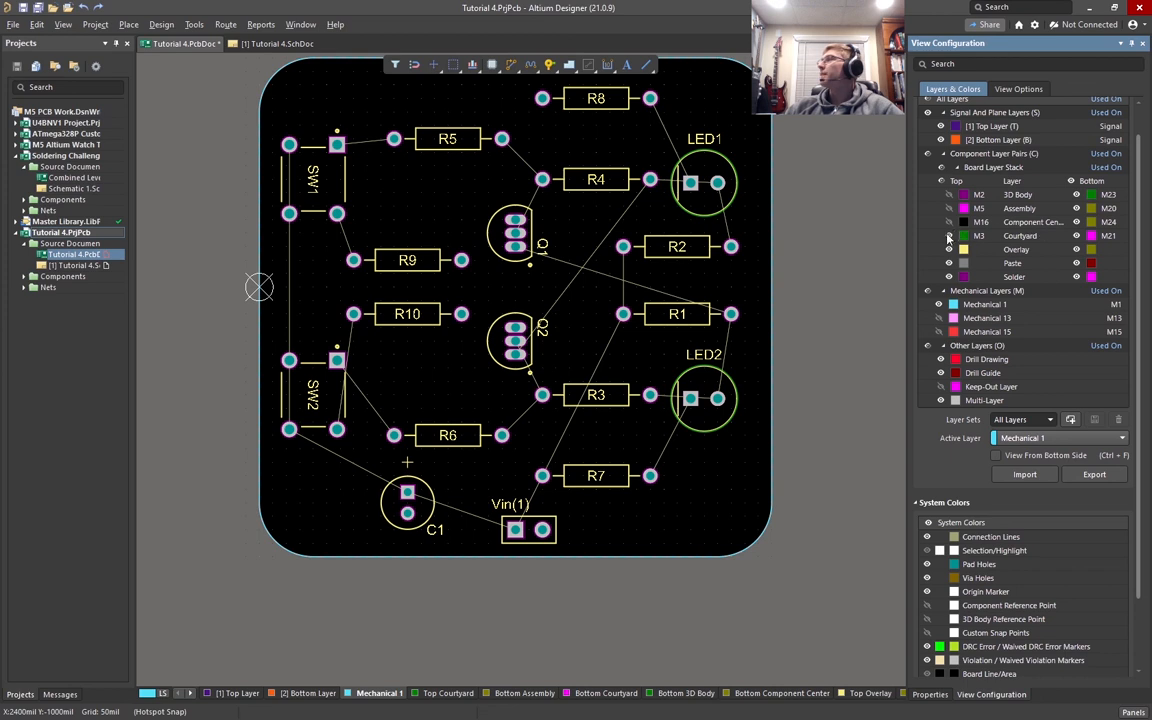
click(949, 236)
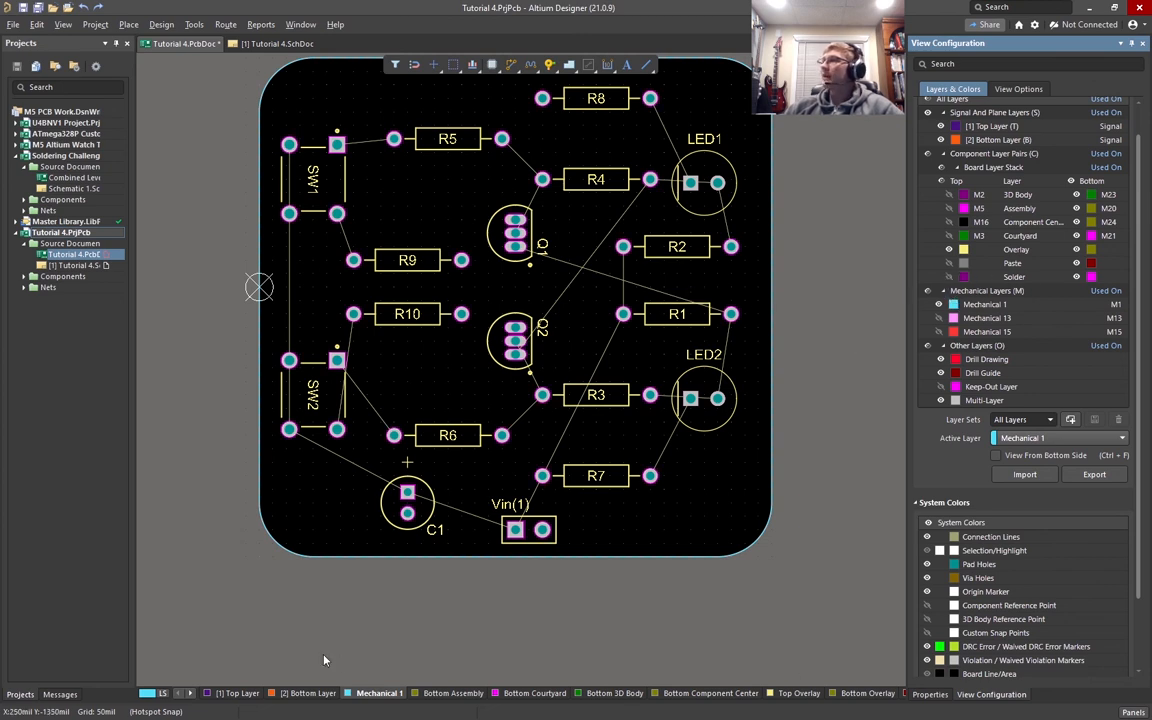
click(191, 694)
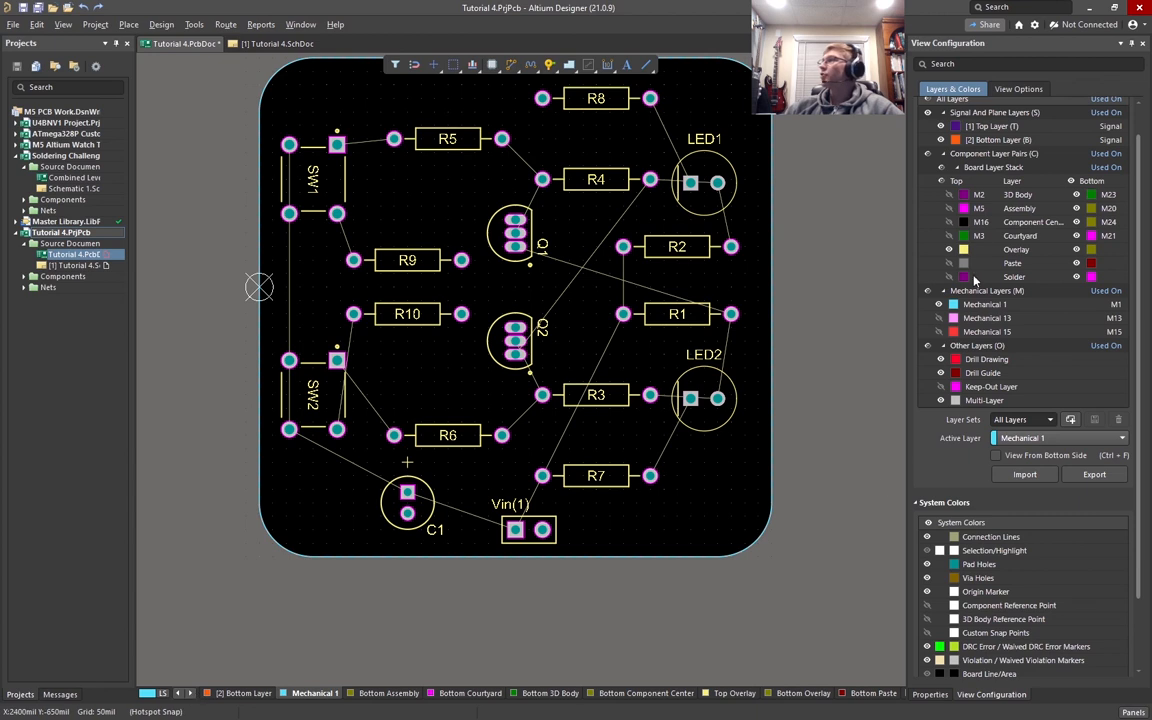
Hide all bottom-side component layers along with the Drill Drawing and Drill Guide layers
click(1072, 181)
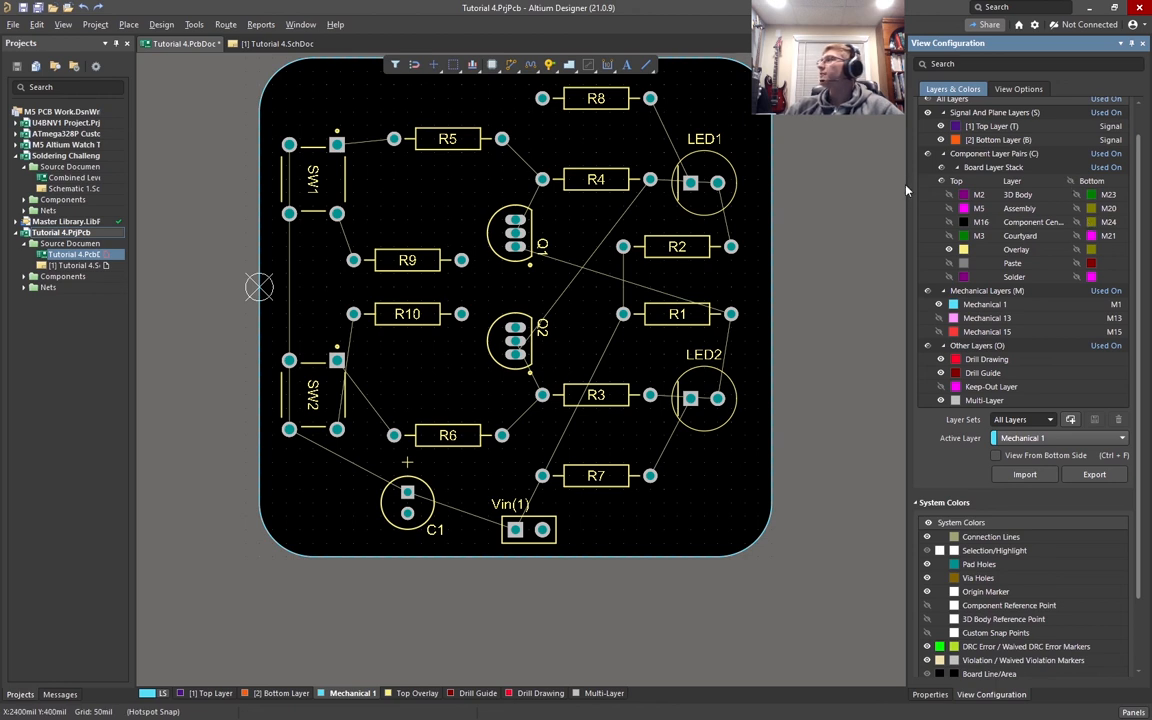
drag(906, 190, 853, 184)
scroll(1013, 255, down, 2)
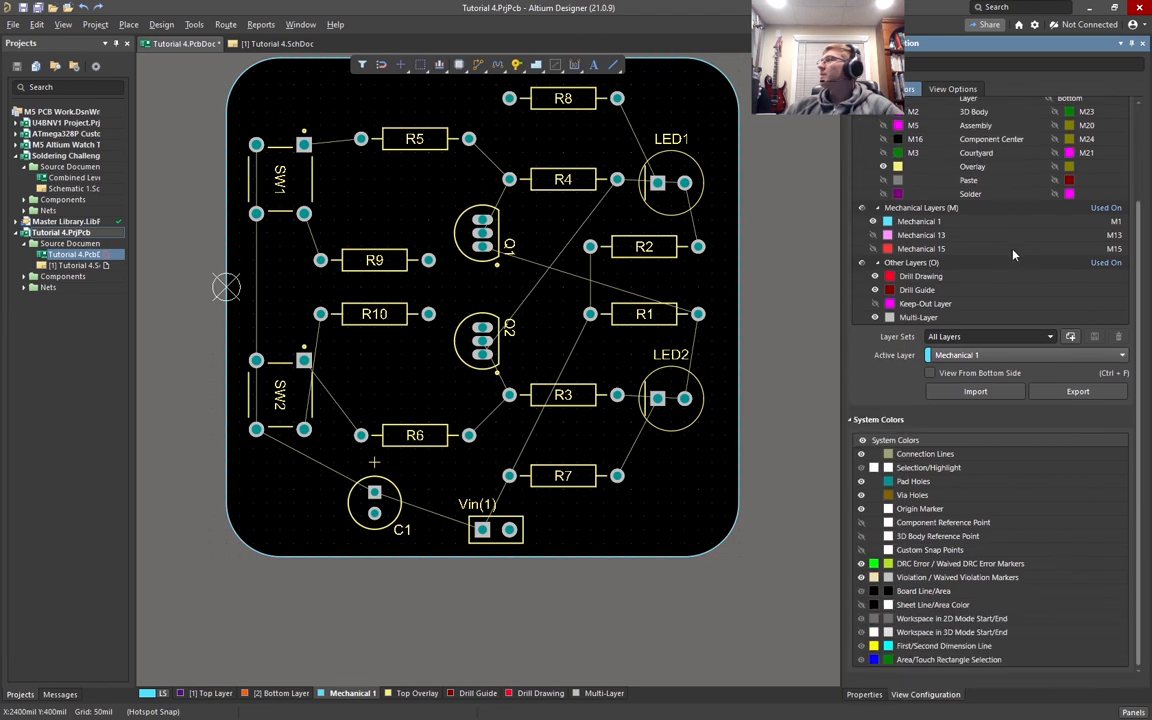
click(875, 276)
click(875, 289)
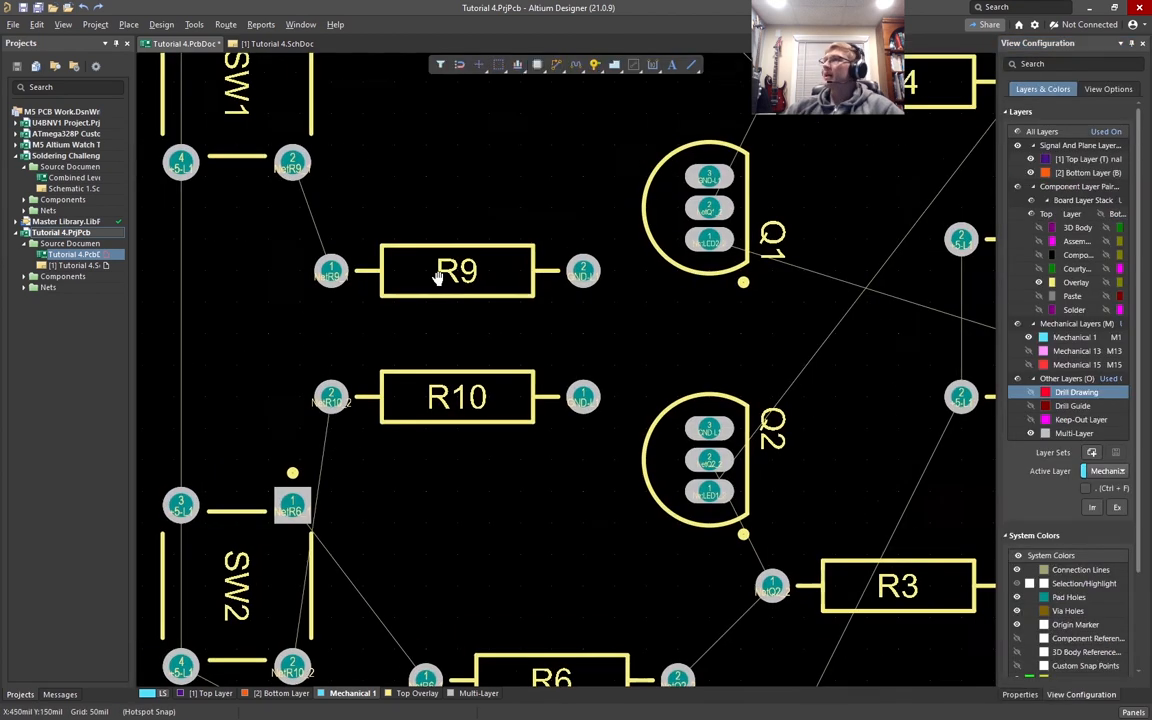
Switch through the remaining layers, including Mechanical 1, Top Overlay and Multi-Layer, and make Top Layer the active layer
right_drag(437, 278, 530, 352)
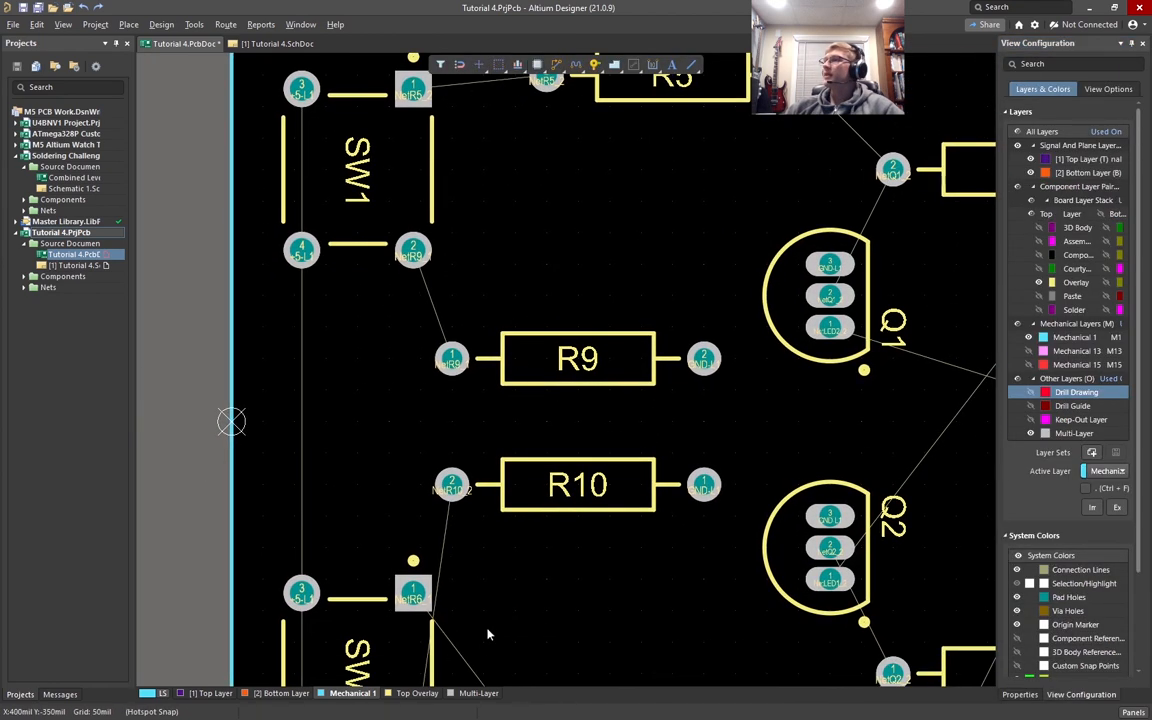
click(264, 696)
click(210, 693)
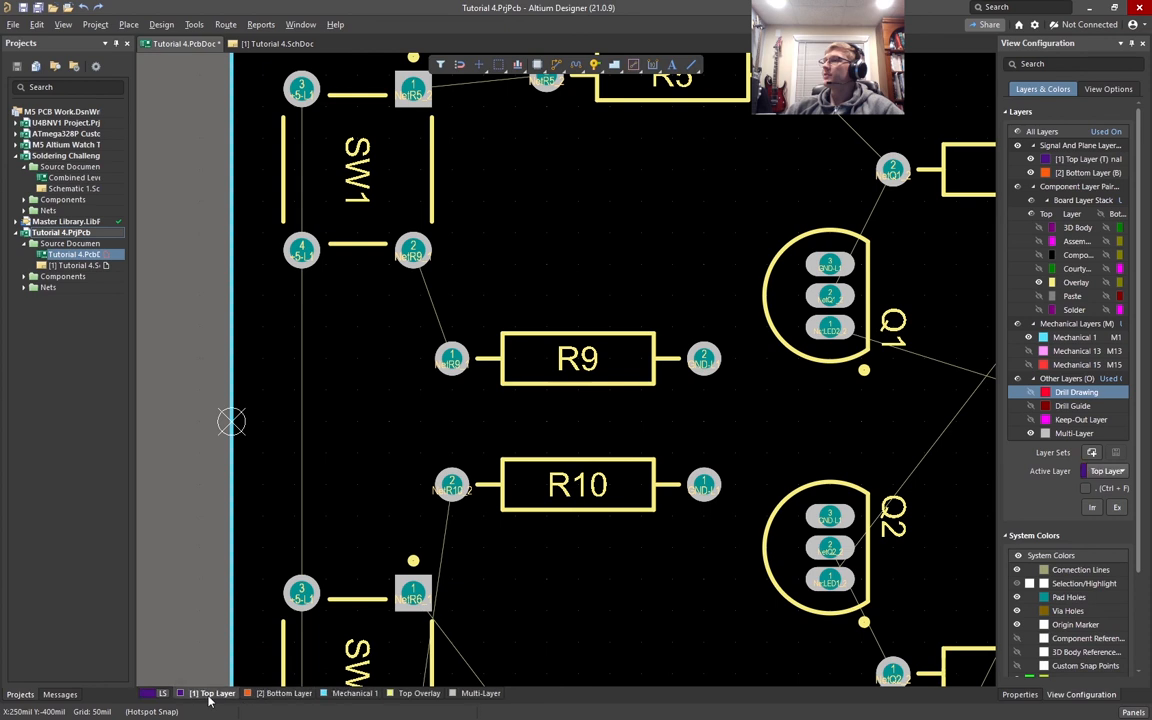
click(352, 693)
click(418, 693)
click(476, 693)
click(210, 693)
Start interactively routing a Top Layer track from pad 1 of Vin toward capacitor C1
ctrl+scroll(349, 556, down, 1)
scroll(447, 525, down, 2)
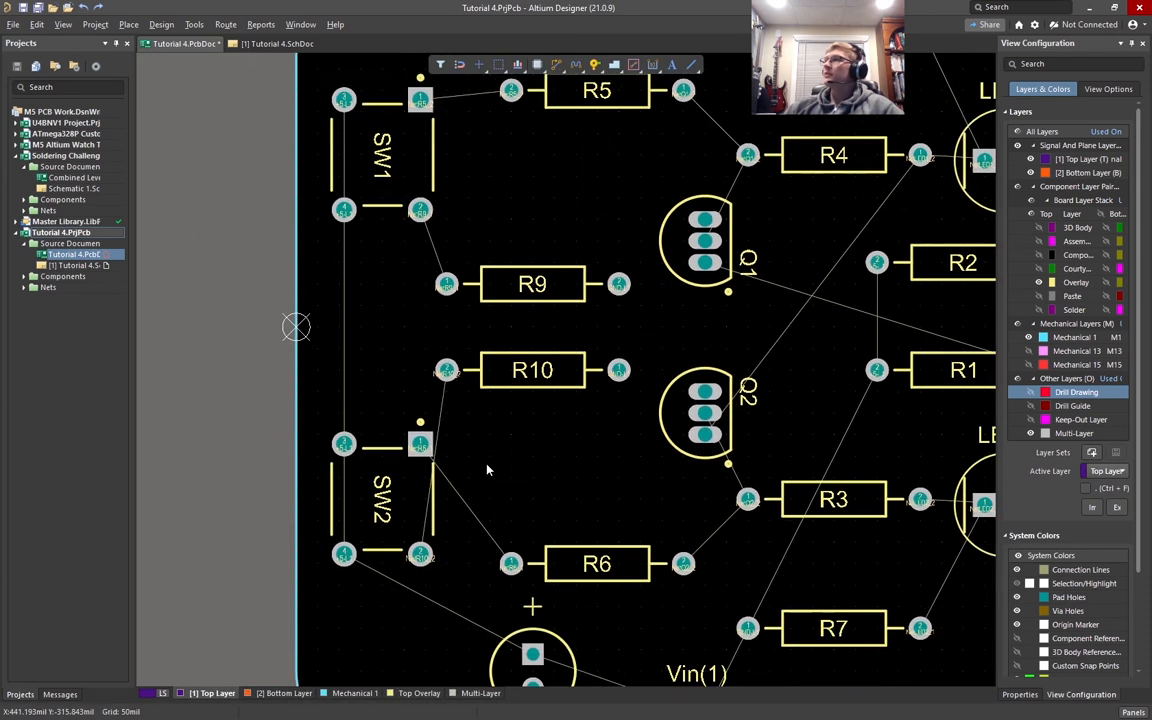
ctrl+scroll(545, 495, down, 1)
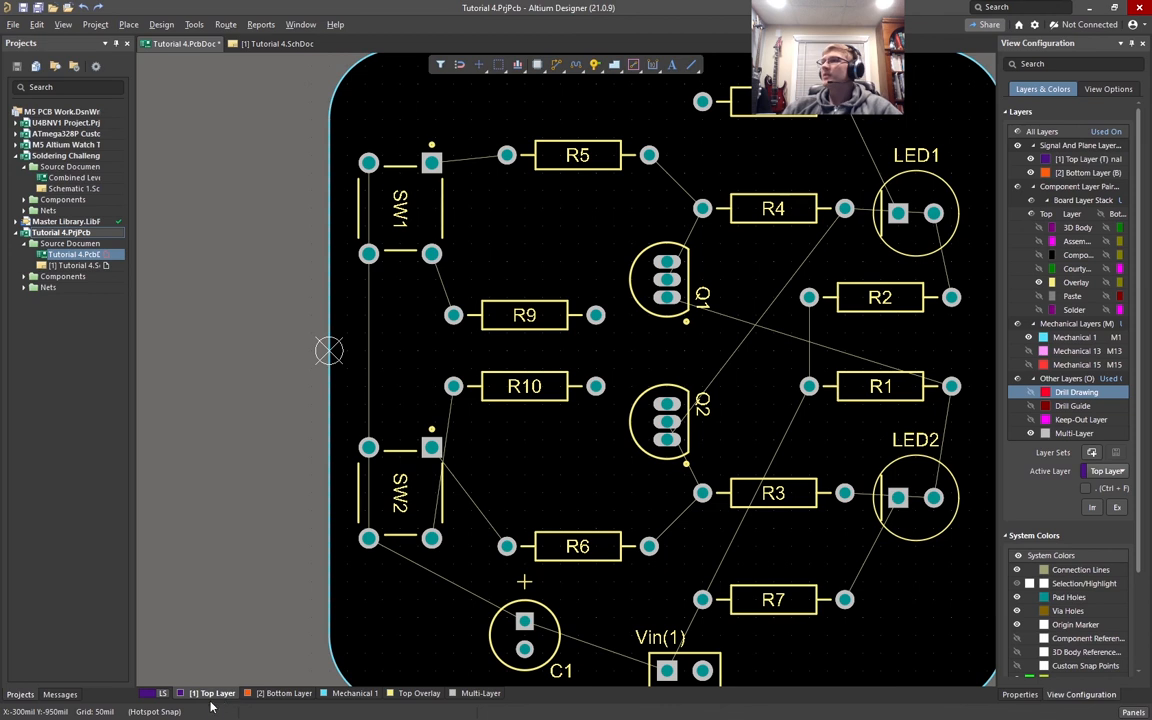
right_drag(525, 499, 463, 461)
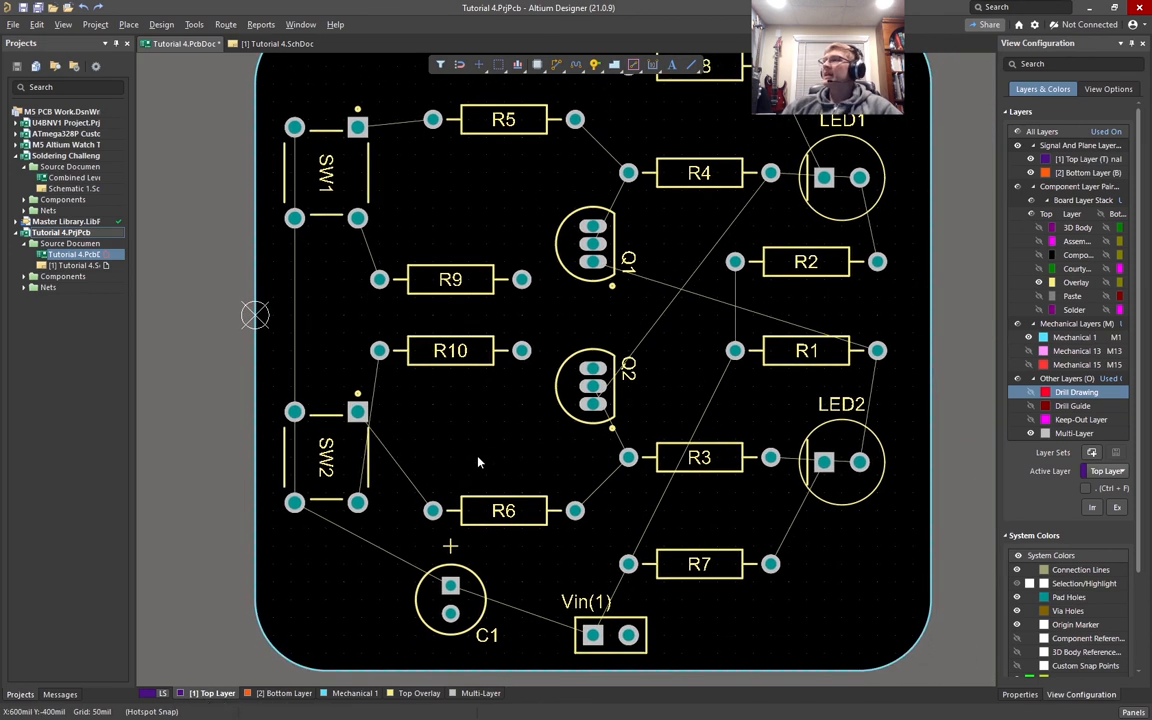
ctrl+scroll(522, 481, up, 5)
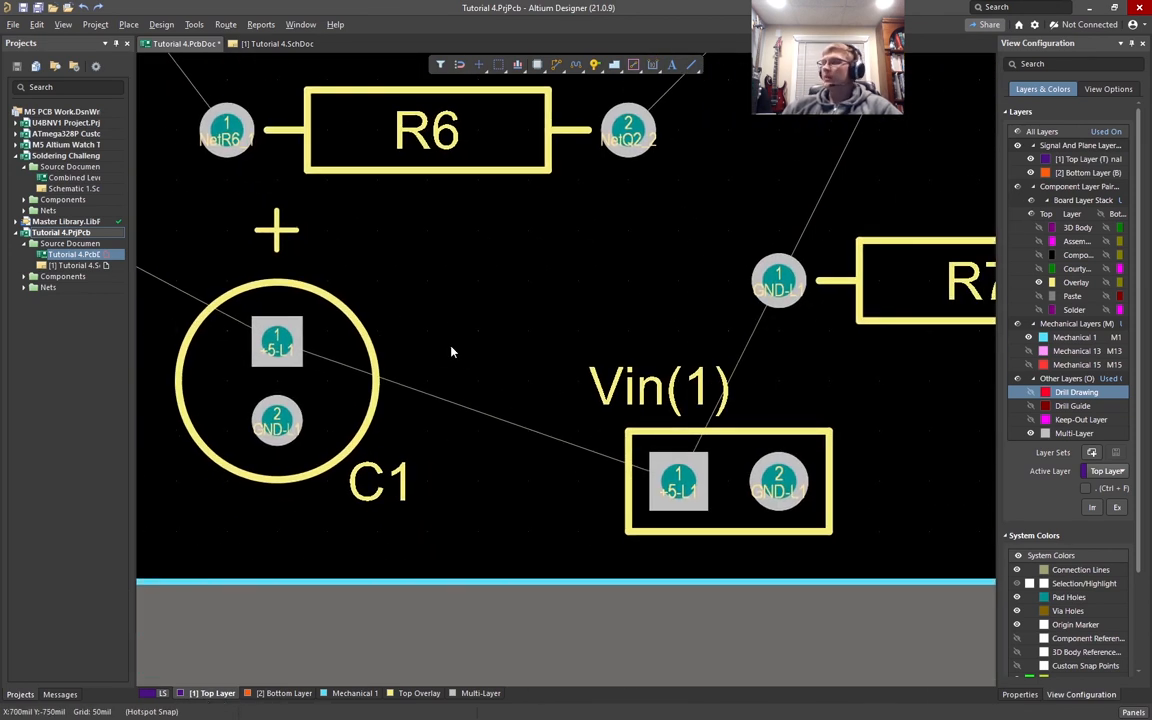
key(ctrl+w)
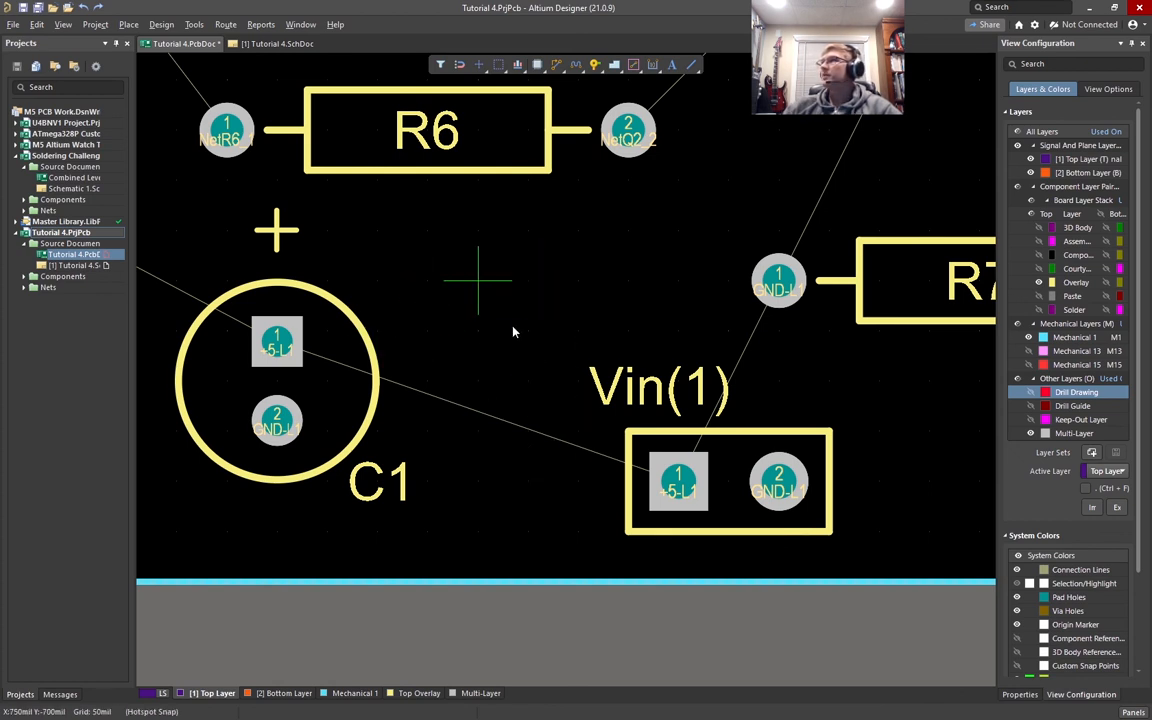
click(680, 486)
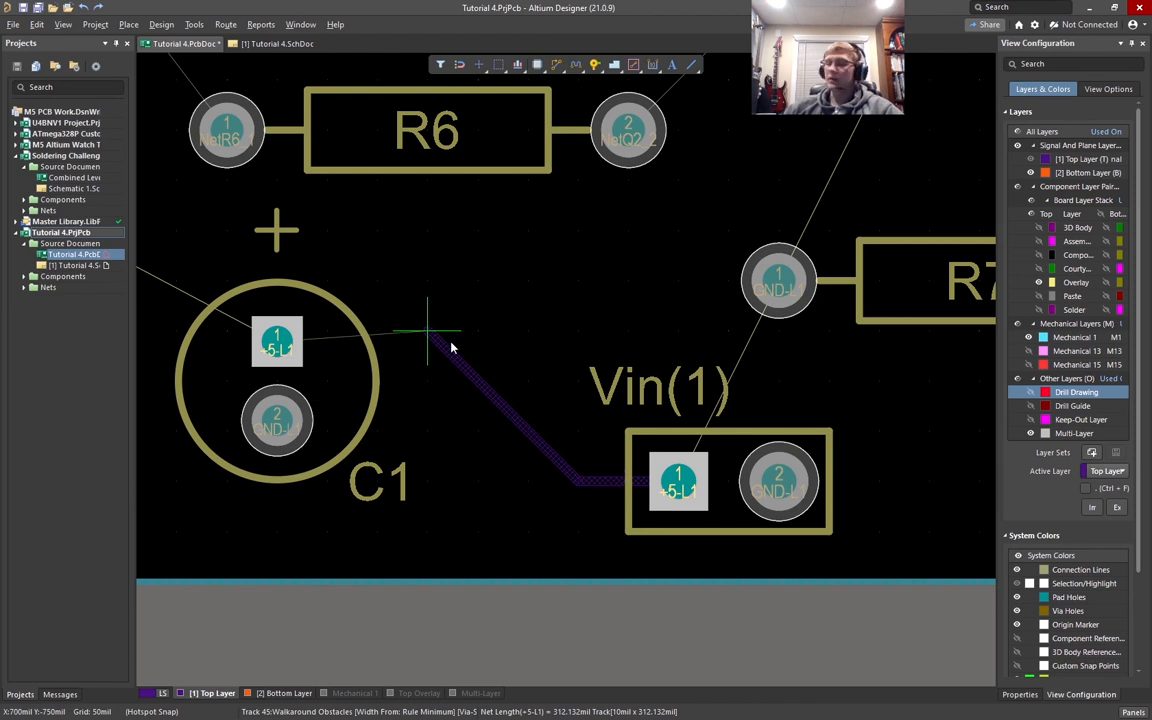
Pause the routing to open the track's properties and choose the preferred 10mil width
key(Tab)
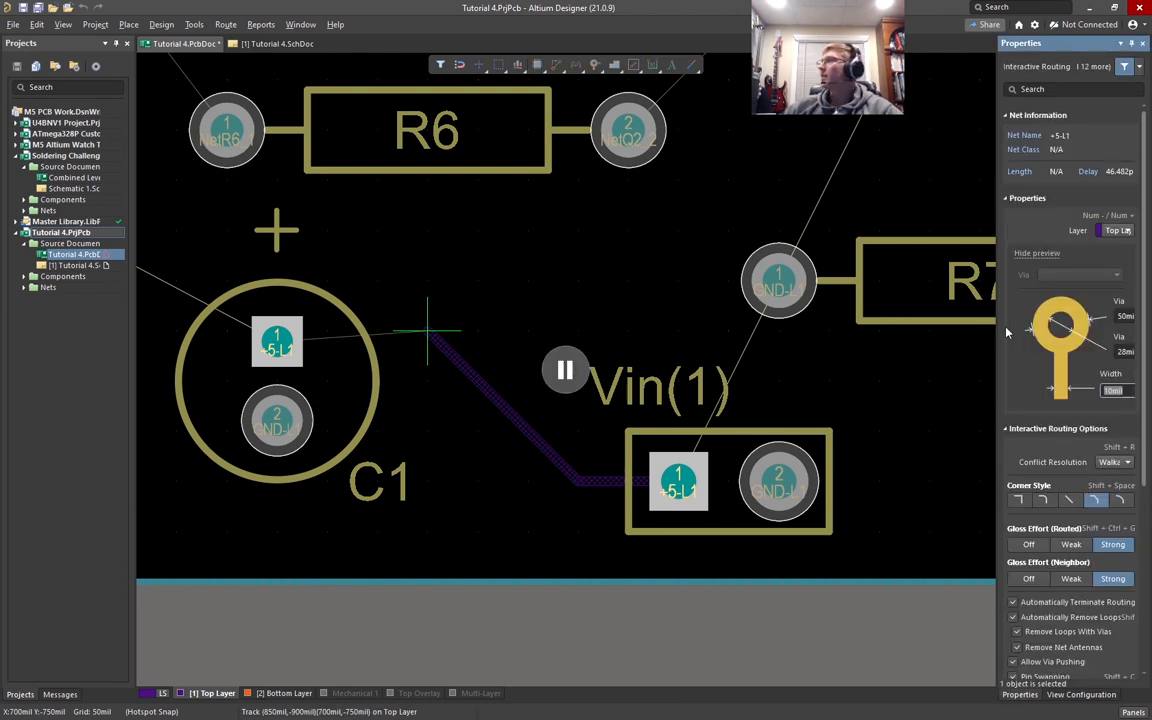
drag(993, 327, 900, 330)
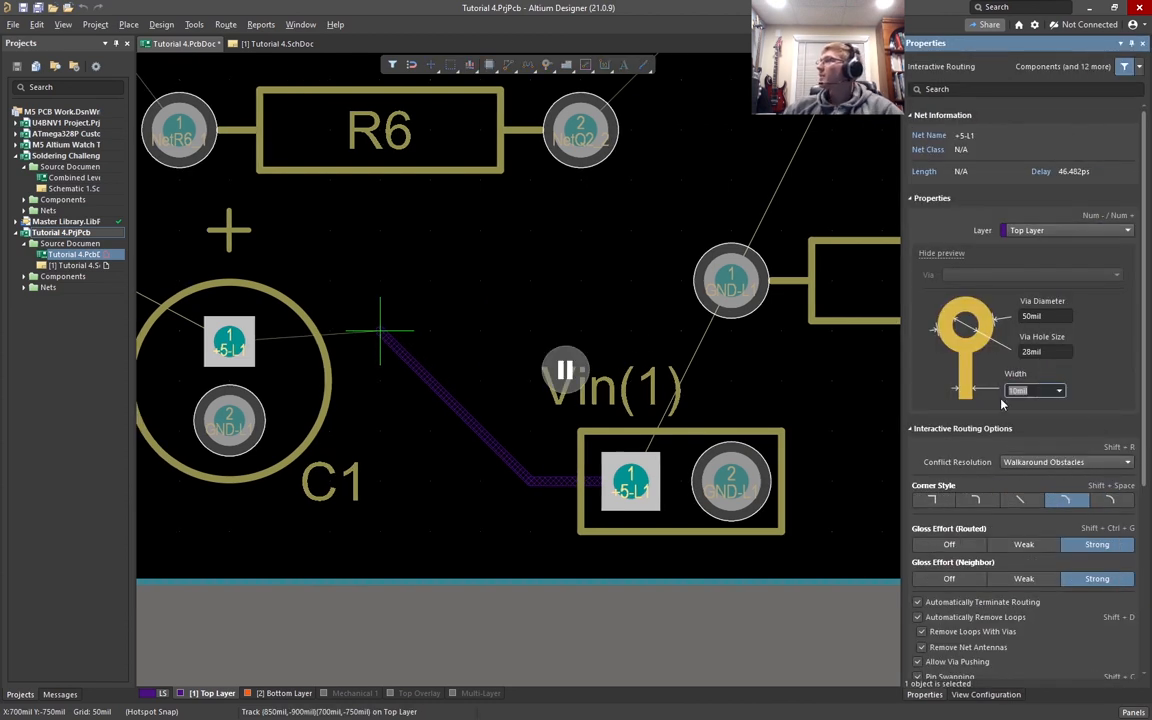
click(1061, 391)
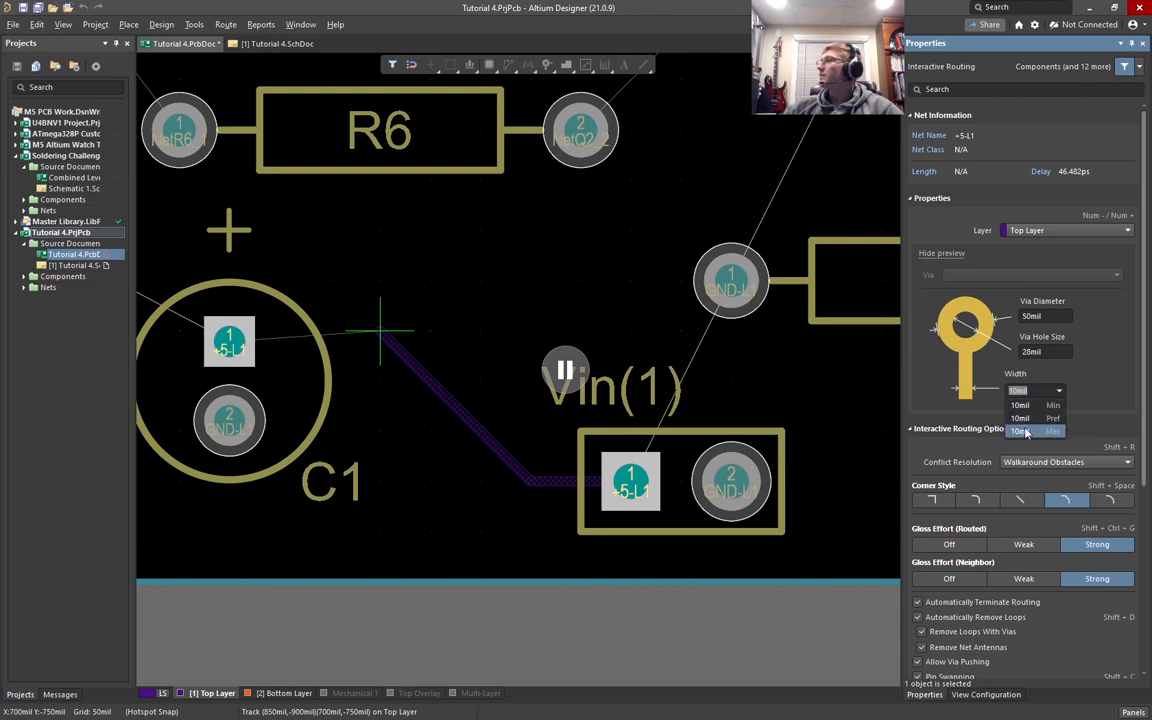
click(1052, 421)
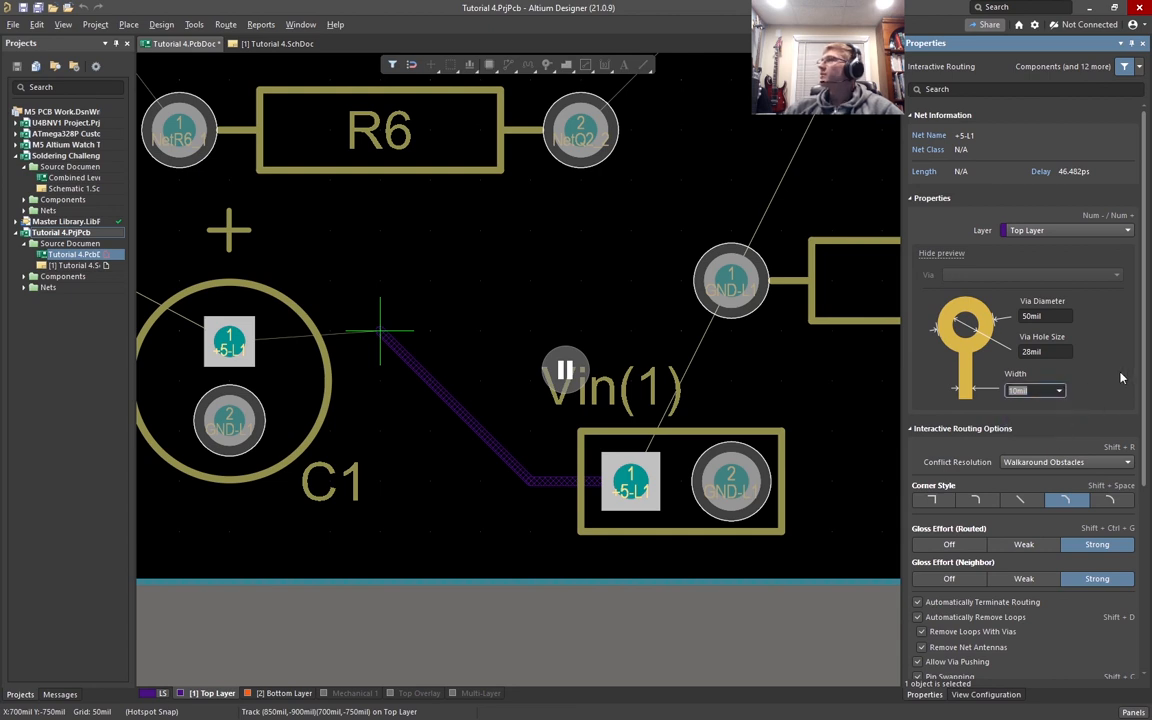
In the PCB design rules, set the PowerTraceWidth rule's minimum width to 20mil for the Top and Bottom Layers
click(161, 24)
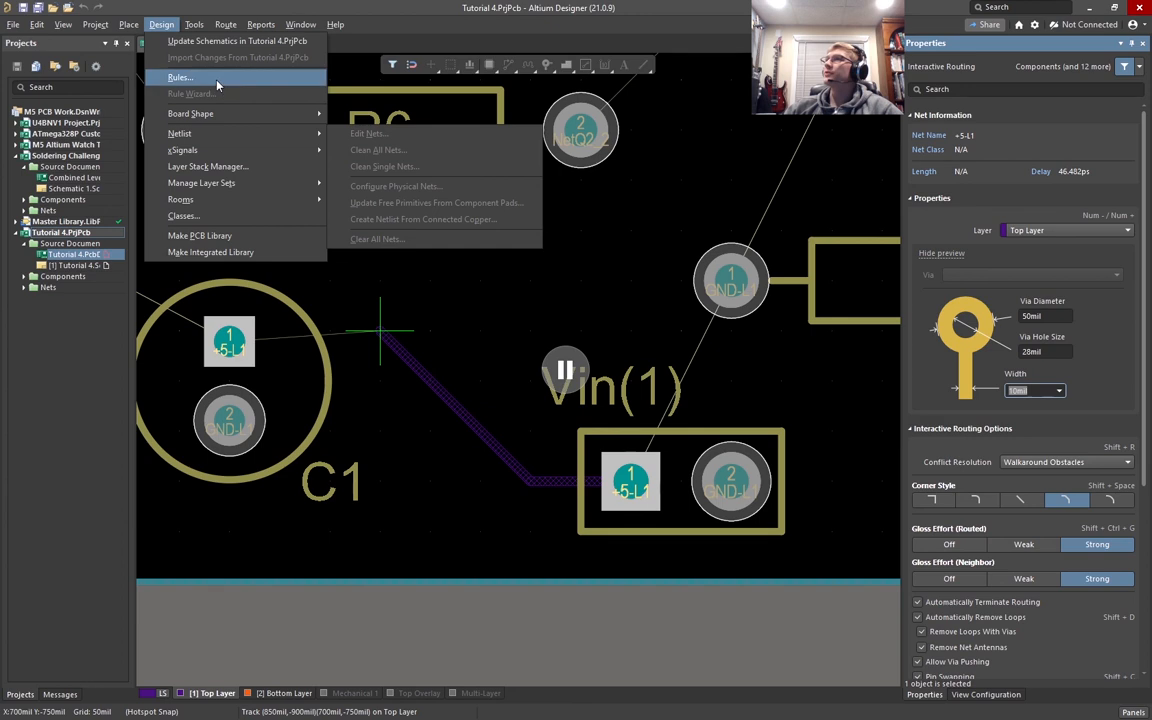
click(195, 72)
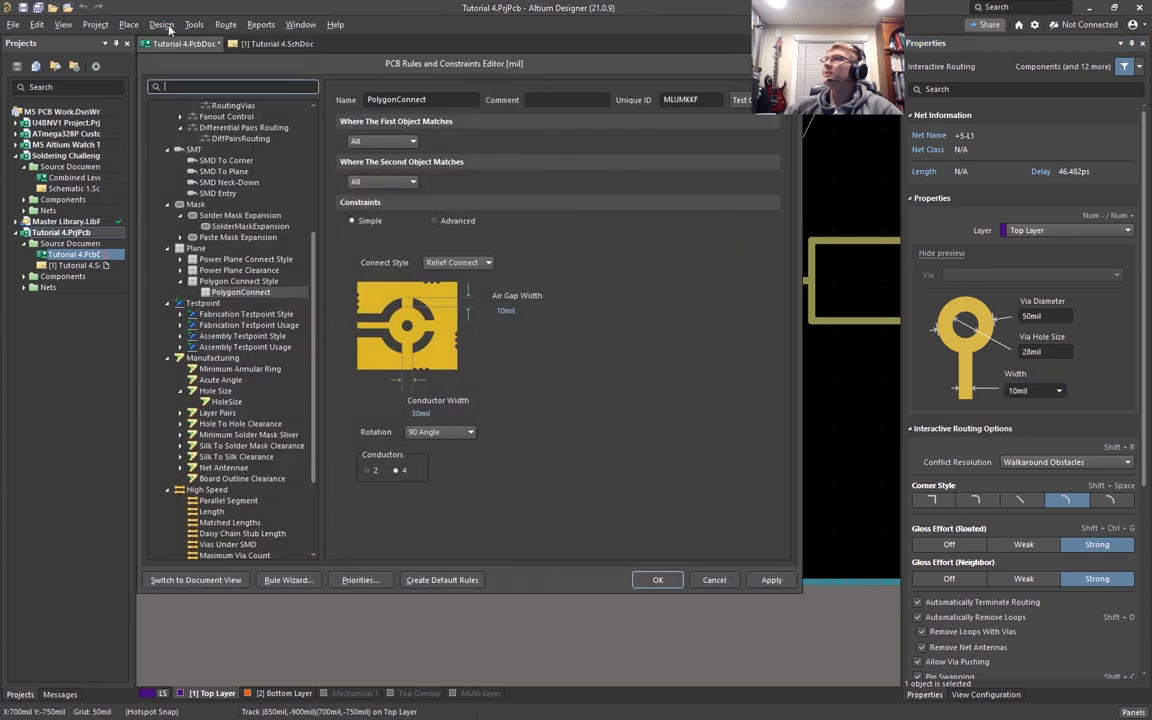
scroll(221, 170, up, 7)
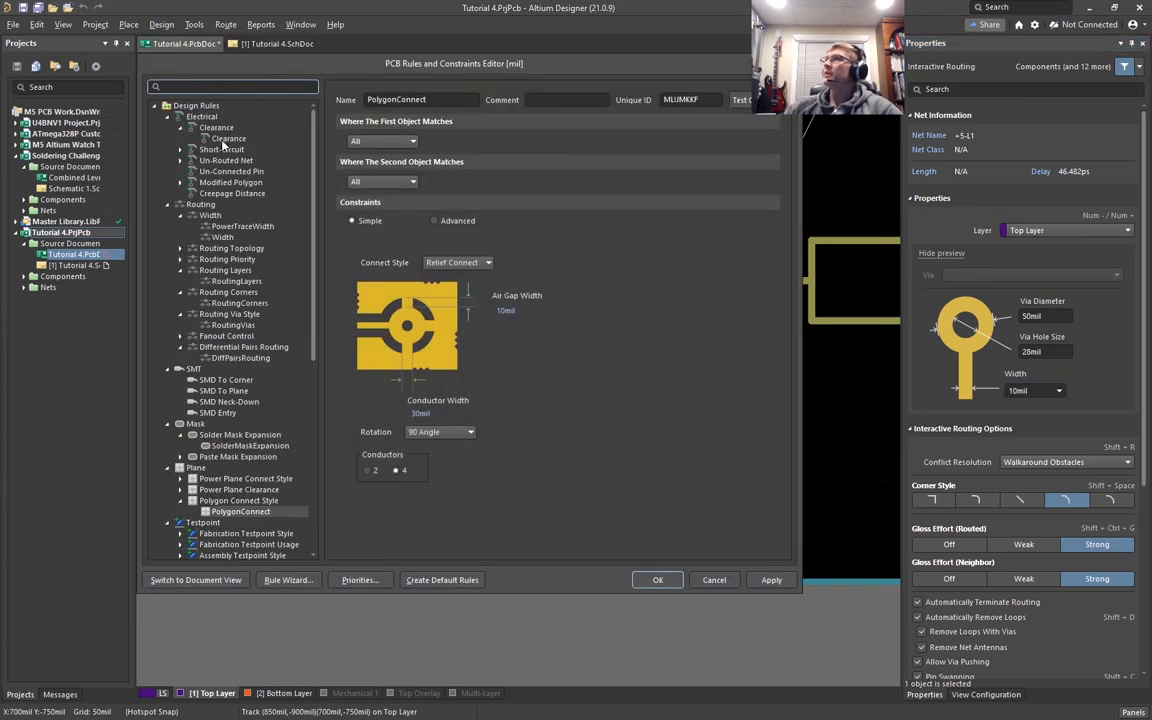
click(224, 237)
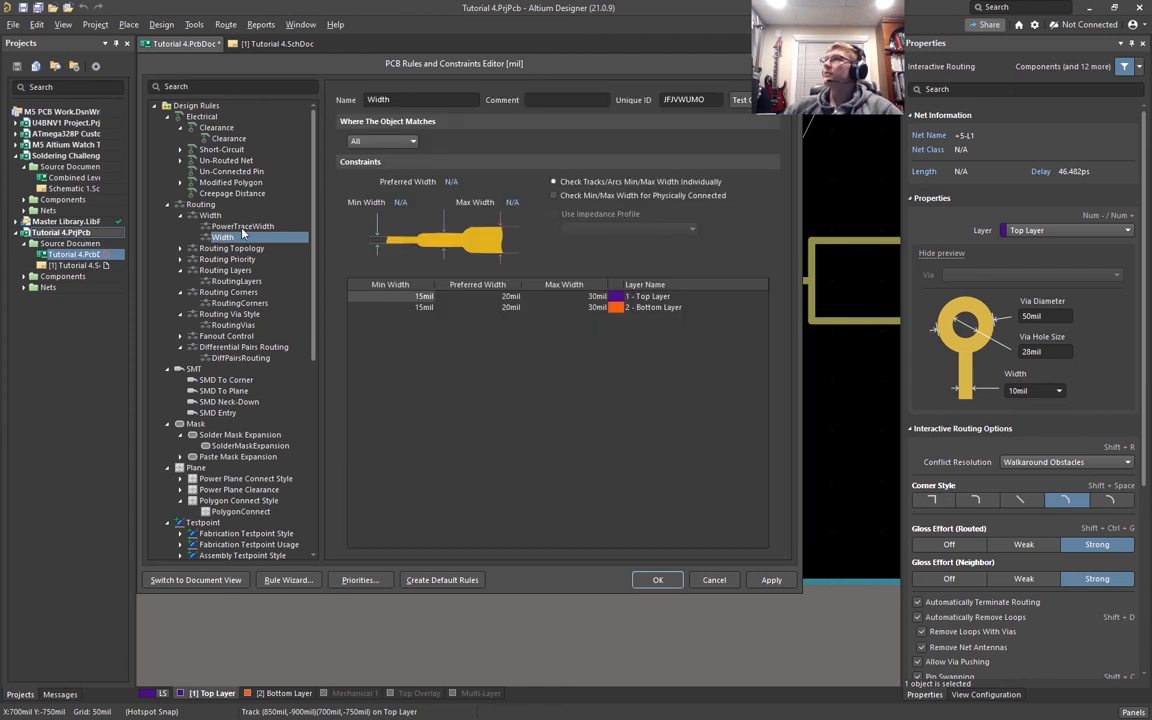
click(243, 227)
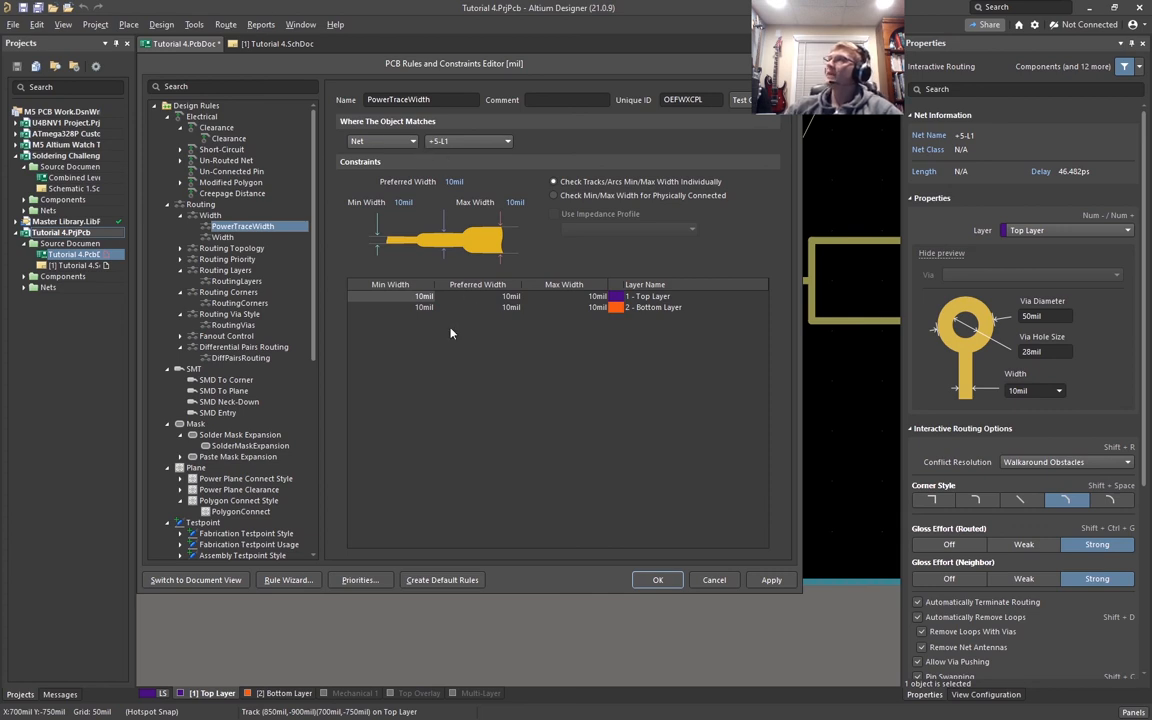
double_click(400, 296)
text(20)
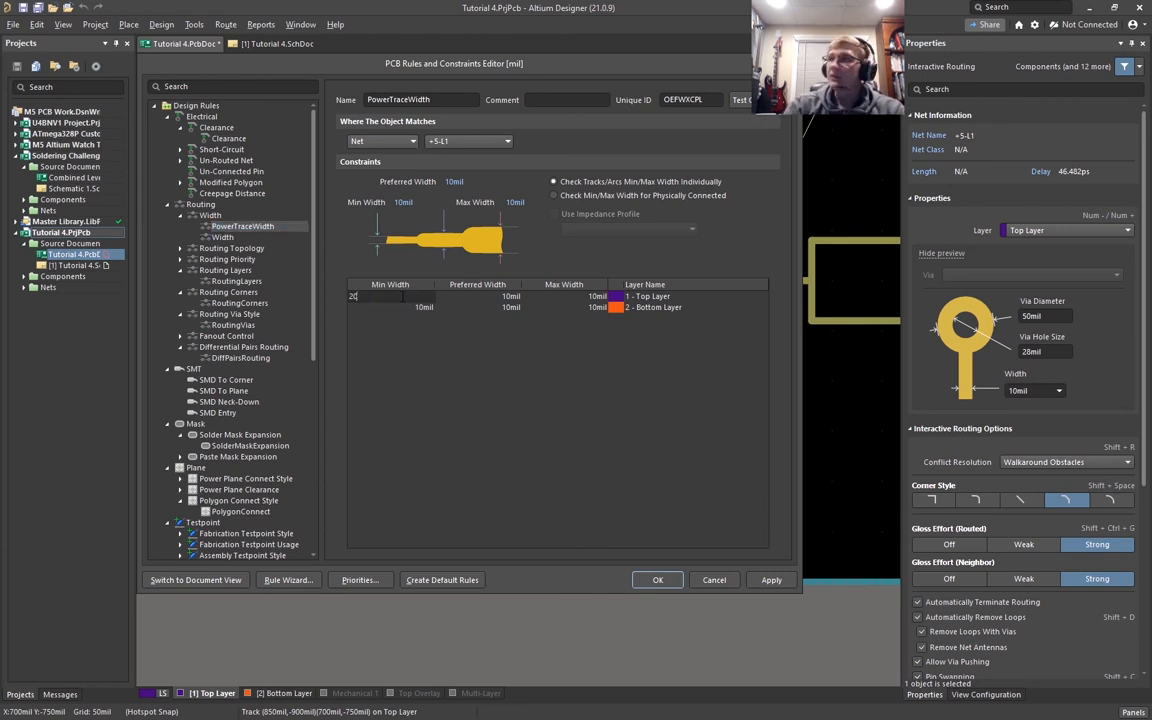
double_click(405, 306)
text(20)
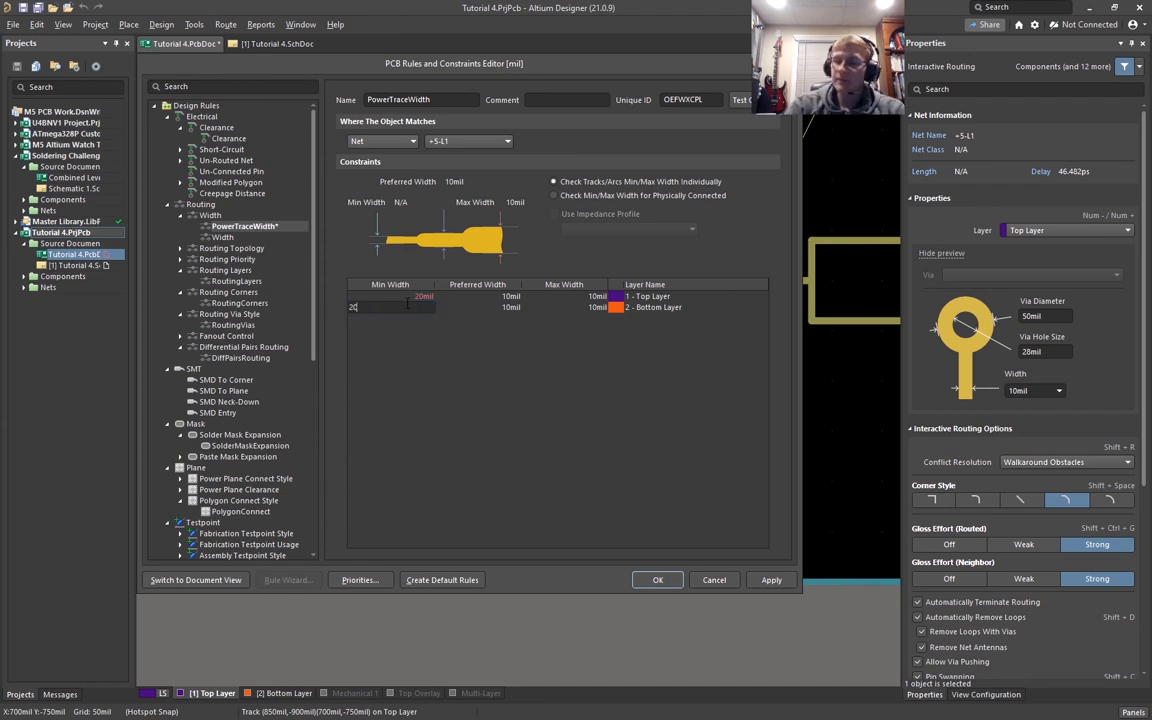
Set the PowerTraceWidth rule's maximum width to 30mil for both the Top and Bottom Layers
double_click(581, 296)
text(30)
key(Return)
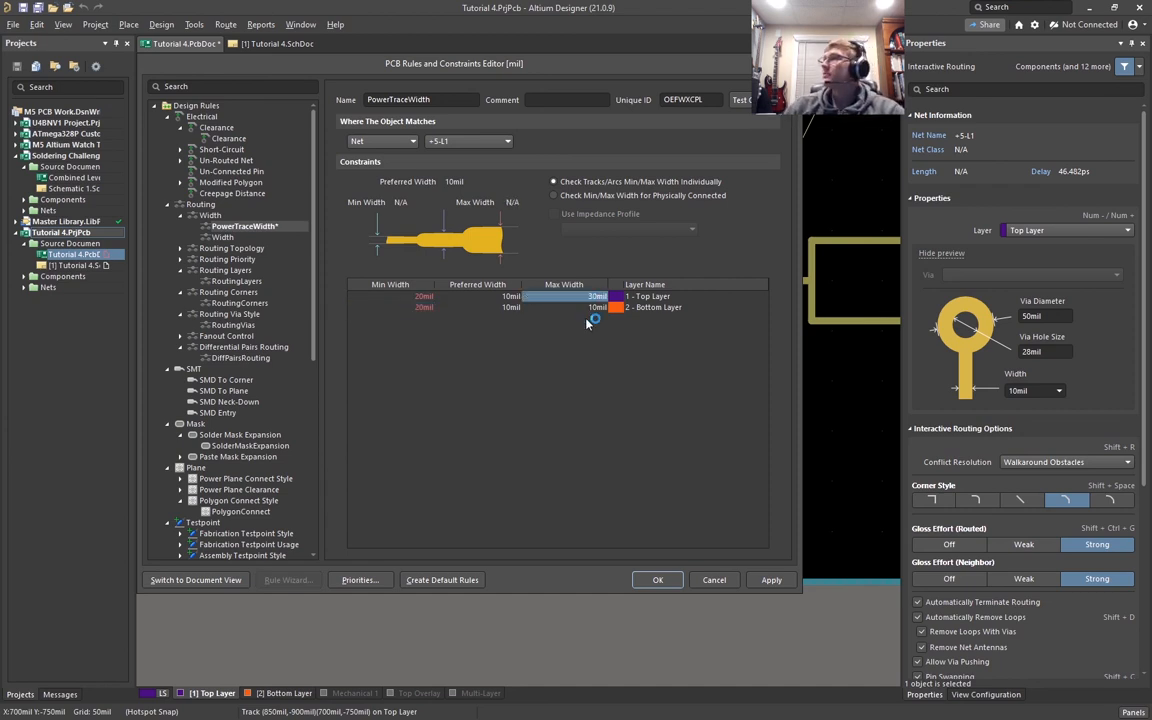
double_click(588, 307)
text(30)
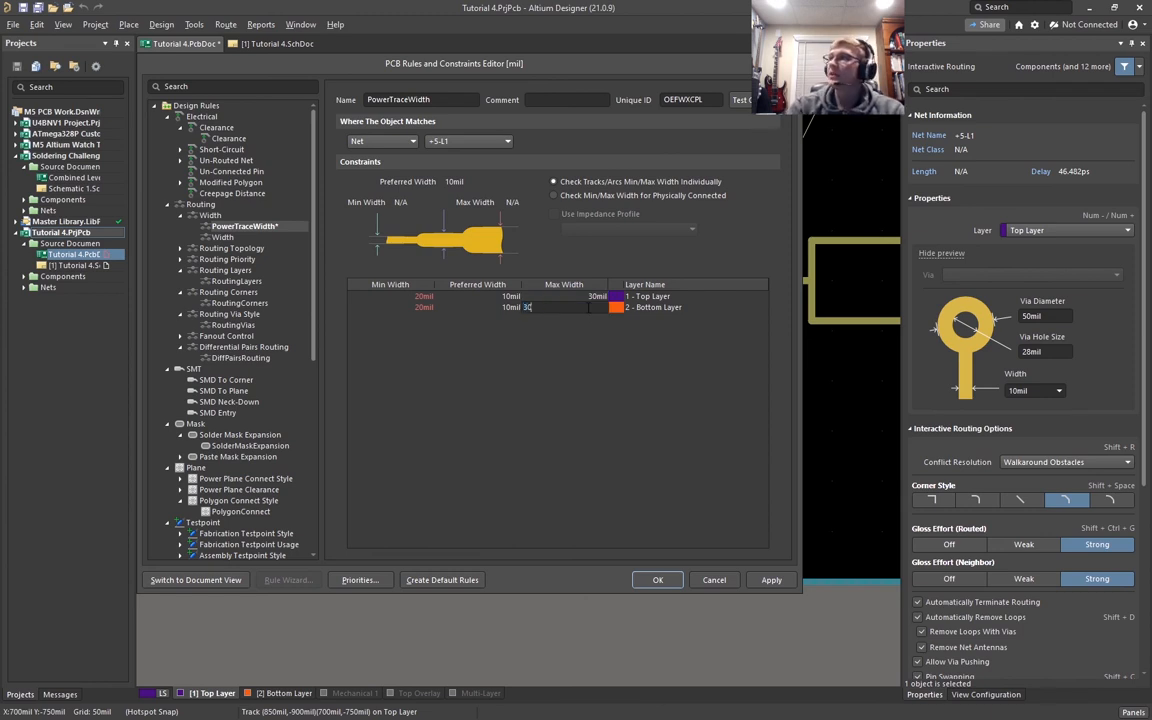
key(Return)
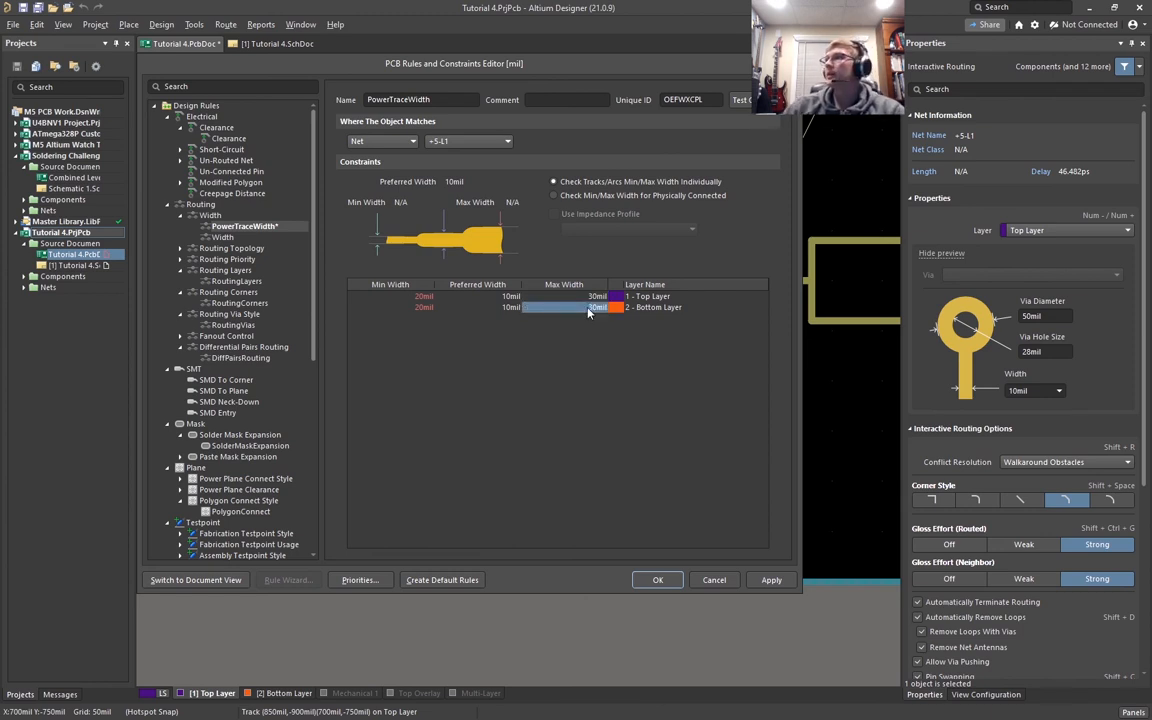
Set the PowerTraceWidth rule's preferred width to 25mil for both layers and accept the rule changes
double_click(504, 297)
text(25)
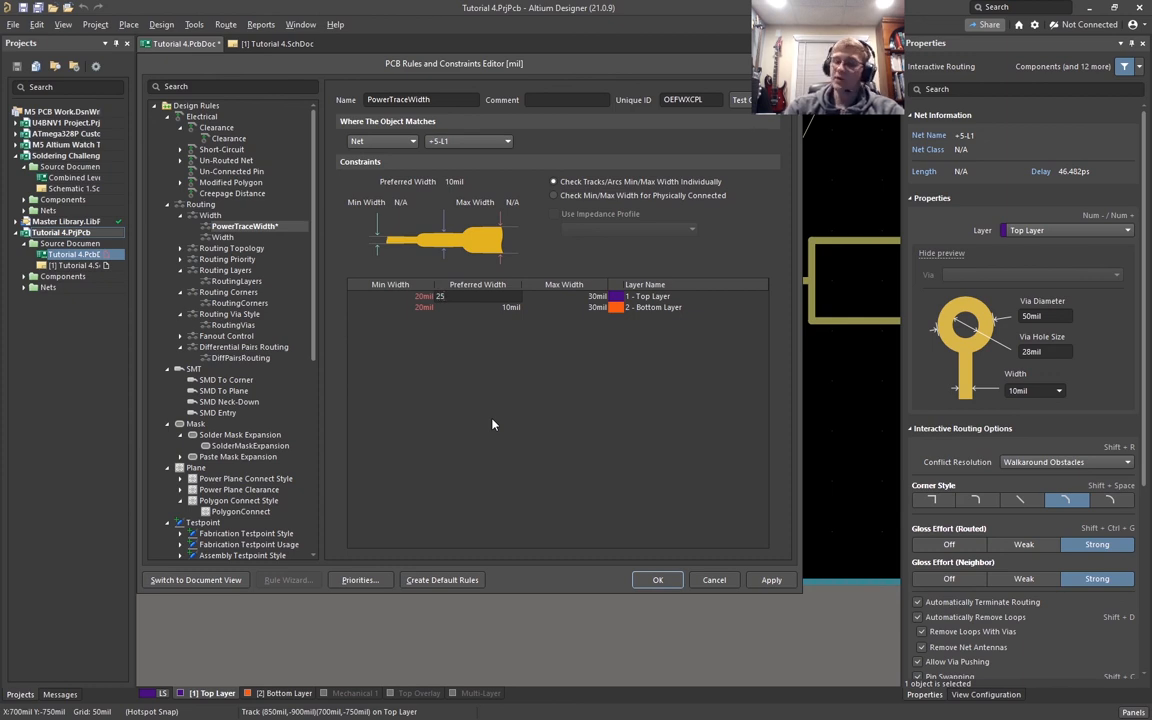
key(Return)
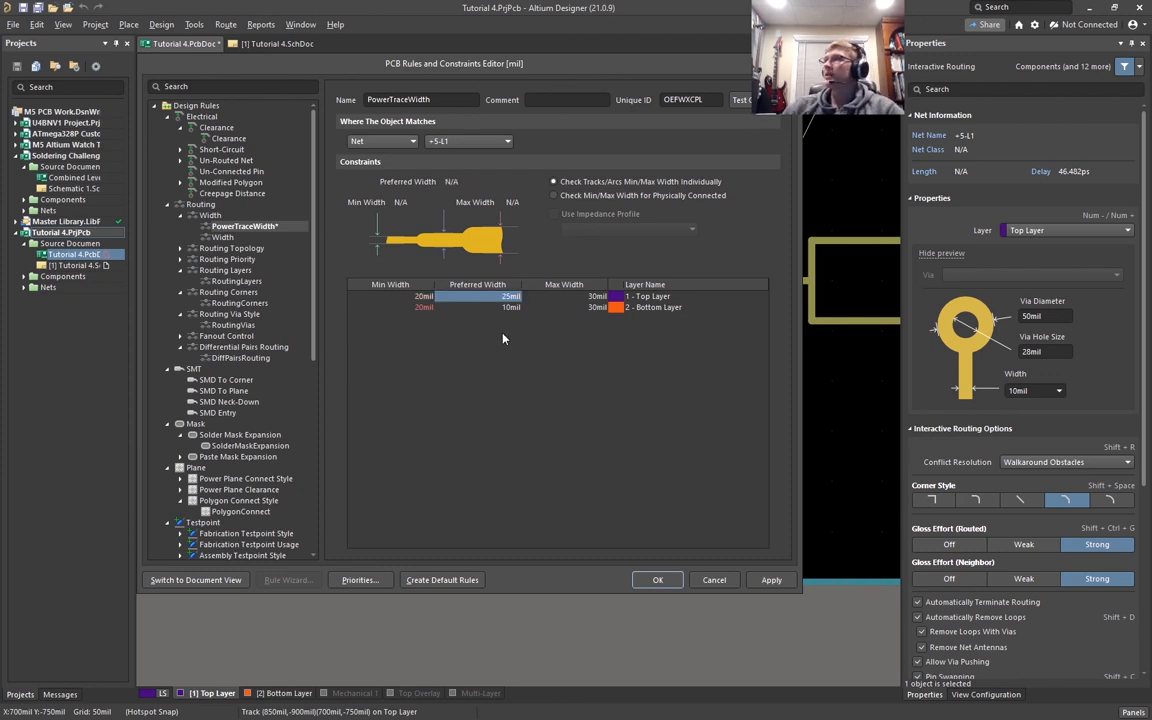
double_click(504, 307)
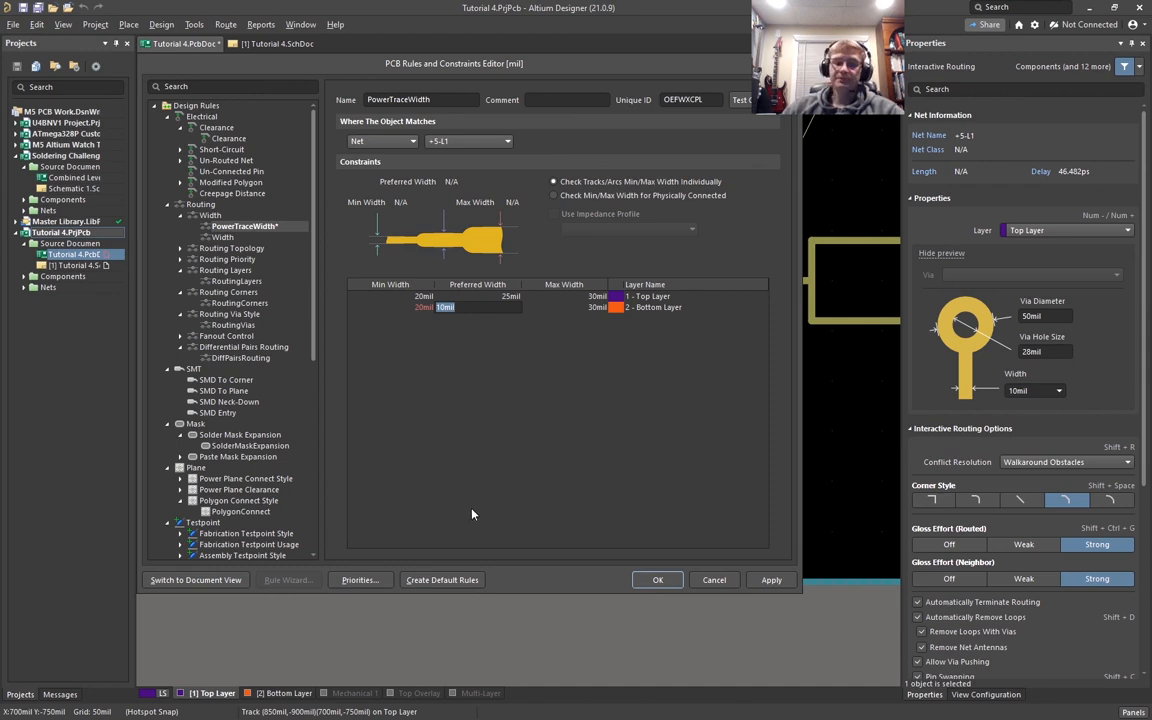
text(25)
key(Return)
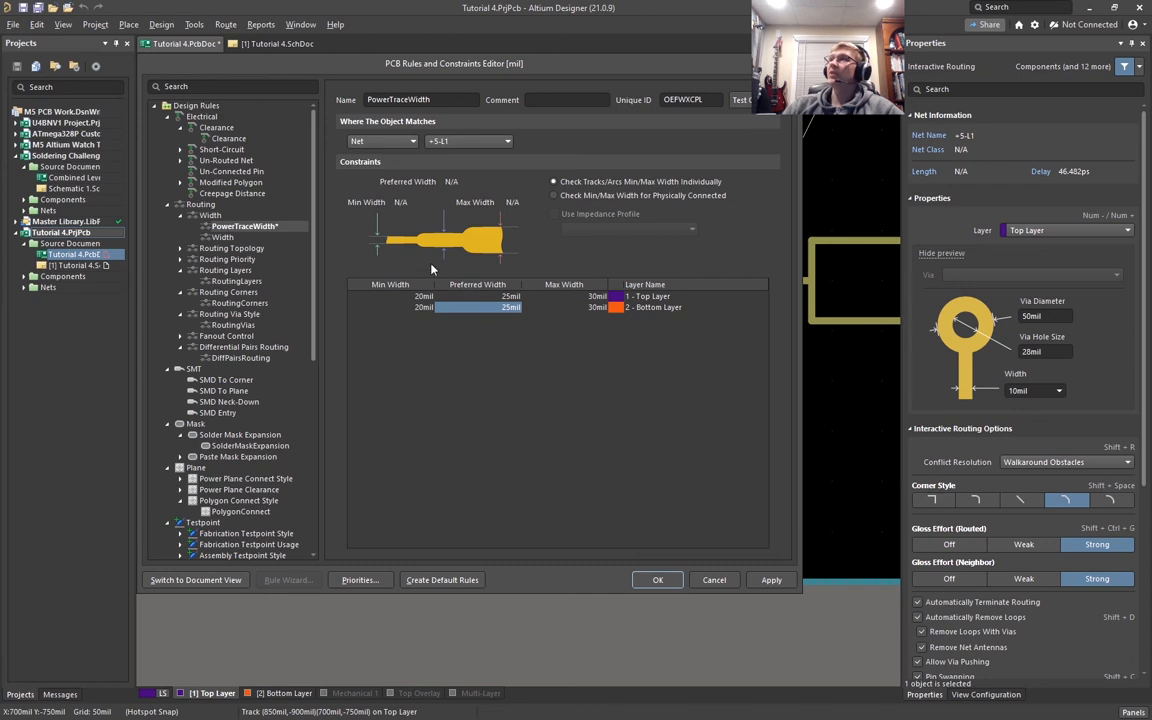
click(657, 580)
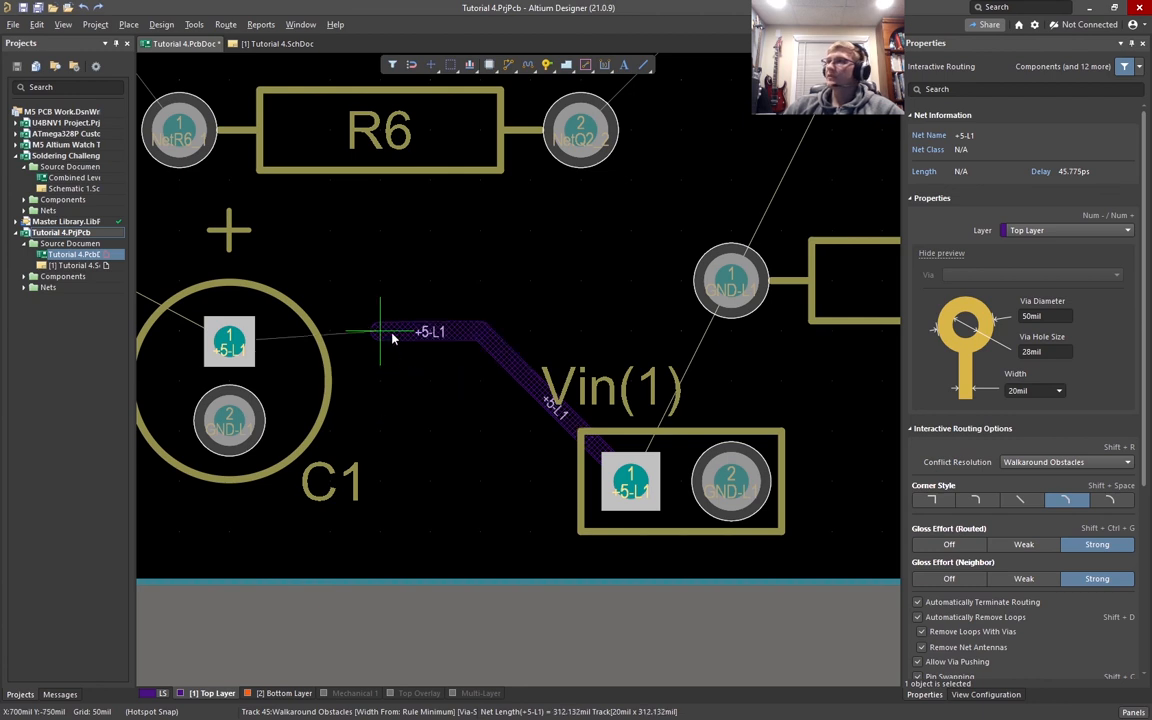
Set the snap grid to 5mil while the +5-L1 track is still being routed
key(g)
click(436, 358)
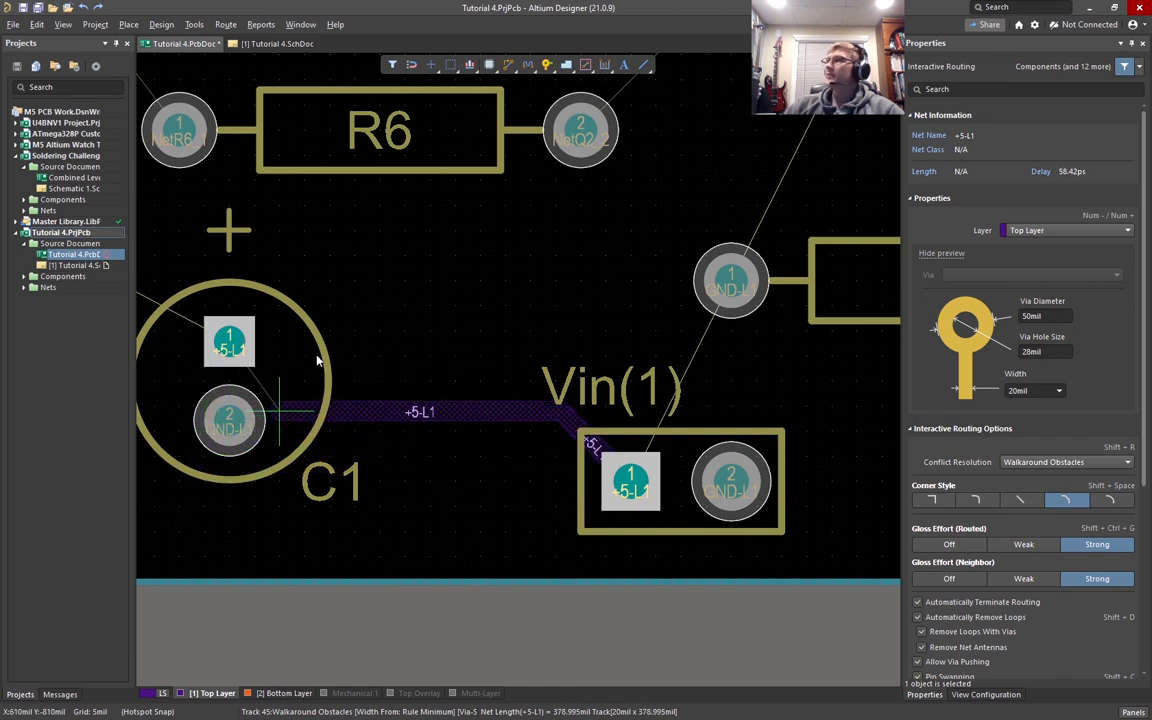
Try the HugNPush Obstacles and Push Obstacles conflict resolution modes for the active track, ending on Walkaround Obstacles
key(shift+r)
key(shift+r)
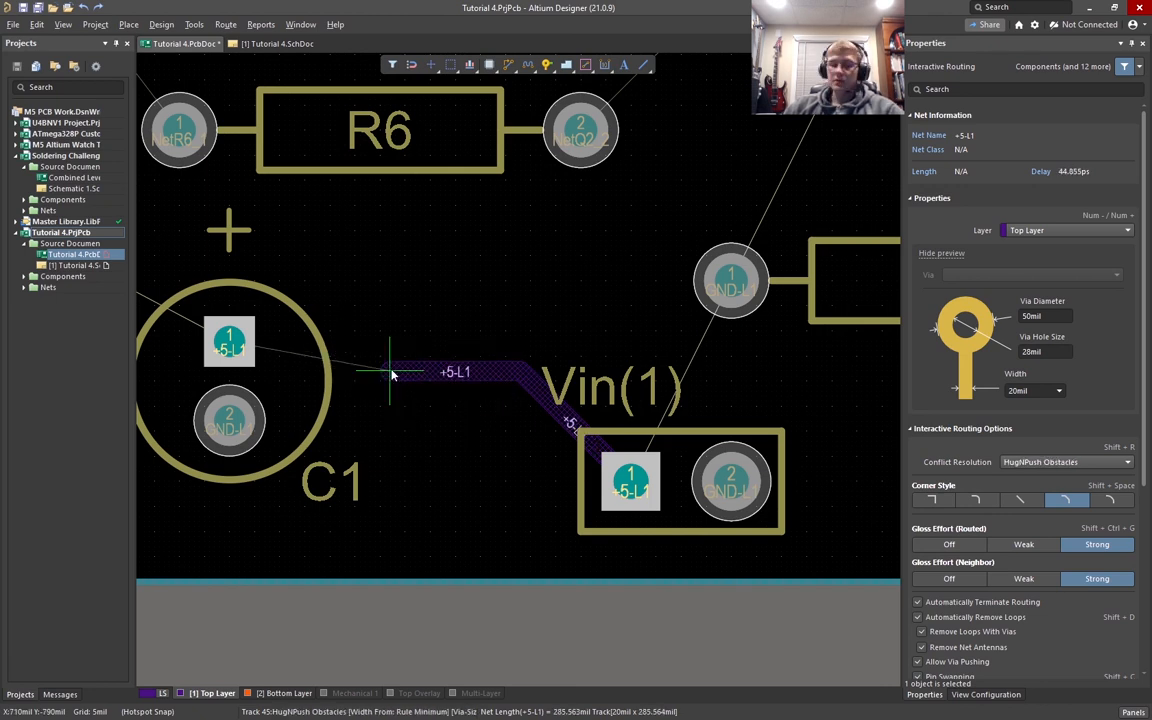
key(Tab)
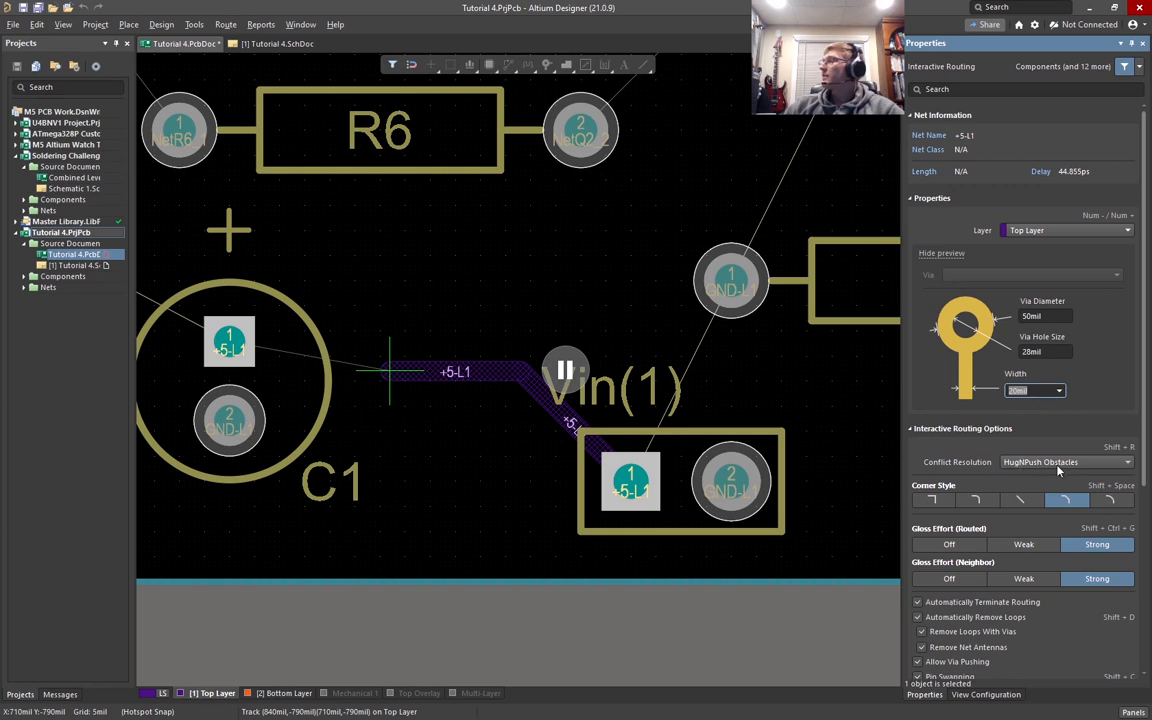
click(1122, 465)
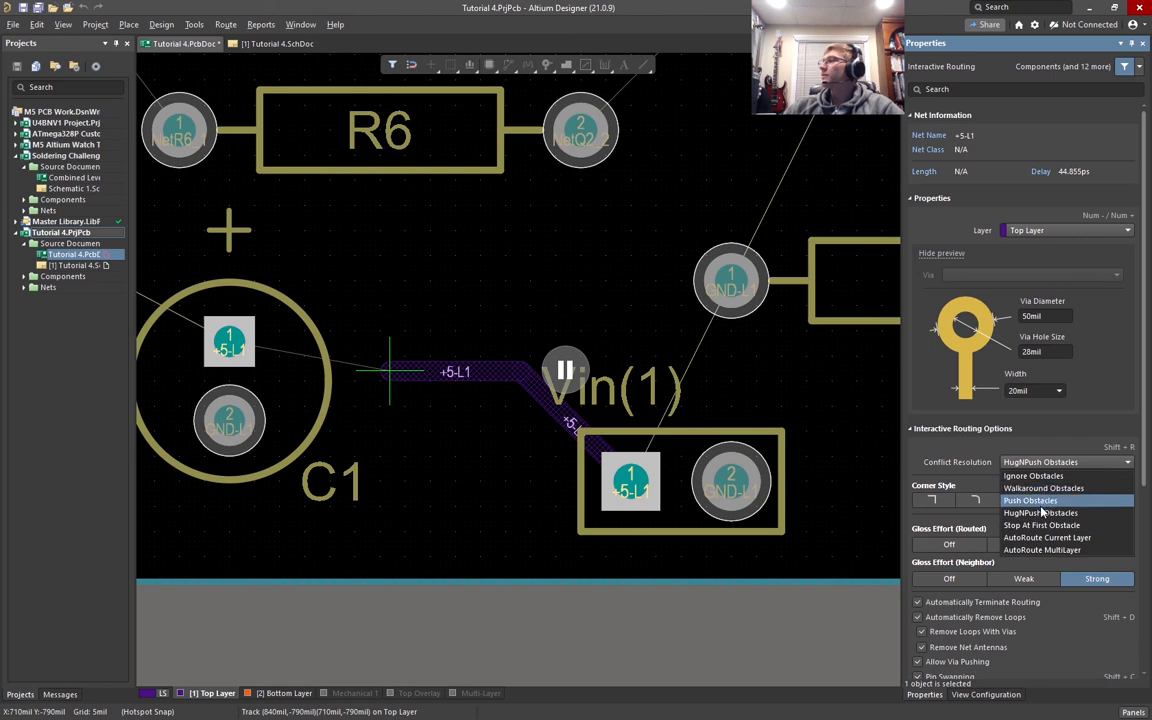
click(1080, 500)
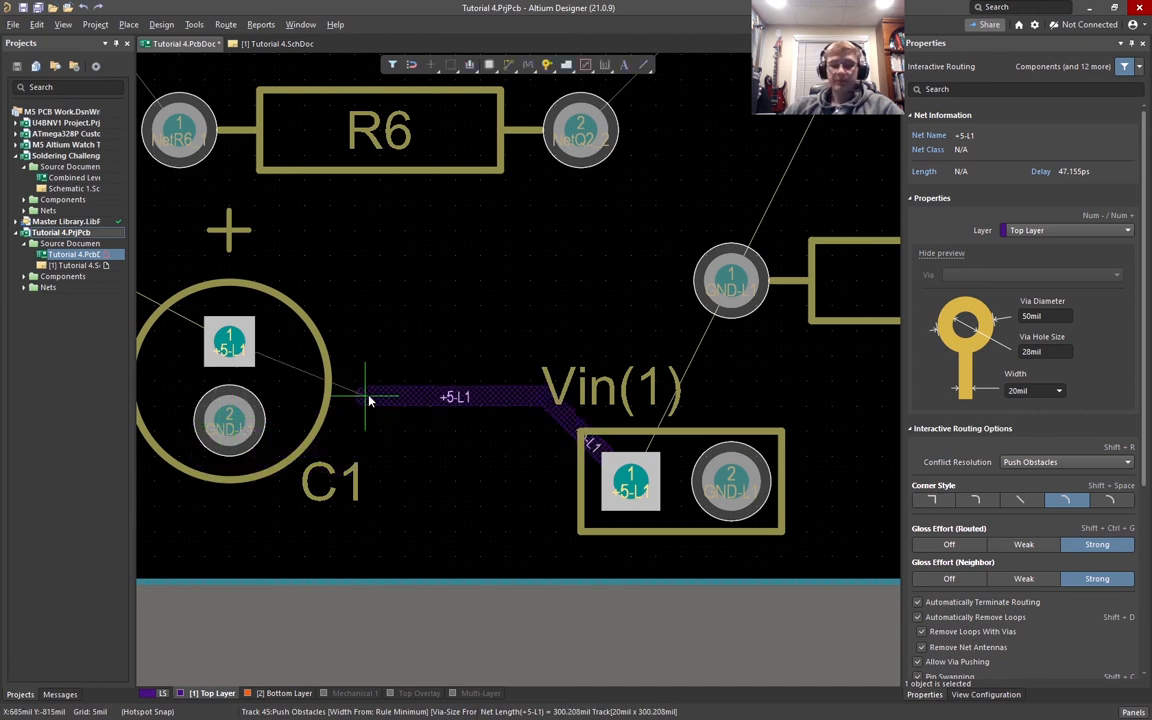
key(Tab)
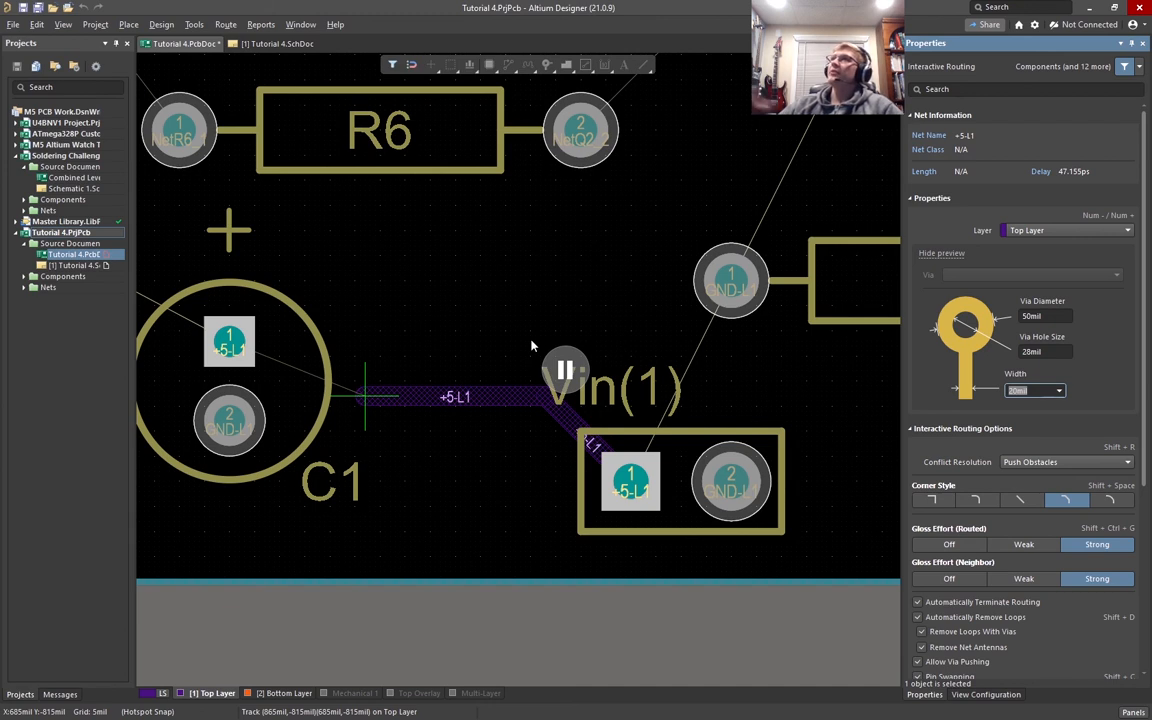
click(1040, 462)
click(1030, 486)
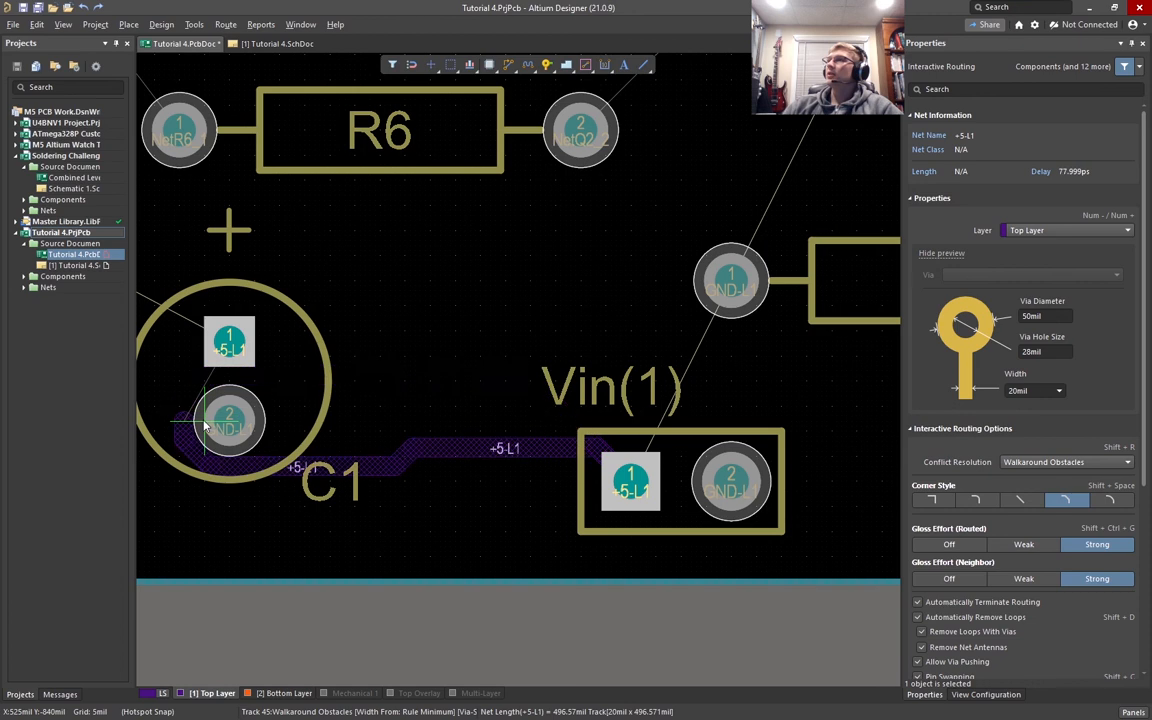
Finish the 20mil Top Layer track from Vin at pad 1 of C1 and exit interactive routing
click(231, 346)
ctrl+scroll(382, 386, down, 2)
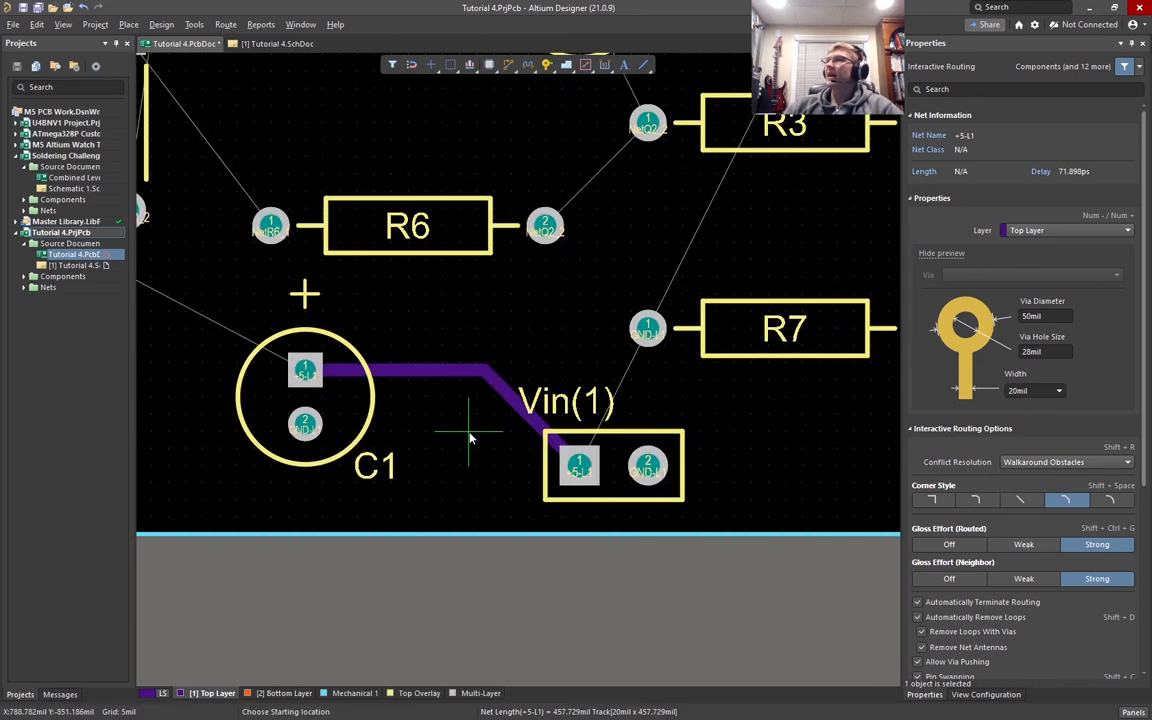
right_click(410, 418)
right_drag(410, 418, 618, 521)
ctrl+scroll(401, 437, up, 1)
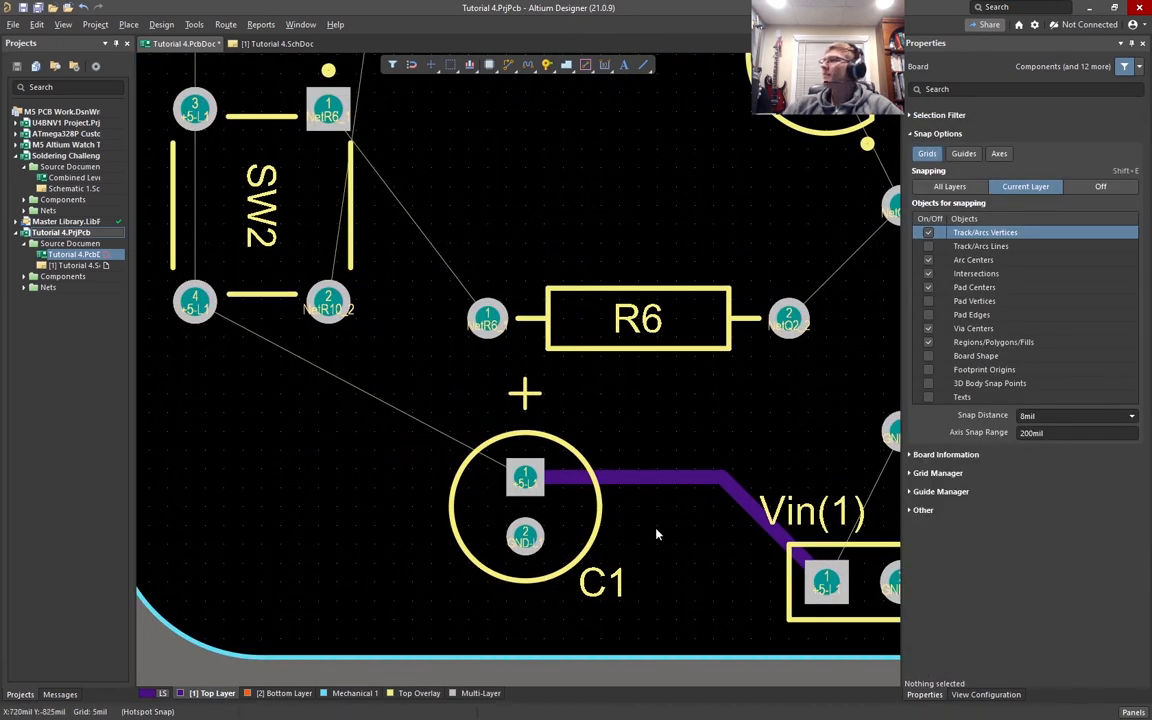
Open the layer view configuration and change the Top Layer's display colour to bright green
click(985, 694)
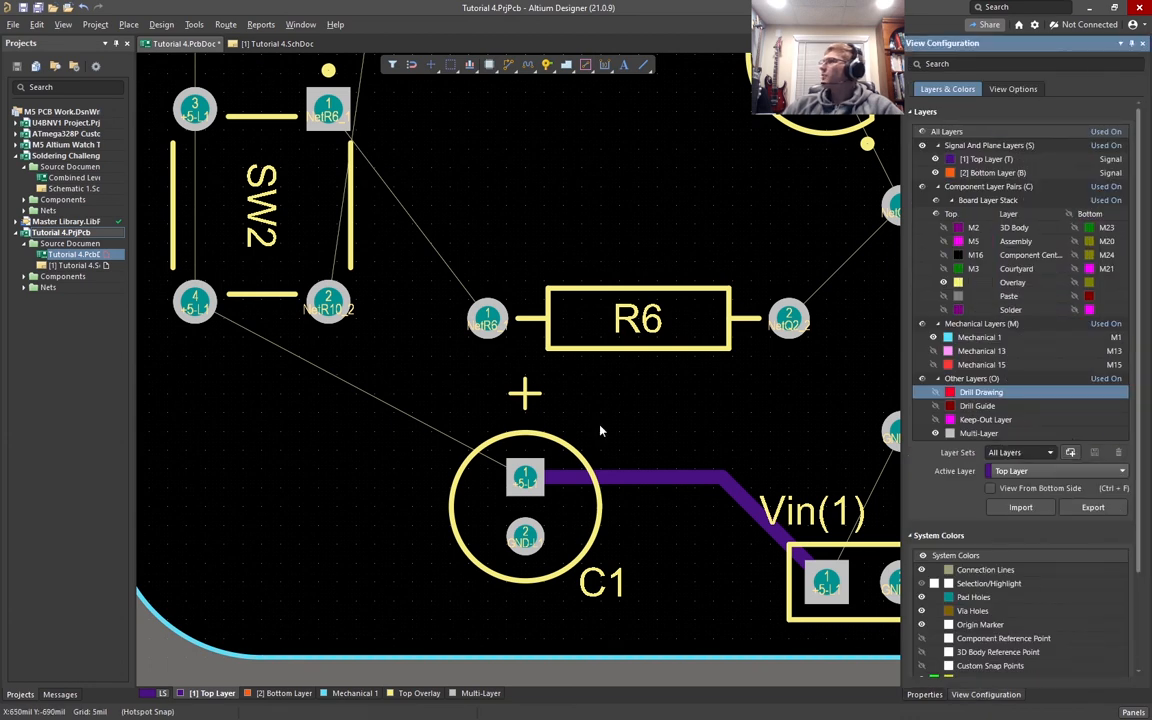
click(950, 161)
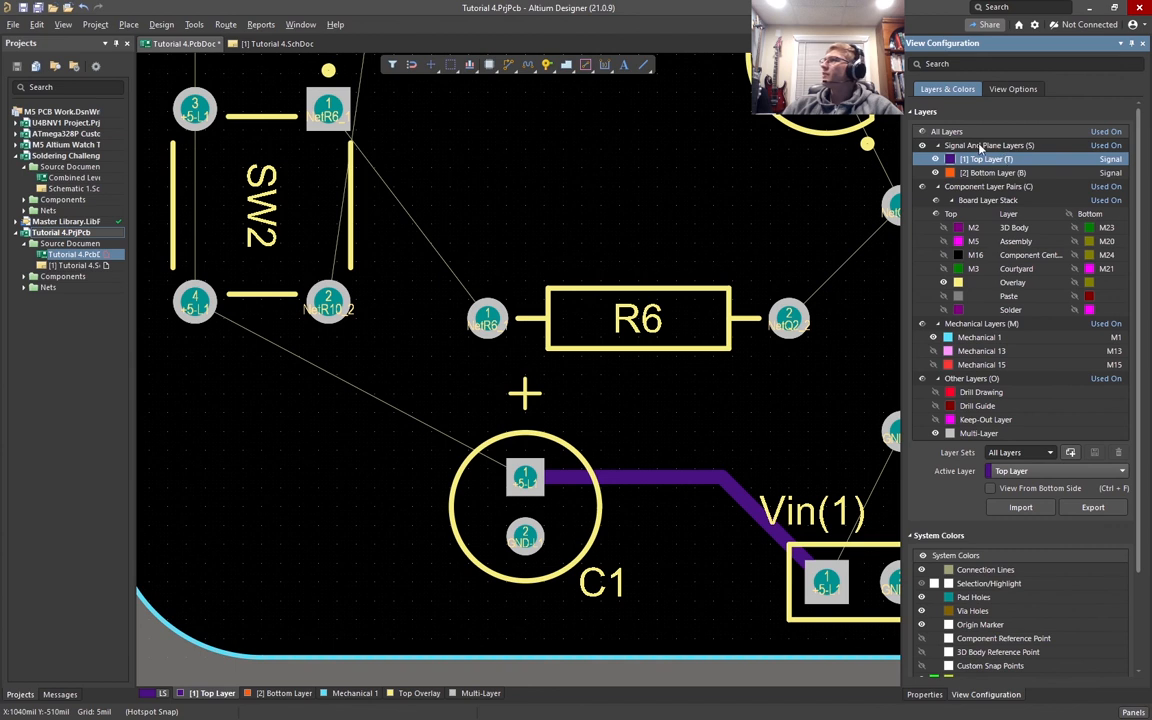
click(949, 160)
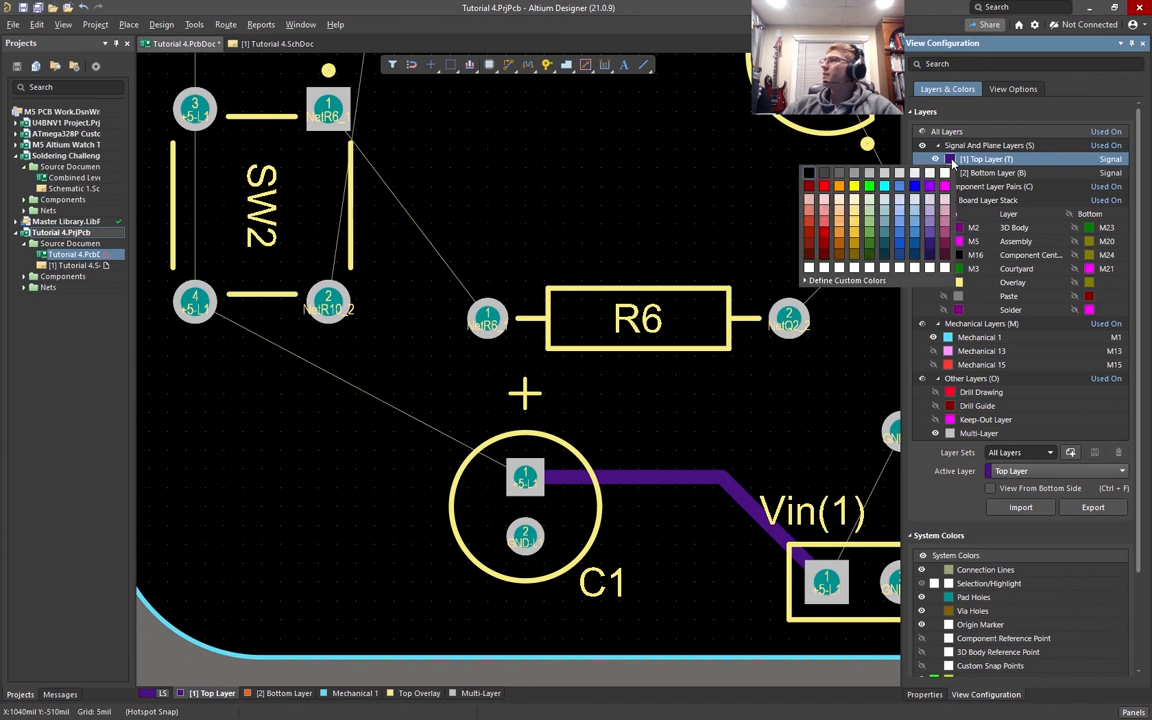
click(869, 188)
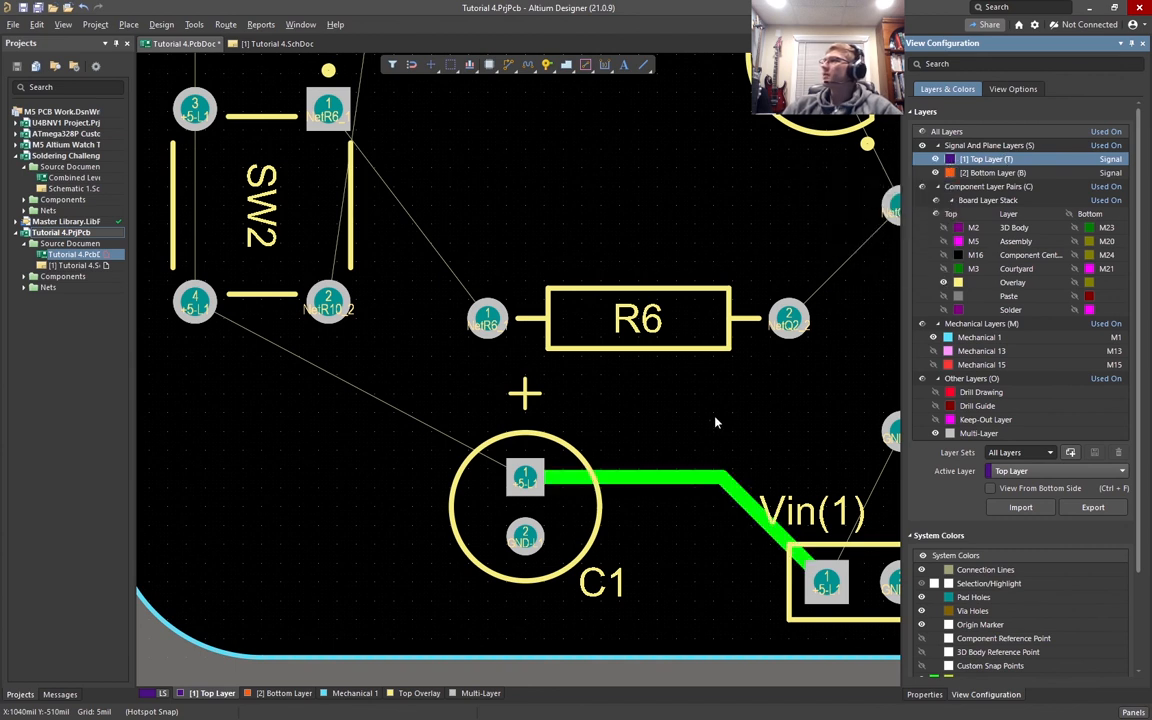
ctrl+scroll(676, 513, up, 2)
ctrl+scroll(677, 511, up, 1)
right_drag(664, 500, 569, 415)
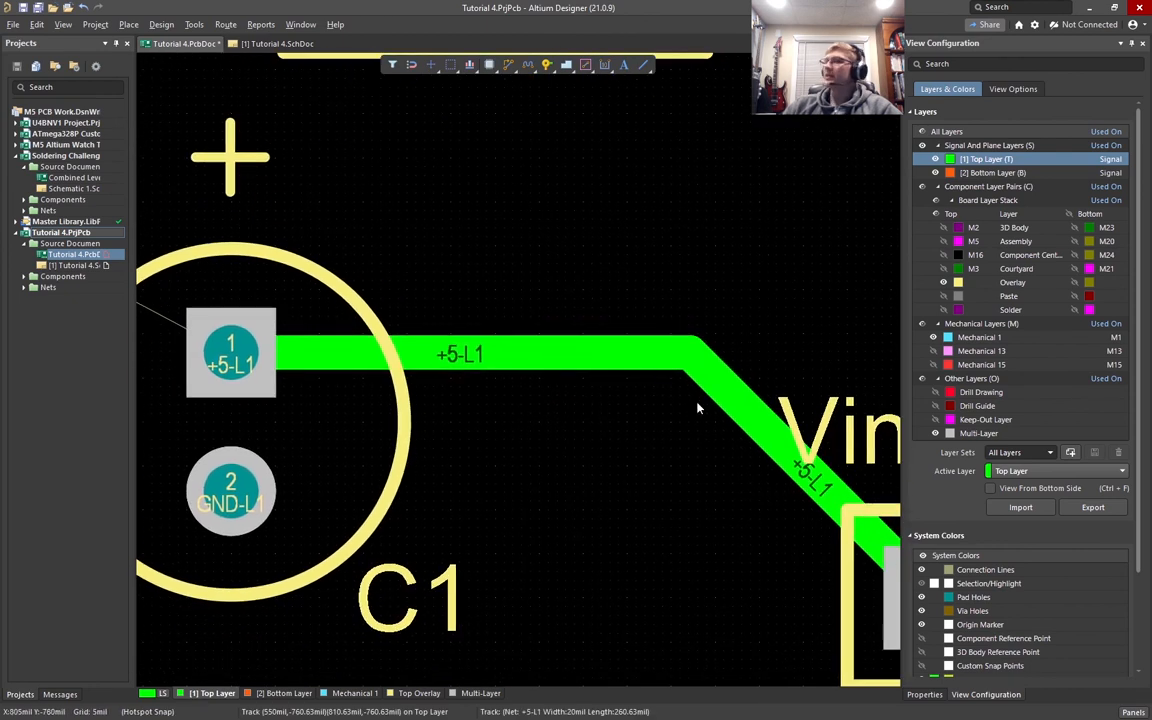
Change the Top Layer's display colour to blue
click(949, 159)
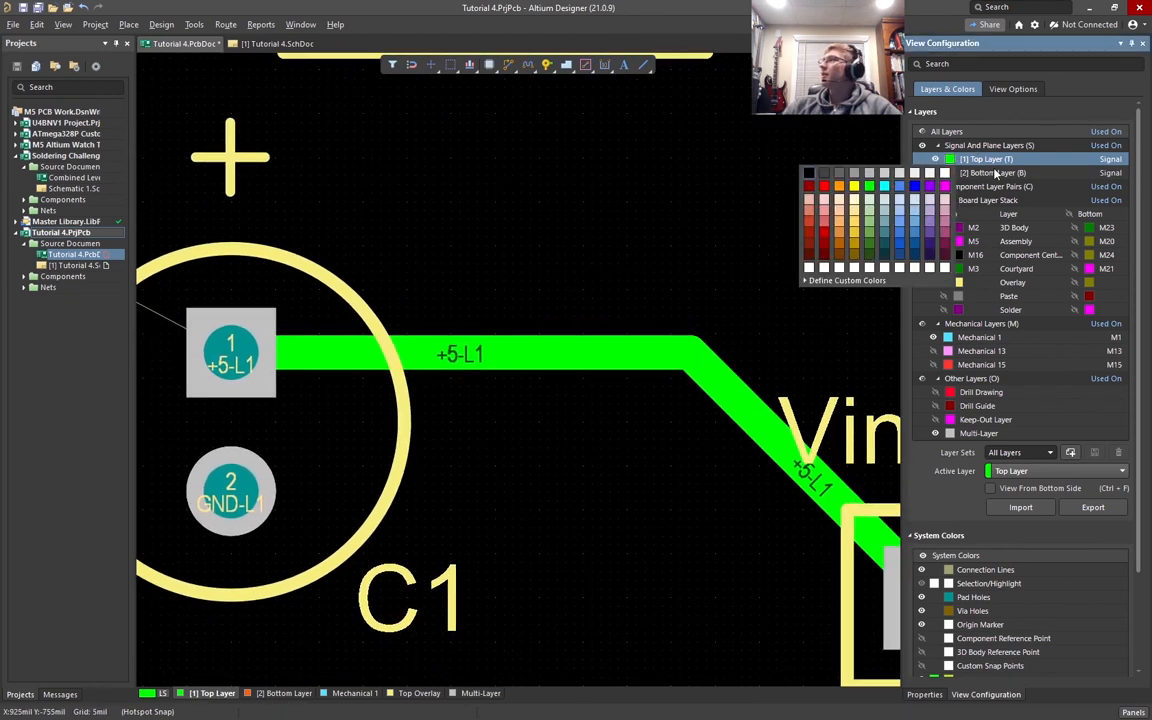
click(807, 138)
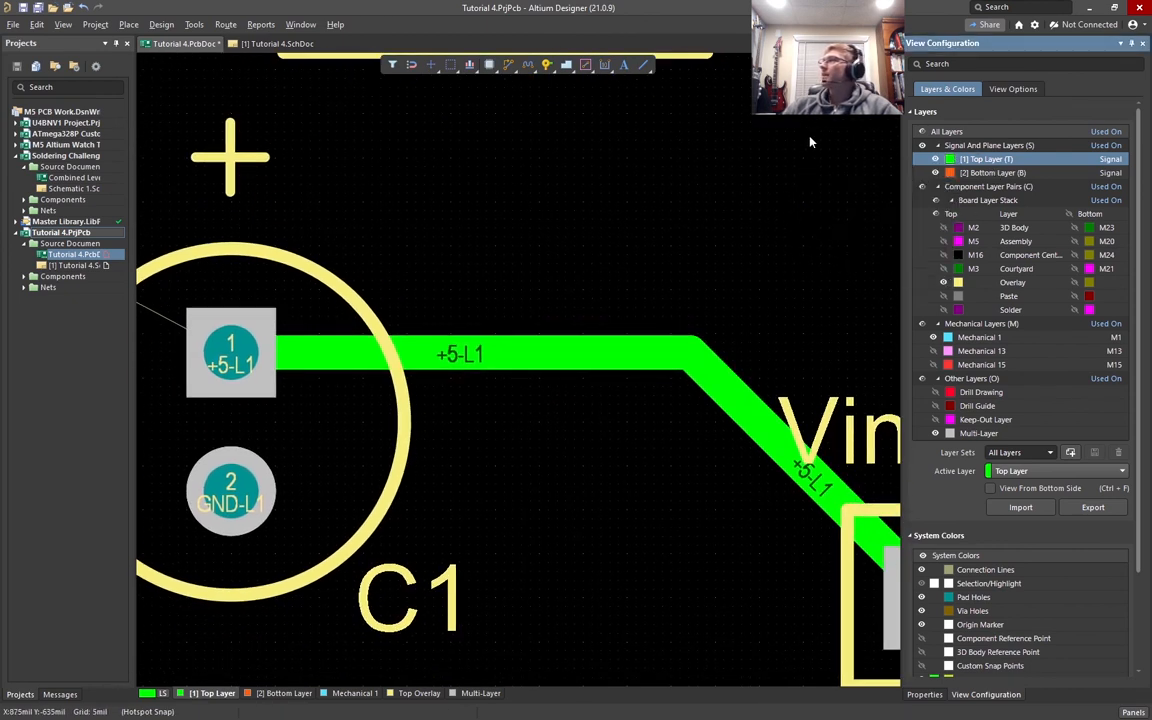
click(949, 159)
click(912, 190)
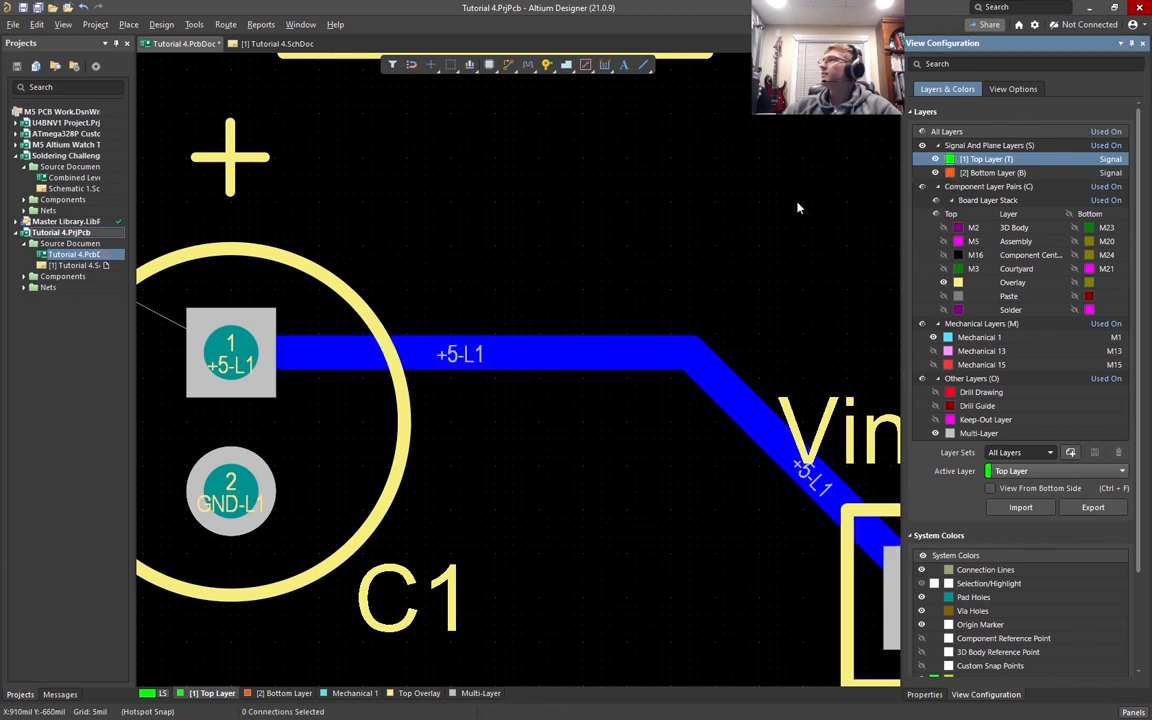
click(948, 159)
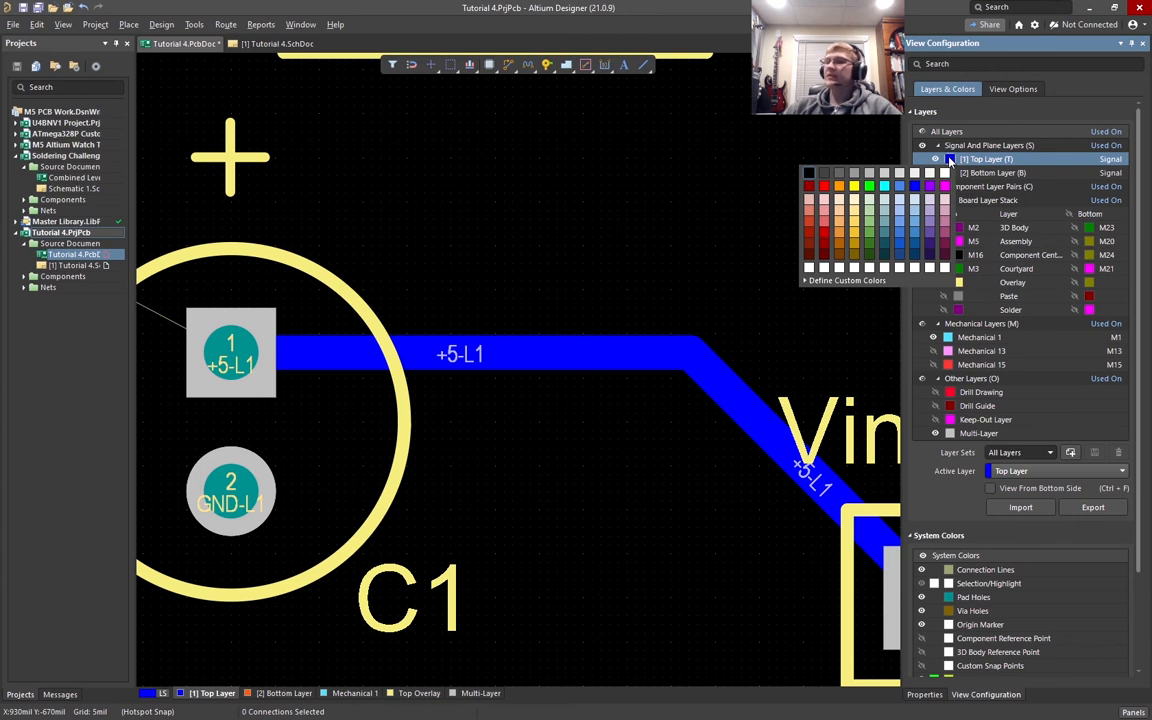
click(698, 174)
Delete the whole routed +5-L1 track between C1 and Vin
ctrl+scroll(685, 208, down, 2)
right_drag(685, 227, 723, 271)
click(697, 345)
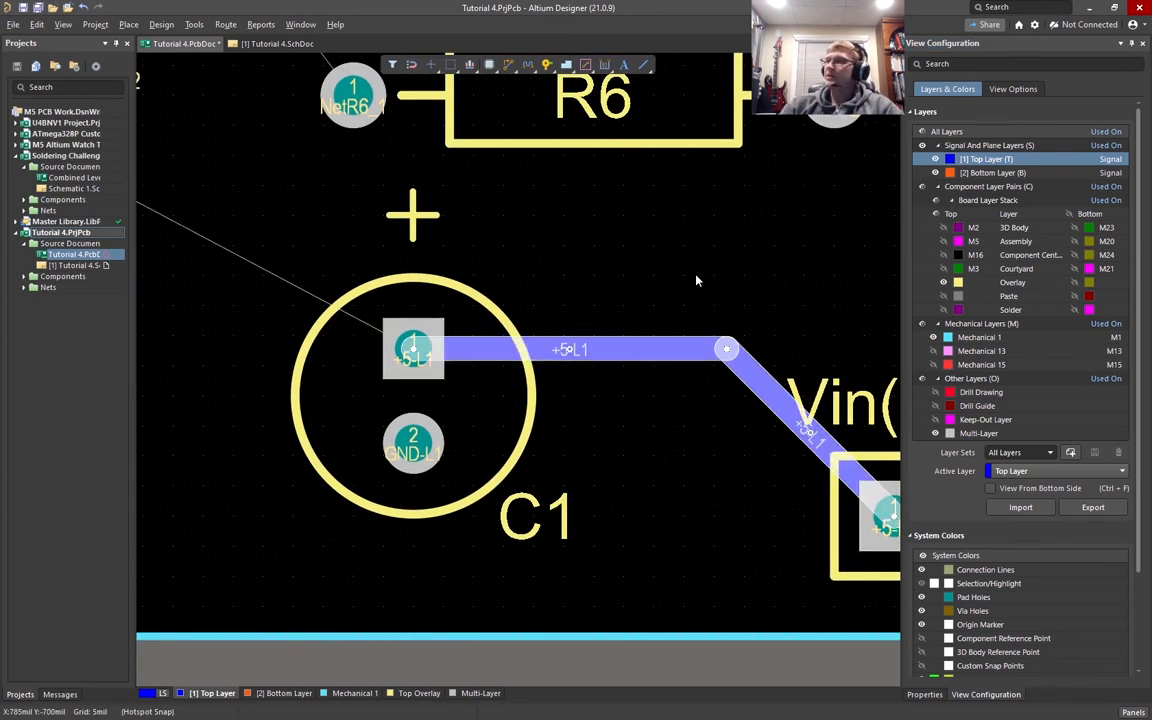
key(Delete)
ctrl+scroll(697, 281, down, 2)
ctrl+scroll(638, 345, up, 1)
ctrl+scroll(591, 327, down, 1)
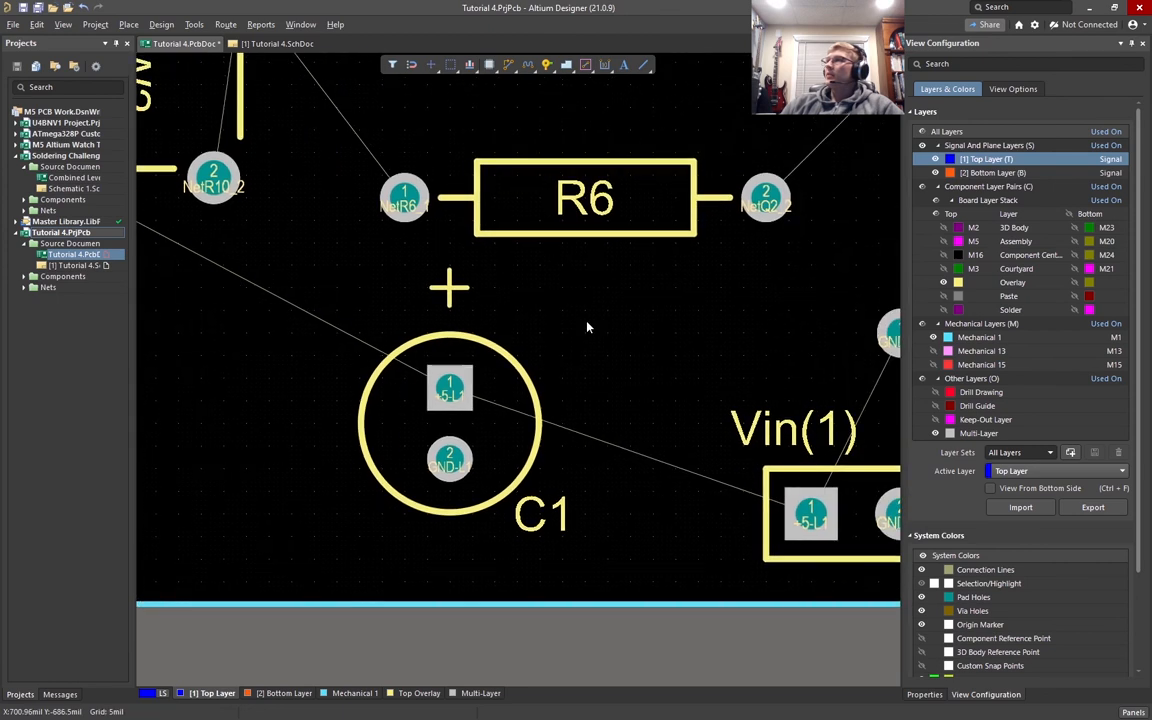
Route a 20mil Top Layer +5-L1 track from pad 1 of Vin, passing above C1, to pad 4 of SW2
click(793, 500)
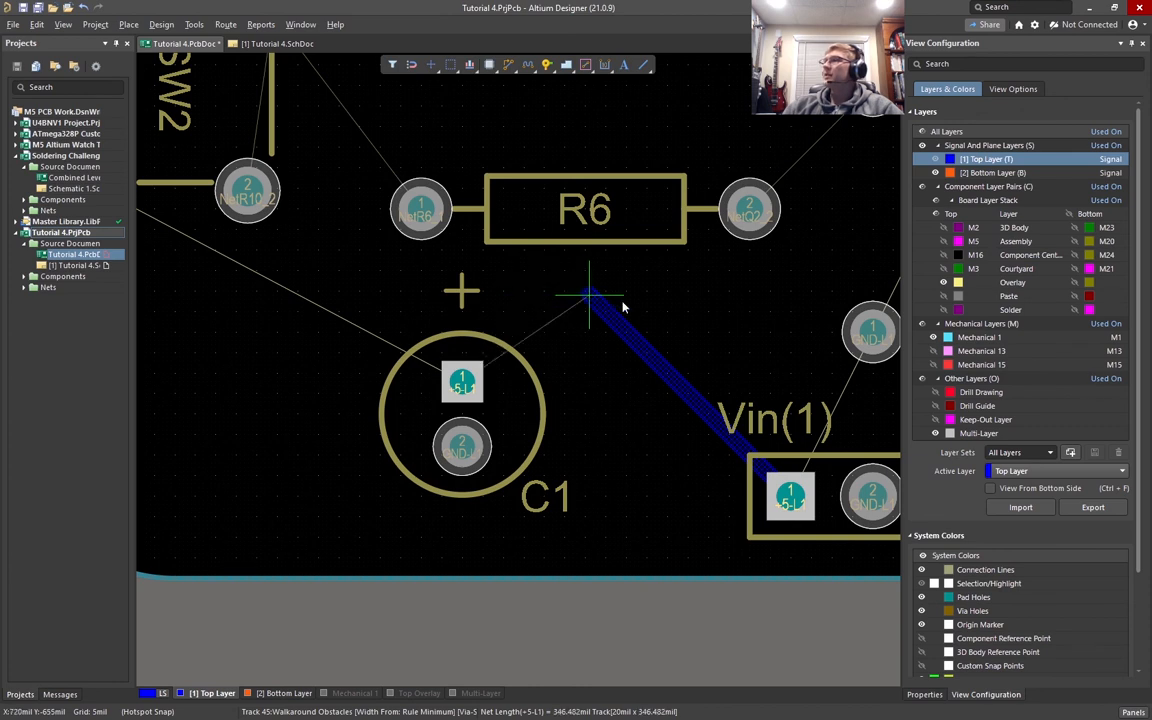
ctrl+scroll(745, 305, down, 1)
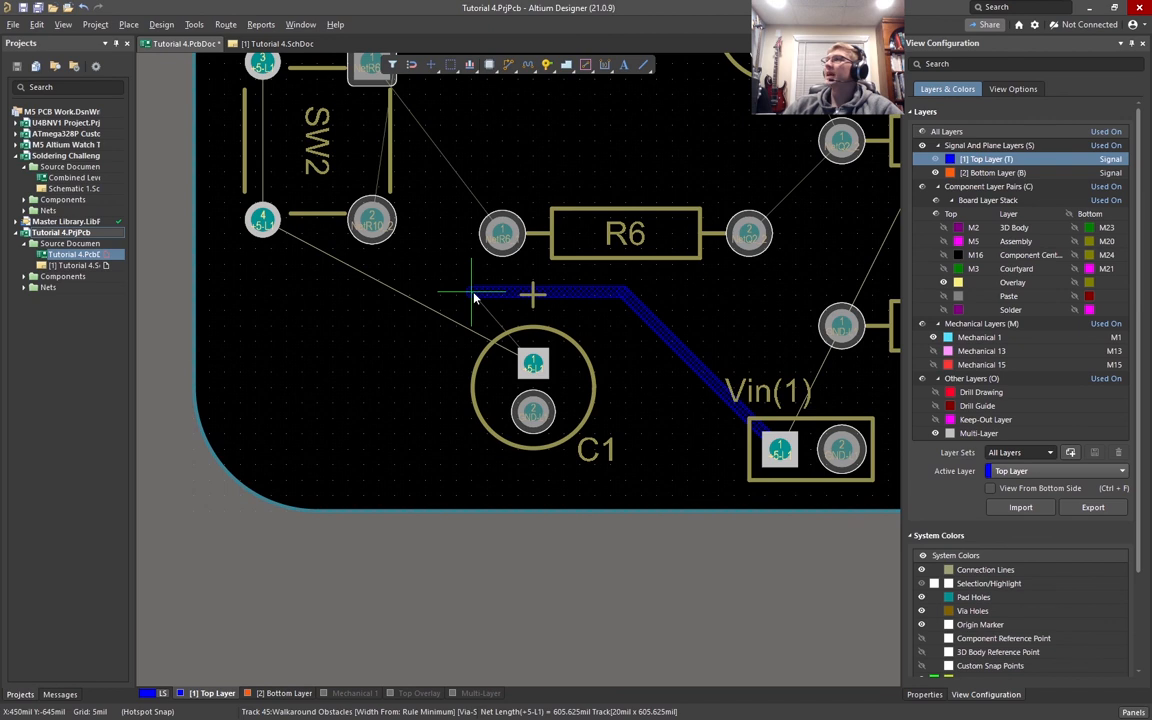
click(350, 292)
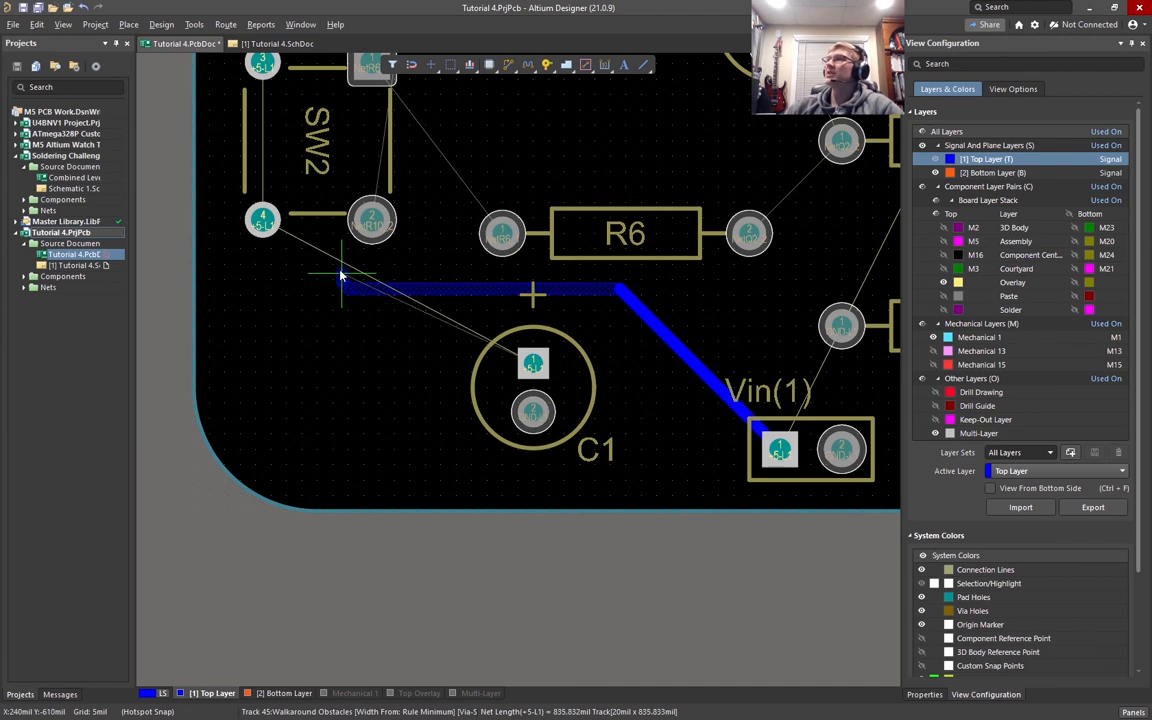
click(263, 224)
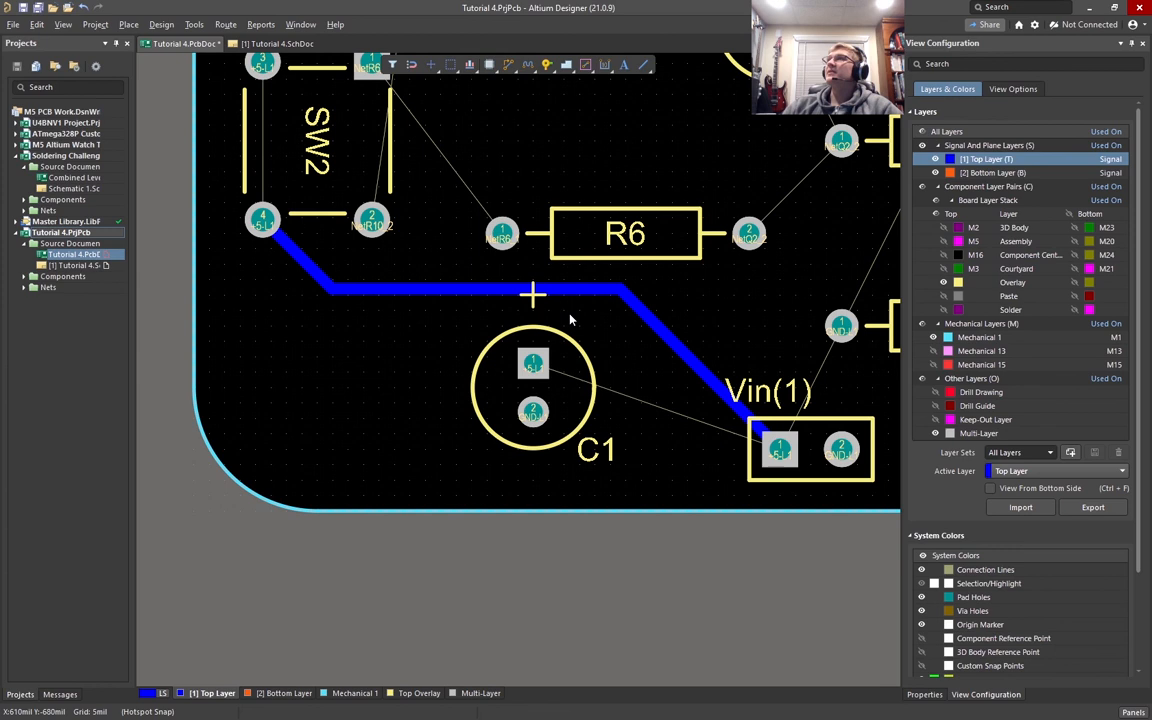
Route a straight 20mil branch from pad 1 of C1 up to the horizontal +5-L1 track
ctrl+scroll(570, 318, up, 3)
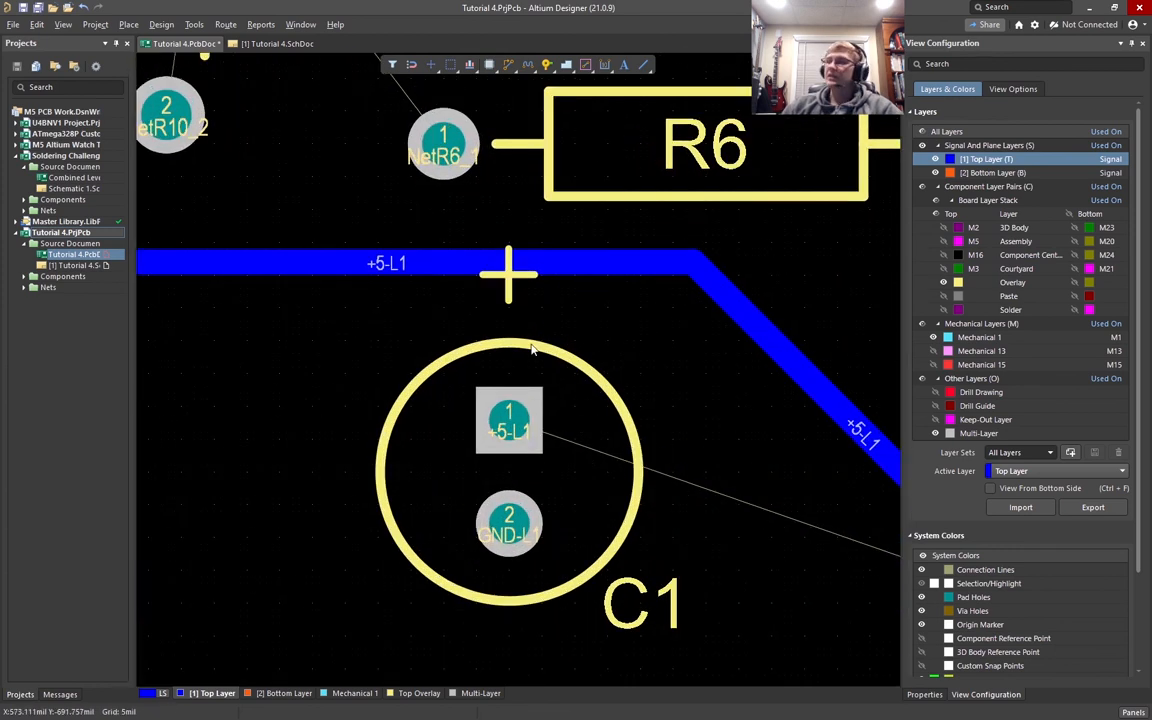
click(510, 422)
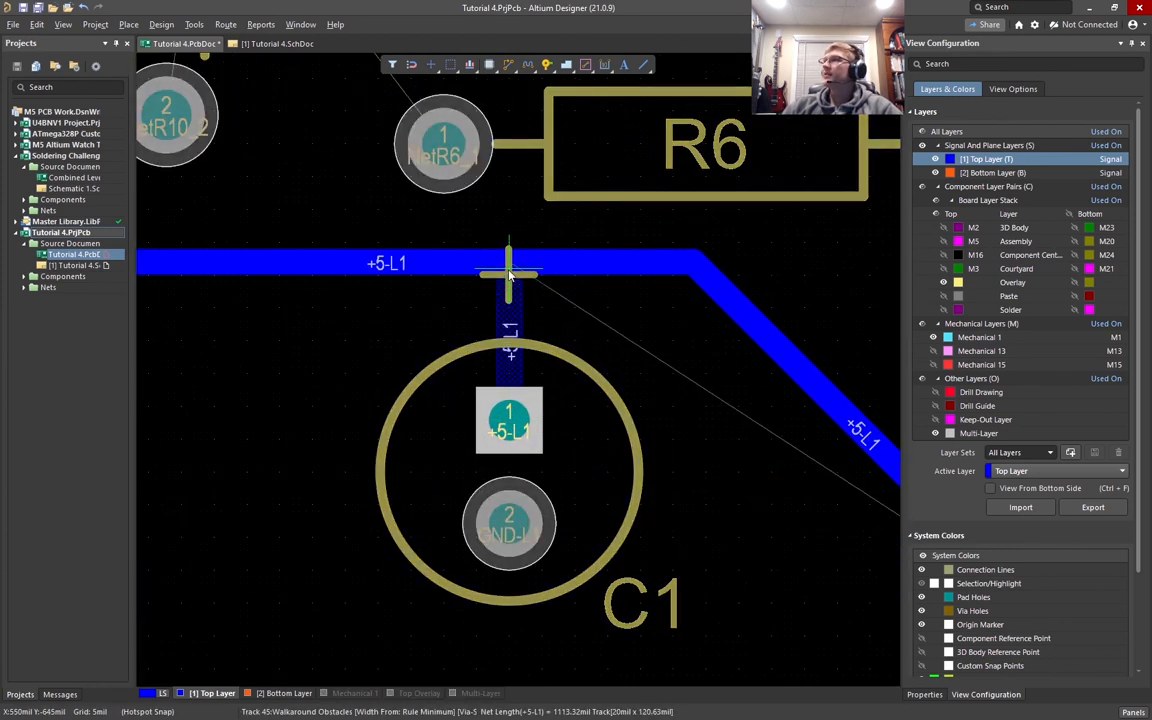
click(510, 268)
ctrl+scroll(572, 303, up, 3)
right_drag(582, 347, 674, 451)
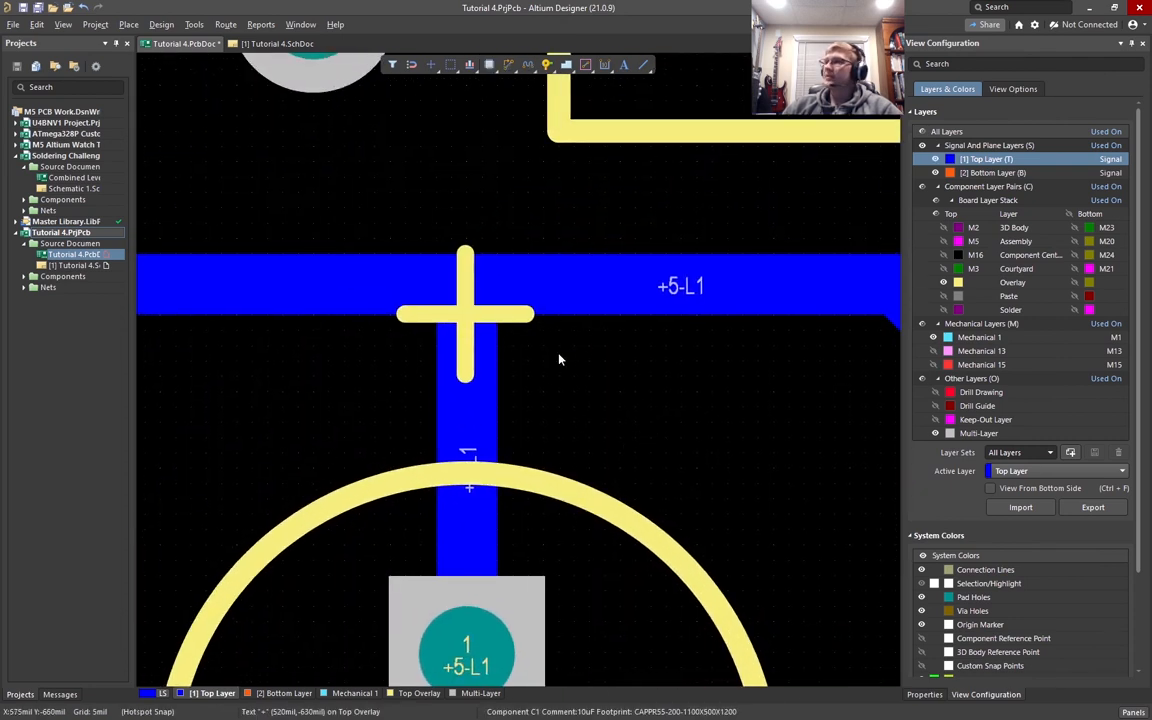
Examine the T-junction between C1's branch and the +5-L1 track in single-layer mode, and the track's course between SW2 and Vin
key(shift+s)
ctrl+scroll(509, 352, down, 5)
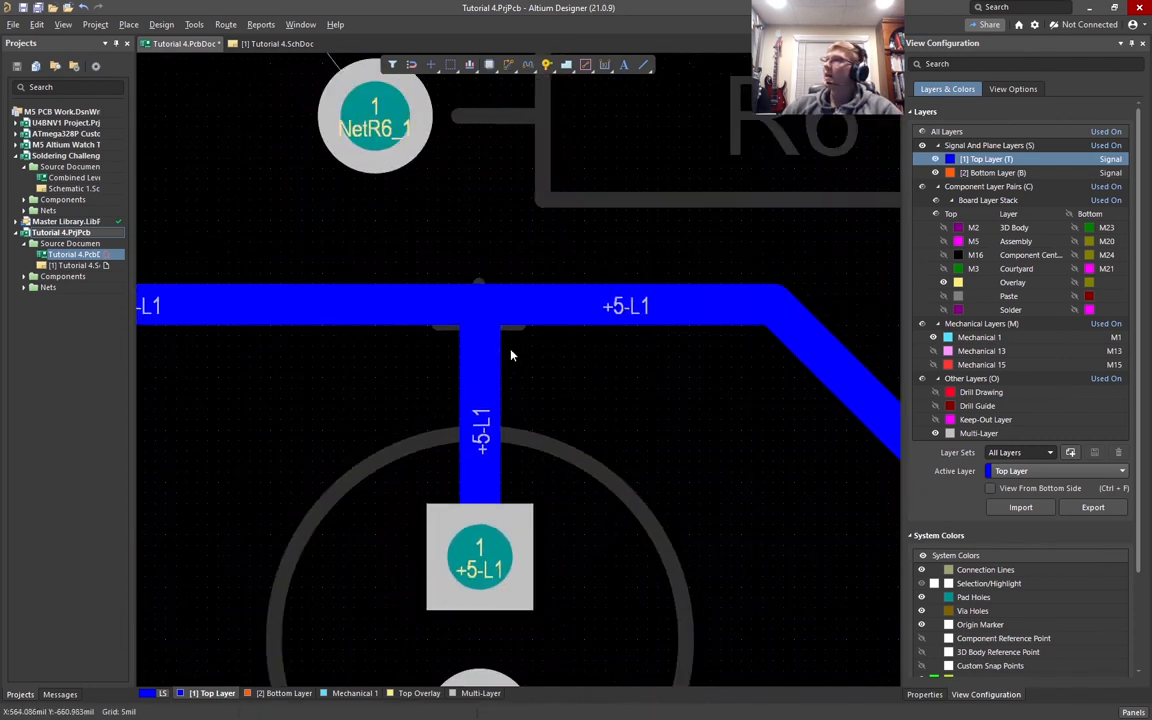
ctrl+scroll(478, 328, up, 3)
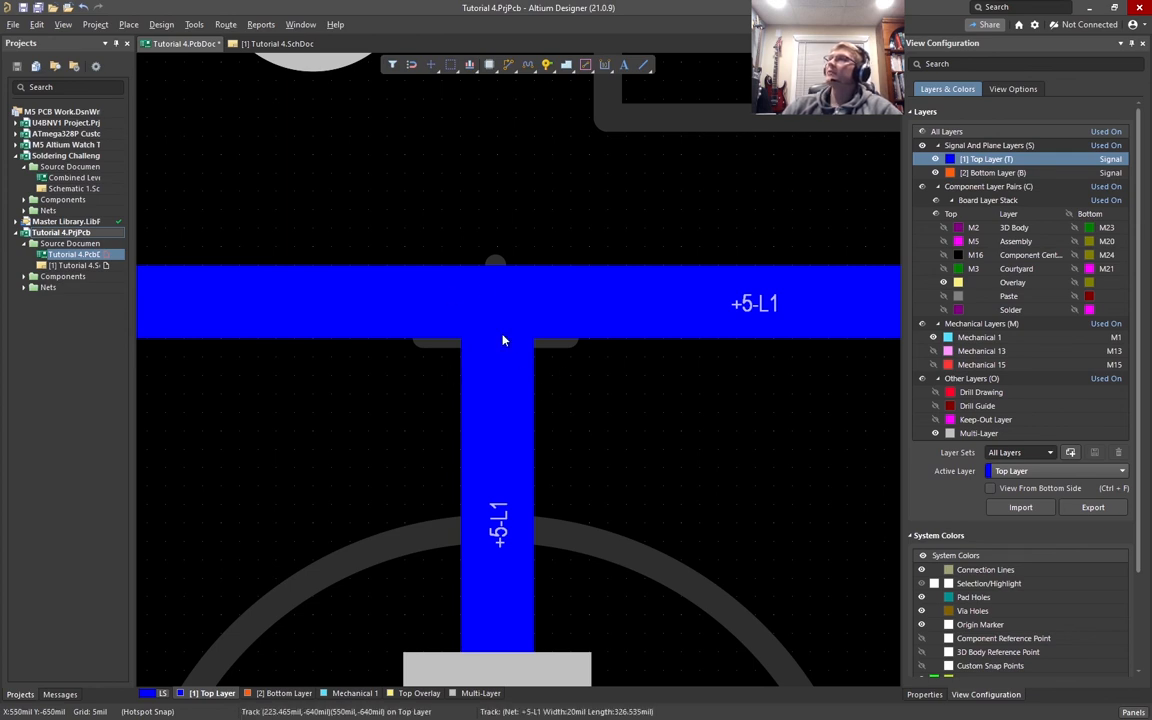
ctrl+scroll(508, 340, down, 3)
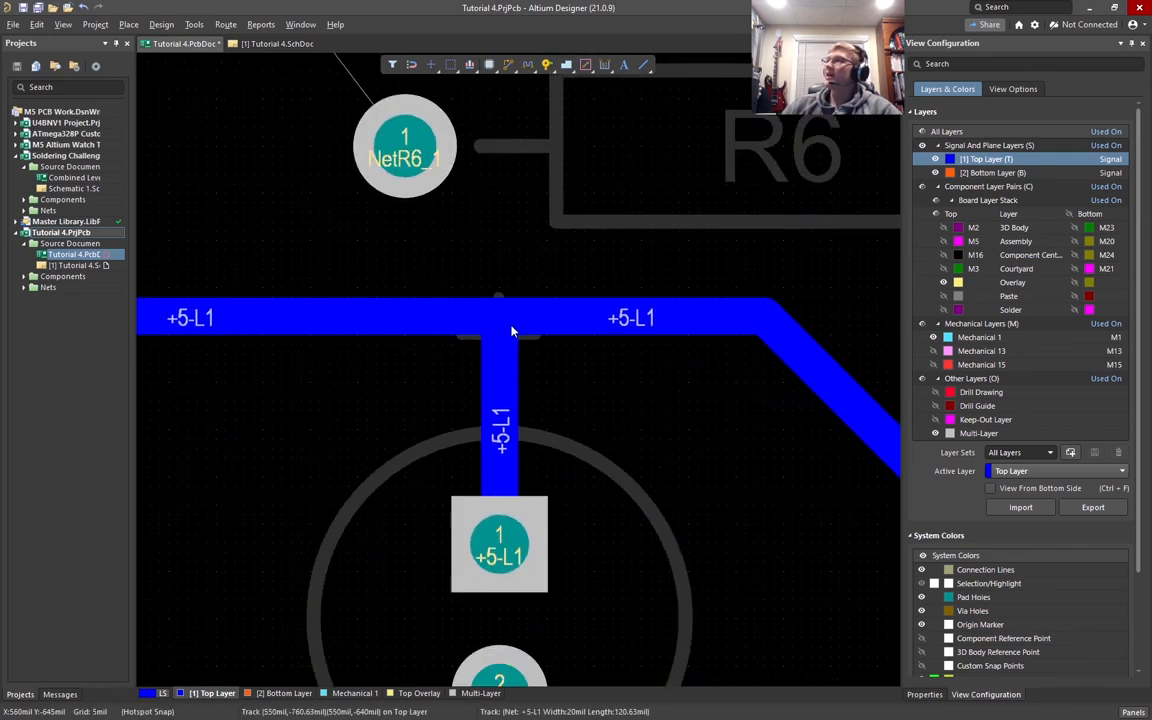
ctrl+scroll(508, 338, up, 3)
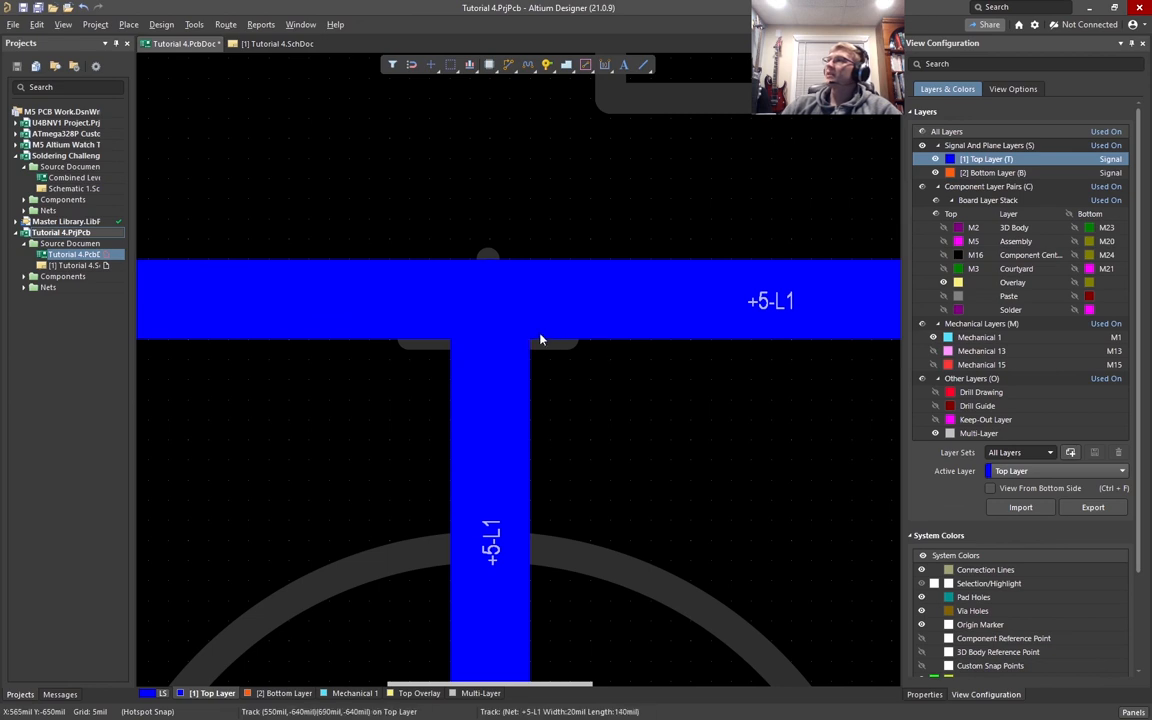
ctrl+scroll(570, 400, down, 2)
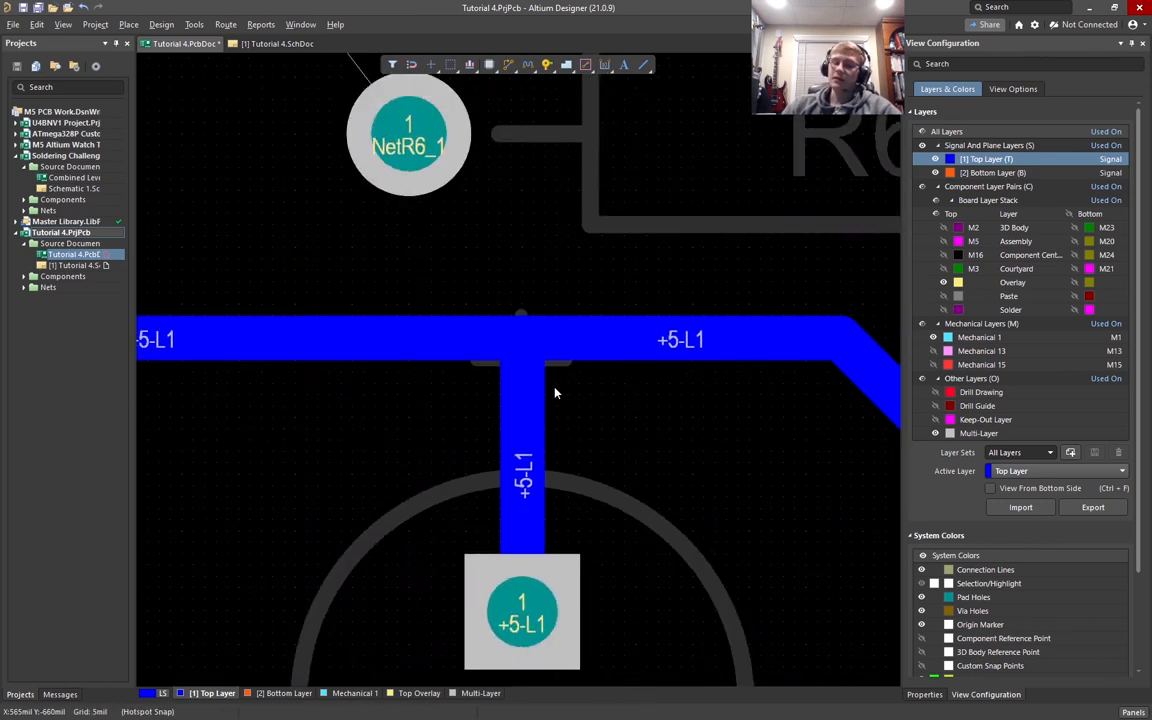
ctrl+scroll(555, 393, down, 3)
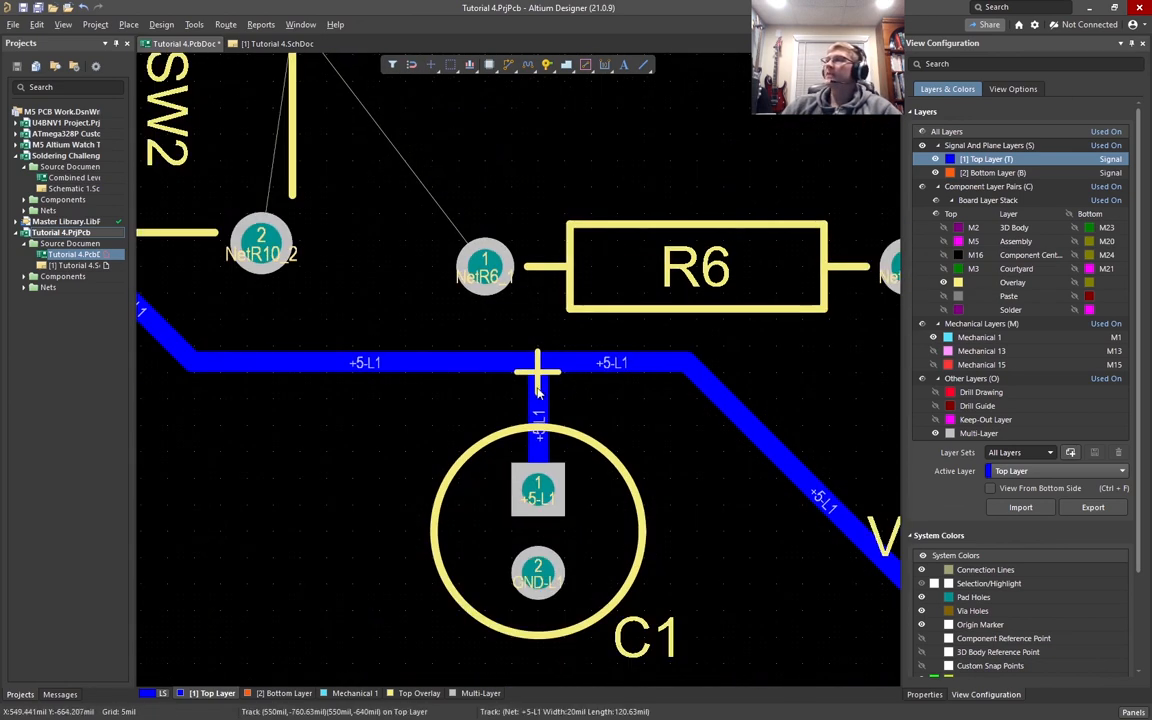
right_drag(305, 385, 584, 549)
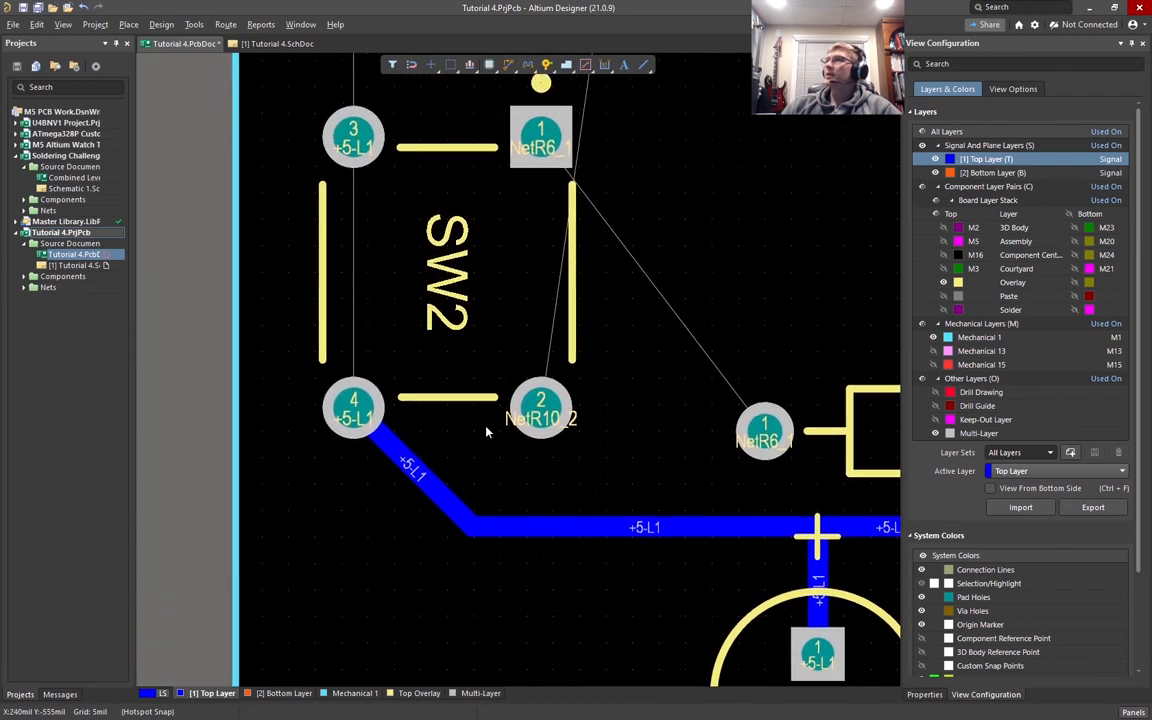
ctrl+scroll(465, 420, down, 1)
right_drag(597, 498, 392, 349)
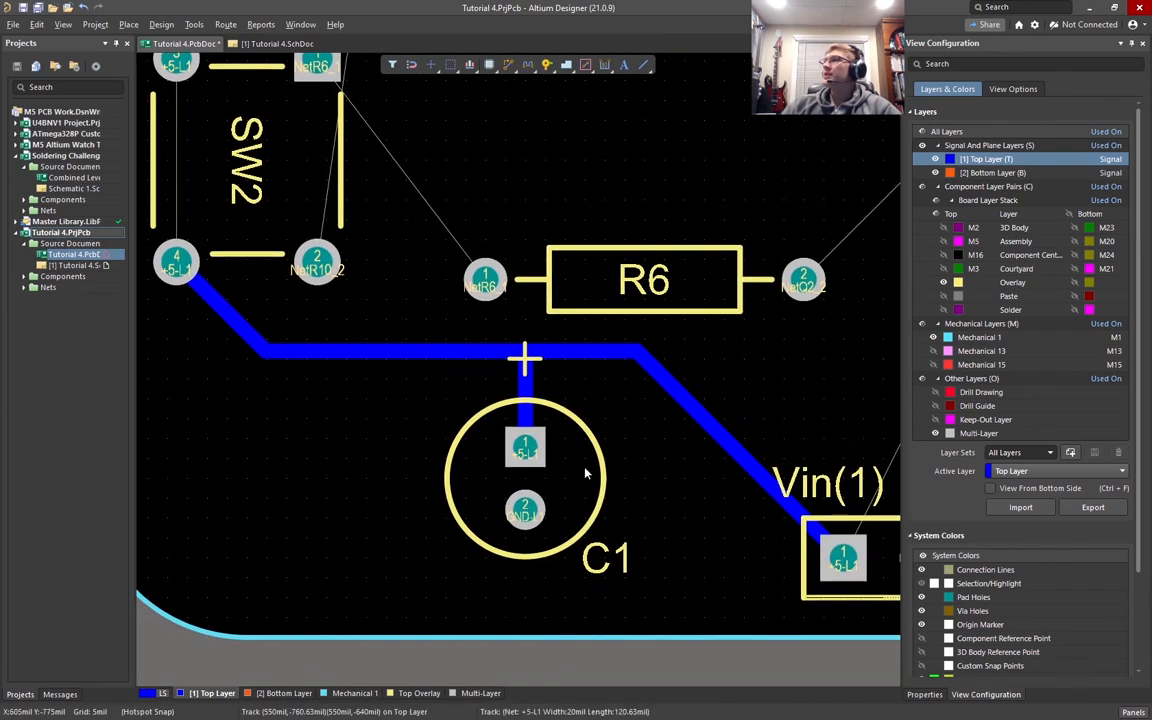
Route 20mil +5-L1 tracks from pad 1 of Vin to pad 1 of C1 and on to pad 4 of SW2, then exit routing
key(ctrl+w)
click(845, 563)
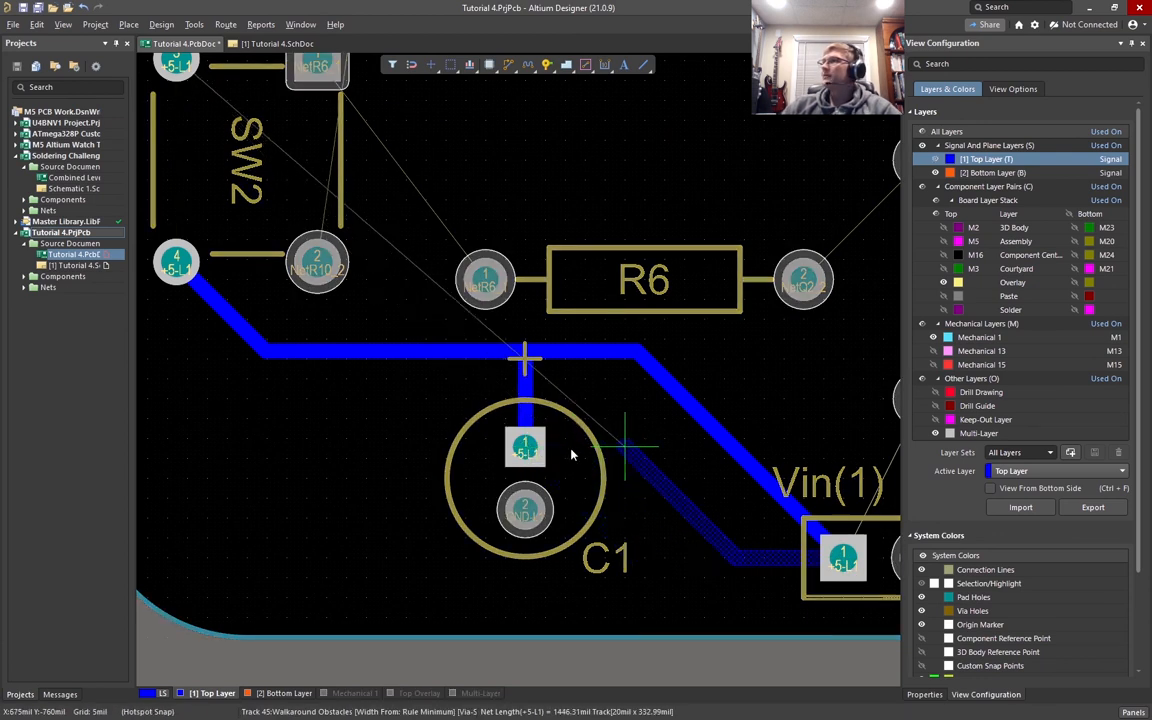
click(525, 450)
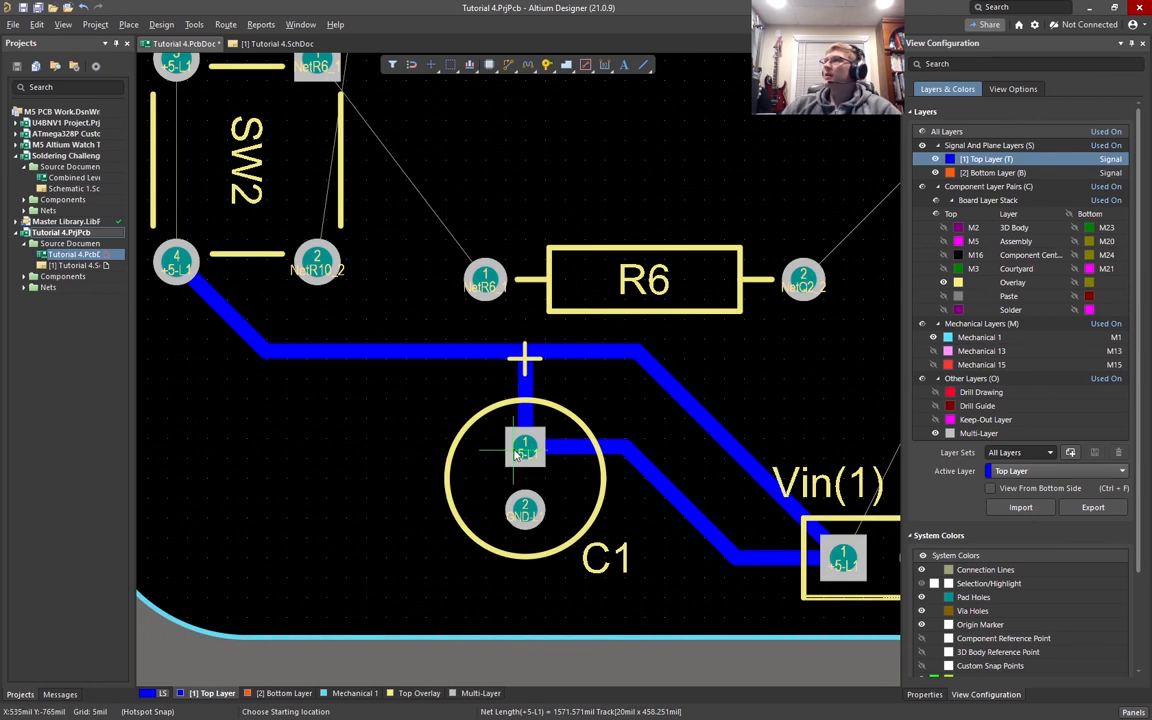
click(522, 450)
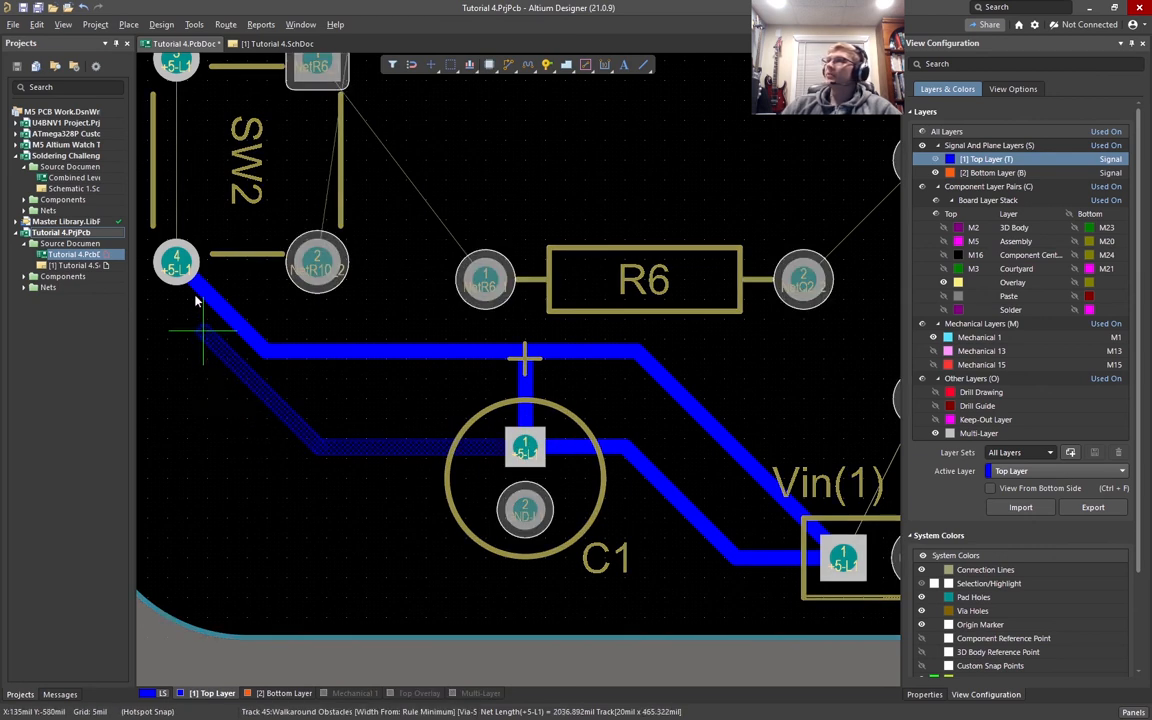
click(176, 265)
right_click(257, 424)
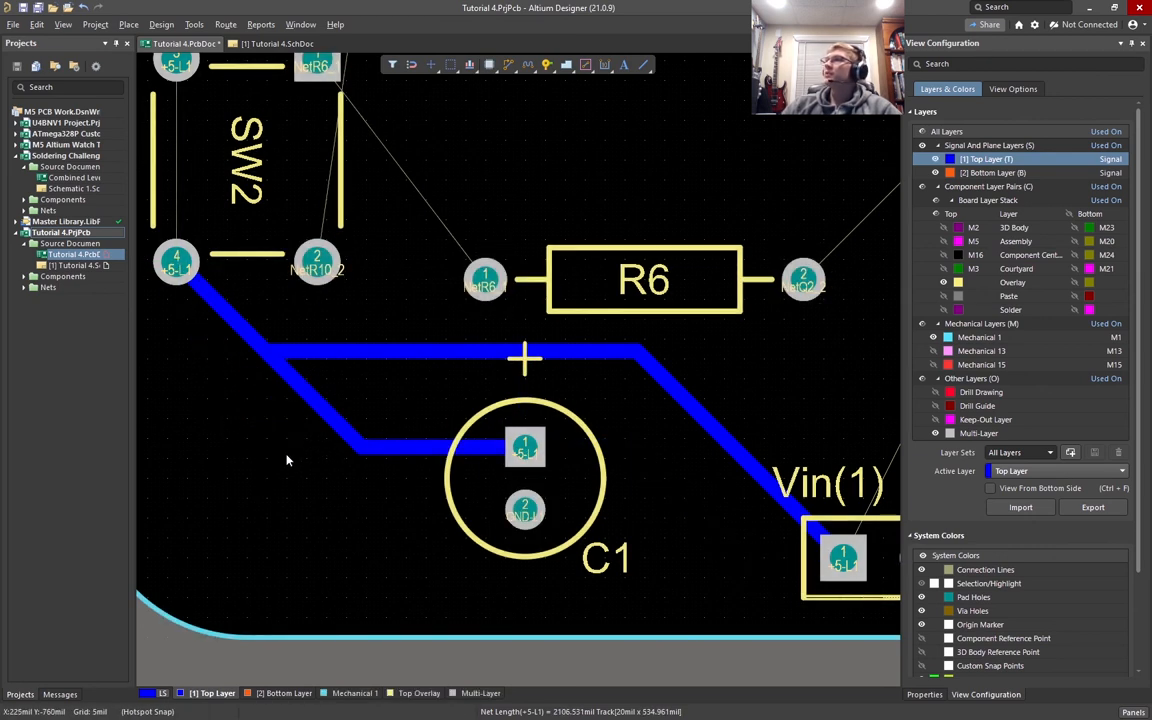
ctrl+scroll(335, 458, down, 2)
right_click(322, 494)
Delete the two track segments linking pad 1 of C1 to the diagonal +5-L1 track near SW2
click(262, 473)
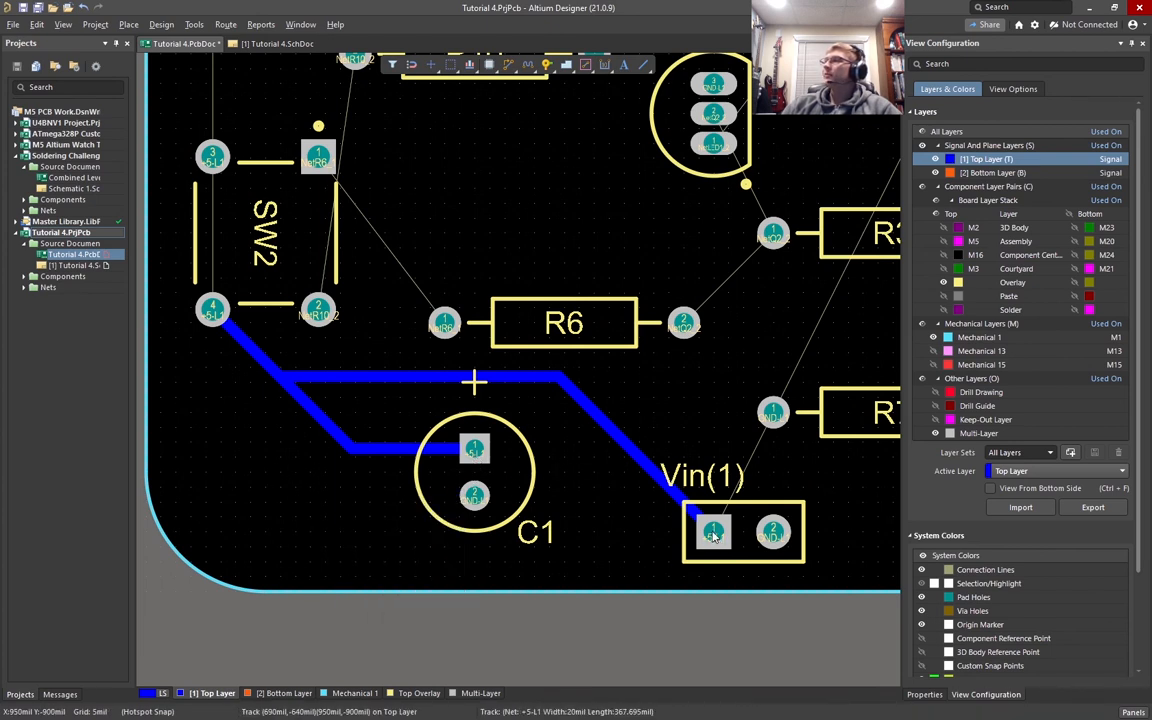
click(368, 449)
shift+click(335, 435)
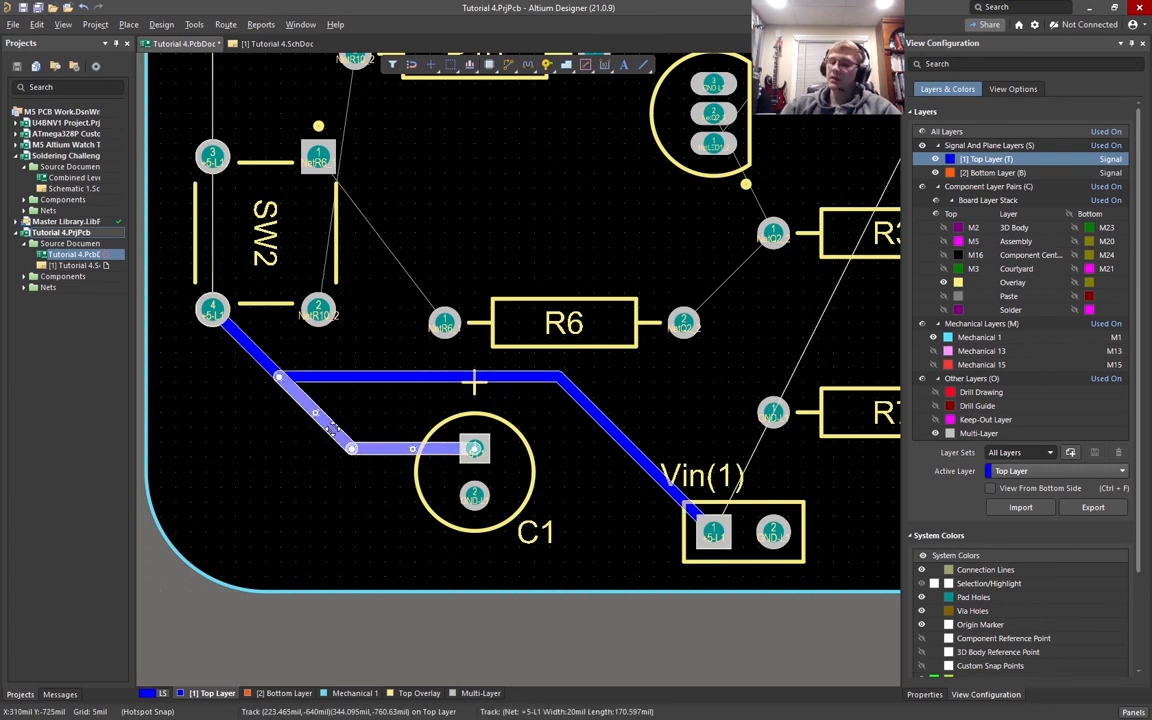
key(Delete)
Reroute the vertical 20mil +5-L1 branch connecting pad 1 of C1 to the horizontal track above it
ctrl+scroll(410, 400, up, 3)
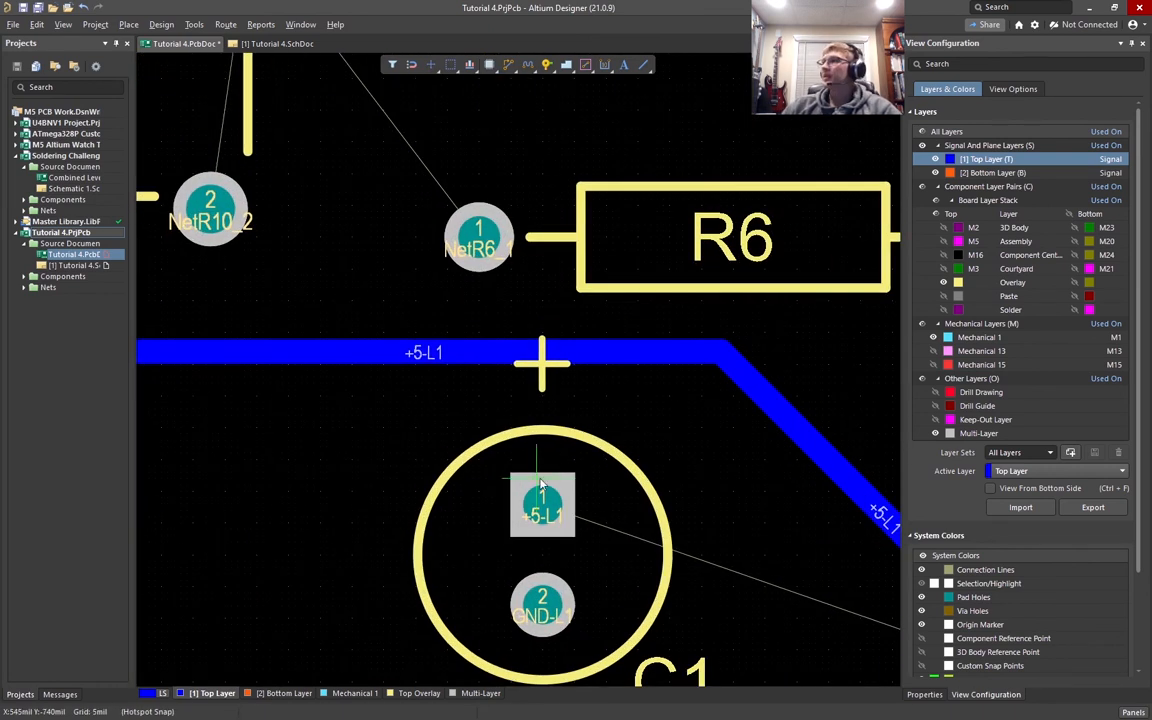
click(545, 506)
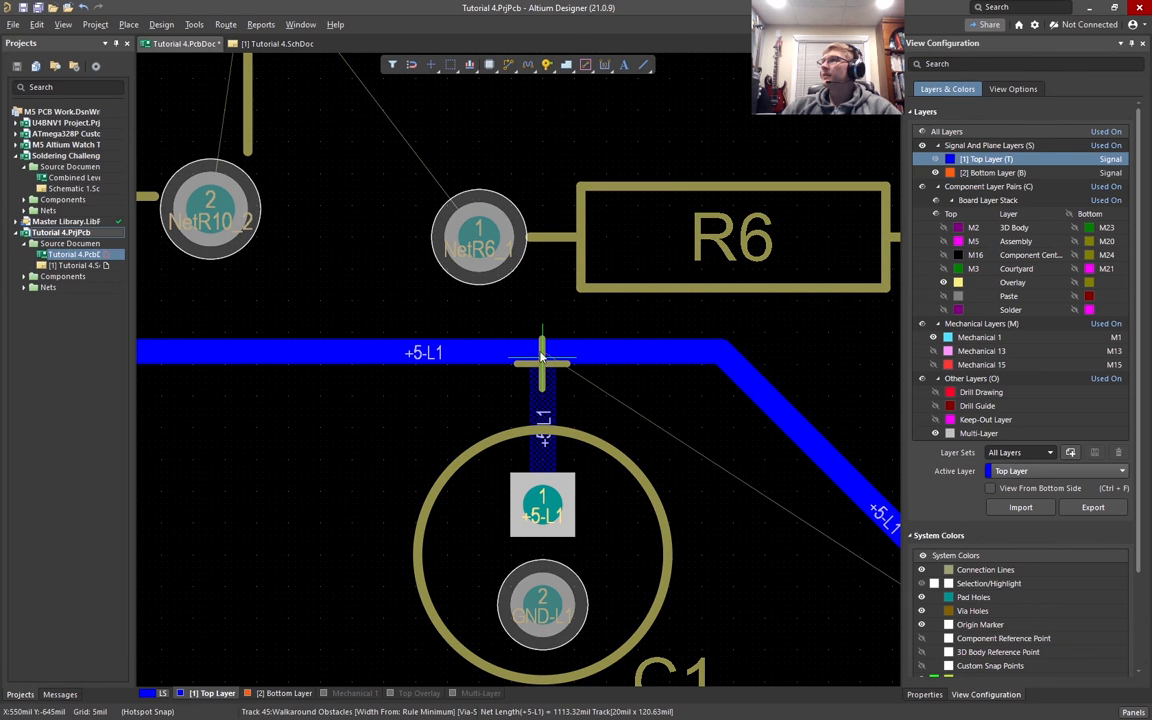
click(541, 352)
ctrl+scroll(550, 385, down, 3)
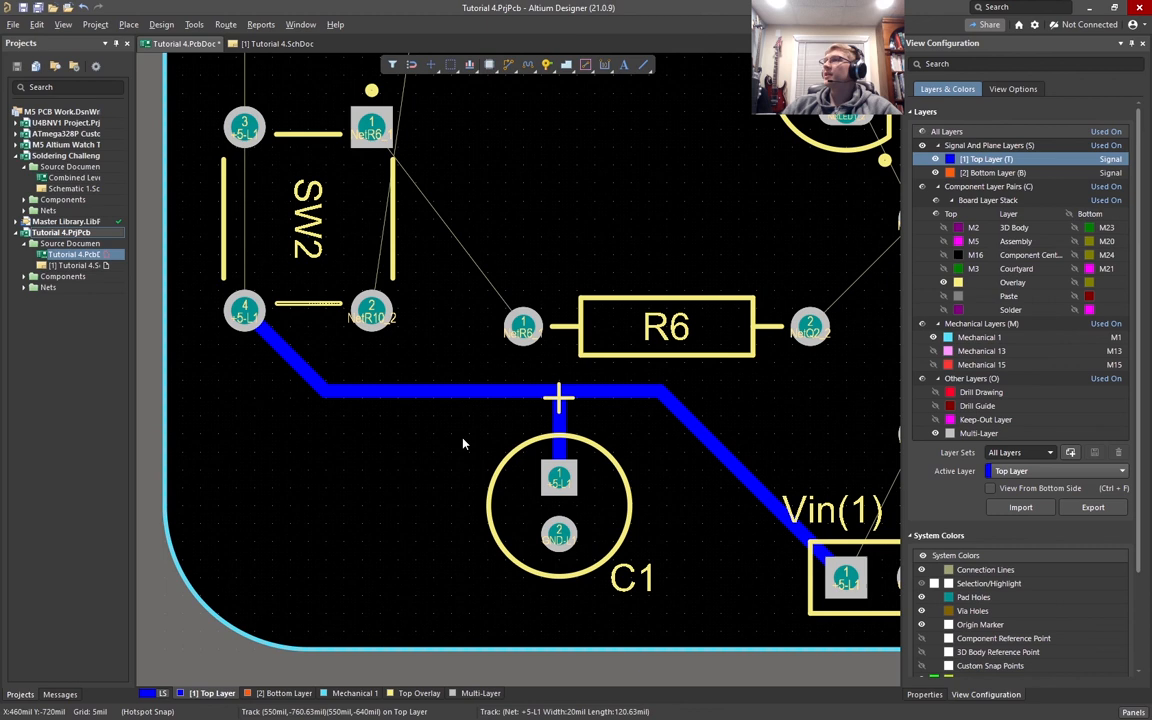
Delete the diagonal +5-L1 segment at pad 4 of SW2 and reroute it from the horizontal track's end to the pad
ctrl+scroll(242, 328, up, 2)
right_drag(306, 340, 443, 408)
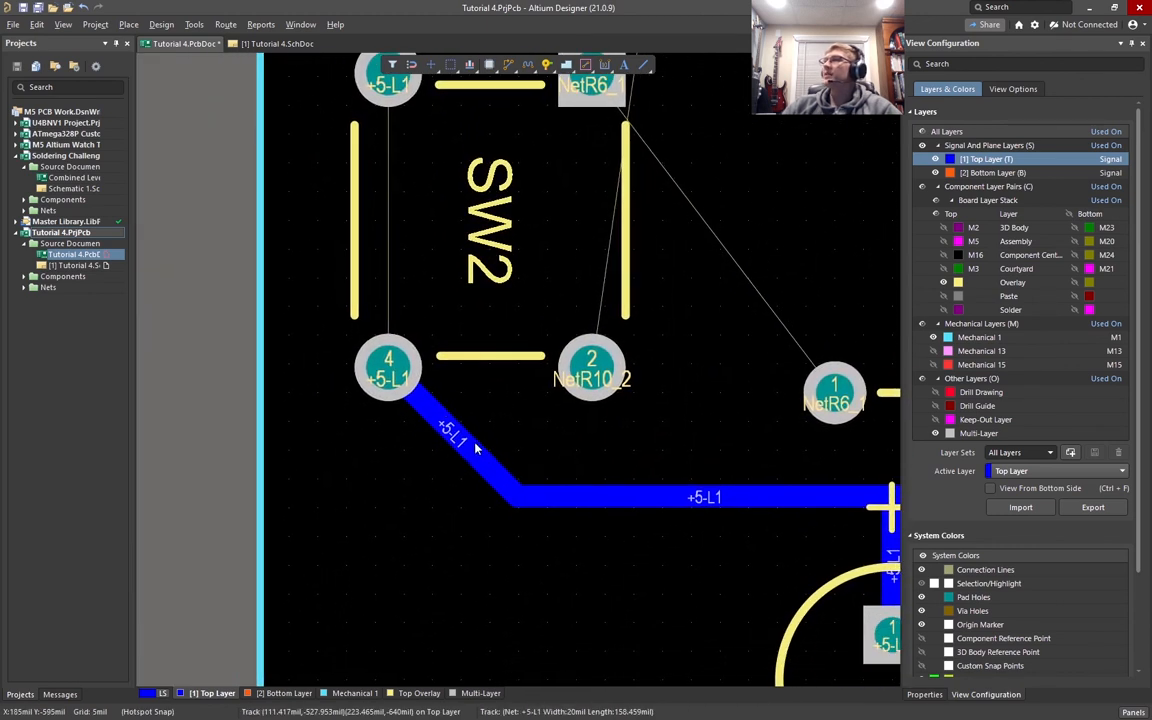
click(472, 441)
key(Delete)
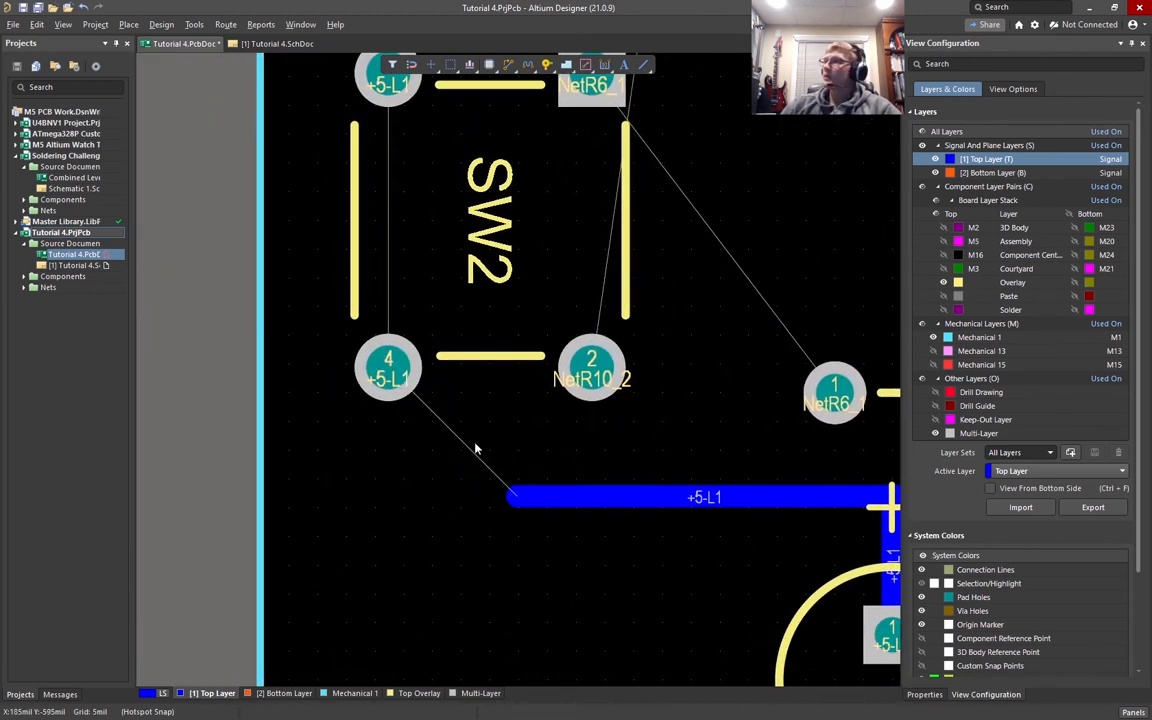
key(ctrl+w)
click(512, 497)
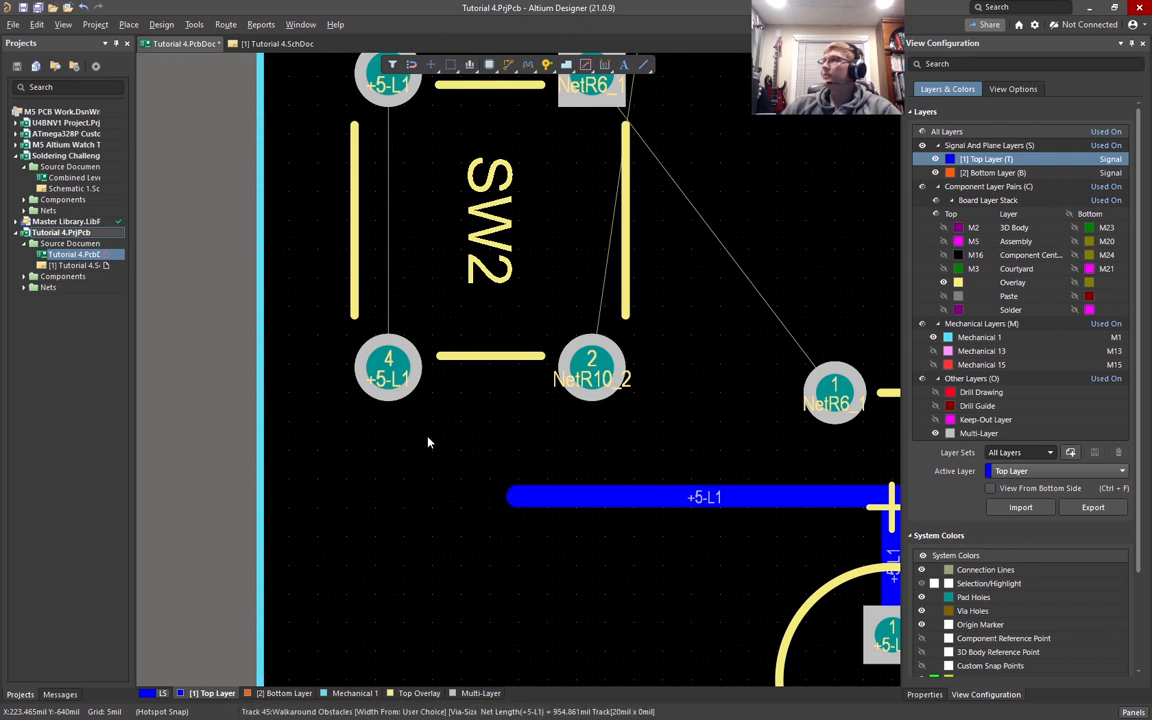
click(392, 376)
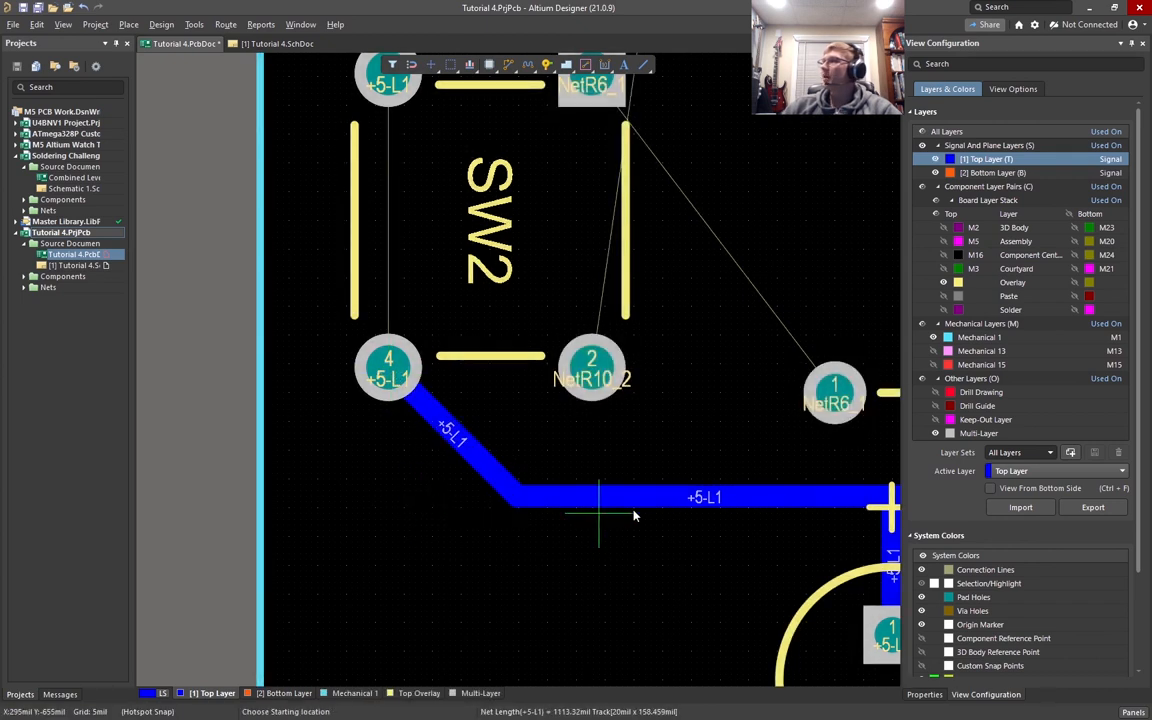
Route a 20mil +5-L1 track from the diagonal segment near SW2, up between SW2's pad columns, to pad 4 of SW1
scroll(638, 510, up, 3)
scroll(615, 555, down, 1)
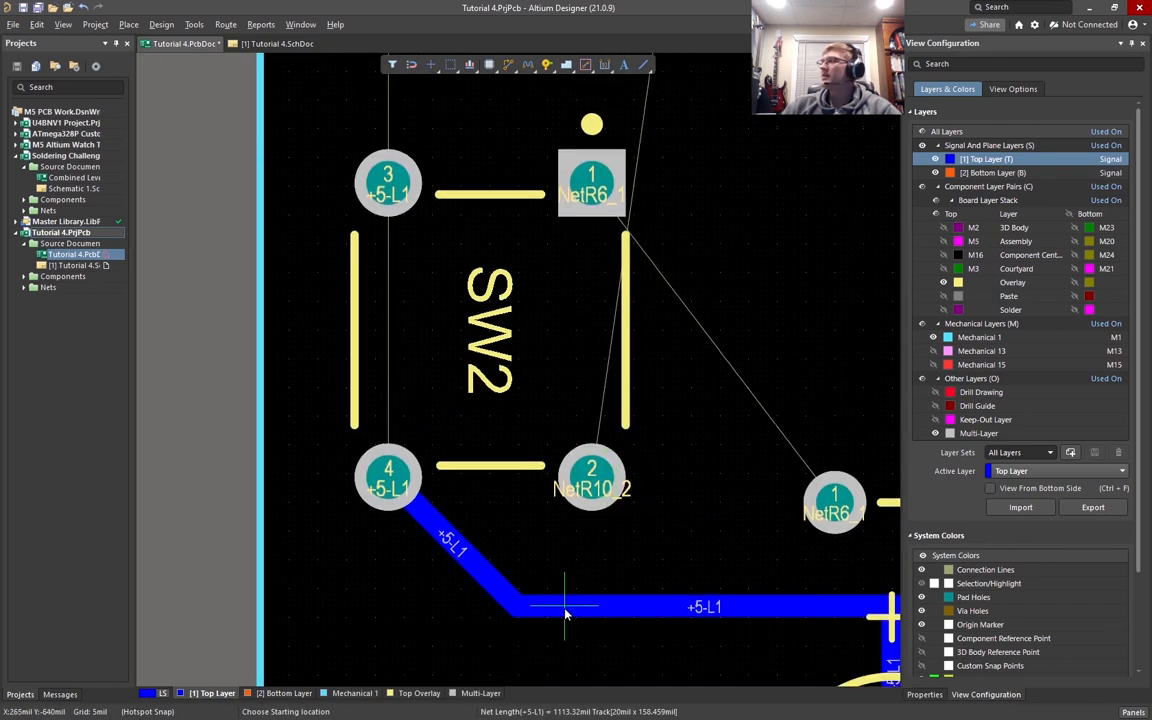
click(452, 541)
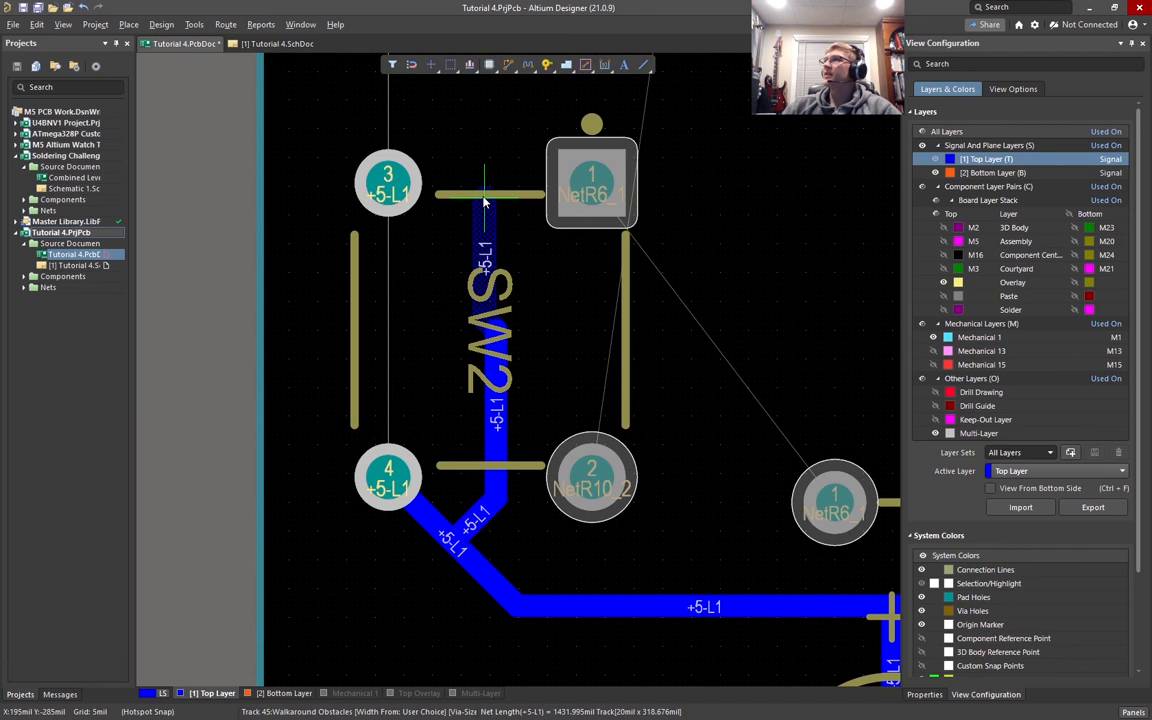
scroll(450, 230, up, 5)
scroll(490, 280, up, 6)
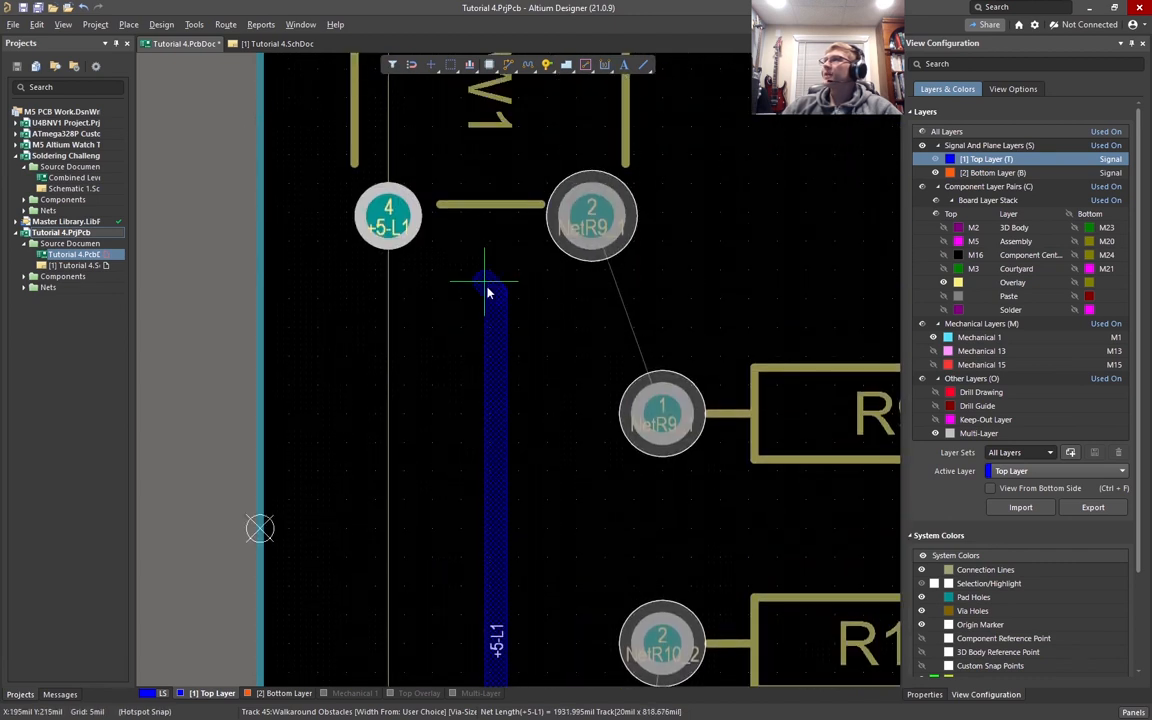
scroll(487, 307, up, 3)
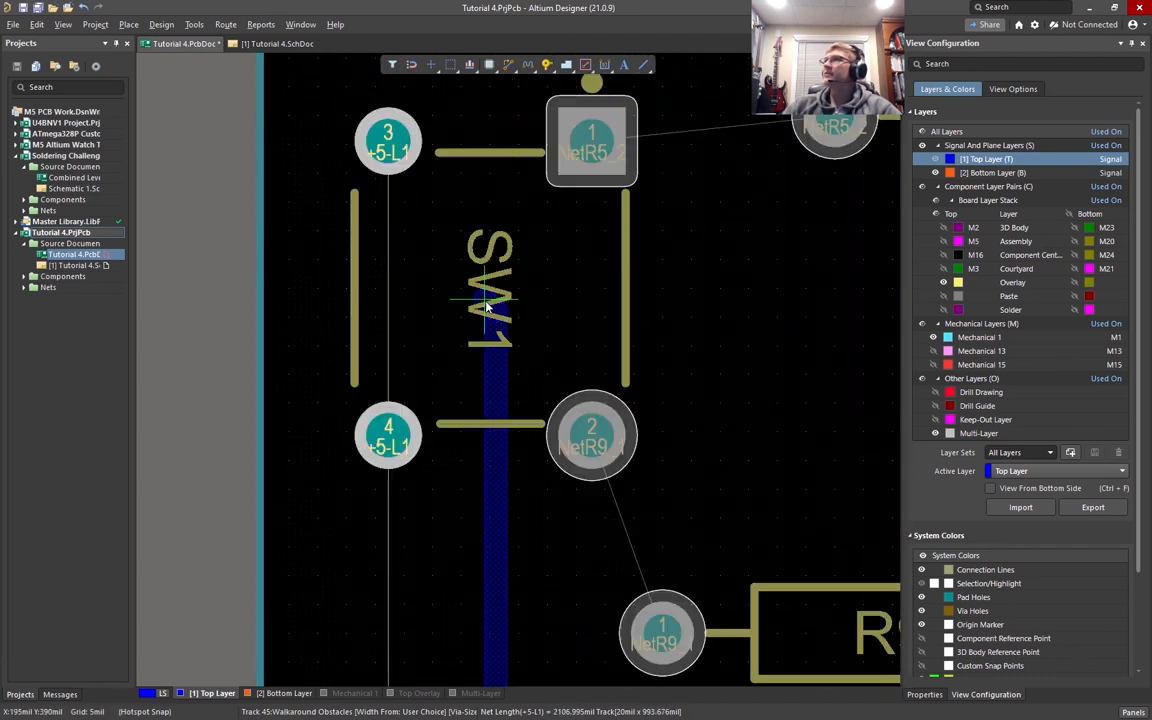
click(388, 443)
Route a horizontal 20mil +5-L1 branch from pad 3 of SW2 to the vertical track running between SW2's pads
scroll(478, 367, down, 10)
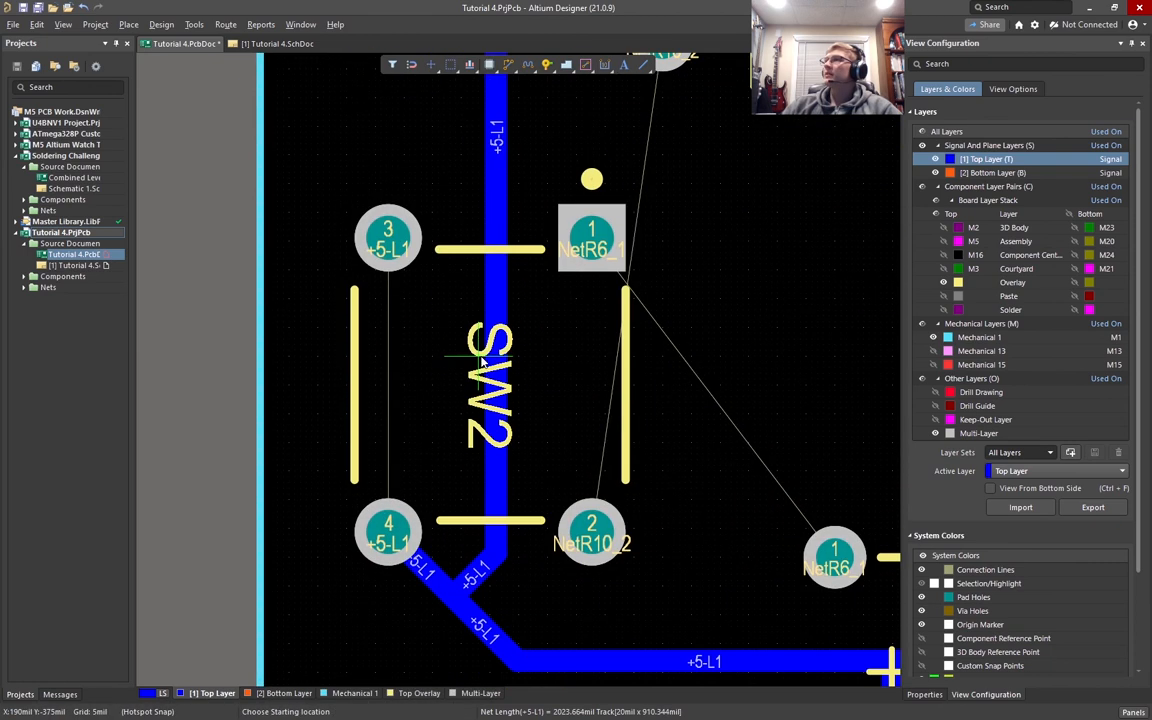
scroll(478, 352, up, 2)
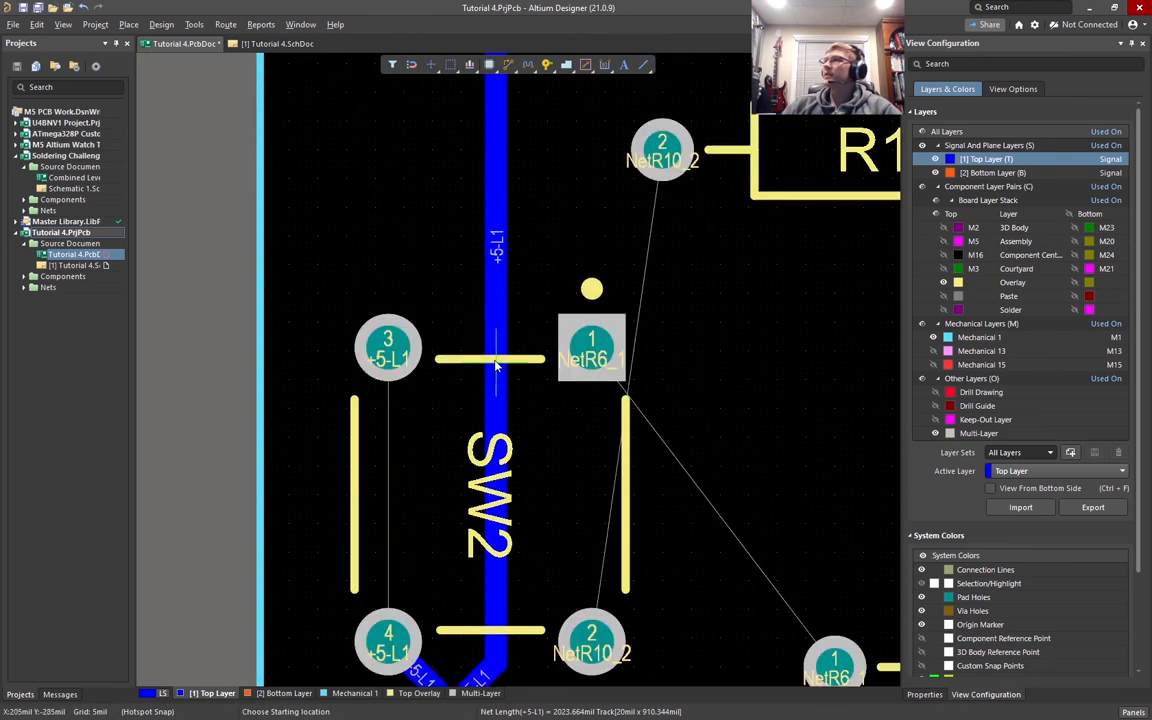
click(438, 358)
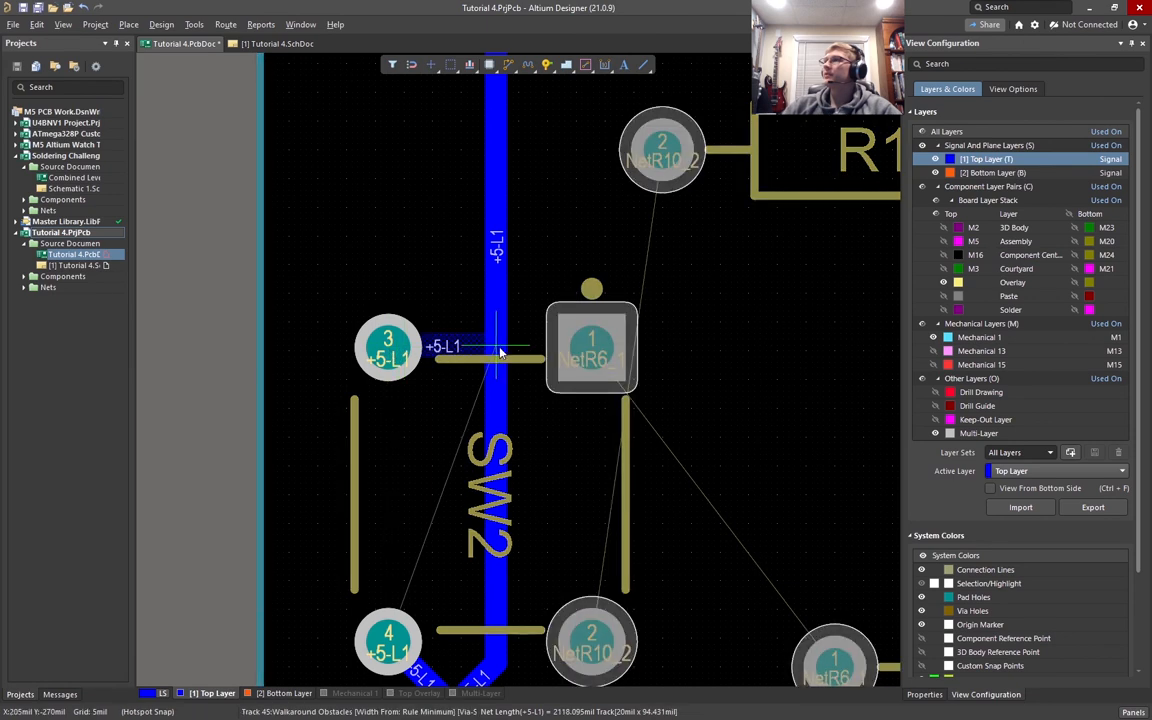
click(499, 351)
right_click(528, 405)
ctrl+scroll(537, 424, down, 2)
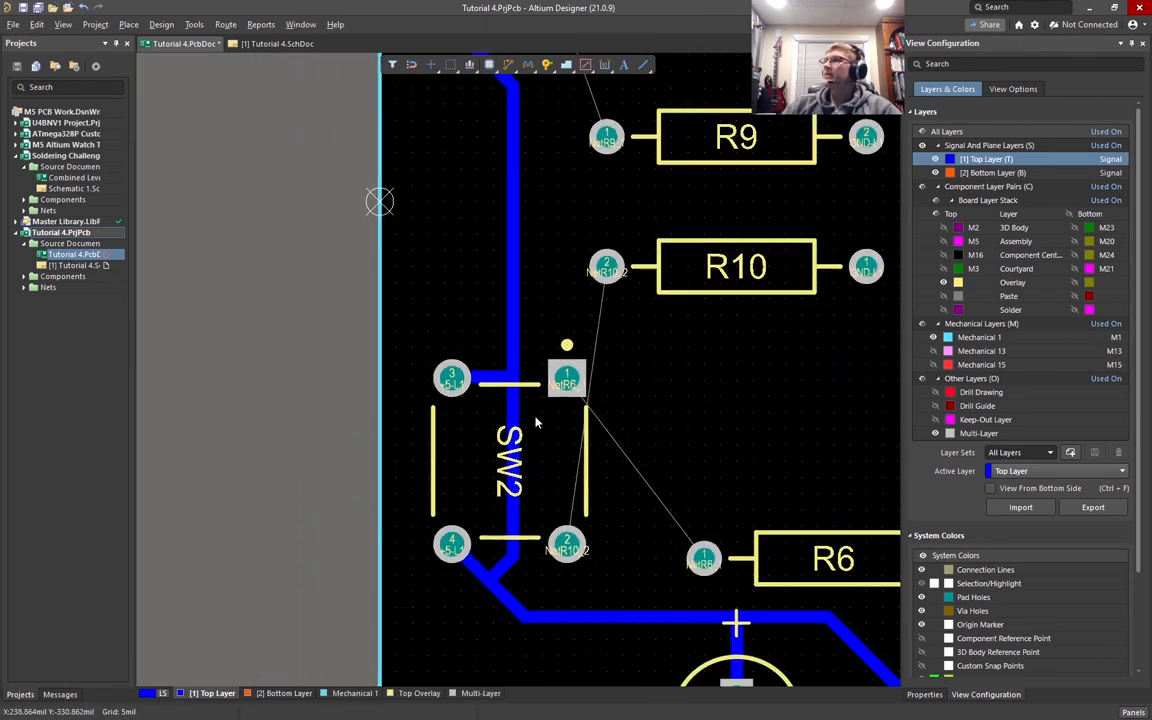
Extend the vertical +5-L1 track at SW1 upward and delete the corner and horizontal segments linking it to pad 4
scroll(530, 420, up, 5)
ctrl+scroll(510, 410, up, 3)
click(523, 641)
click(525, 636)
drag(523, 641, 524, 541)
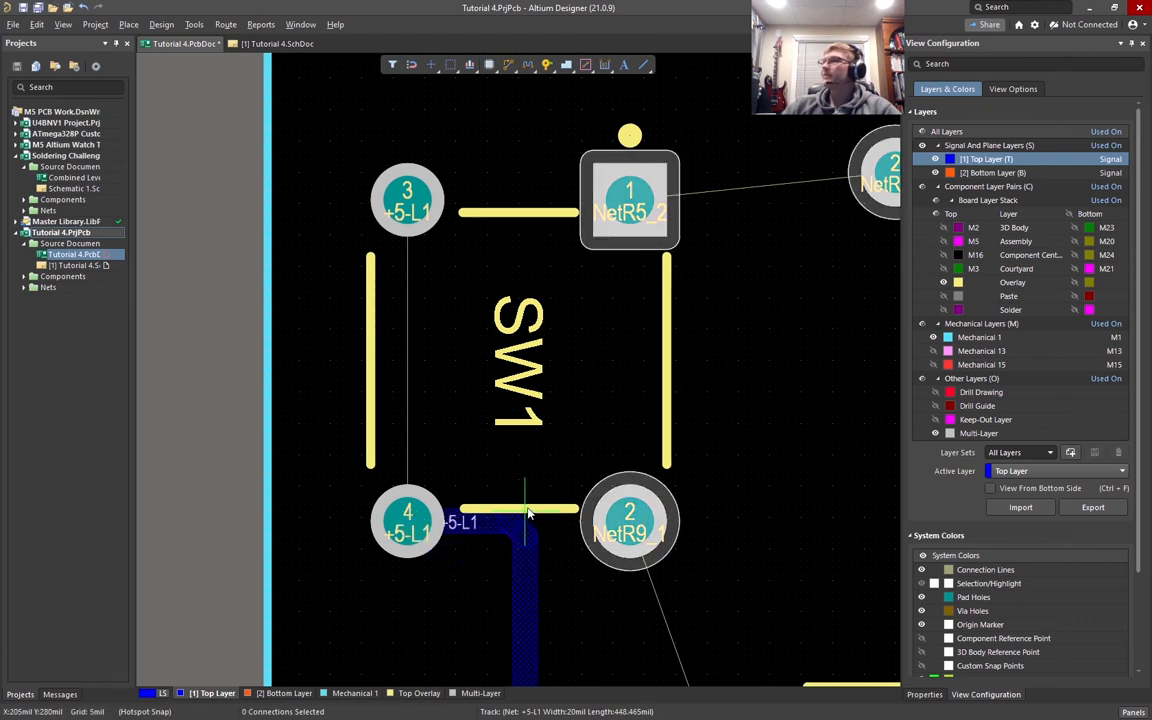
ctrl+scroll(530, 513, up, 4)
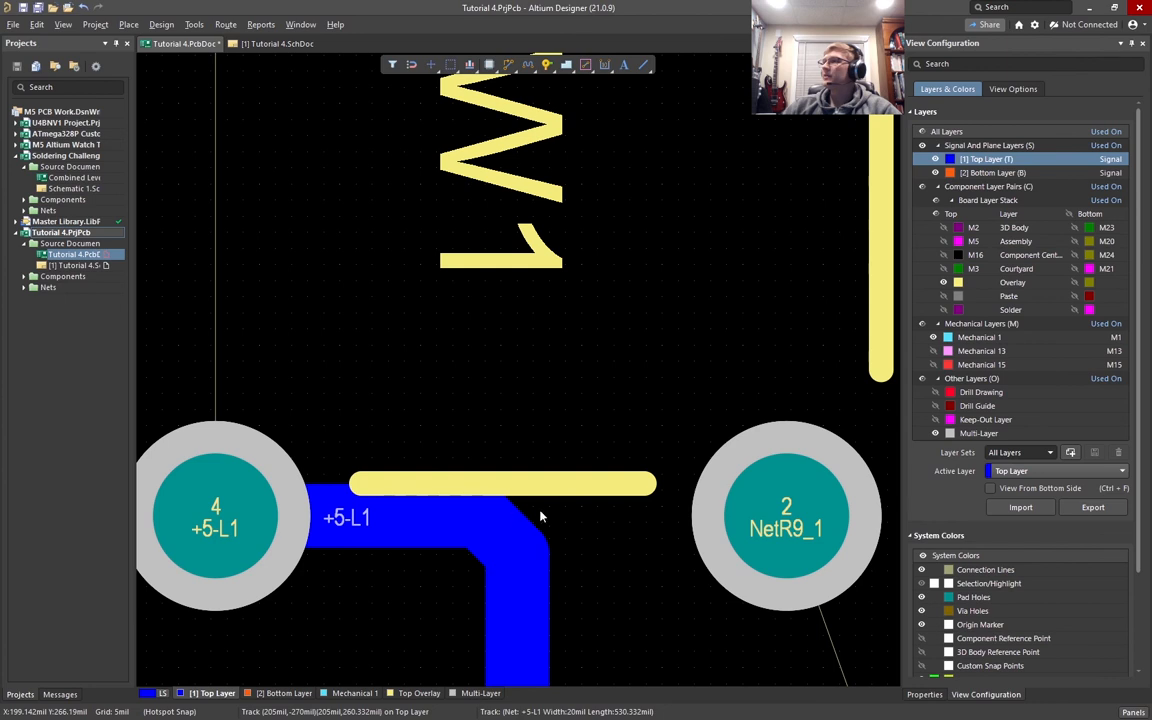
click(519, 522)
key(Delete)
click(440, 520)
key(Delete)
Route the 20mil +5-L1 track from the vertical track's end up to pad 3 of SW1, and connect pad 4 of SW1 to it horizontally
key(ctrl+w)
click(517, 545)
scroll(518, 545, up, 2)
scroll(517, 545, up, 4)
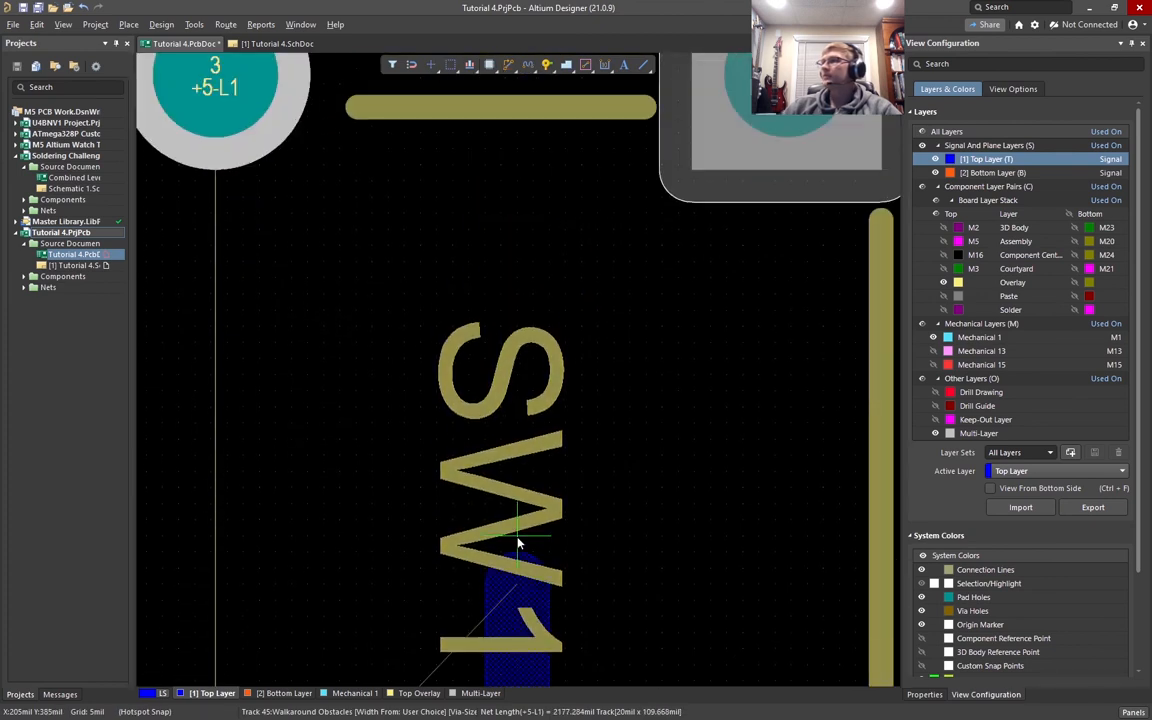
ctrl+scroll(353, 391, down, 1)
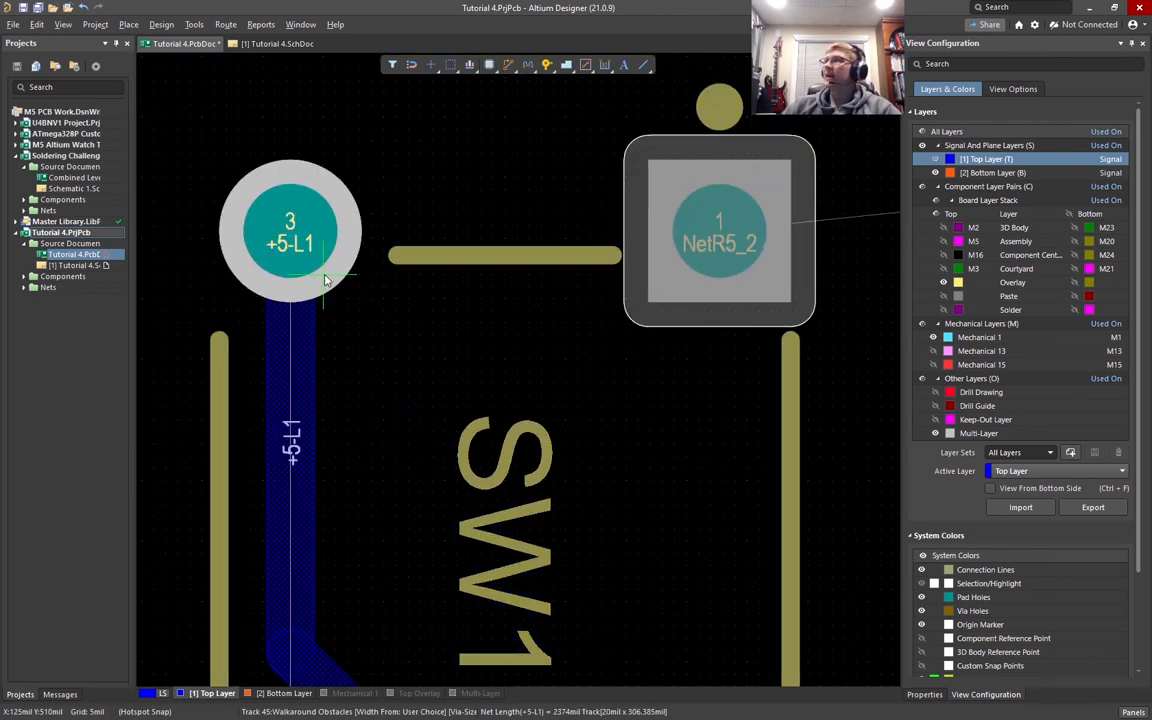
ctrl+scroll(475, 385, down, 3)
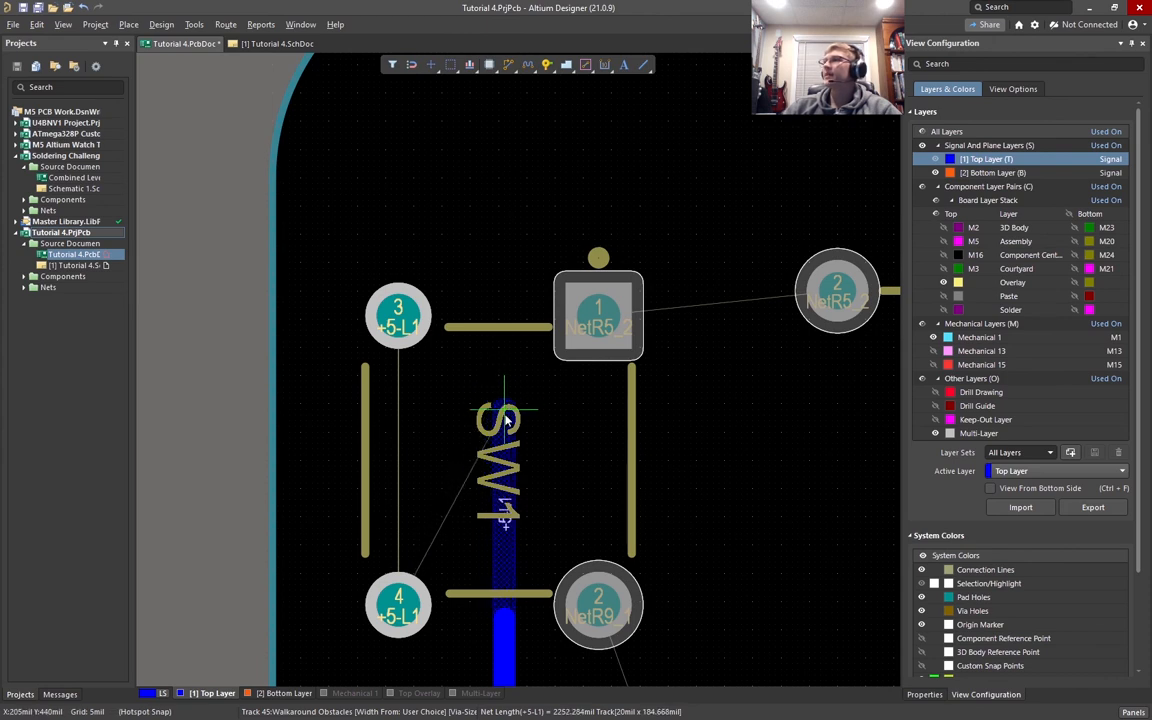
click(403, 323)
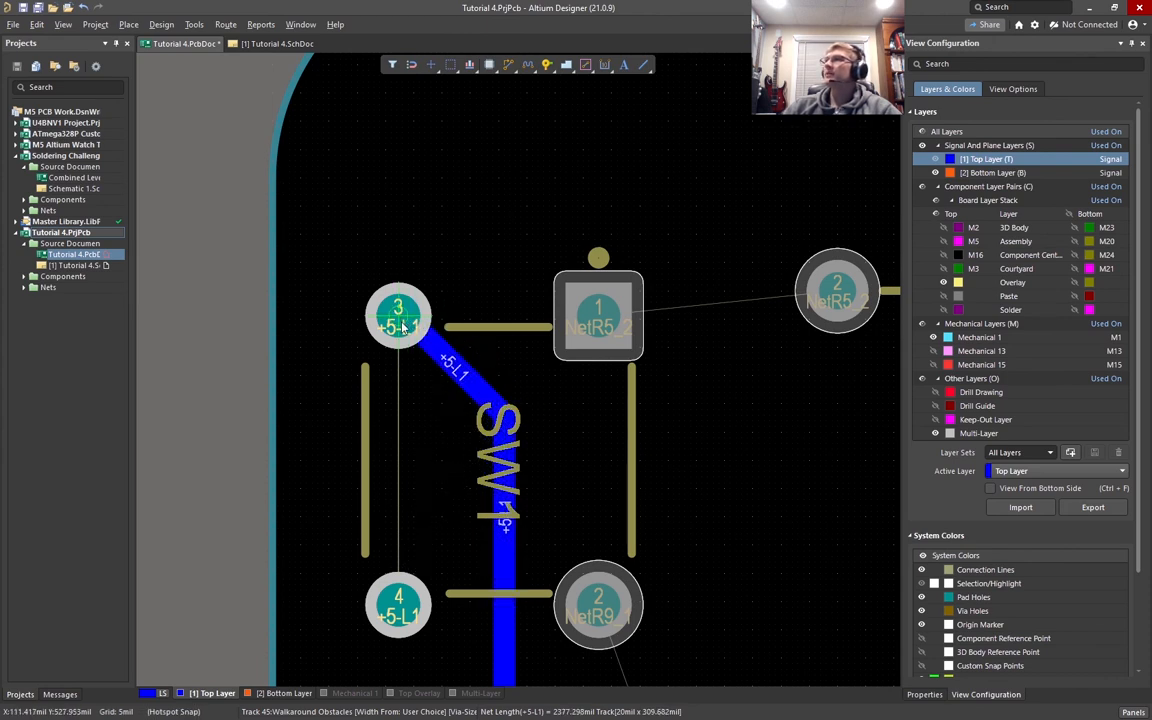
click(403, 617)
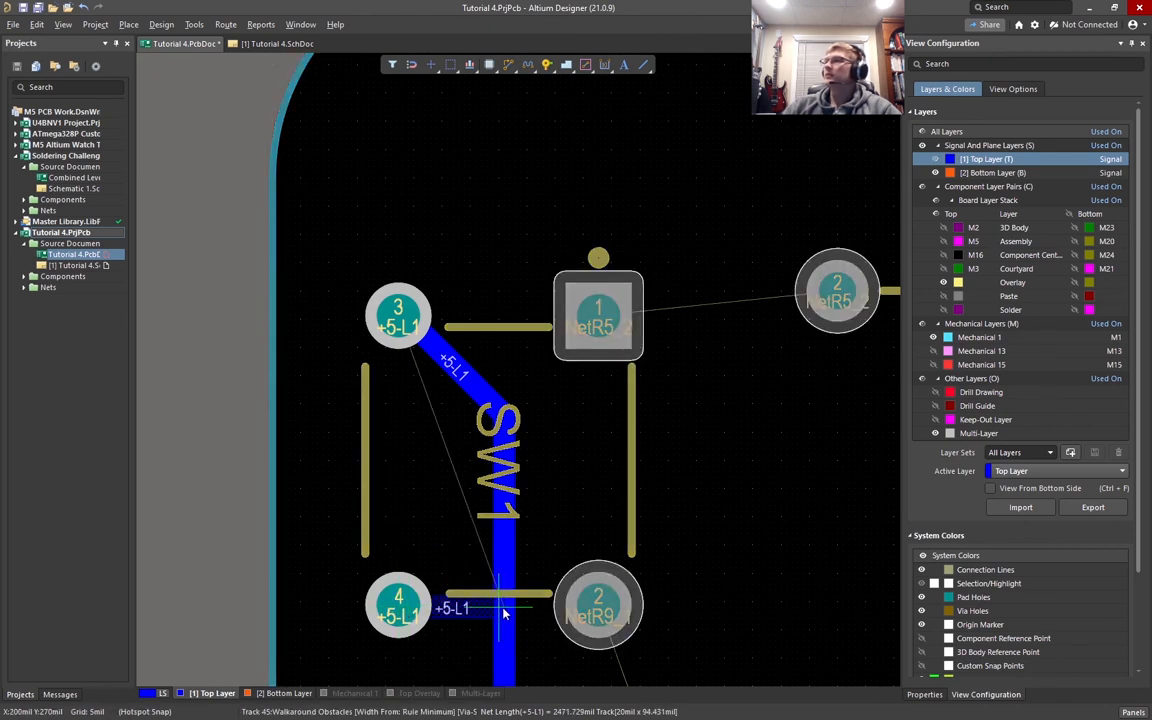
click(505, 613)
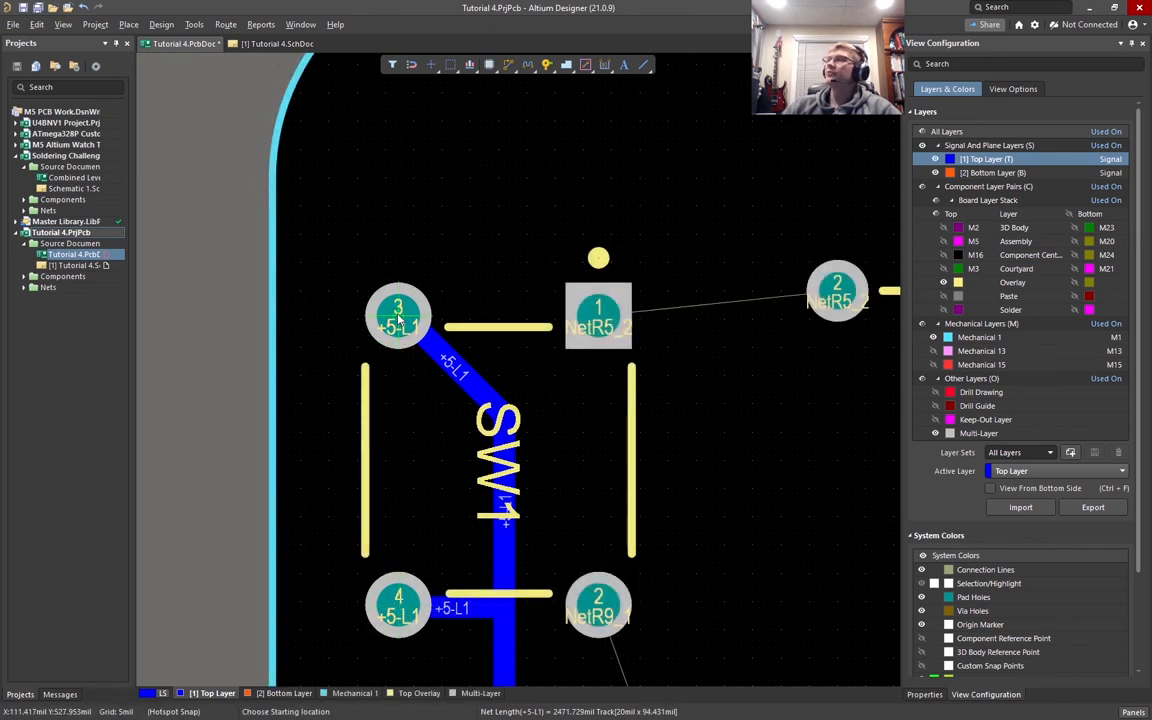
Route a 15mil NetR9_1 track on the Top Layer from pad 2 of SW1 to pad 1 of R9
scroll(398, 494, down, 3)
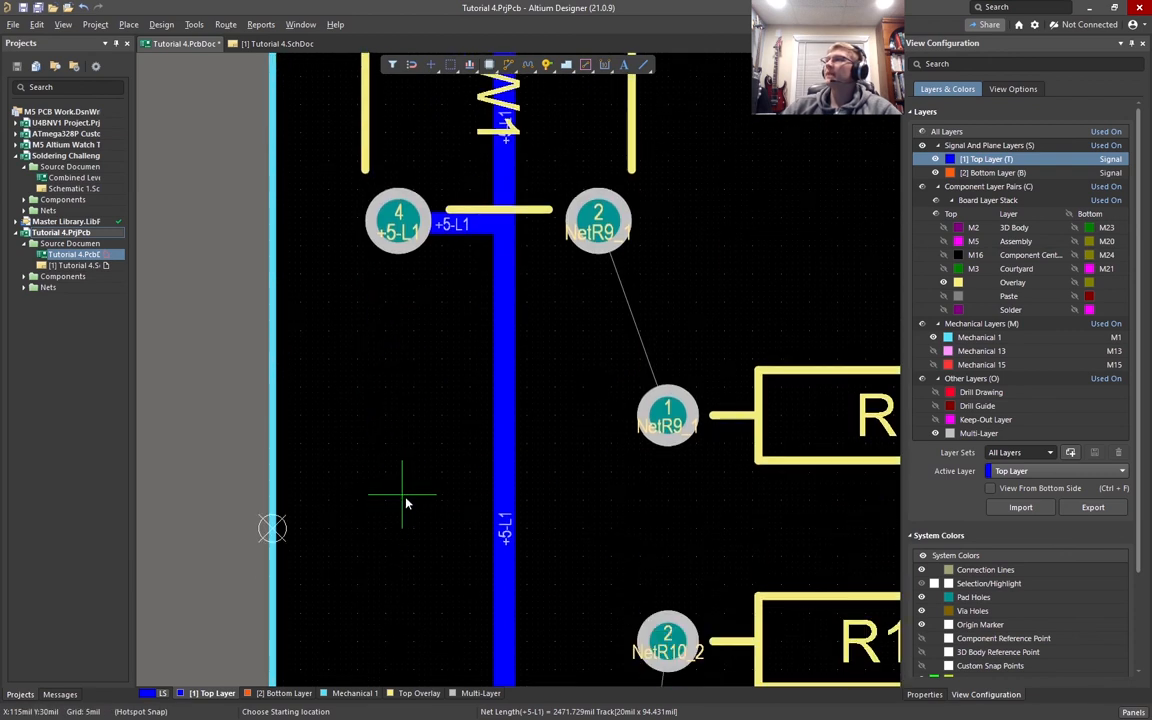
ctrl+scroll(385, 490, down, 4)
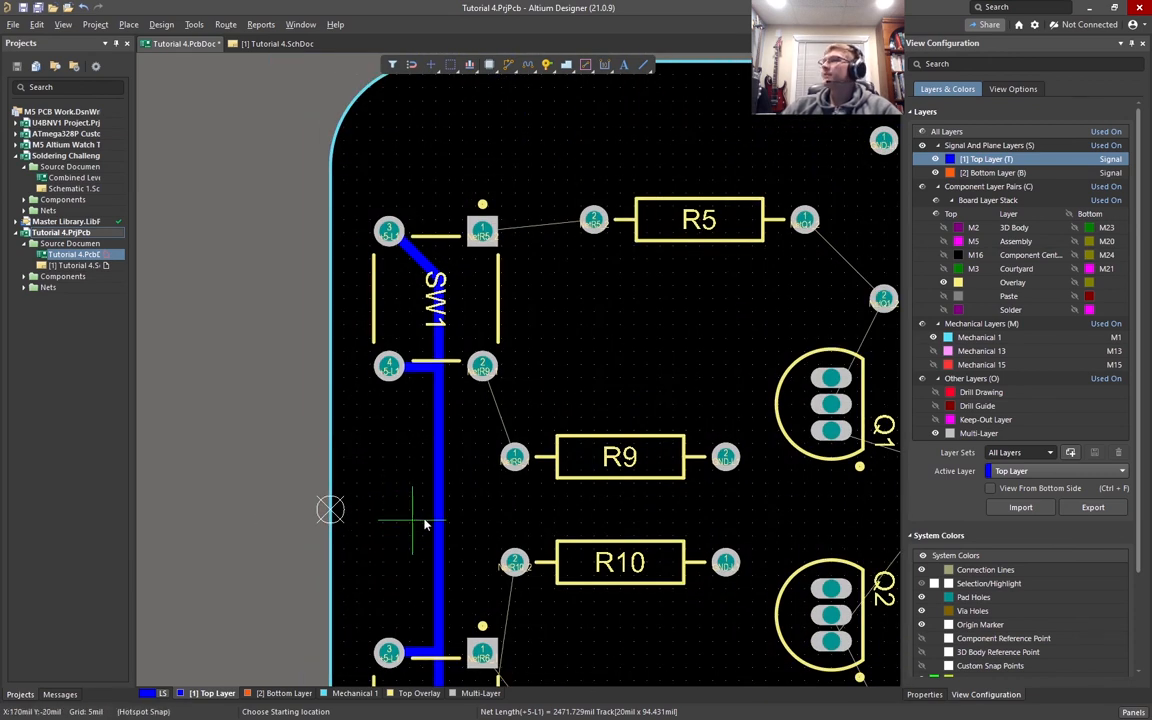
ctrl+scroll(470, 476, up, 4)
click(412, 289)
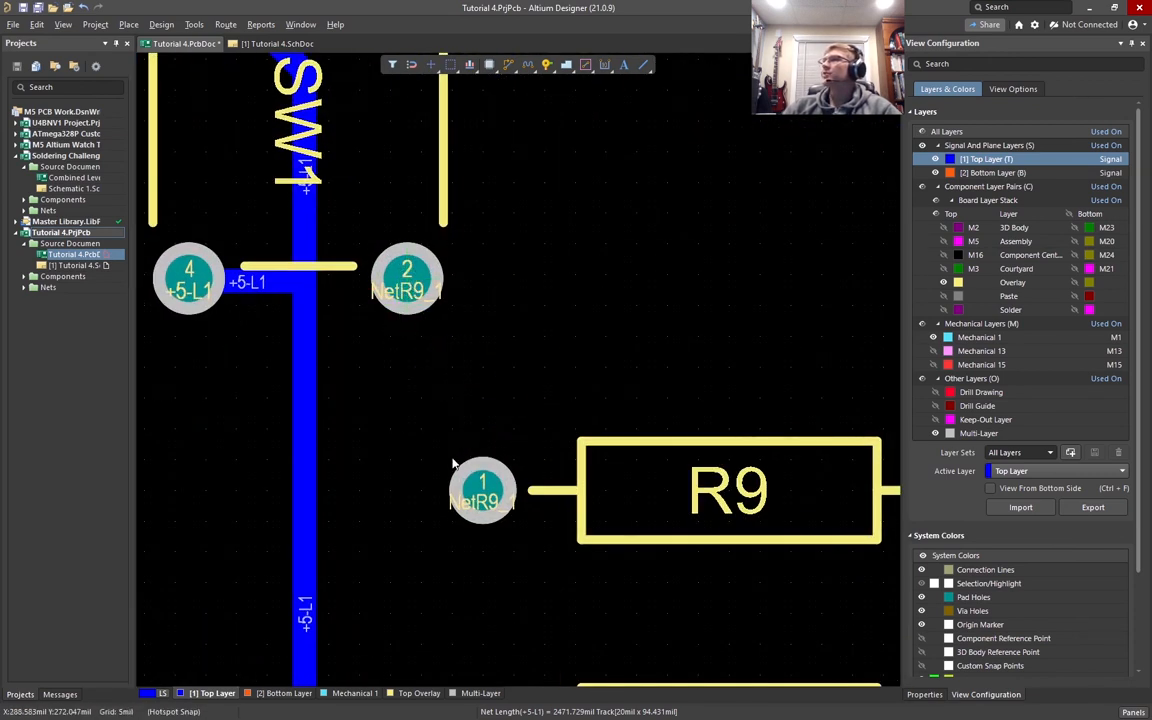
click(476, 482)
Examine the width properties of the vertical NetR9_1 track and the long vertical +5-L1 track between SW1 and SW2
scroll(467, 463, down, 3)
scroll(467, 463, down, 3)
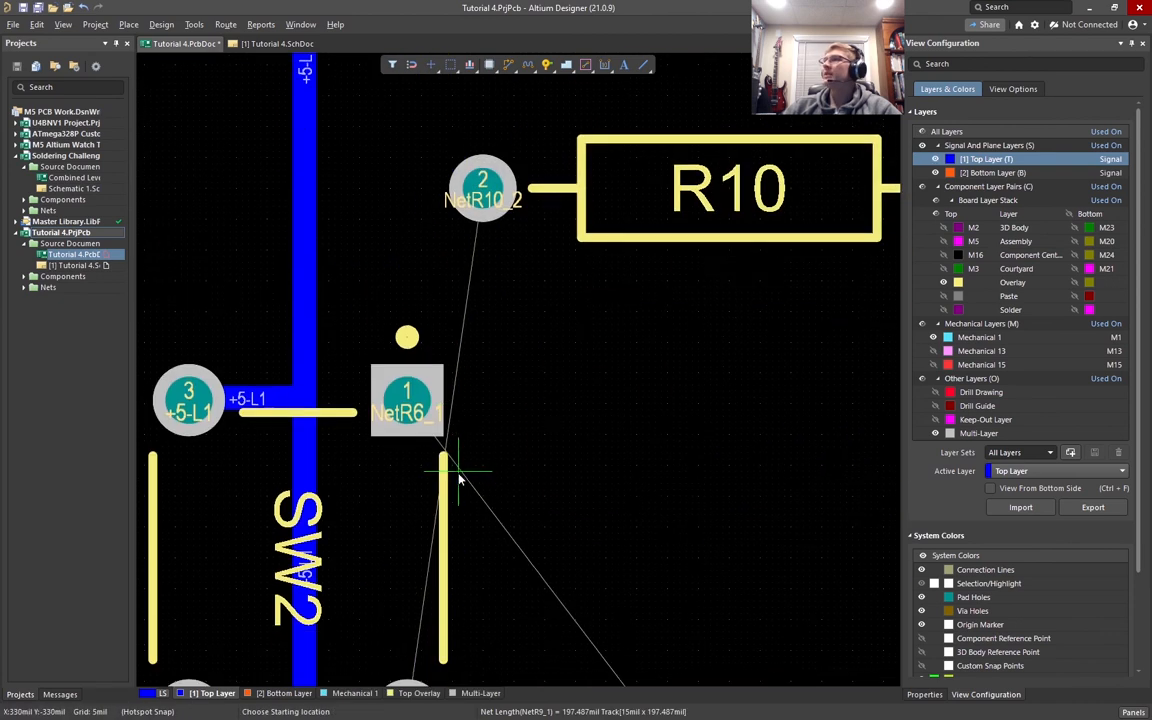
scroll(409, 422, down, 2)
scroll(424, 442, up, 8)
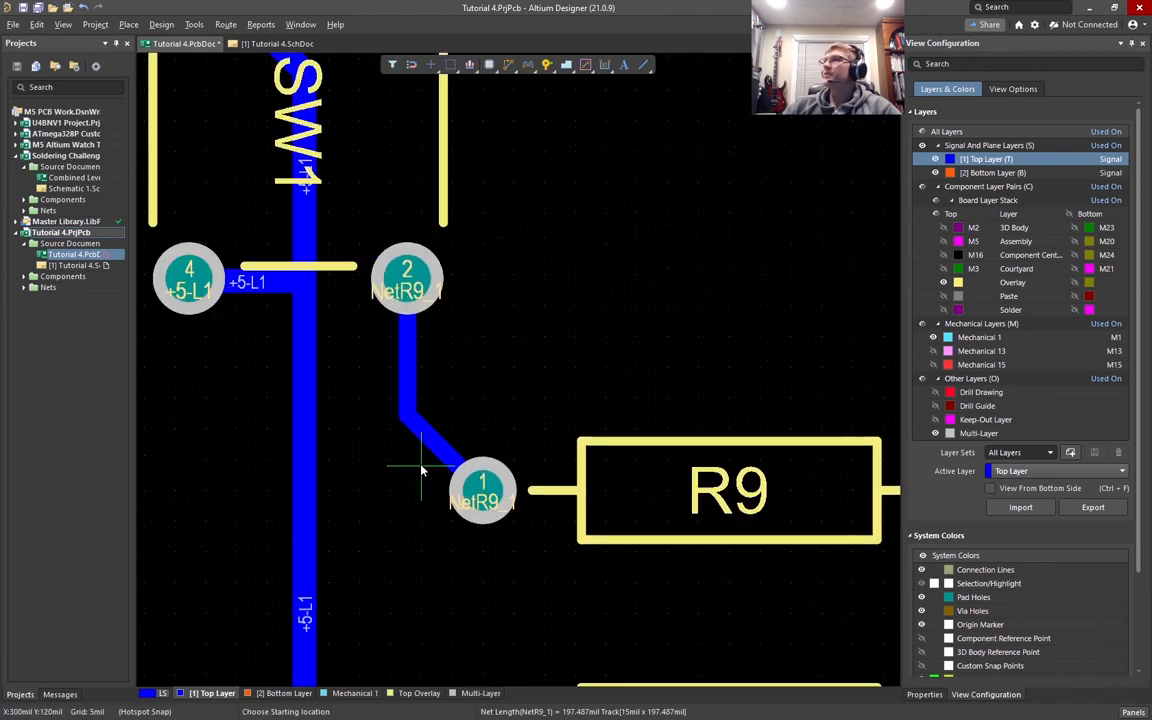
ctrl+scroll(361, 438, up, 3)
right_drag(361, 441, 463, 453)
click(561, 413)
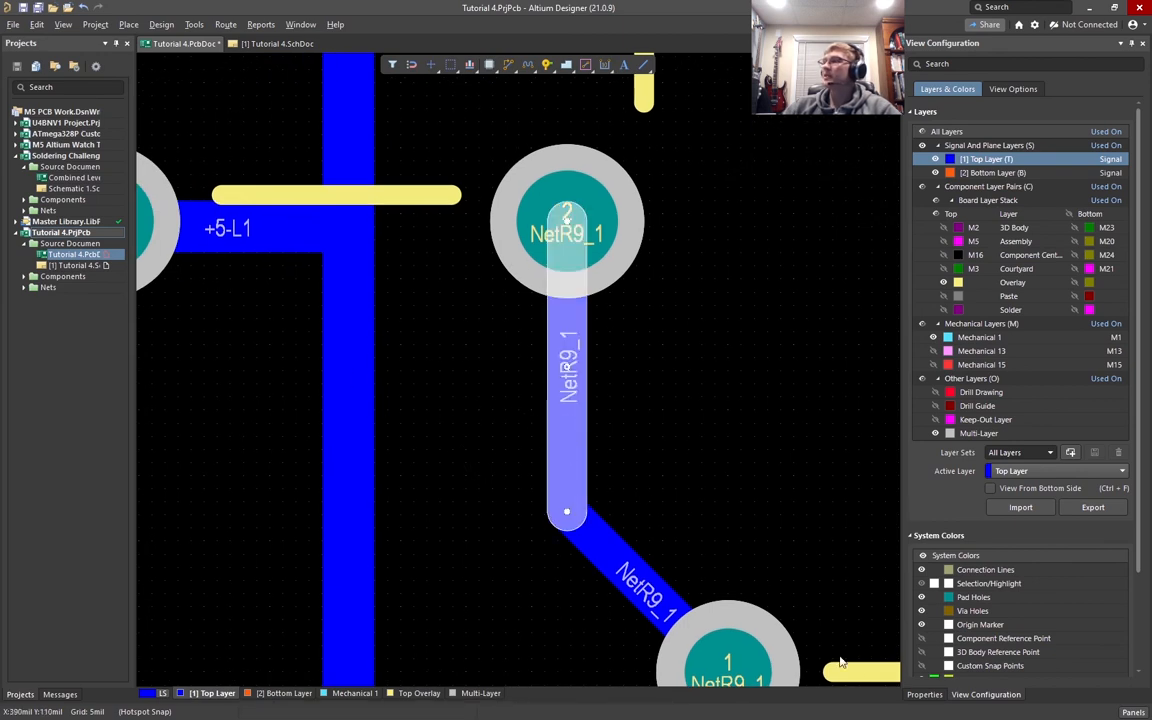
click(925, 695)
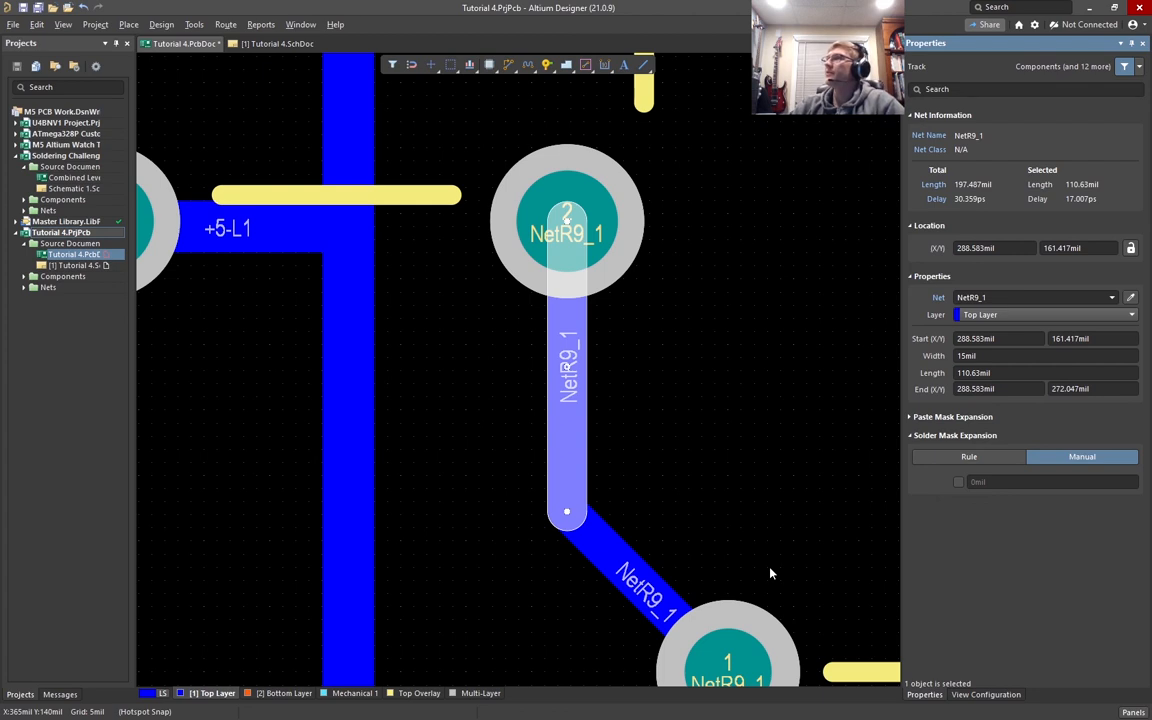
ctrl+scroll(630, 505, down, 3)
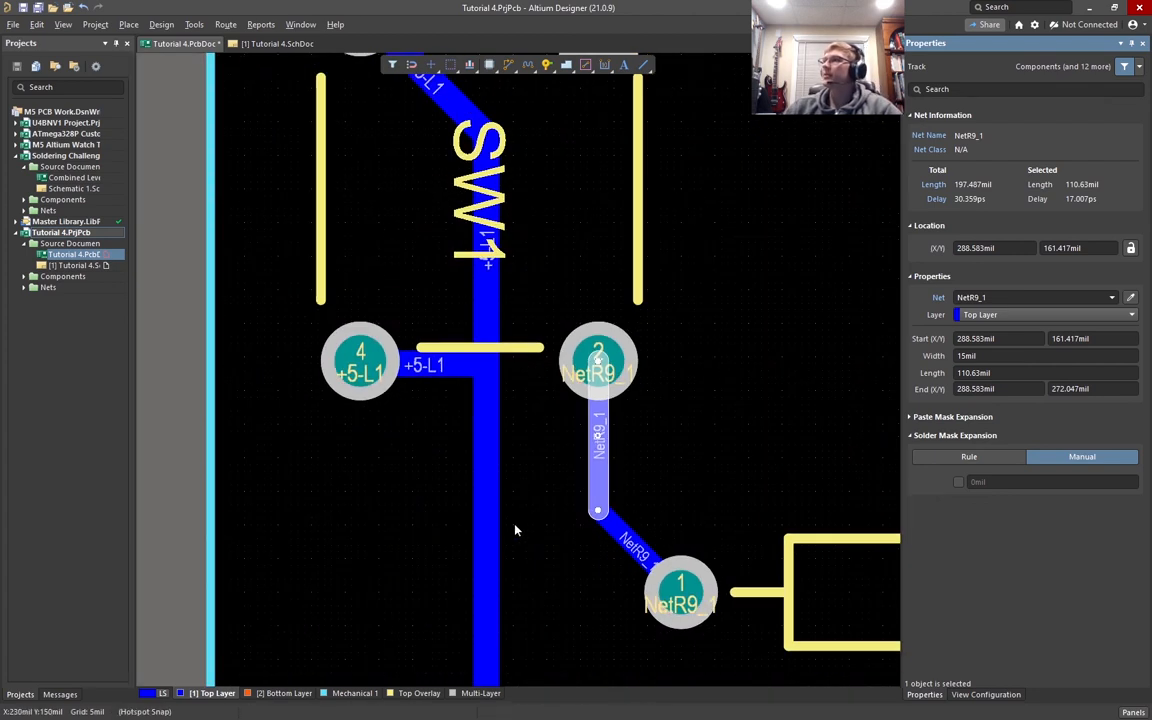
ctrl+scroll(548, 488, down, 3)
right_drag(621, 586, 552, 467)
ctrl+scroll(550, 467, down, 2)
scroll(545, 467, down, 3)
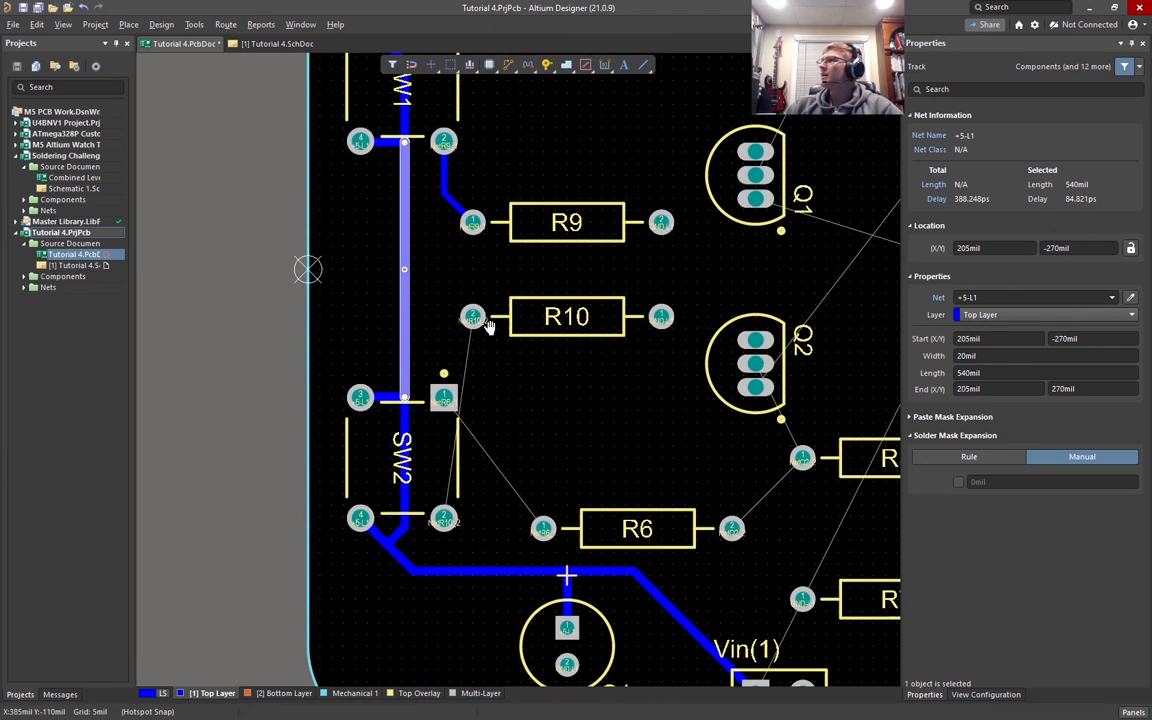
ctrl+scroll(540, 467, up, 6)
right_drag(586, 541, 496, 221)
right_drag(710, 532, 436, 402)
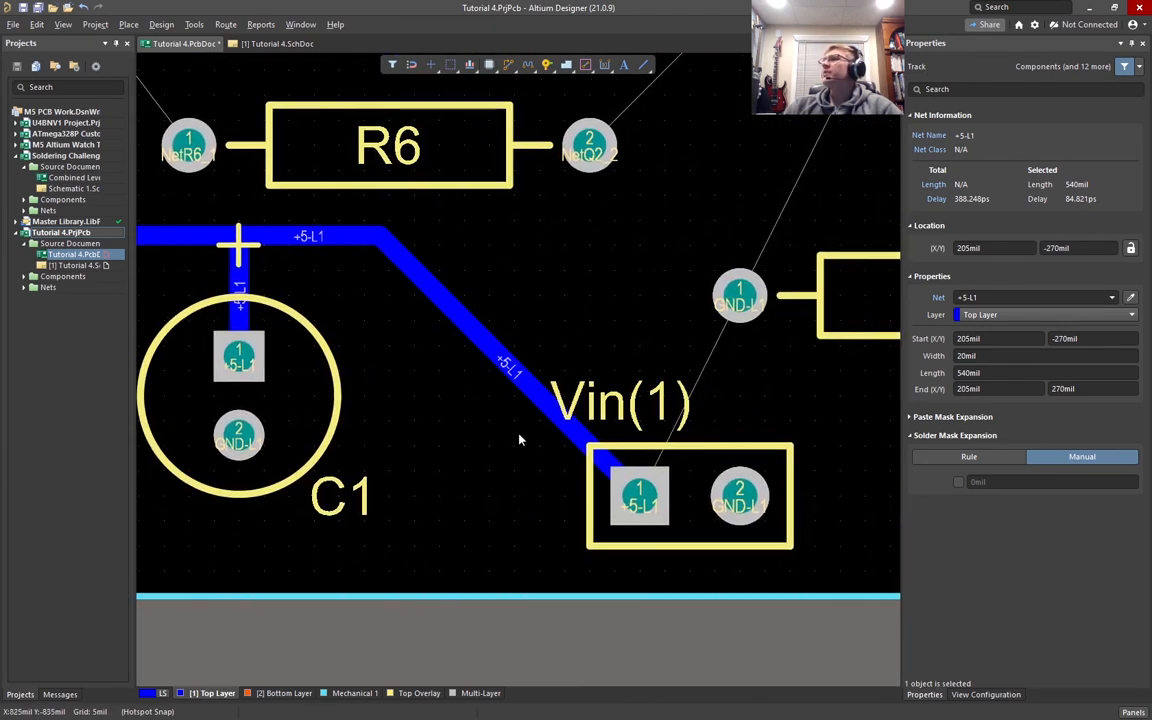
key(ctrl+w)
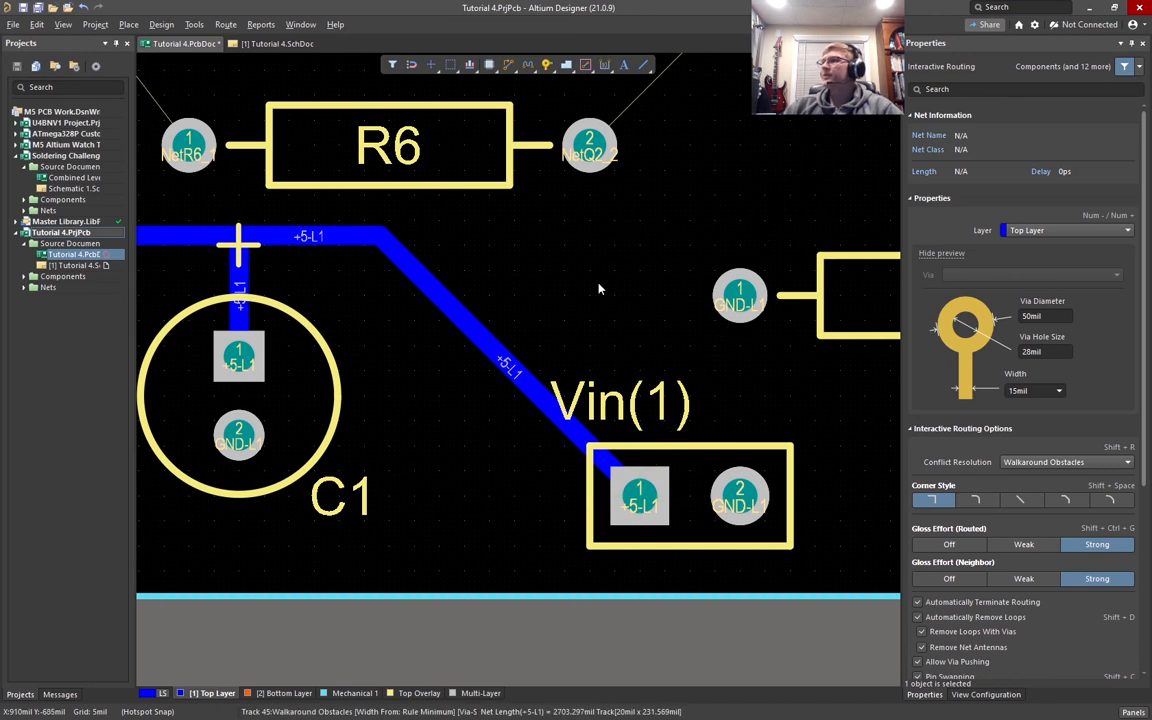
click(636, 500)
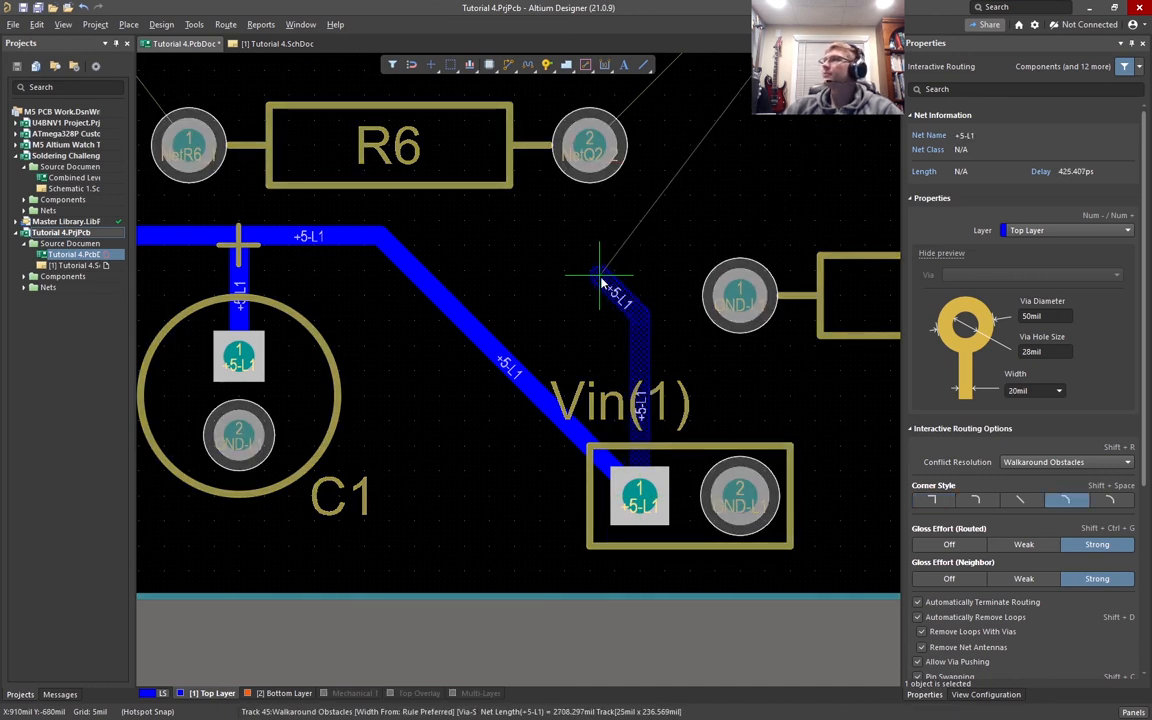
key(3)
right_click(601, 282)
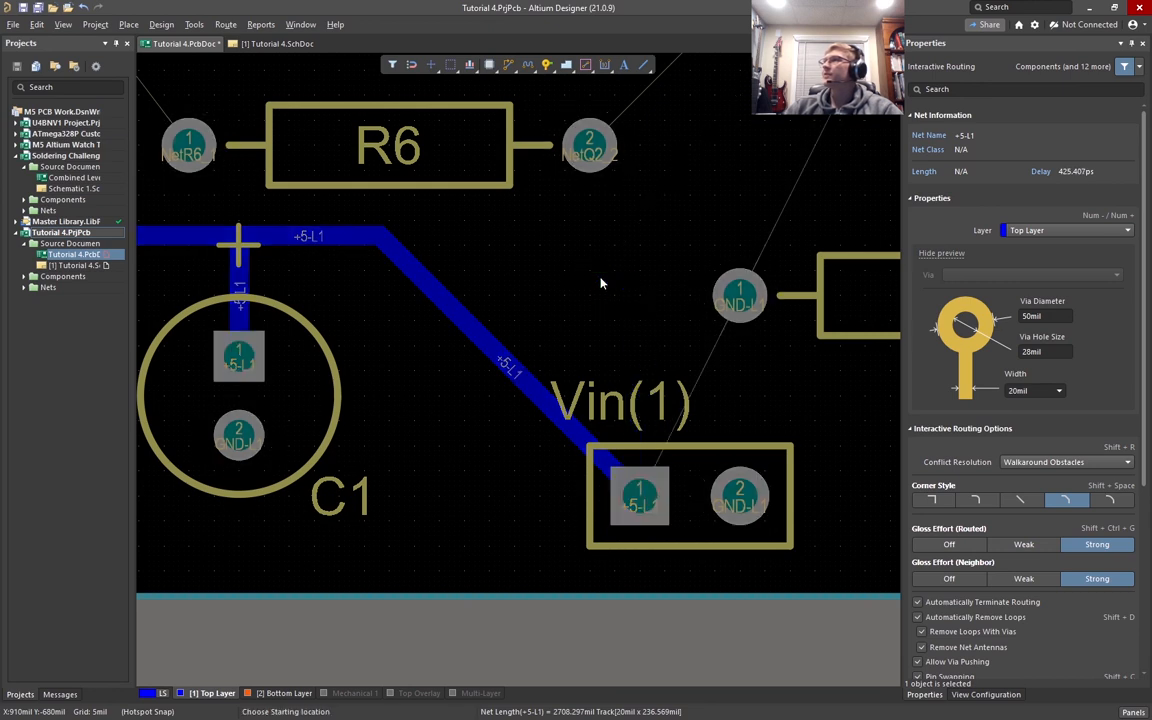
ctrl+scroll(600, 282, down, 2)
right_click(491, 321)
Select all connected +5-L1 track segments from Vin(1) to SW1 and set their width to 25mil
right_drag(457, 337, 579, 422)
click(622, 391)
shift+click(534, 340)
shift+click(476, 368)
click(521, 356)
click(605, 372)
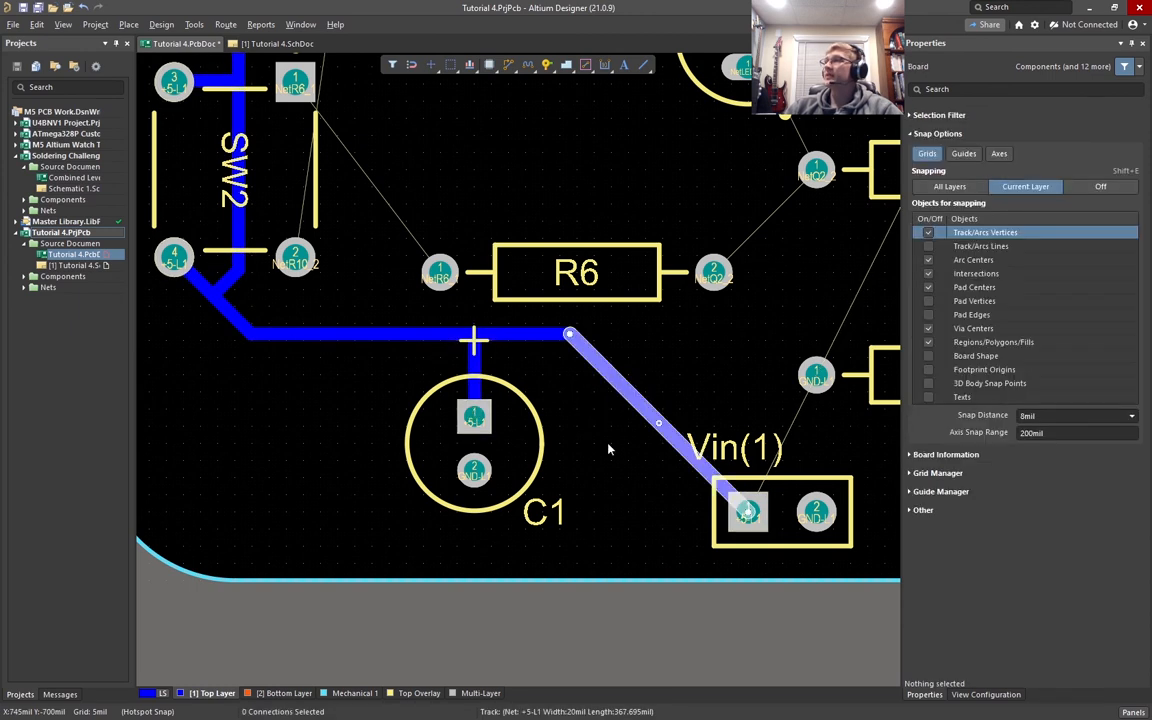
key(Tab)
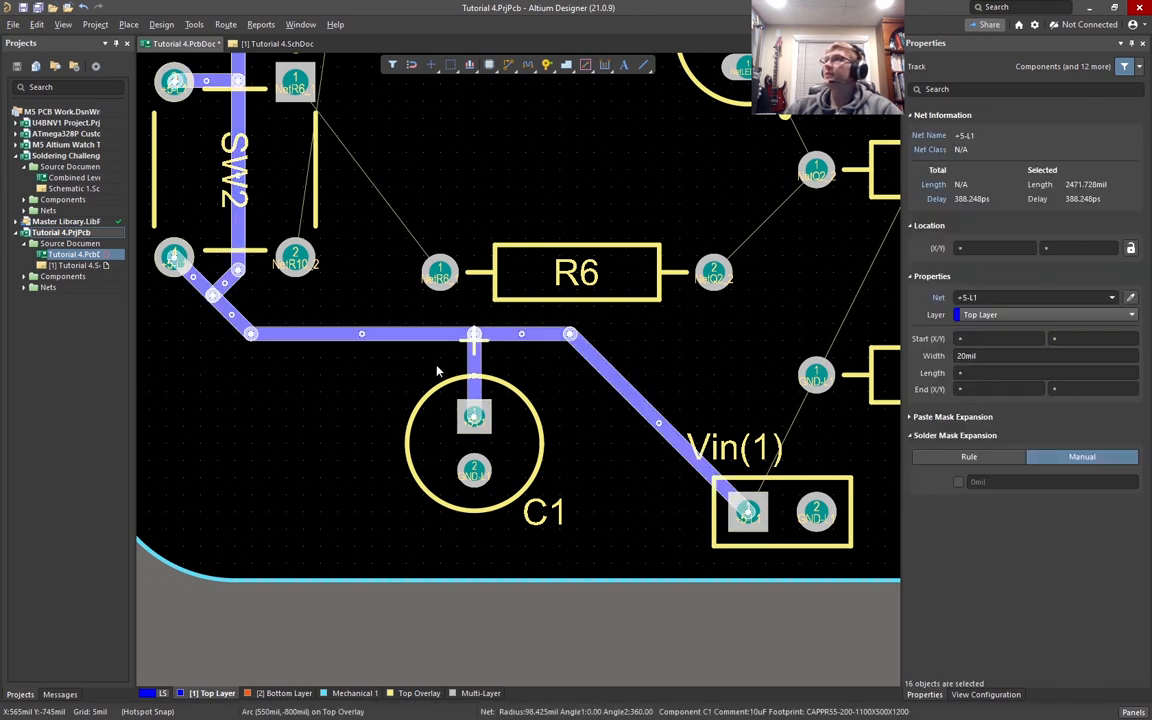
ctrl+scroll(405, 336, down, 3)
right_drag(432, 280, 476, 442)
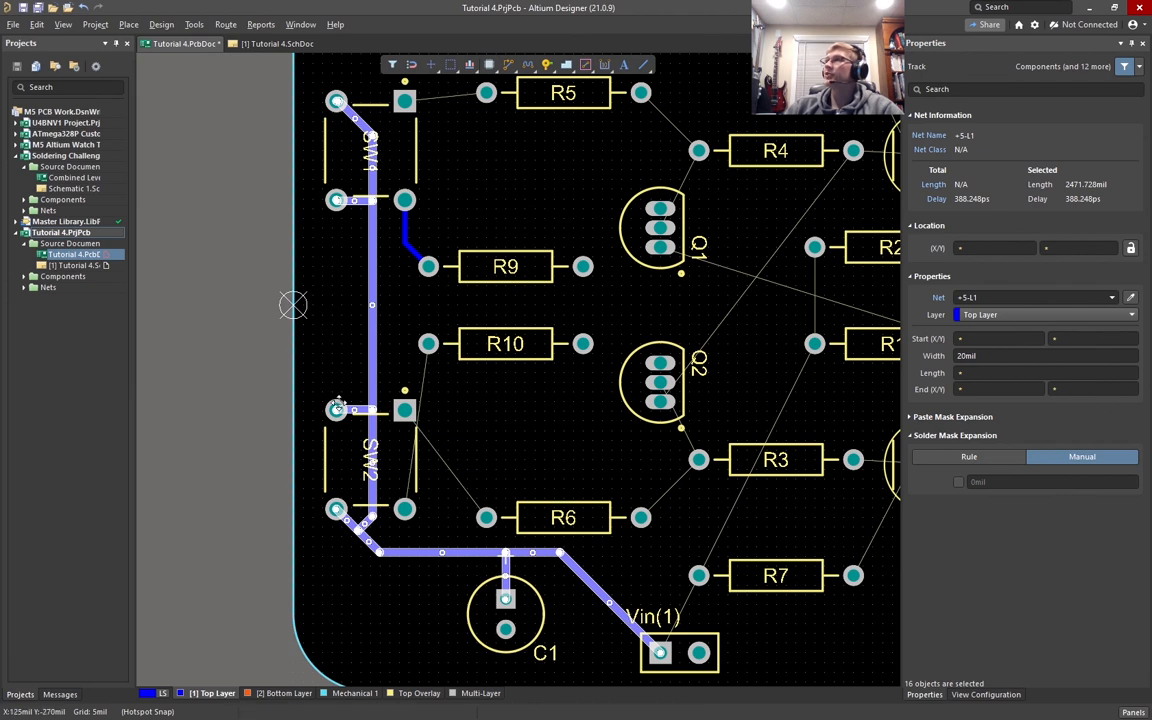
right_drag(547, 376, 516, 392)
click(988, 355)
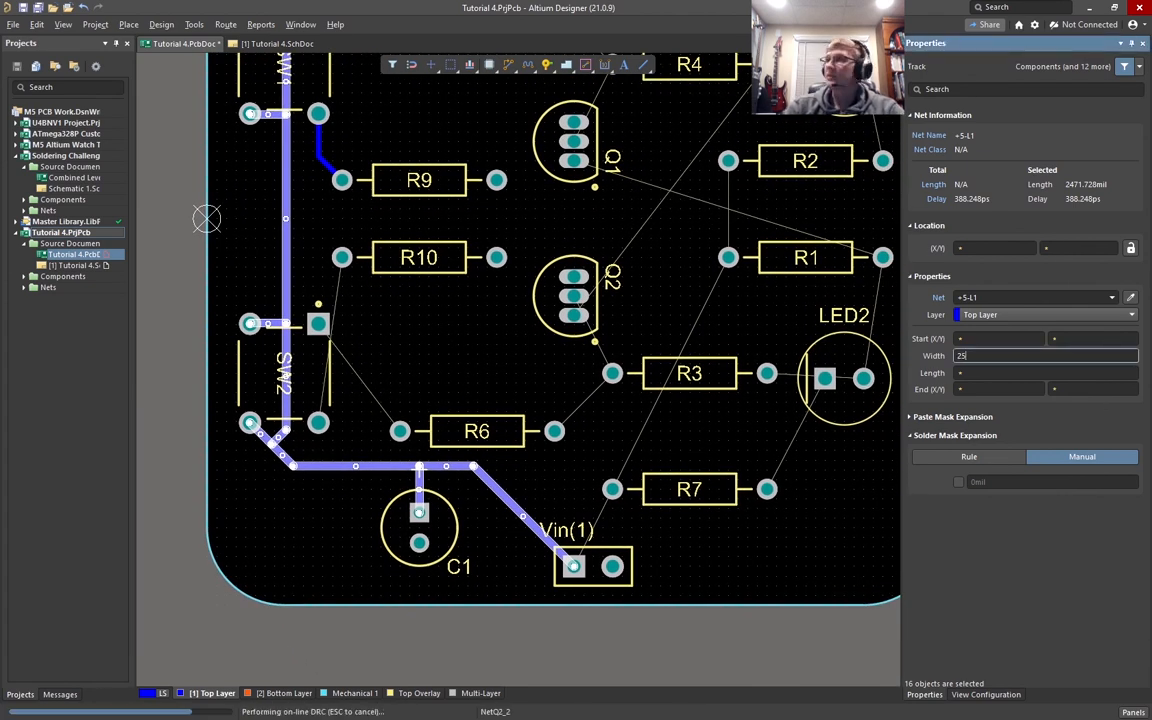
text(25)
key(Return)
click(257, 490)
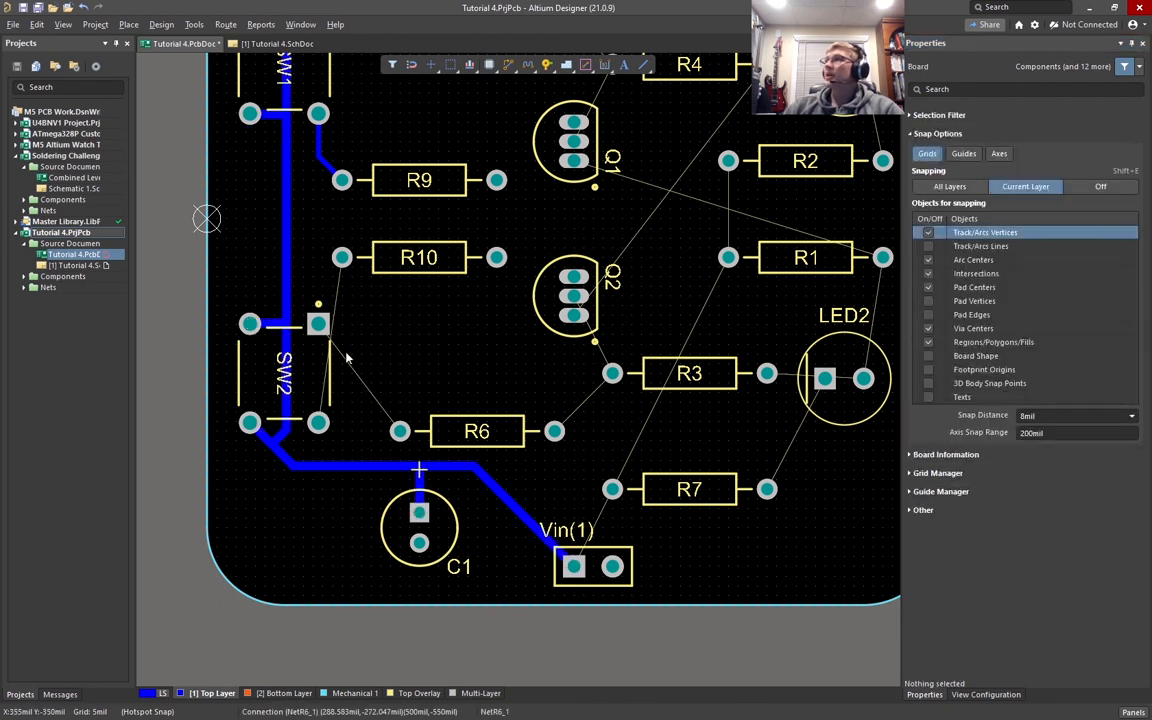
Route a short 25mil +5-L1 track on the Top Layer downward from pad 2 of R1, ending in a diagonal bend
right_drag(453, 365, 334, 386)
ctrl+scroll(707, 429, up, 6)
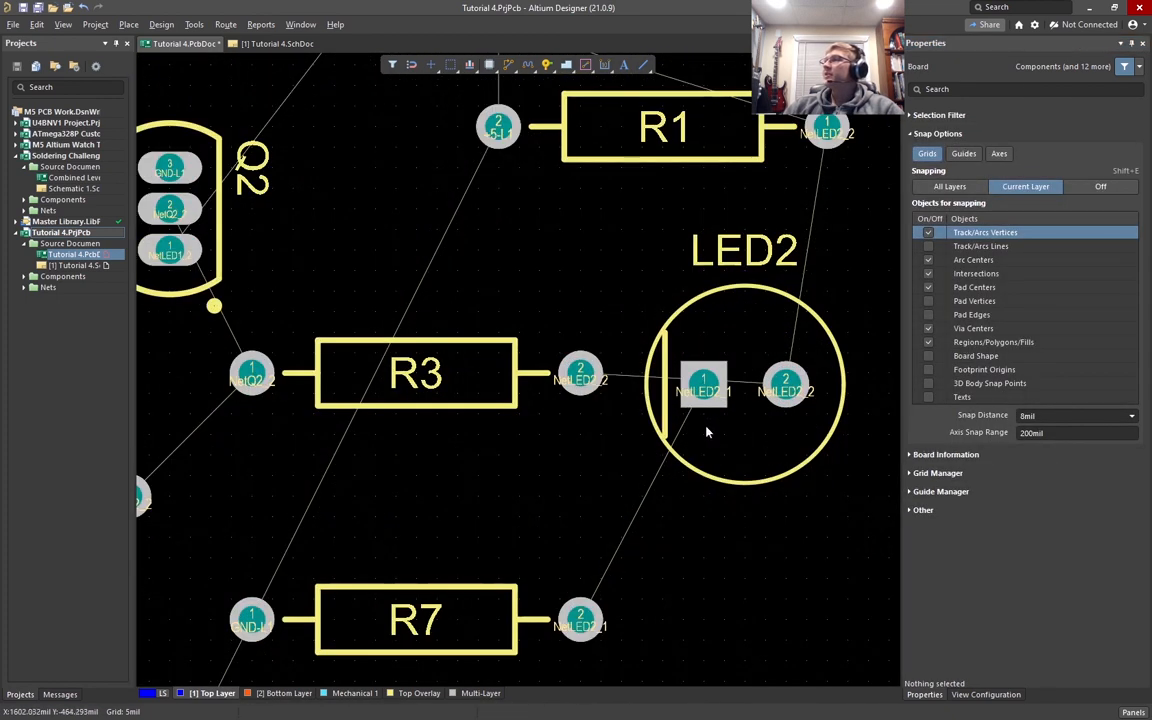
ctrl+scroll(706, 519, down, 2)
right_drag(491, 269, 551, 499)
ctrl+scroll(496, 371, up, 2)
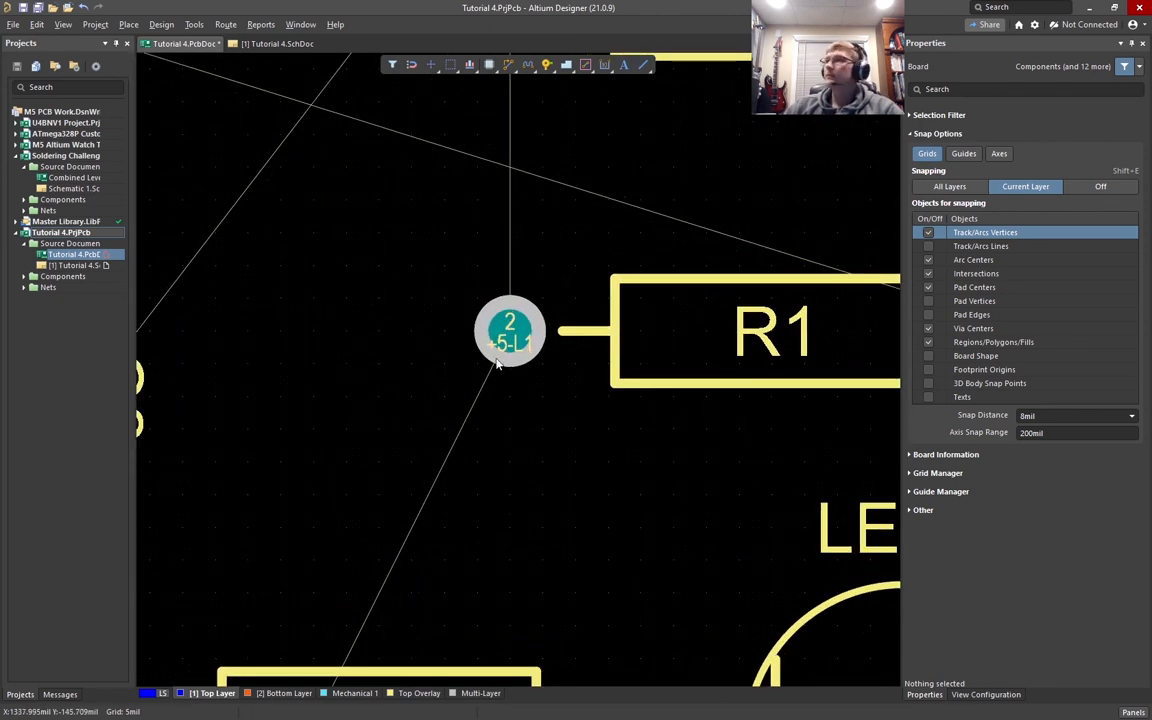
key(ctrl+w)
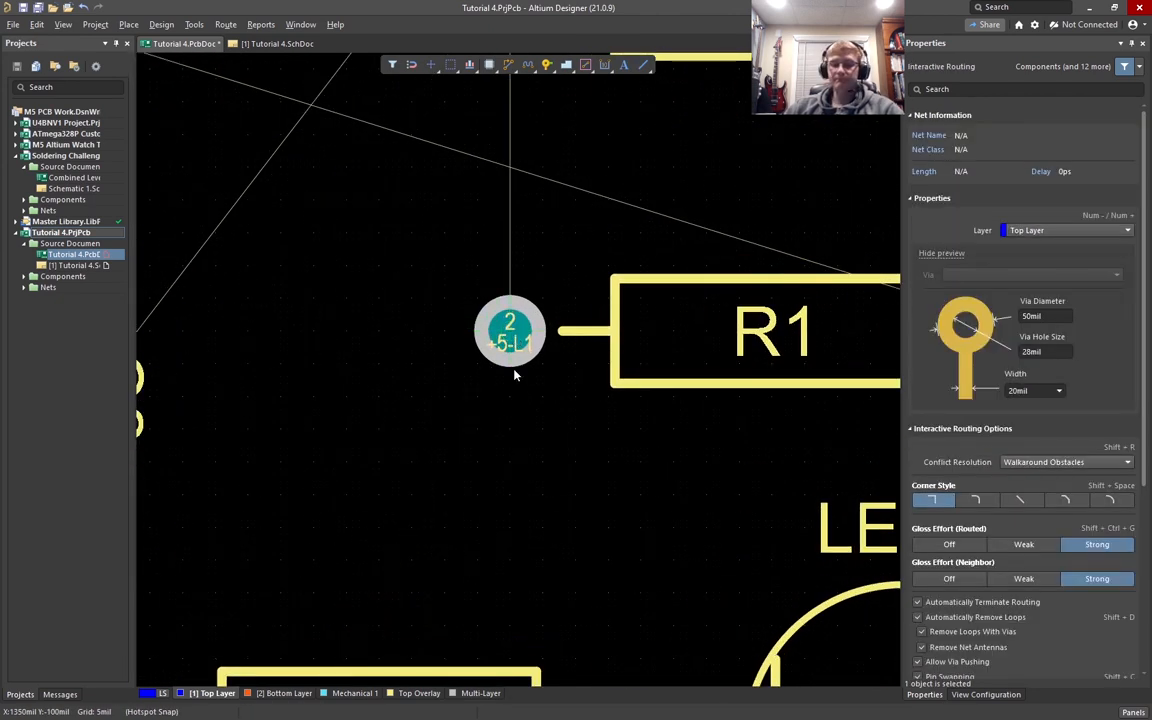
click(514, 370)
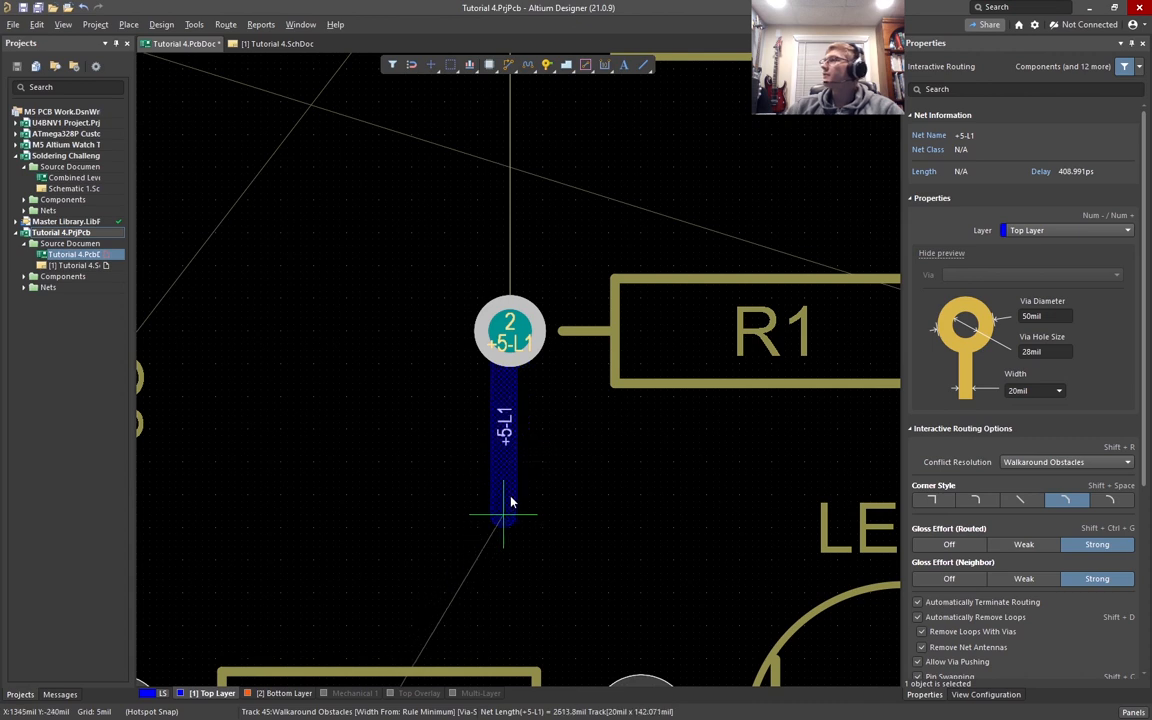
key(3)
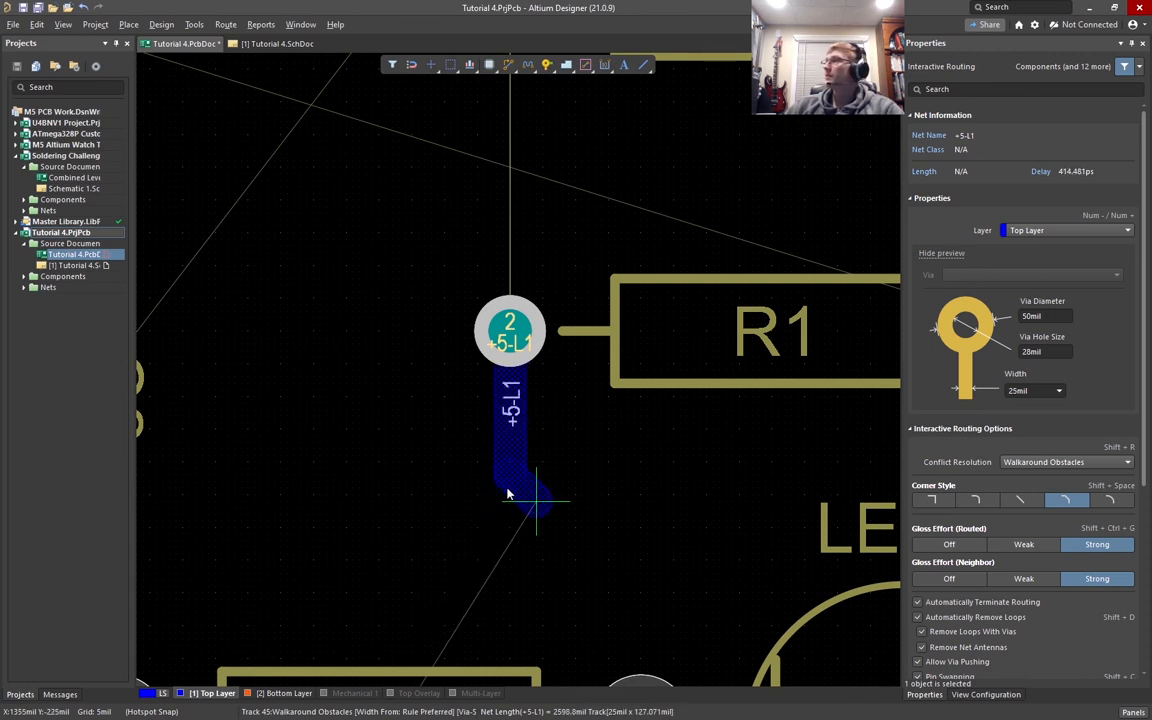
click(481, 521)
ctrl+scroll(386, 483, down, 5)
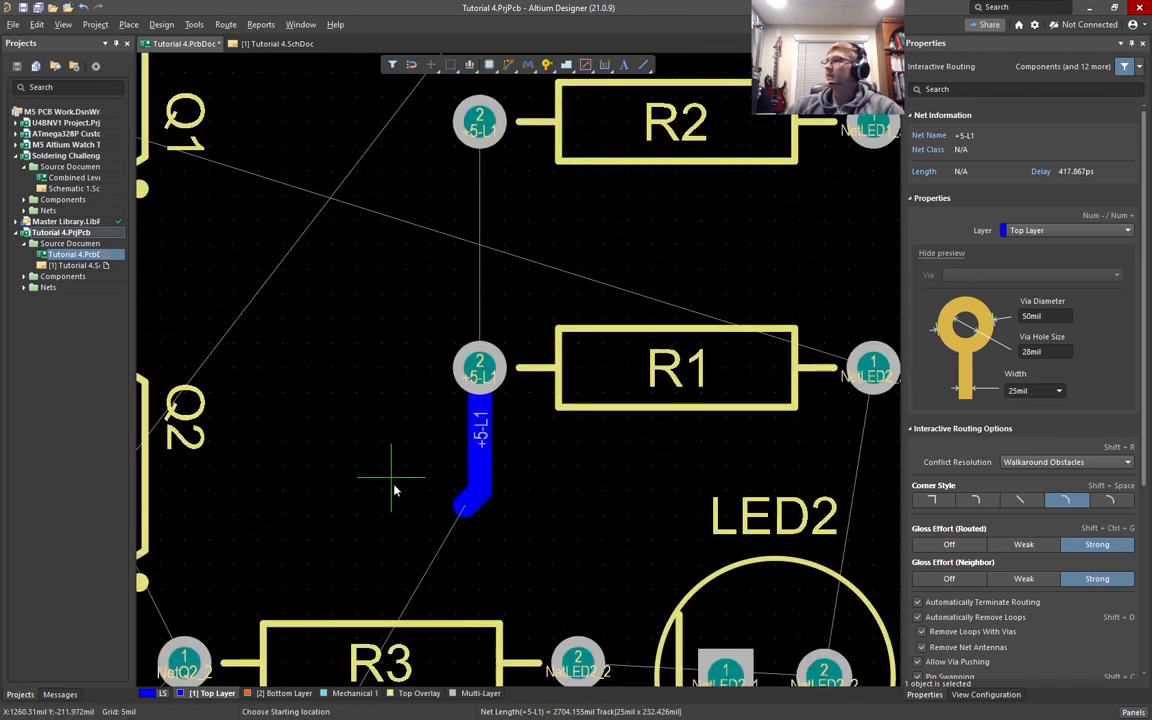
key(Escape)
key(Escape)
Select the short +5-L1 track segments and pad 2 of R1, and extend the selection to the whole +5-L1 net
right_drag(445, 455, 657, 315)
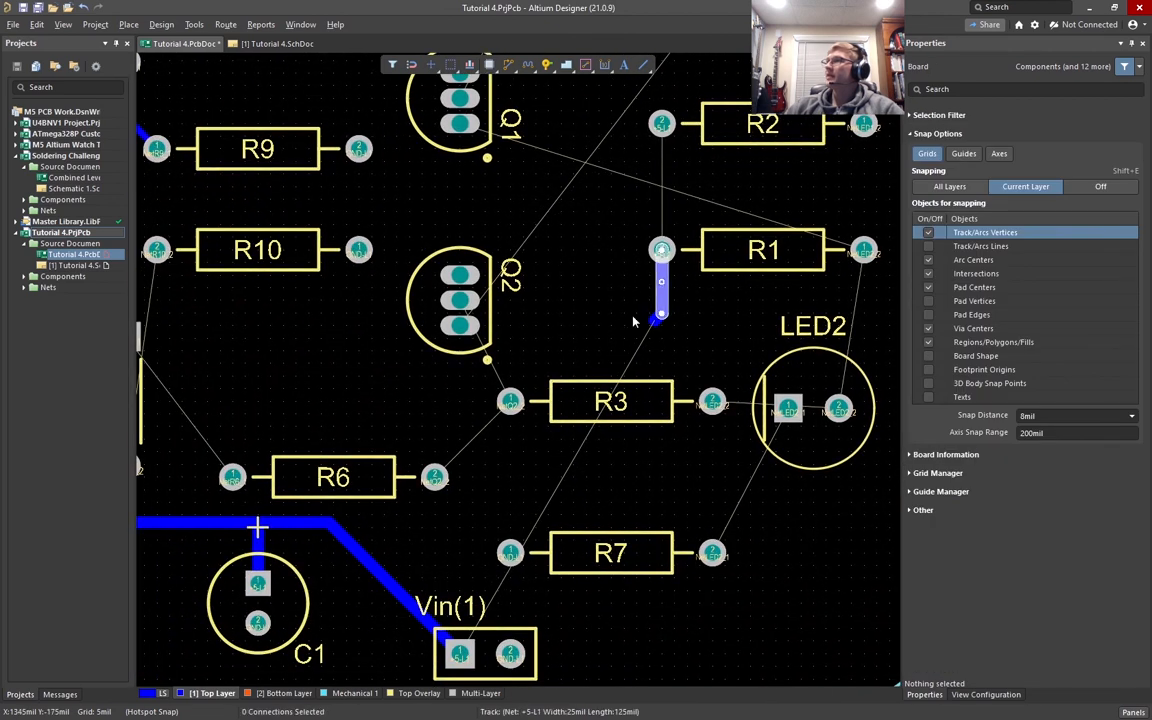
click(633, 321)
shift+click(655, 319)
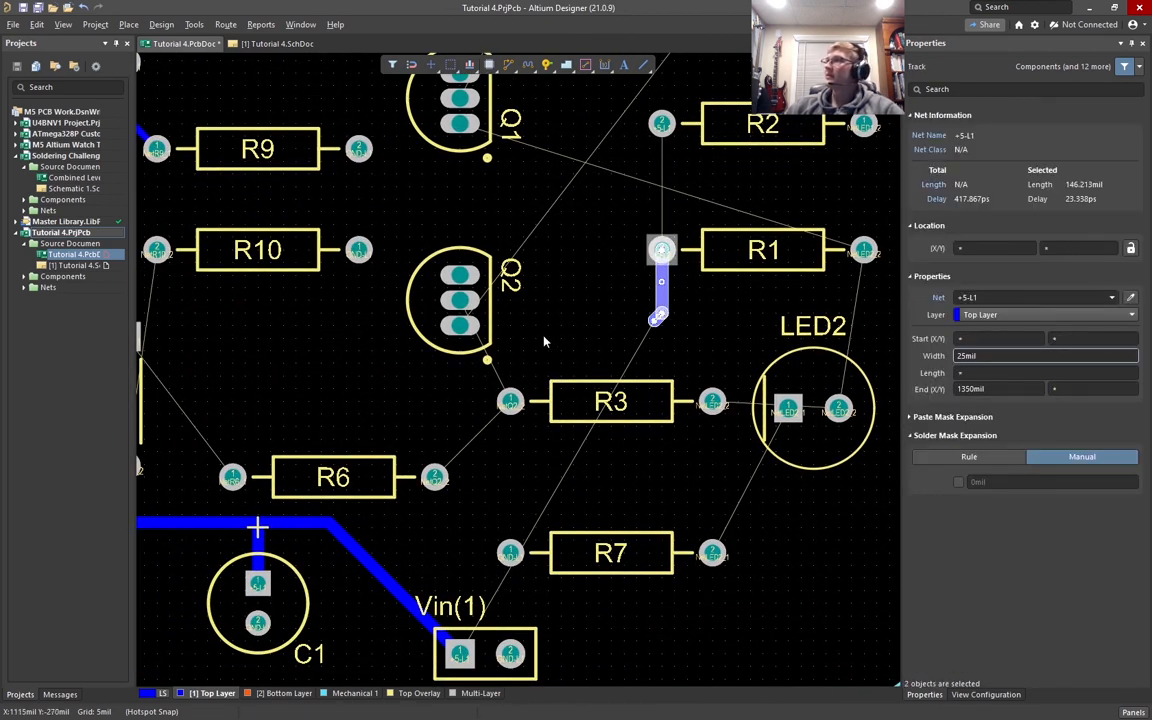
shift+click(663, 251)
ctrl+scroll(666, 258, up, 4)
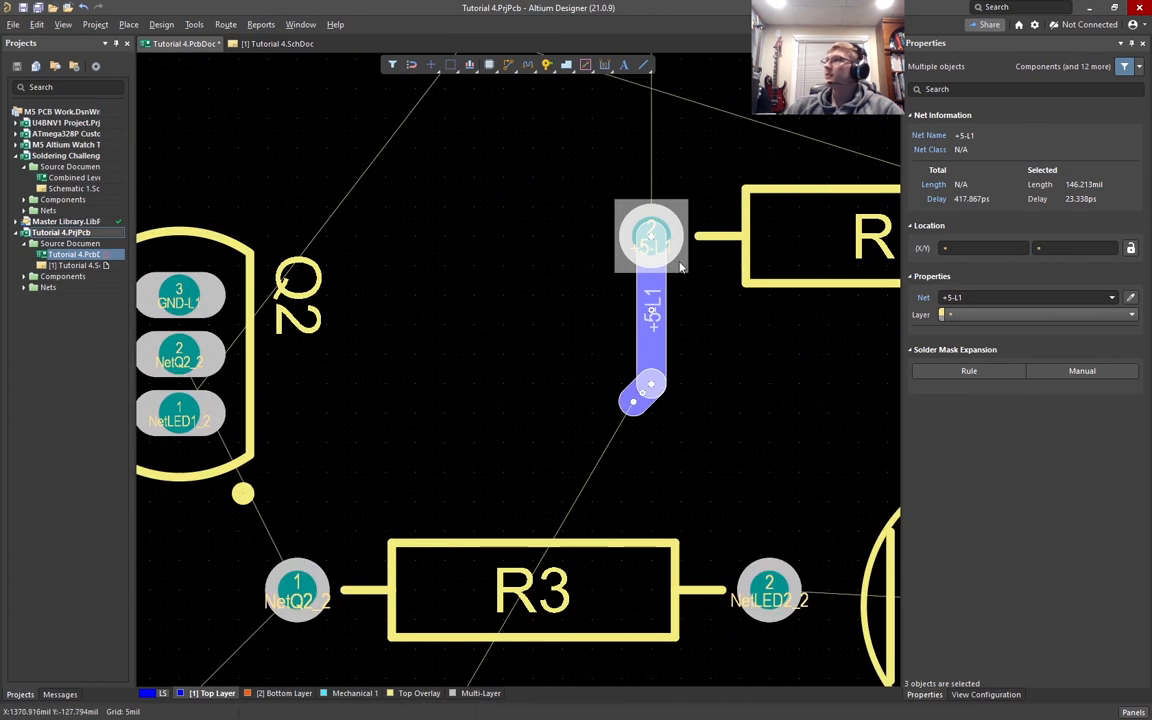
ctrl+scroll(640, 235, down, 2)
ctrl+scroll(640, 292, down, 2)
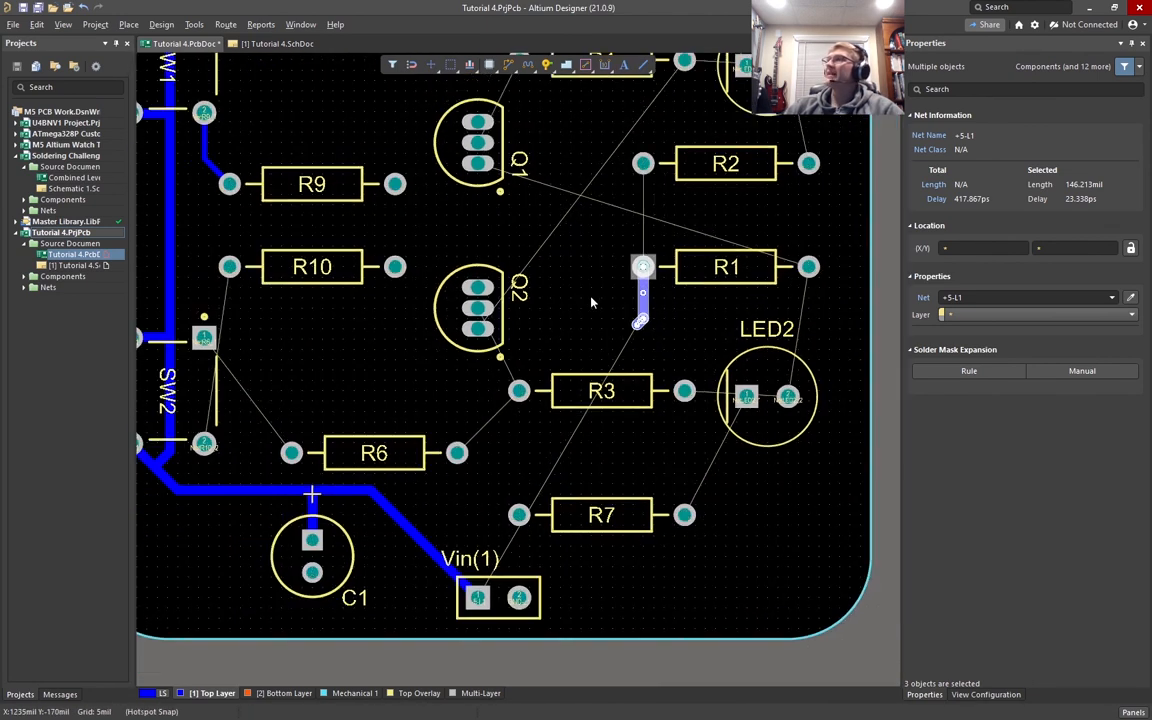
ctrl+scroll(563, 305, down, 1)
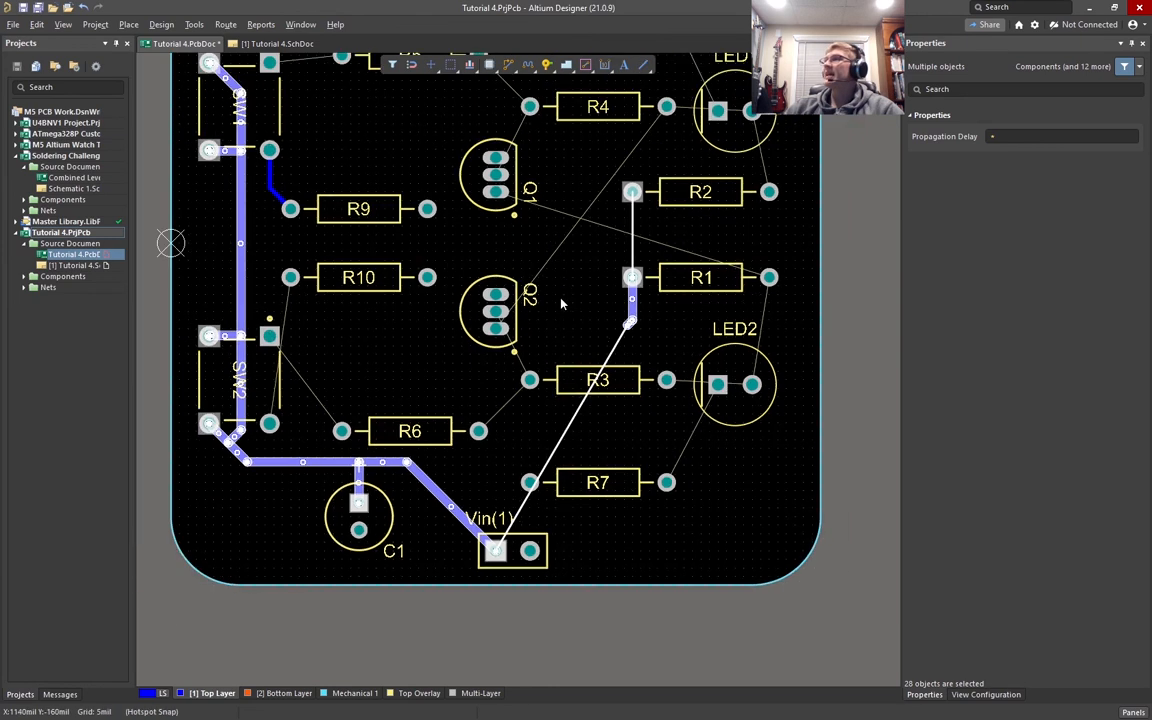
right_drag(567, 292, 668, 350)
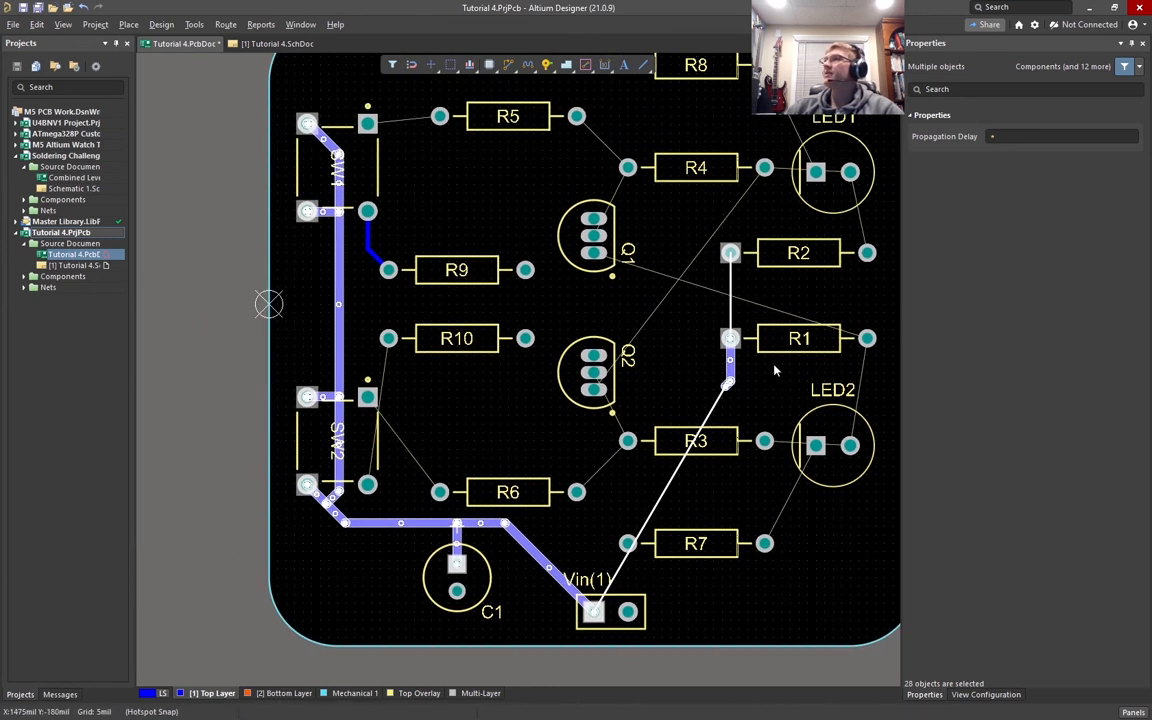
ctrl+scroll(772, 375, up, 5)
ctrl+scroll(684, 363, down, 4)
Delete the short +5-L1 track segments below pad 2 of R1
click(651, 348)
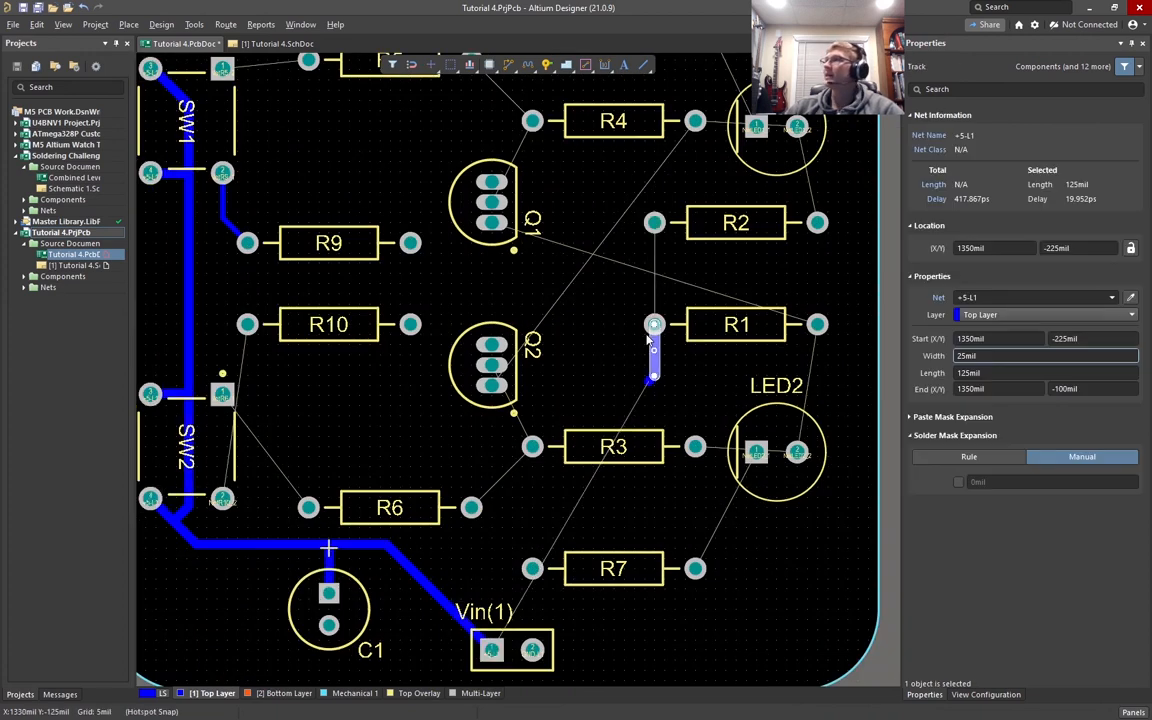
ctrl+scroll(660, 355, up, 4)
click(626, 430)
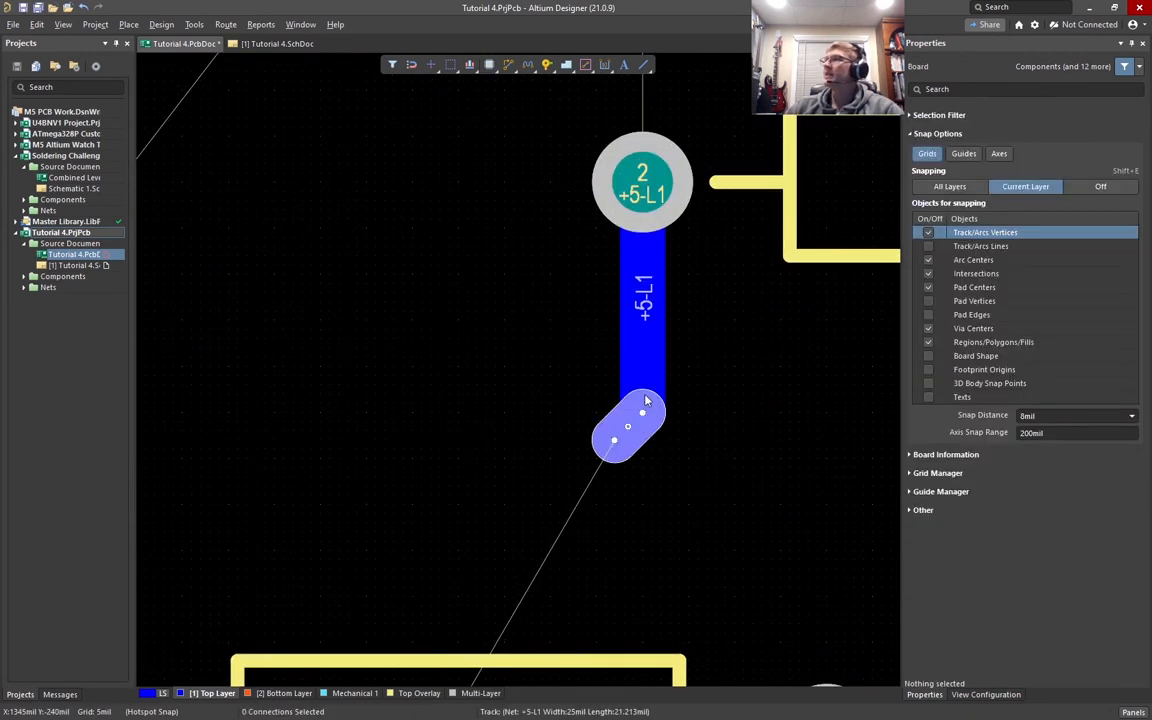
key(Delete)
ctrl+scroll(643, 347, down, 6)
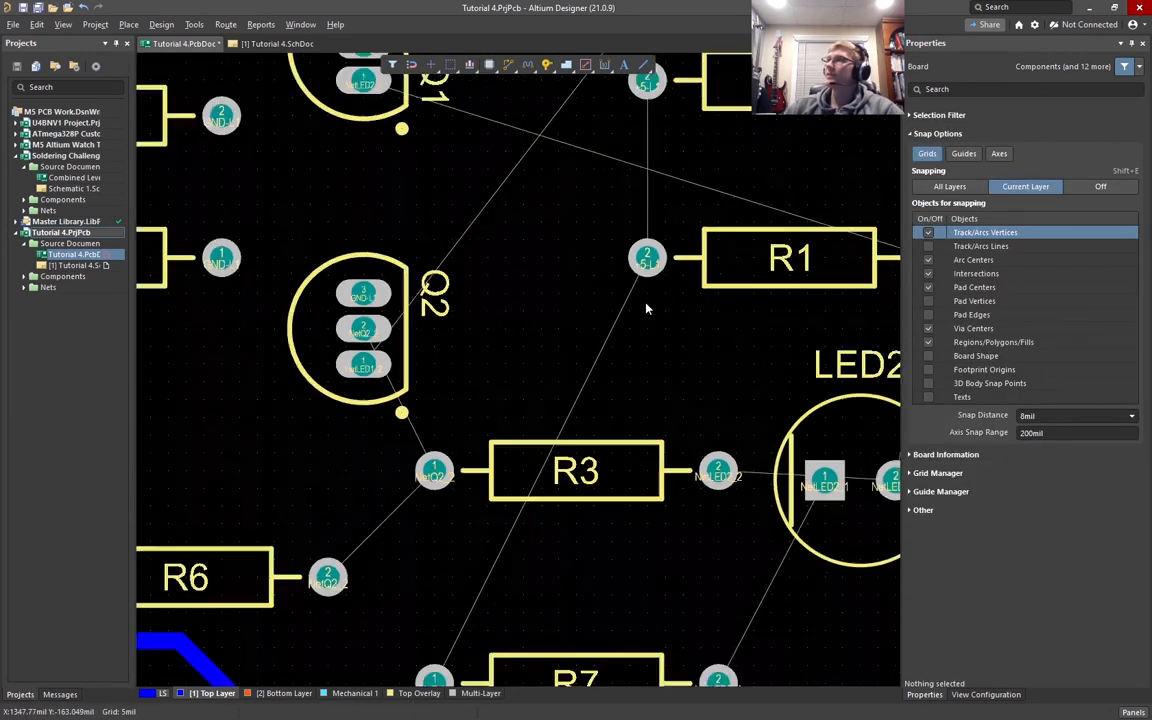
Route a 20mil NetR6_1 track on the Top Layer from pad 1 of SW2 to pad 1 of R6
right_drag(486, 405, 564, 298)
ctrl+scroll(456, 345, up, 5)
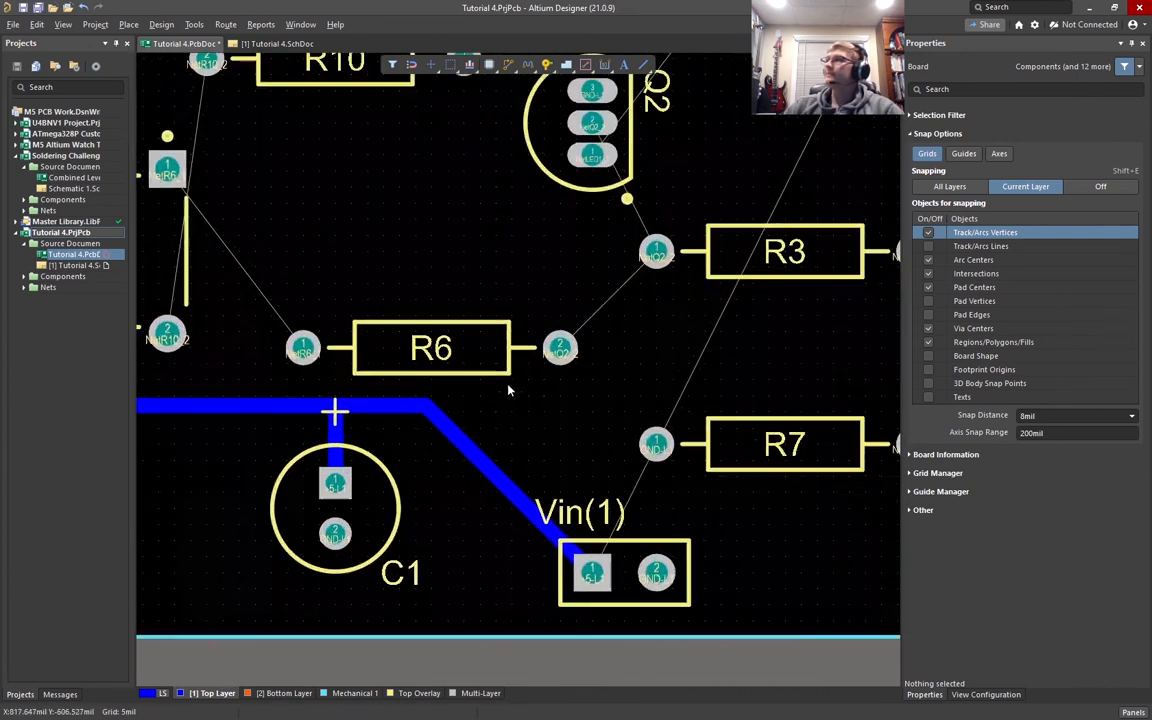
right_drag(481, 445, 573, 543)
click(420, 308)
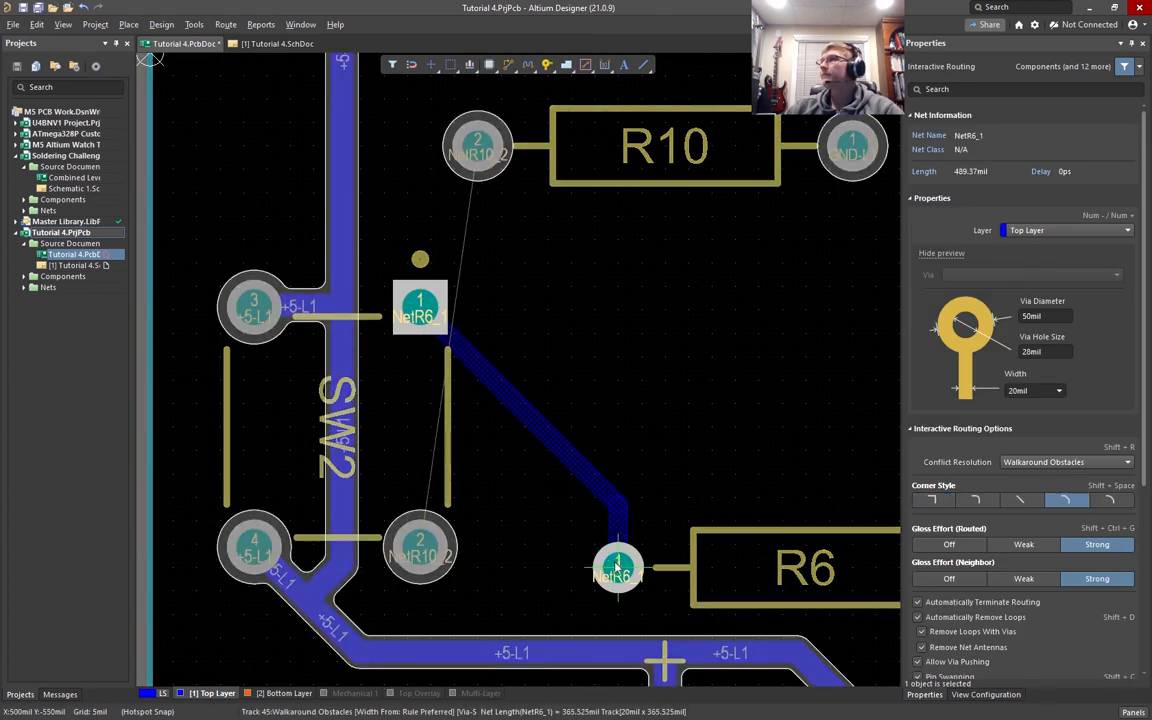
click(617, 566)
right_click(610, 562)
Switch to the Bottom Layer and route a 20mil NetR10_2 track from pad 2 of SW2 to pad 2 of R10
ctrl+scroll(501, 517, down, 5)
right_drag(640, 468, 588, 494)
ctrl+scroll(522, 509, down, 1)
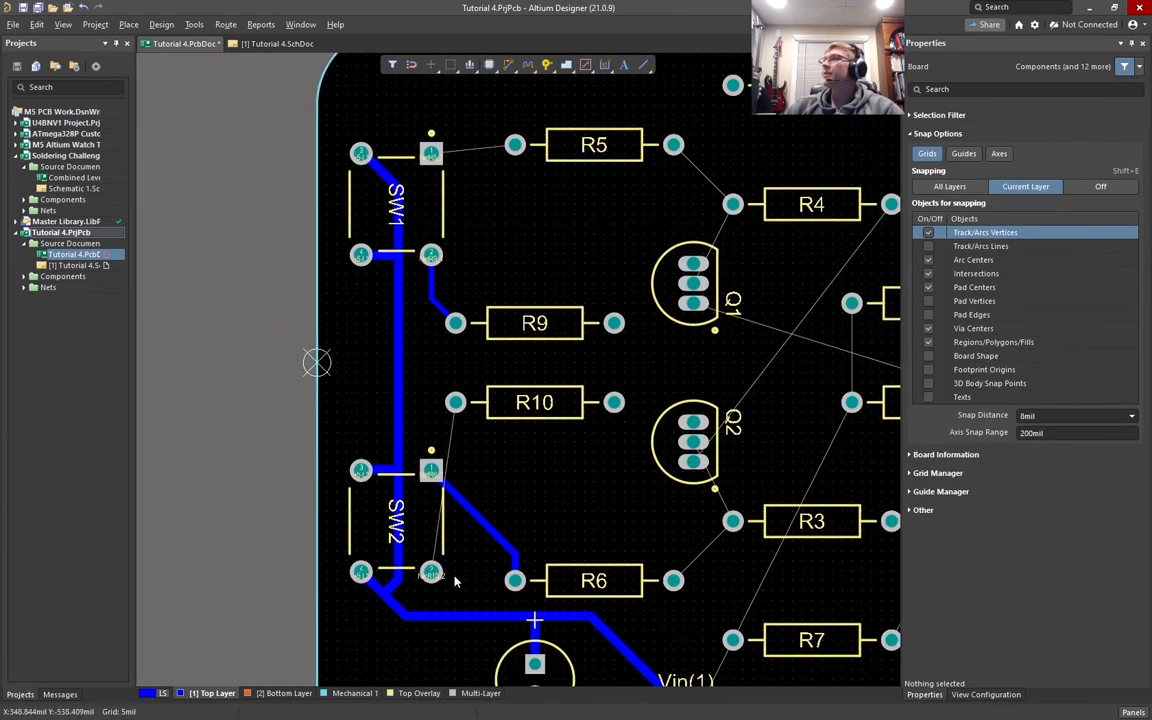
ctrl+scroll(455, 581, up, 4)
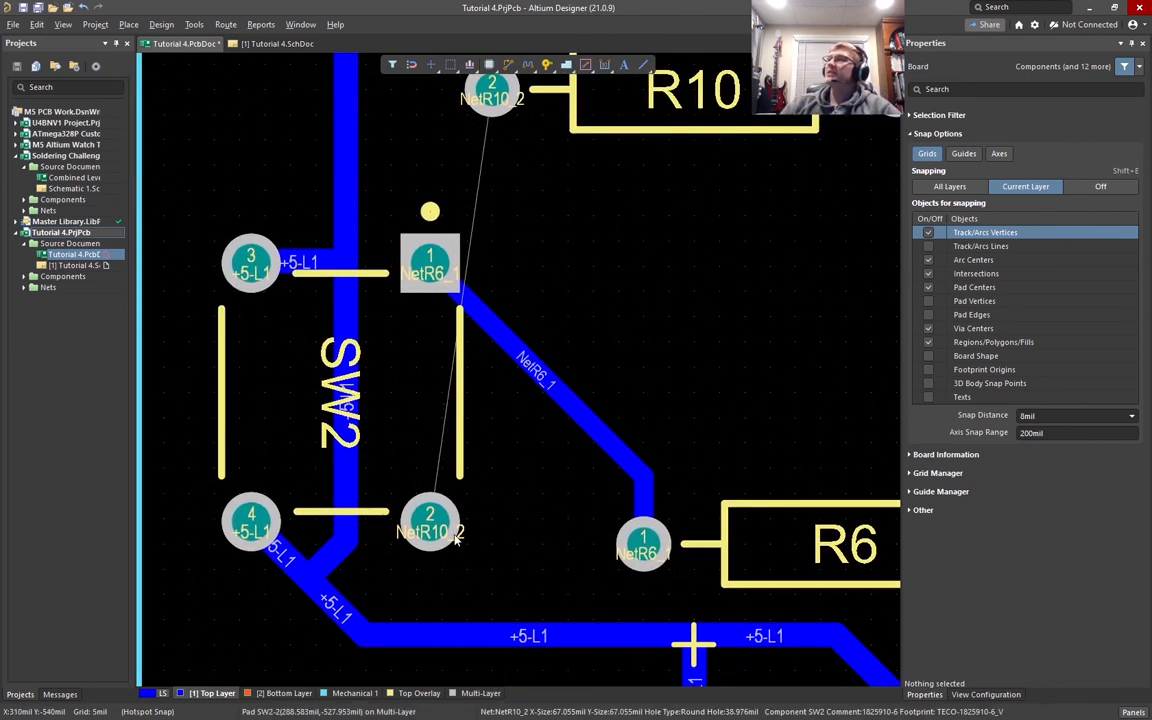
right_drag(513, 177, 526, 225)
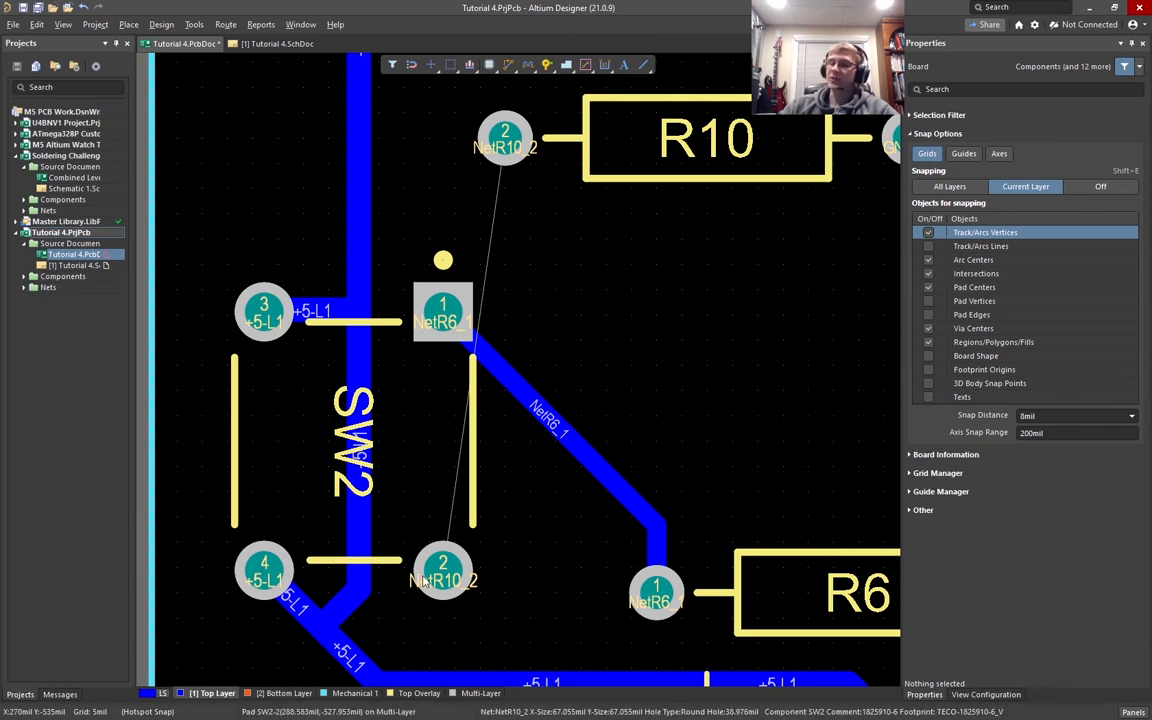
key(KP_Multiply)
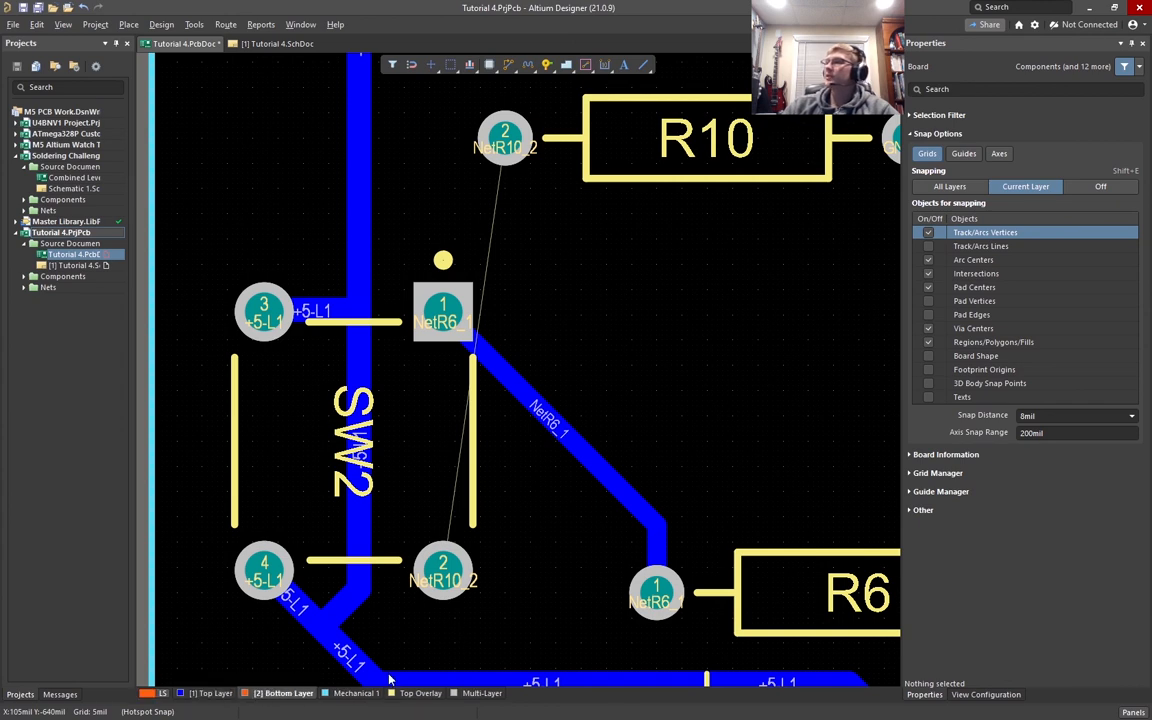
key(ctrl+w)
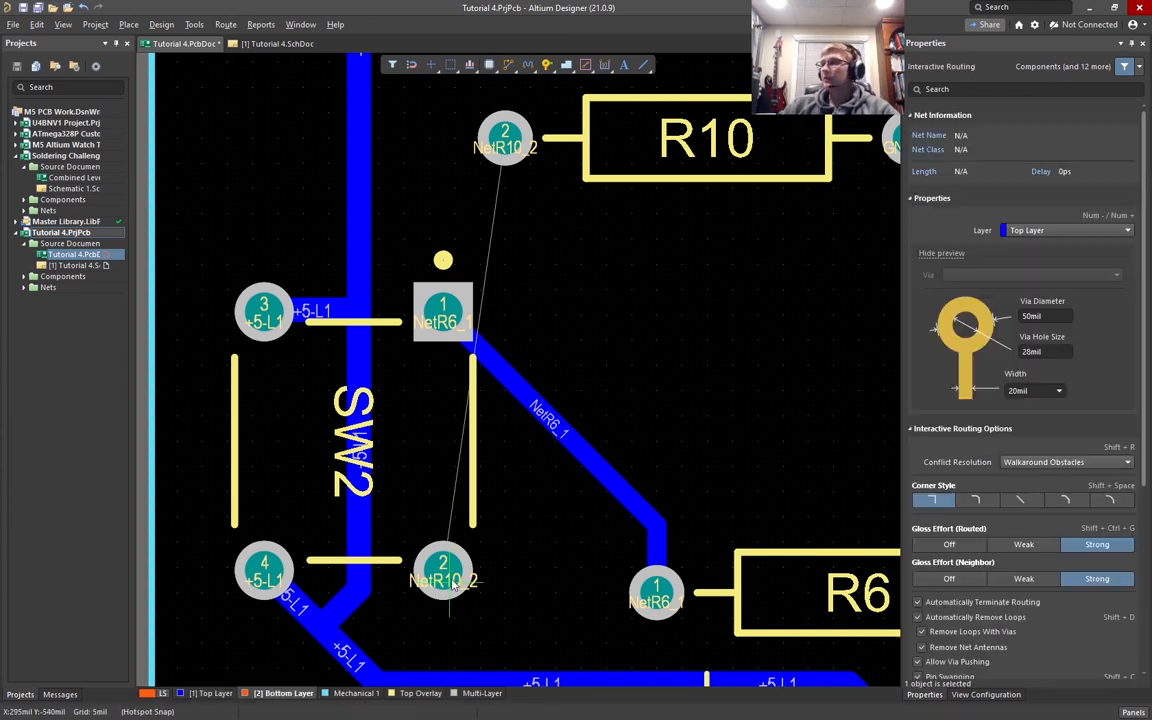
click(445, 574)
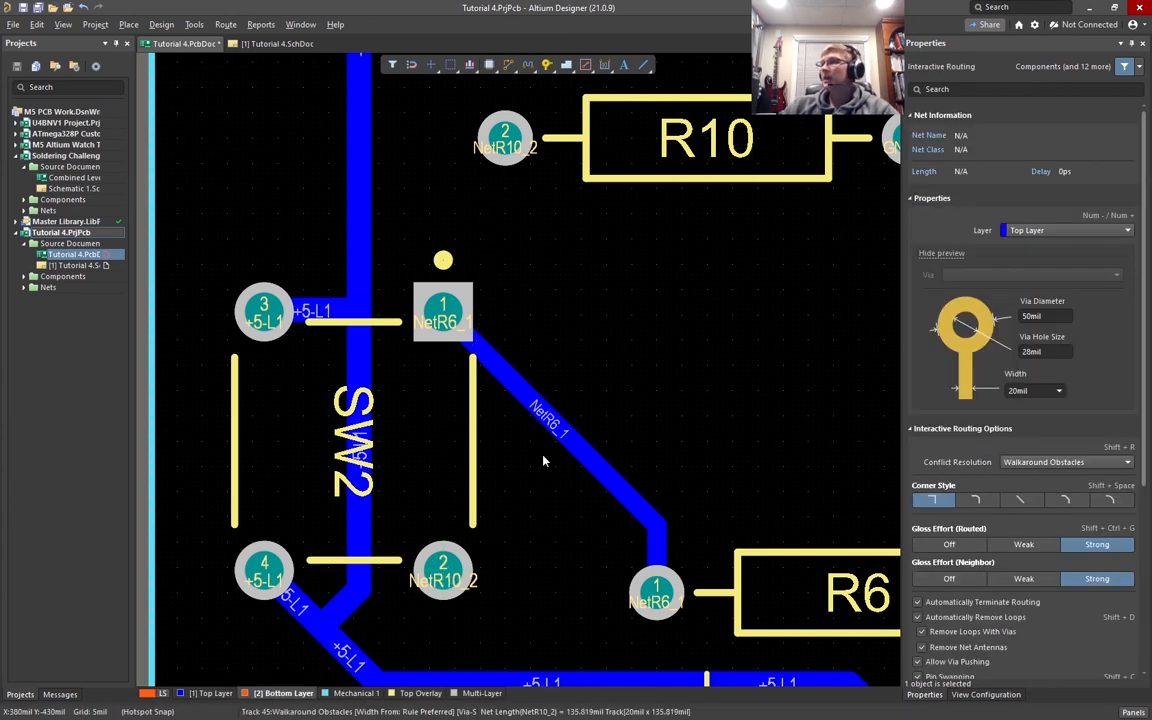
click(507, 145)
Switch back to the Top Layer and route a 20mil NetR5_2 track from pad 1 of SW1 to pad 2 of R5
ctrl+scroll(612, 336, down, 2)
right_drag(612, 336, 551, 390)
right_drag(653, 370, 507, 573)
ctrl+scroll(459, 357, down, 2)
ctrl+scroll(347, 128, up, 6)
right_drag(347, 128, 420, 249)
click(356, 232)
right_click(470, 283)
key(KP_Multiply)
click(356, 232)
click(498, 200)
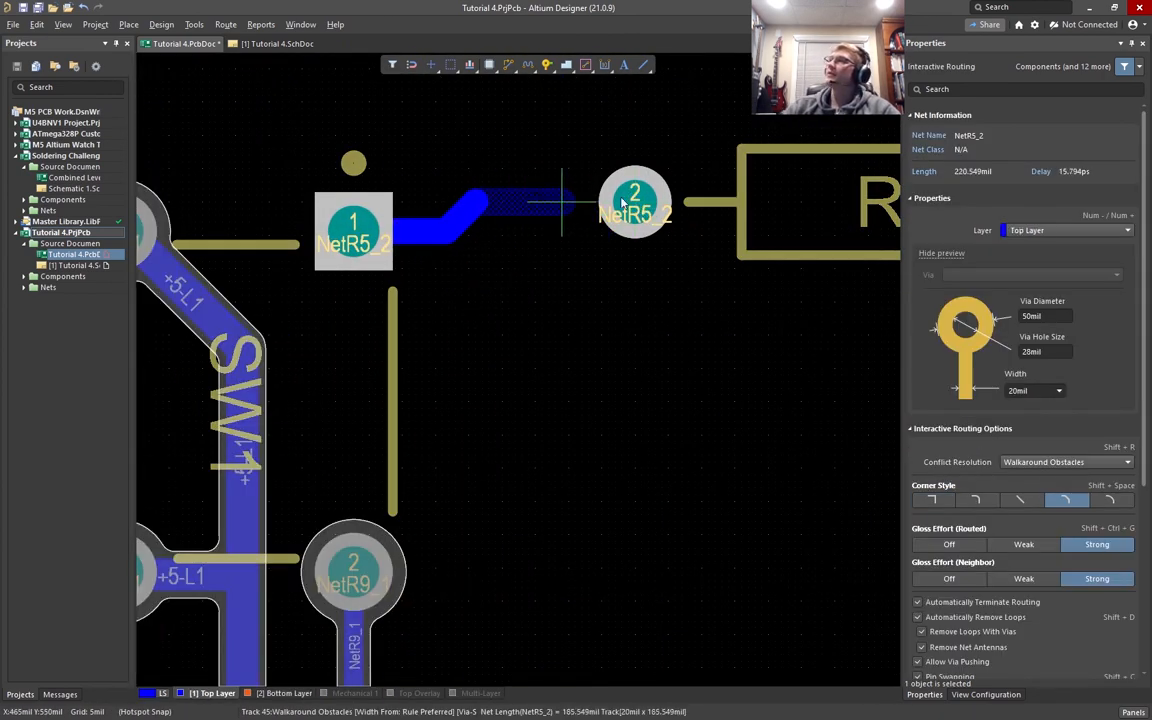
click(634, 203)
Route a 20mil NetQ1_2 track on the Top Layer from pad 1 of R5, bending outward, to pad 2 of Q1
ctrl+scroll(471, 229, down, 3)
ctrl+scroll(459, 288, up, 3)
right_drag(700, 264, 509, 205)
click(490, 87)
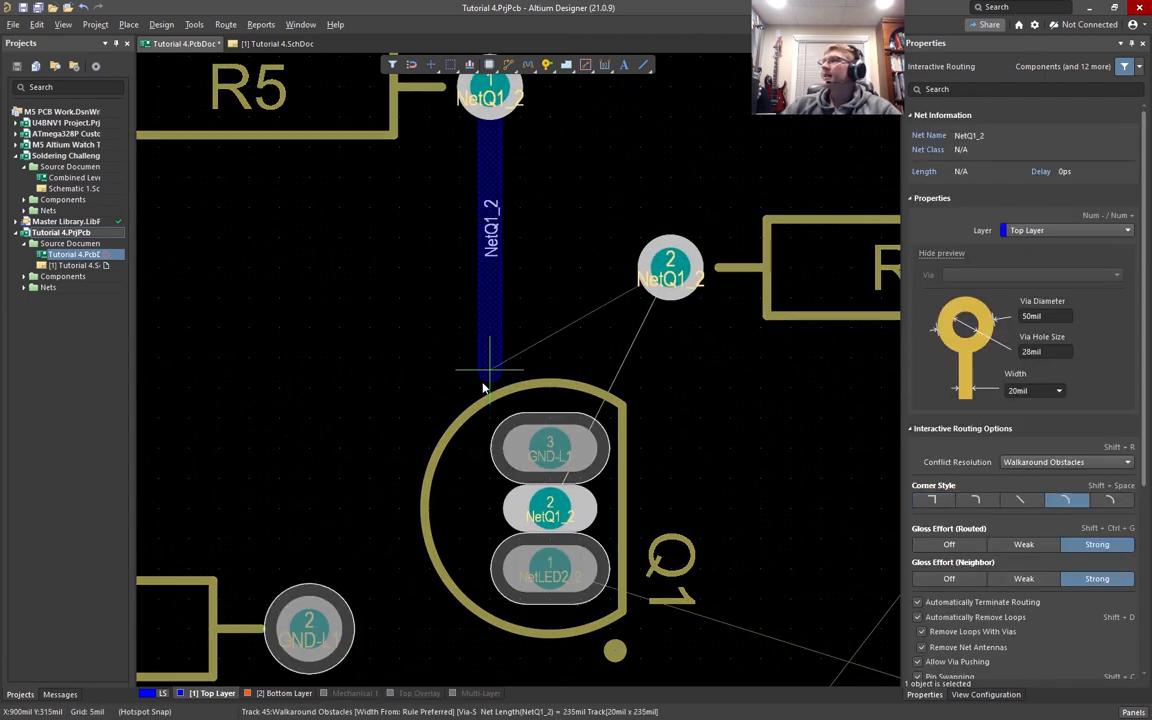
click(429, 278)
click(549, 508)
Connect pad 2 of R4 to the vertical NetQ1_2 track above Q1 with a 20mil track and delete the leftover segment
click(670, 267)
click(432, 345)
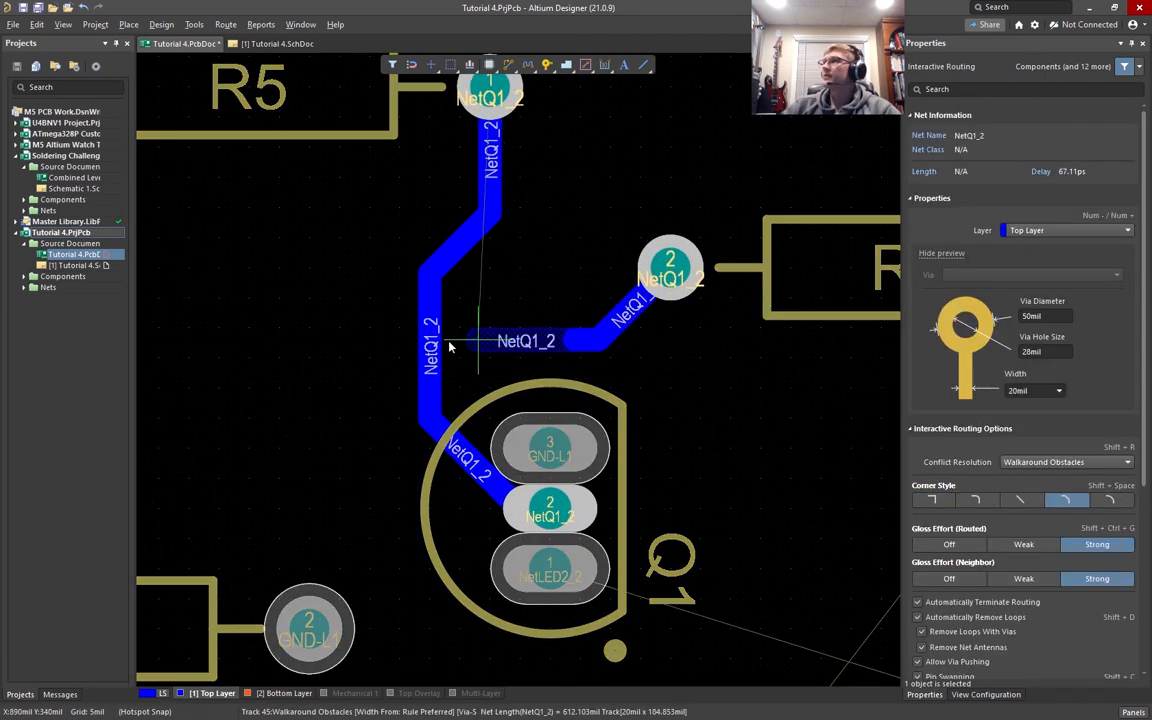
right_click(473, 345)
ctrl+scroll(604, 353, up, 4)
right_drag(604, 353, 543, 334)
click(508, 318)
key(Delete)
ctrl+scroll(700, 377, down, 3)
mouse_move(700, 377)
right_down()
mouse_move(378, 441)
mouse_move(561, 122)
right_up()
ctrl+scroll(378, 441, down, 3)
right_drag(621, 577, 466, 367)
ctrl+scroll(359, 557, up, 2)
key(ctrl+w)
click(422, 488)
click(602, 314)
scroll(613, 453, up, 3)
click(601, 532)
right_click(551, 527)
right_click(551, 527)
key(ctrl+z)
Route 20mil NetQ2_2 tracks on the Top Layer from pad 2 of R6 to pad 1 of R3 and on to pad 2 of Q2
right_drag(473, 625, 548, 484)
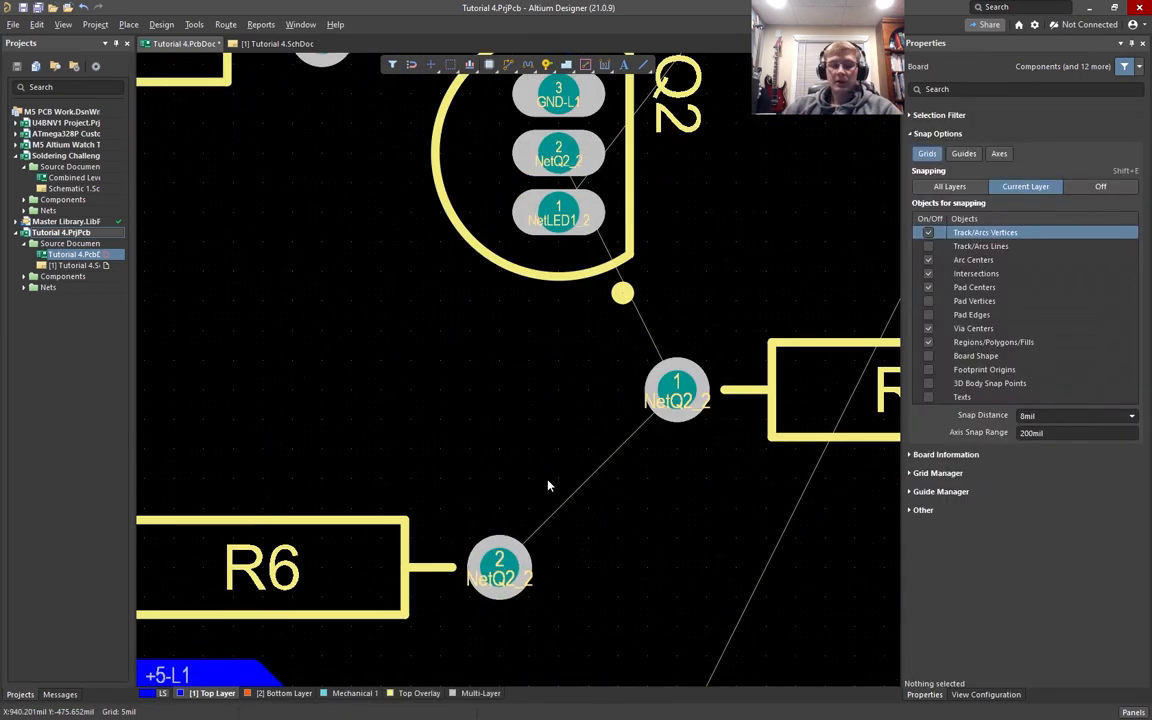
key(ctrl+w)
click(499, 567)
click(676, 391)
click(559, 154)
click(676, 391)
Route a 20mil NetQ2_2 track from pad 2 of R6 to pad 2 of Q2 on the side away from R3, sliding its diagonal segment
key(ctrl+w)
click(499, 567)
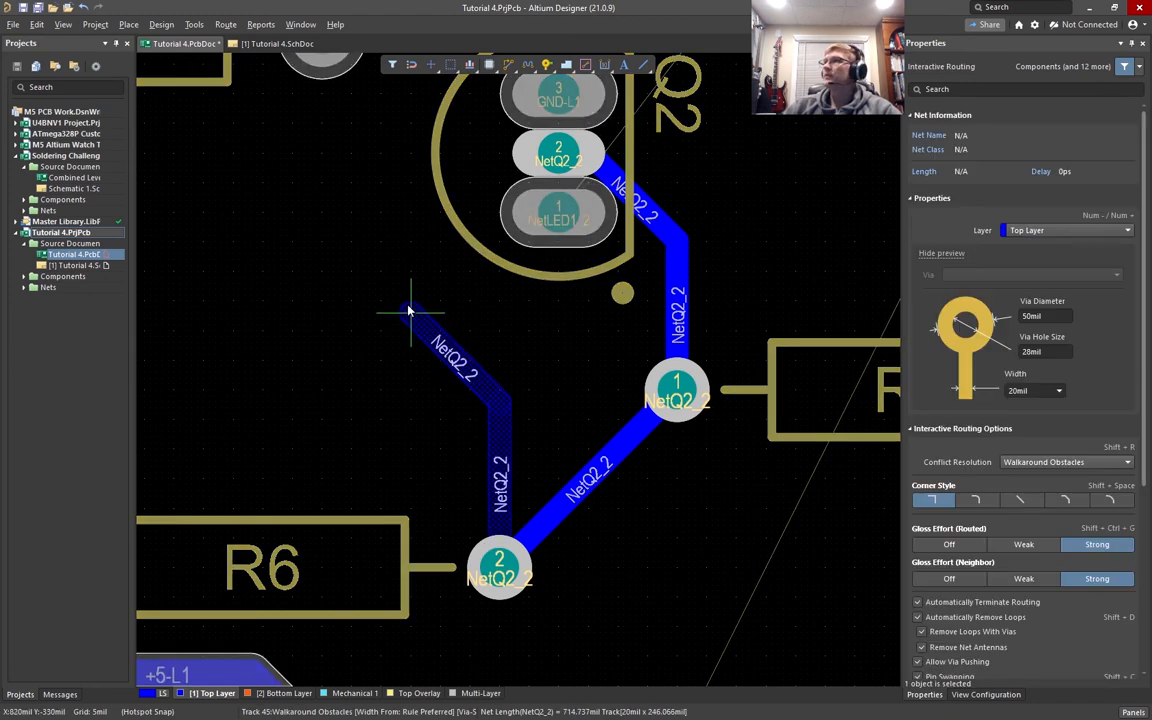
click(434, 336)
click(559, 154)
right_click(560, 158)
right_click(540, 354)
click(482, 385)
Route 20mil NetQ2_2 tracks from the vertical track below Q2 to pad 1 of R3 and from pad 2 of R6 to the vertical track
key(ctrl+w)
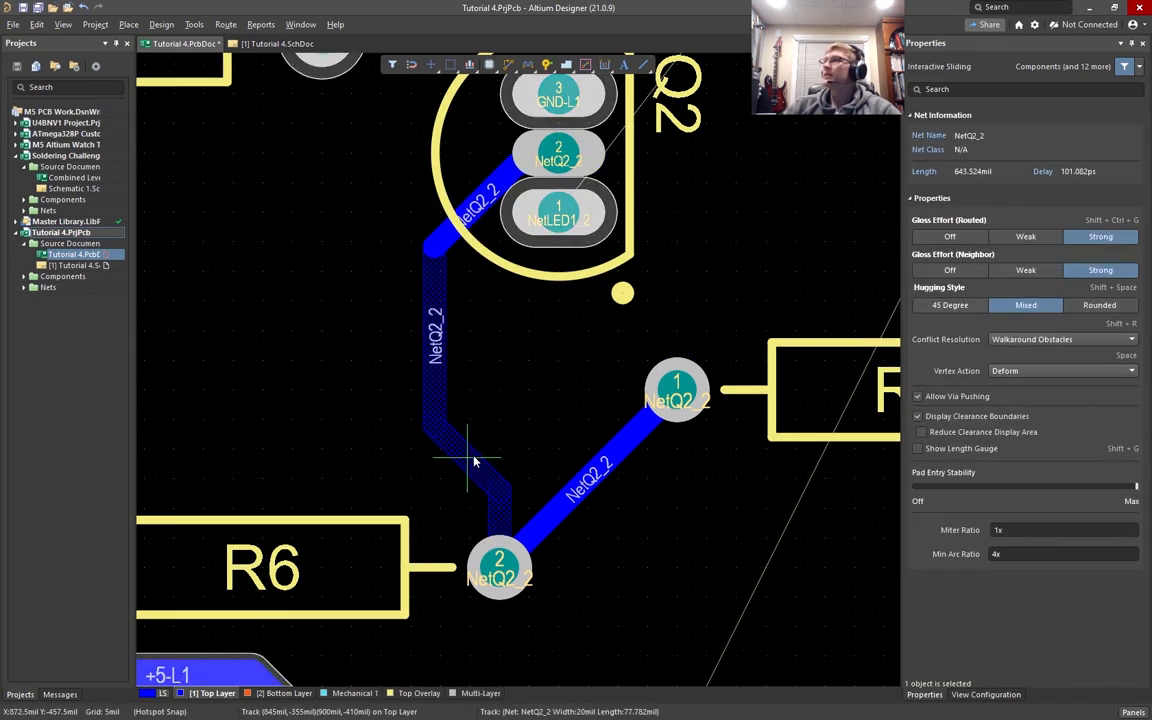
click(434, 326)
click(676, 391)
click(499, 567)
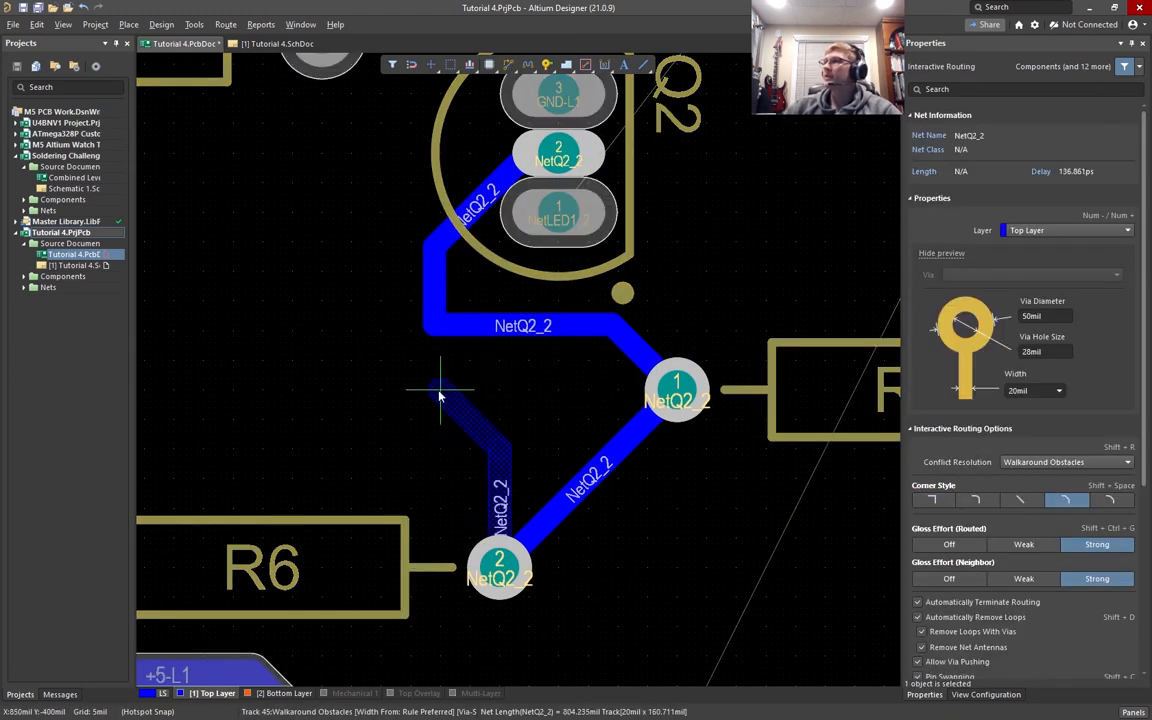
click(435, 327)
right_click(440, 334)
Delete the diagonal NetQ2_2 track between R6 and R3 and adjust the vertical segment running down to R6
click(563, 501)
key(Delete)
ctrl+scroll(430, 502, up, 3)
click(435, 473)
drag(435, 473, 421, 473)
ctrl+scroll(430, 522, down, 3)
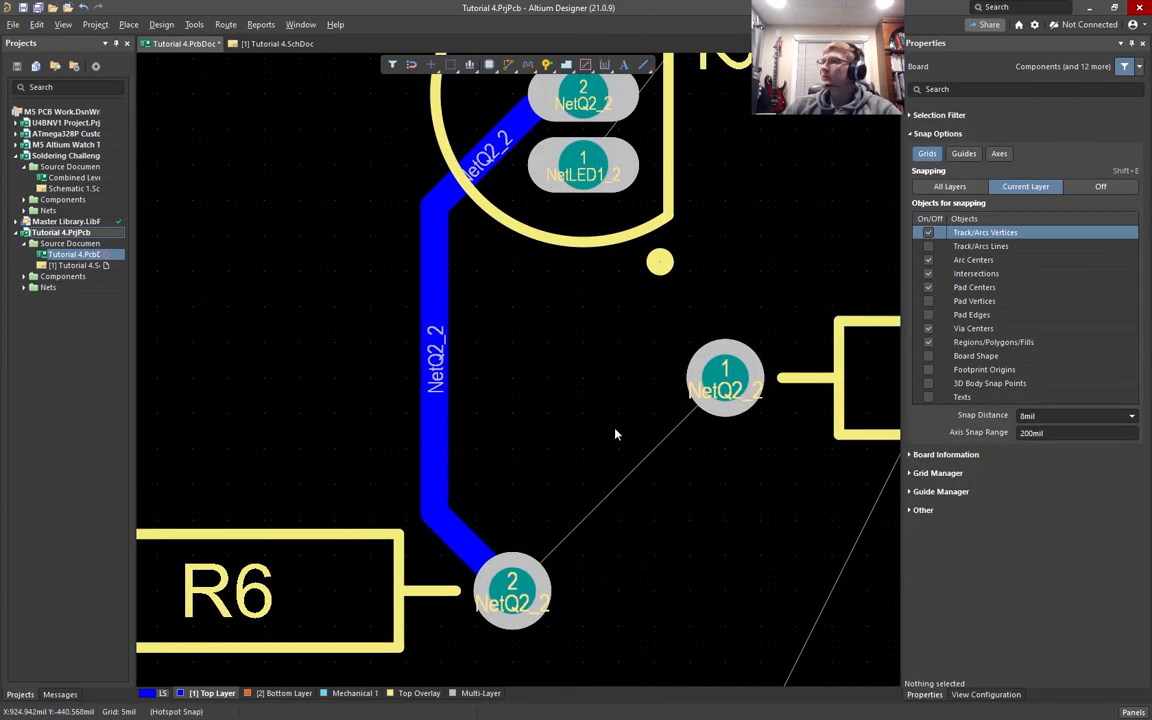
Route a NetQ2_2 track on the Top Layer from pad 1 of R3 to the vertical track between Q2 and R6
key(ctrl+w)
click(725, 378)
click(434, 326)
right_click(434, 330)
ctrl+scroll(375, 454, down, 3)
Route a NetLED2_2 track on the Top Layer from pad 2 of R3 around pad 1 to pad 2 of LED2
ctrl+scroll(761, 453, up, 6)
right_drag(761, 453, 384, 494)
key(ctrl+w)
click(273, 463)
click(743, 488)
ctrl+scroll(554, 527, up, 1)
right_drag(554, 527, 563, 421)
right_click(562, 421)
Slide segments of the NetLED2_2 track between R3 and LED2 to tidy its path around pad 1
ctrl+scroll(558, 424, up, 1)
ctrl+scroll(543, 257, down, 1)
right_drag(543, 257, 566, 405)
drag(610, 396, 632, 372)
drag(452, 438, 432, 427)
Route a NetLED1_2 track on the Top Layer from pad 1 of R4, passing below pad 1 of LED1, to pad 2 of LED1
ctrl+scroll(450, 430, down, 6)
right_drag(500, 310, 515, 578)
ctrl+scroll(620, 245, up, 4)
key(ctrl+w)
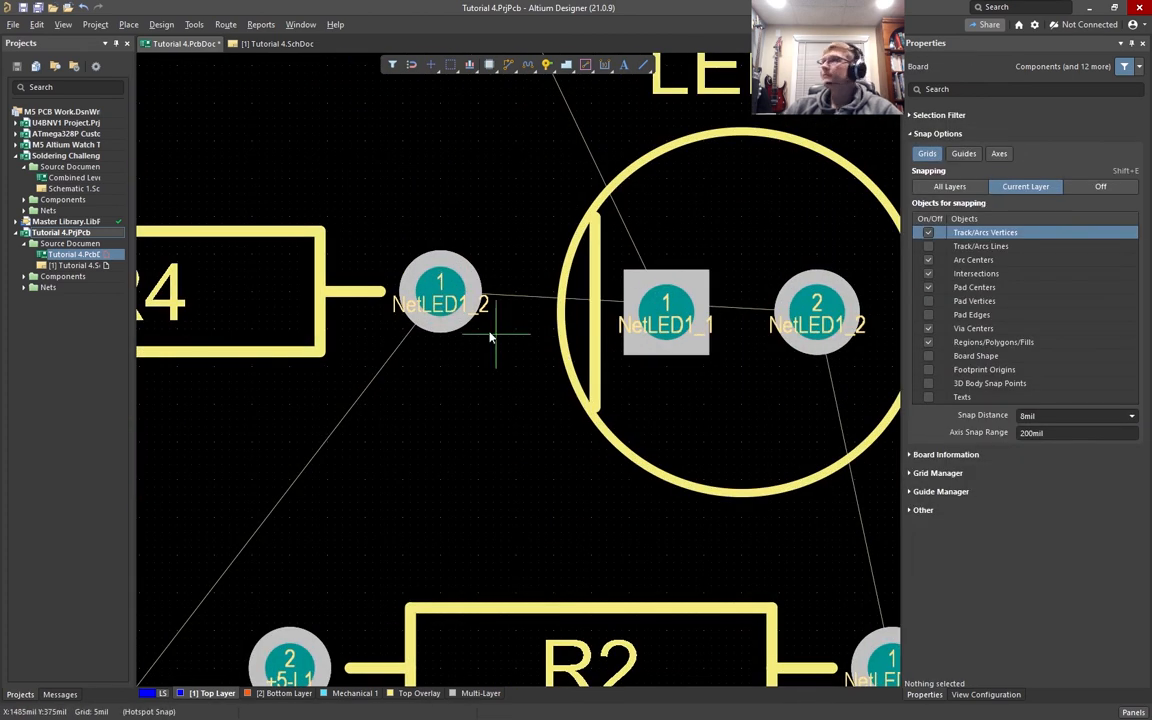
click(442, 290)
click(815, 311)
right_click(780, 335)
Route a 20mil NetLED1_1 track on the Top Layer from pad 2 of R8 to pad 1 of LED1
ctrl+scroll(697, 382, down, 2)
right_drag(697, 382, 713, 562)
key(ctrl+w)
click(538, 192)
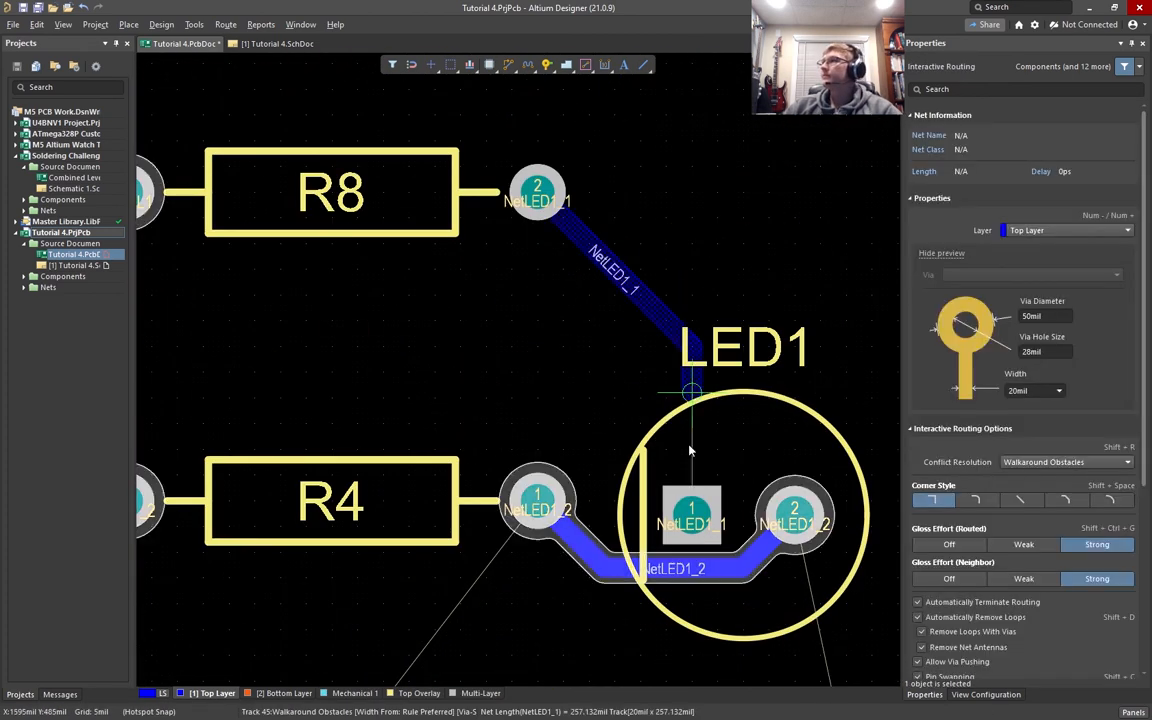
click(692, 514)
right_click(740, 478)
Route a 20mil NetLED2_1 track on the Top Layer from pad 2 of R7 to pad 1 of LED2
ctrl+scroll(715, 470, down, 4)
right_drag(620, 450, 589, 180)
ctrl+scroll(658, 445, up, 5)
right_drag(658, 445, 652, 393)
key(ctrl+w)
click(503, 560)
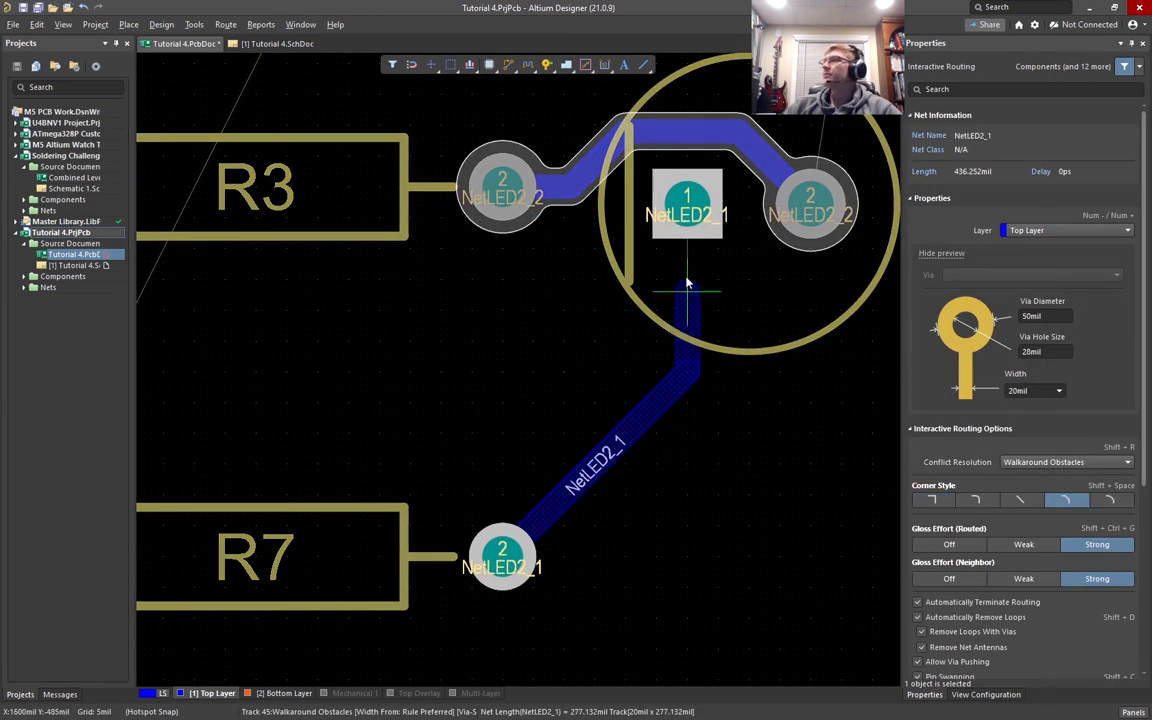
click(687, 210)
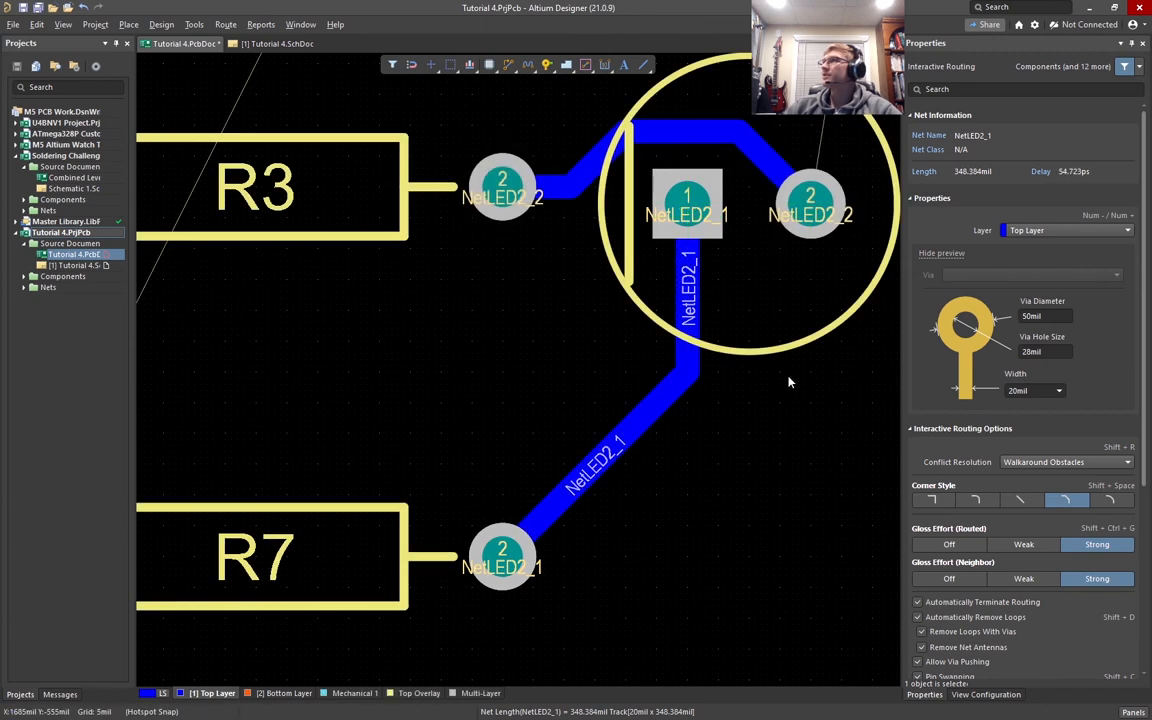
Start a 20mil GND-L1 track on the Top Layer from pad 1 of R7 toward the NetQ2_2 track between R3 and R6
right_click(790, 384)
ctrl+scroll(763, 372, down, 3)
right_drag(536, 363, 710, 358)
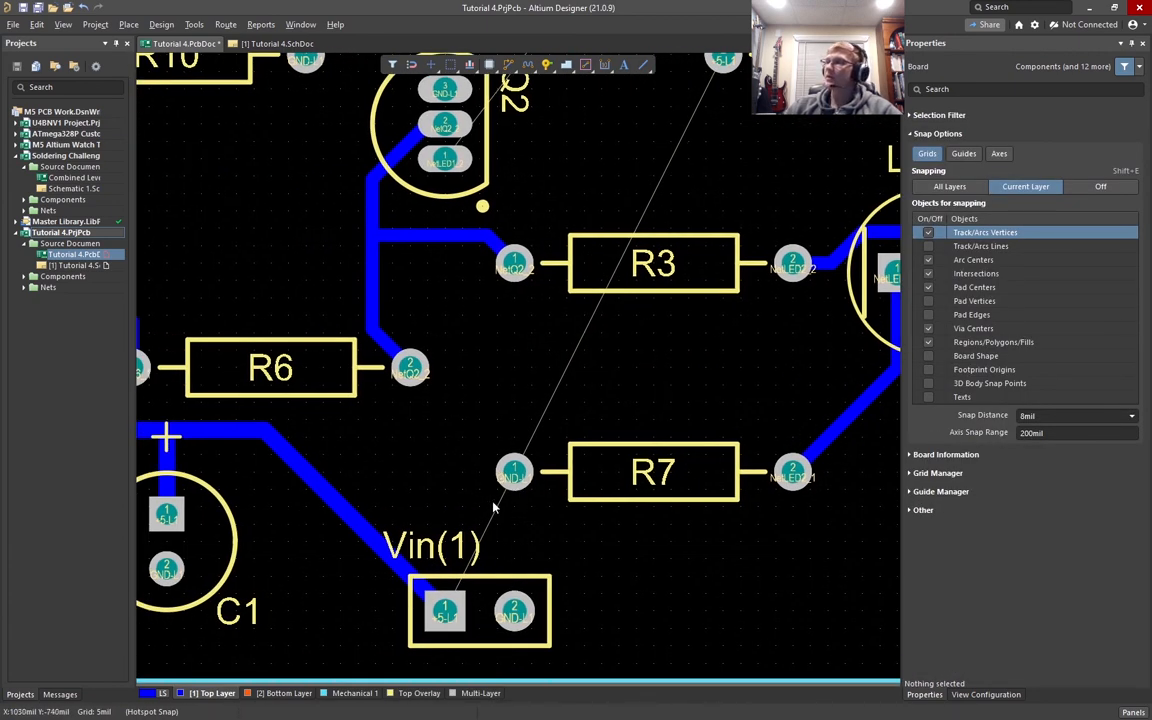
right_drag(514, 374, 460, 366)
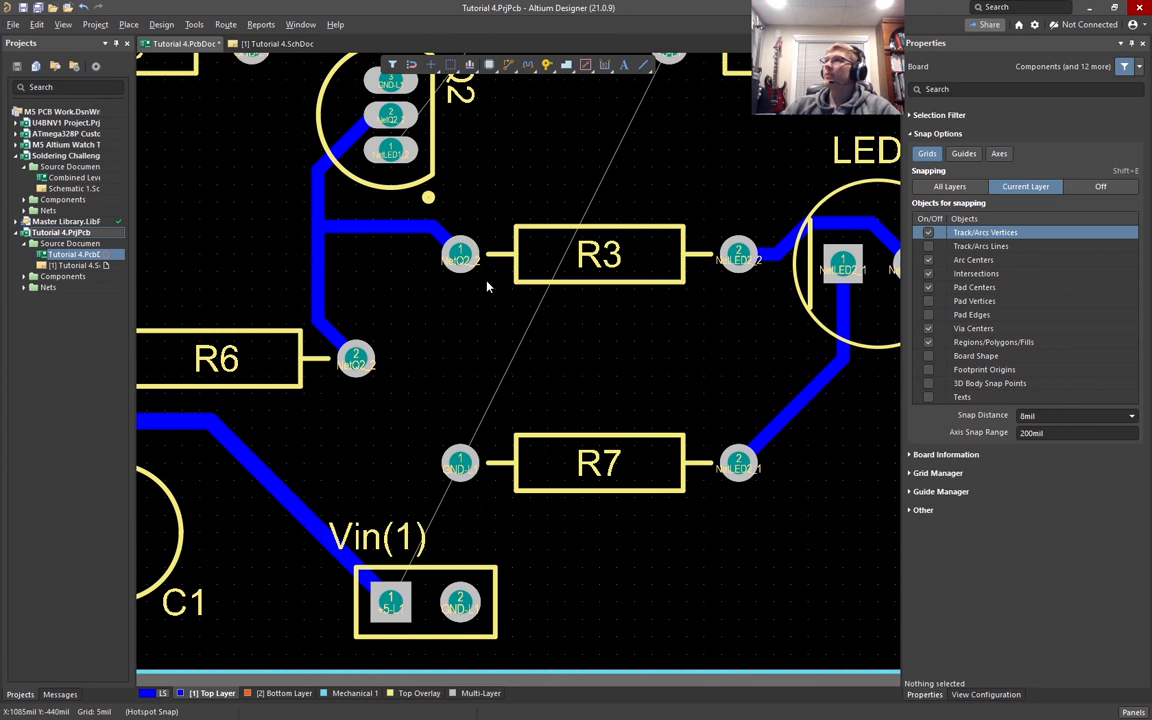
ctrl+scroll(463, 310, up, 2)
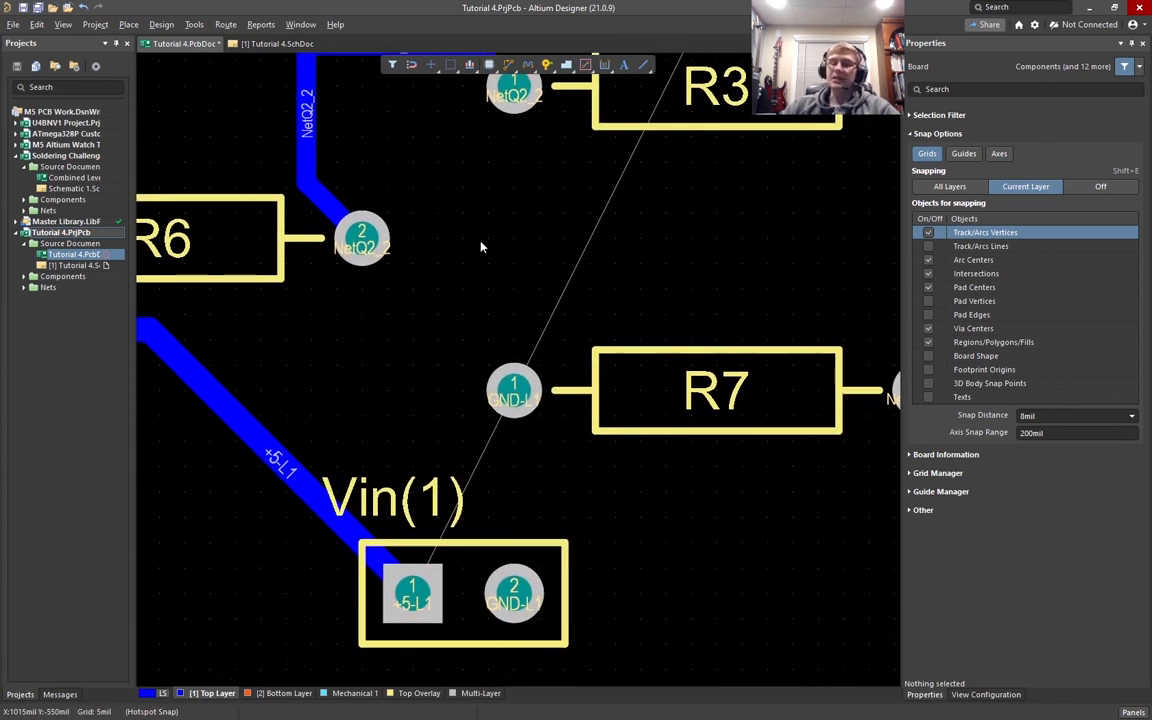
key(ctrl+w)
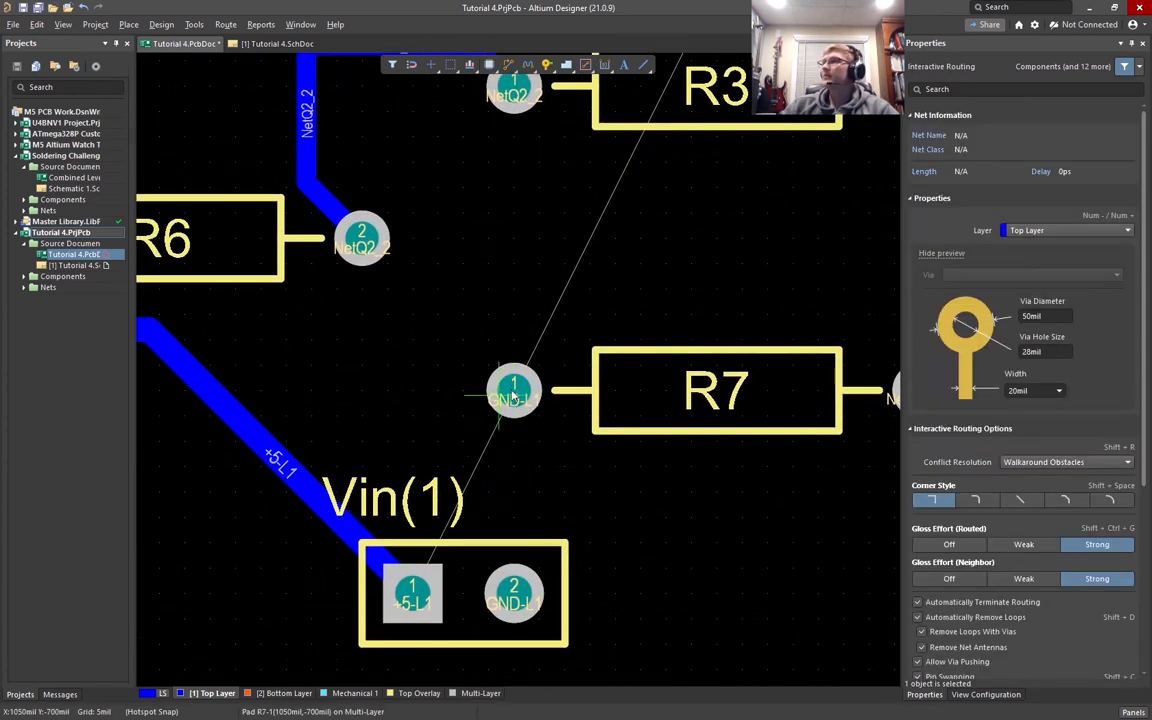
click(513, 390)
right_drag(560, 240, 520, 426)
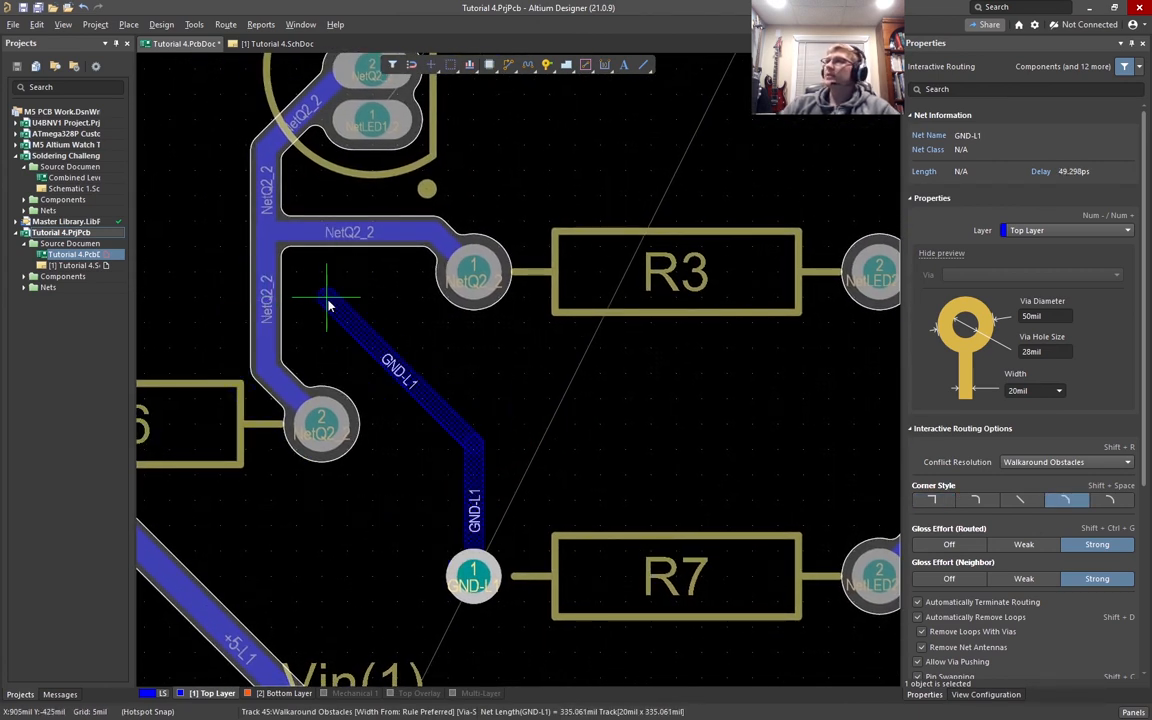
right_drag(465, 335, 747, 461)
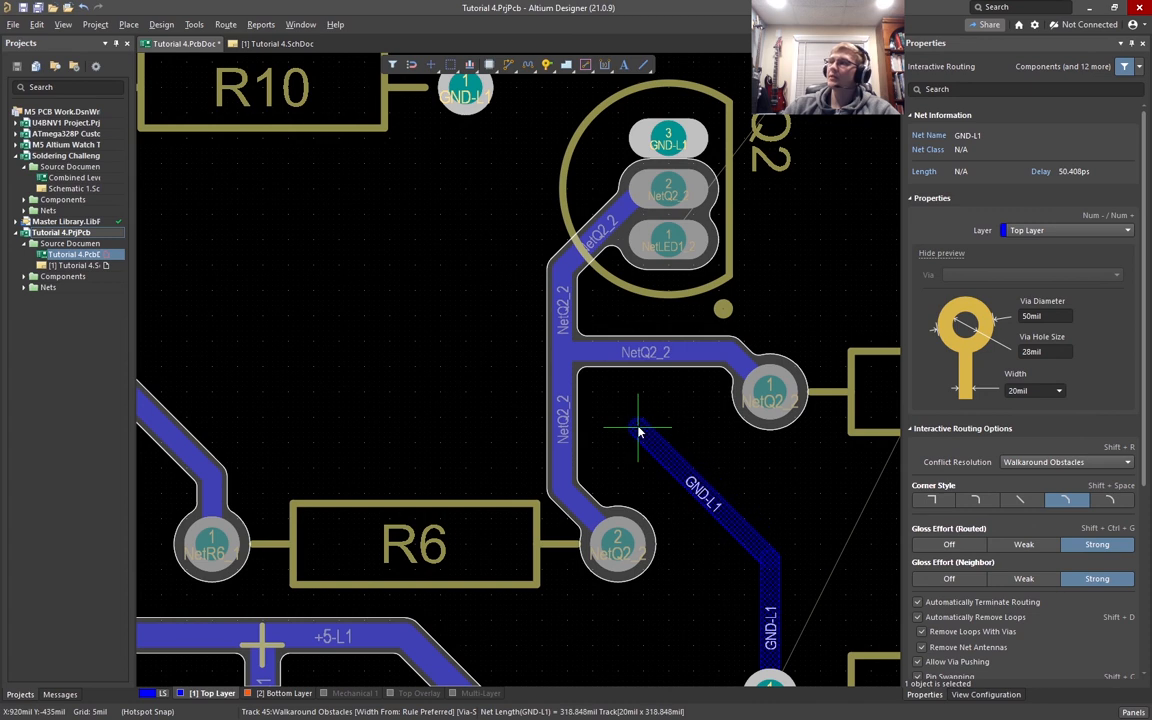
Carry the GND-L1 track across NetQ2_2 on the Bottom Layer between two vias, and continue it on the Top Layer toward R10
key(KP_Multiply)
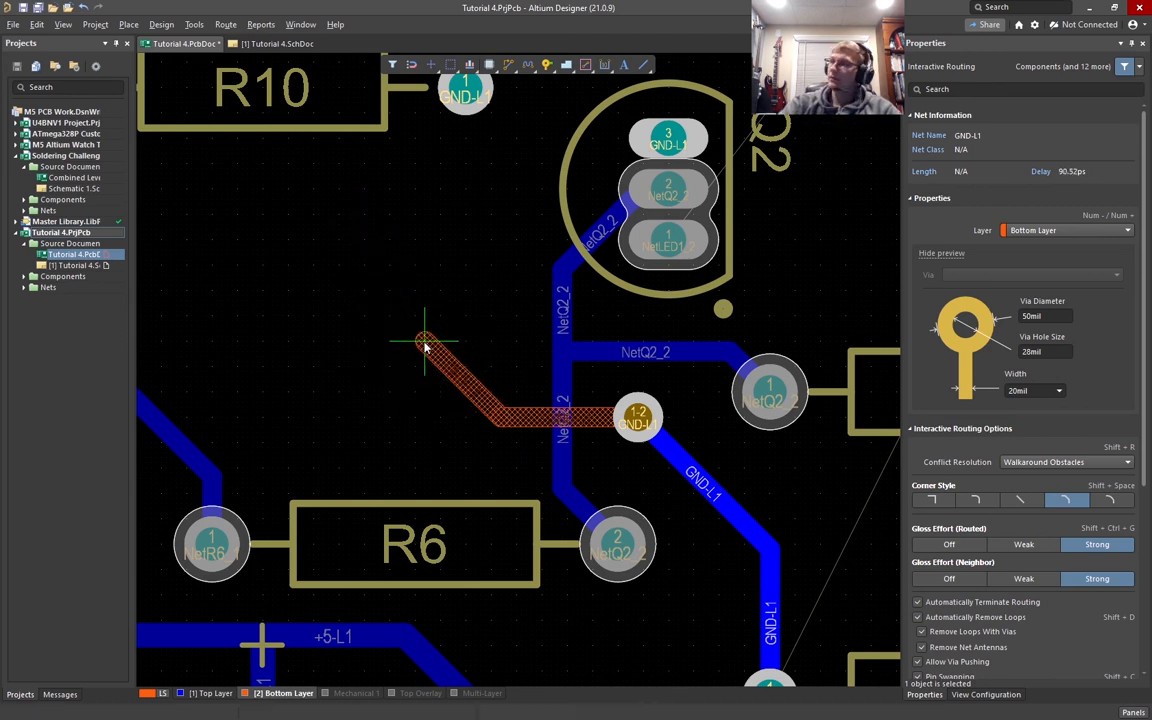
key(KP_Add)
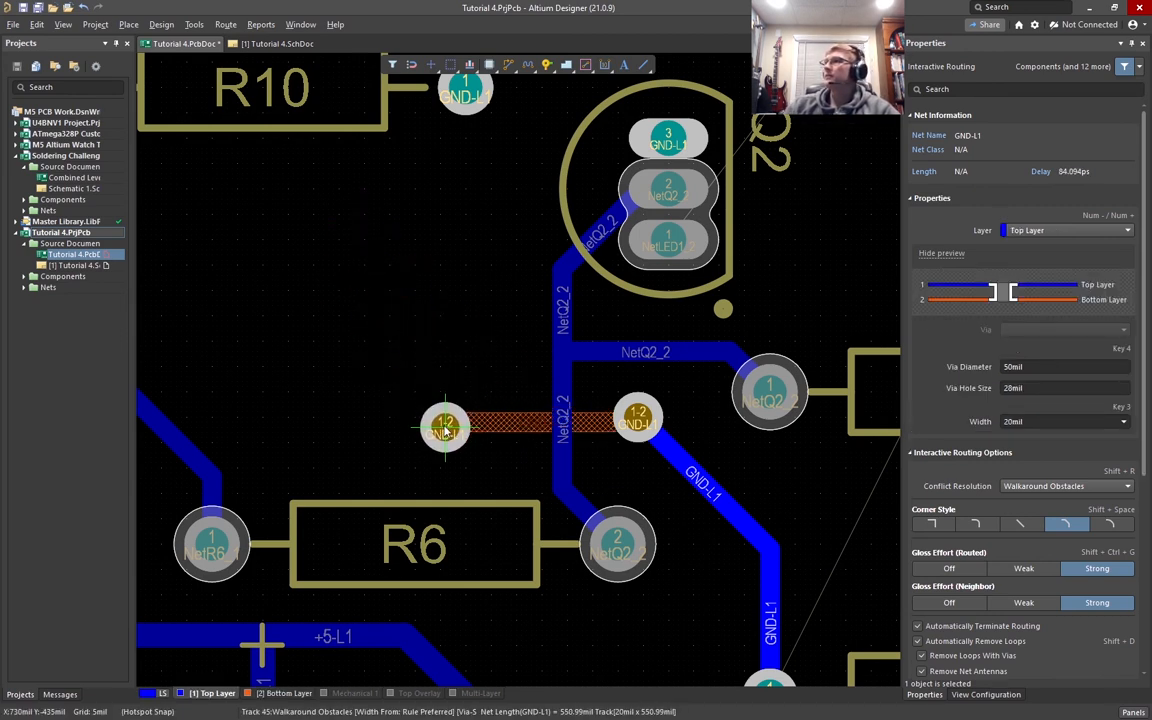
click(445, 428)
click(244, 219)
right_click(424, 206)
right_click(466, 280)
Delete the two GND-L1 vias, the Bottom Layer track between them and the Top Layer track beyond
ctrl+scroll(425, 257, down, 2)
right_drag(443, 310, 471, 333)
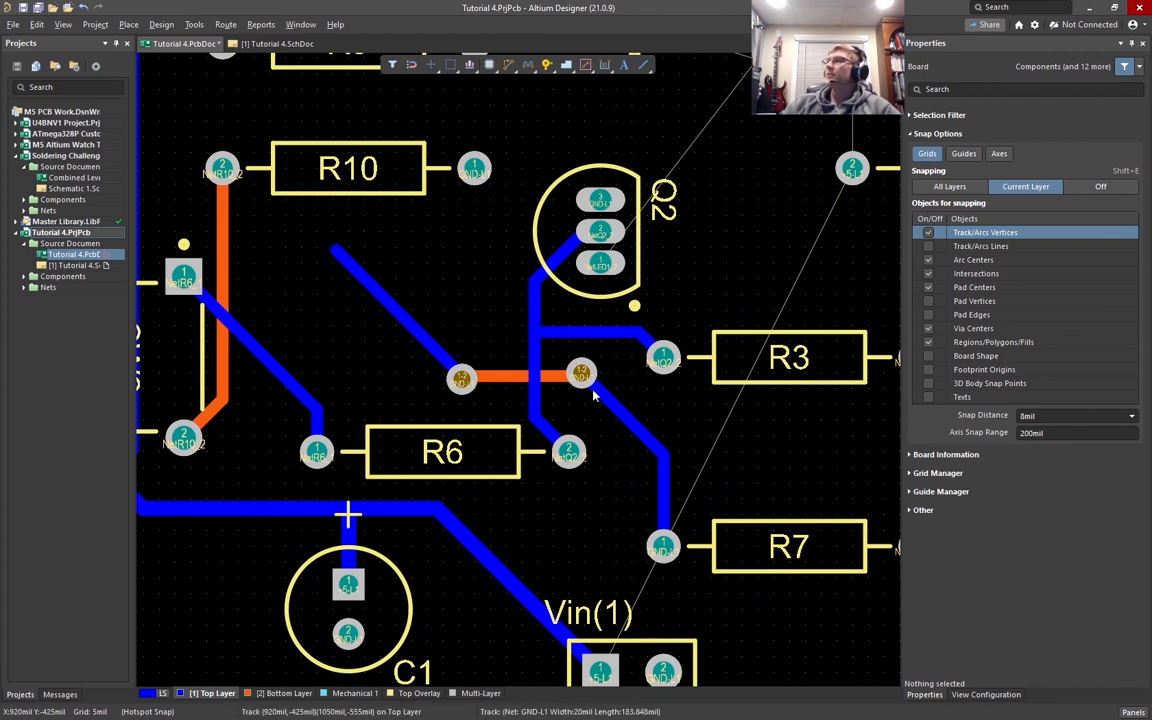
click(586, 381)
shift+click(547, 380)
shift+click(462, 390)
key(Delete)
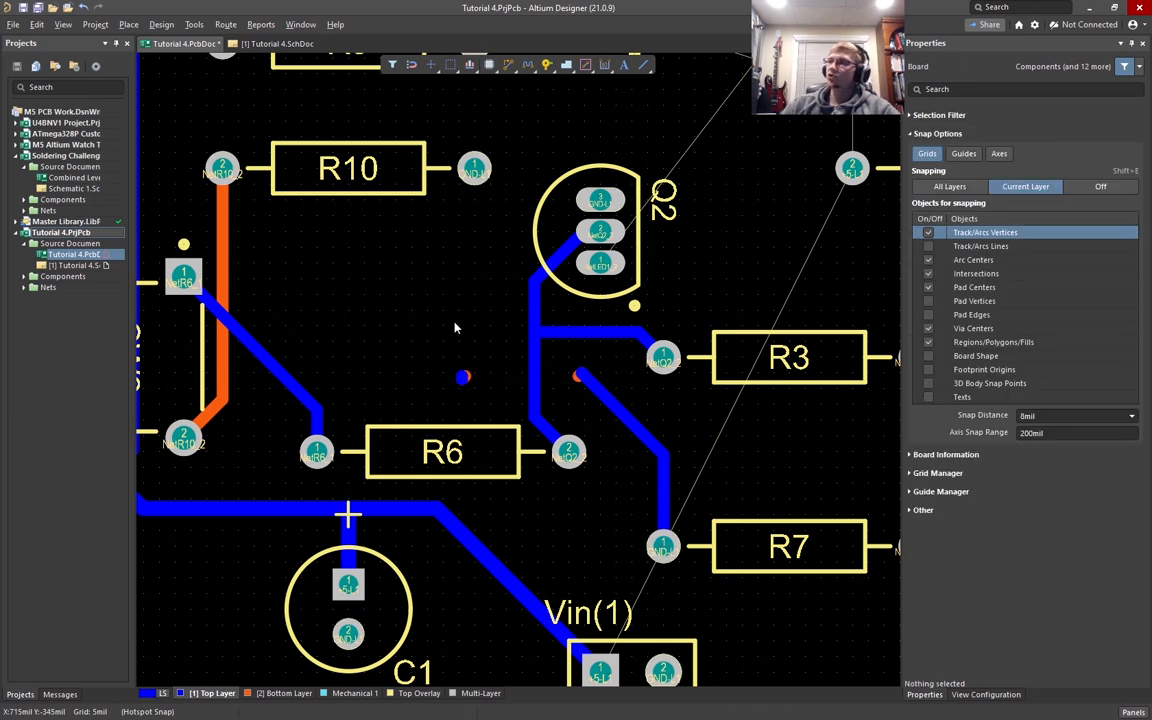
Delete the leftover GND-L1 stubs at the former via locations and the two Top Layer segments leading to pad 1 of R7
drag(486, 400, 419, 329)
key(Delete)
ctrl+scroll(632, 344, up, 3)
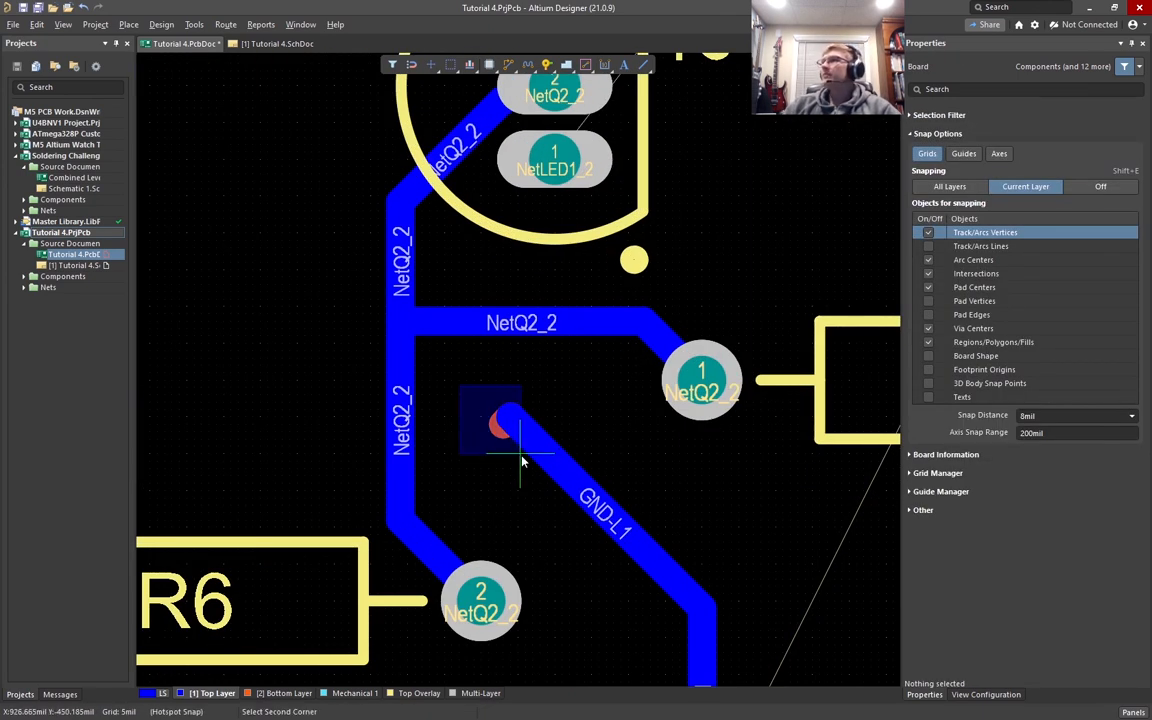
drag(520, 460, 528, 467)
key(Delete)
ctrl+scroll(528, 467, down, 3)
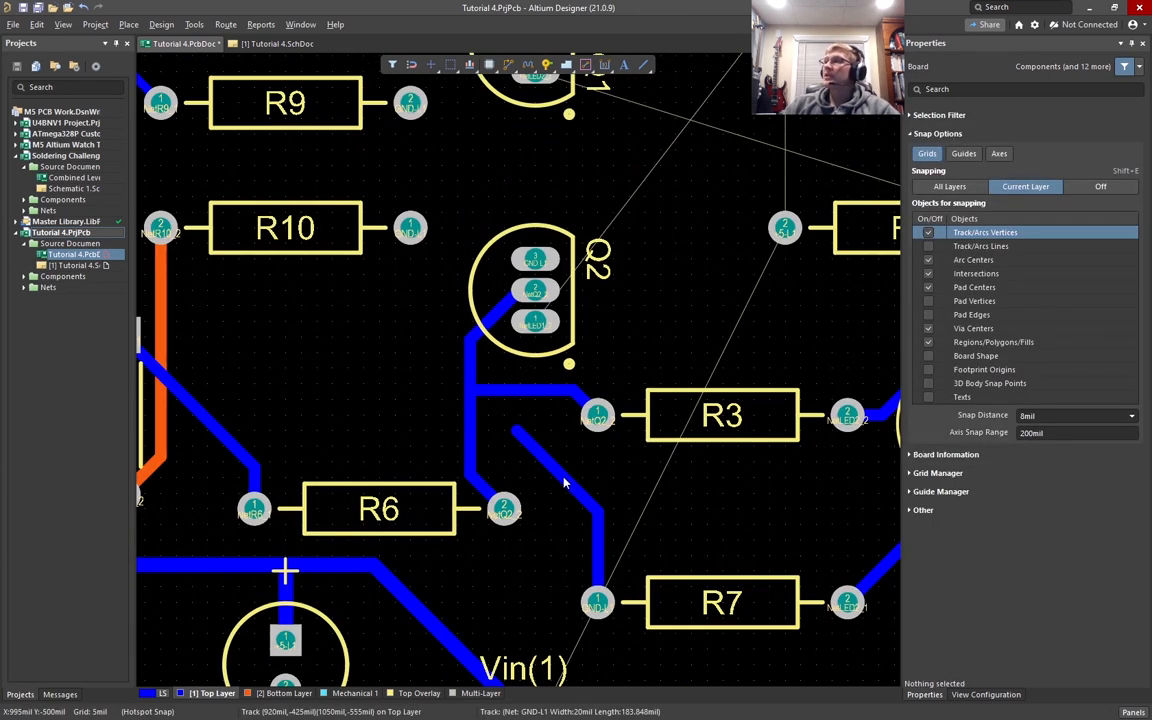
click(556, 472)
shift+click(597, 545)
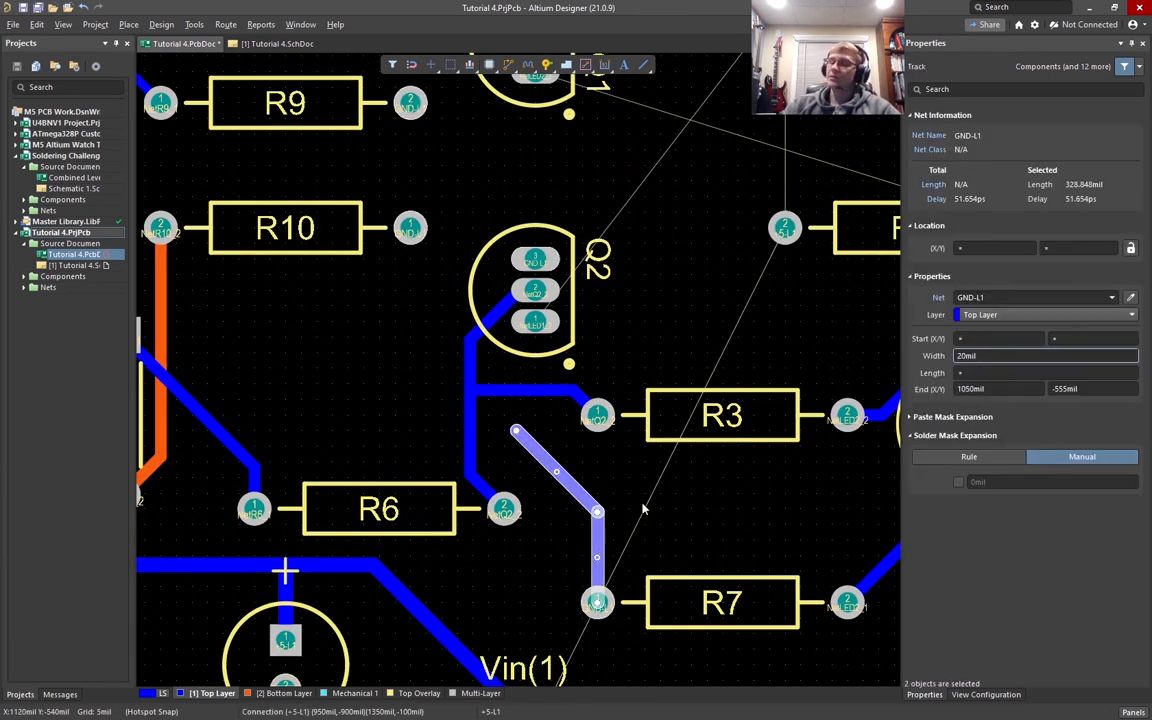
key(Delete)
Route a 25mil +5-L1 track on the Top Layer straight from pad 2 of R2 to pad 2 of R1
right_drag(616, 379, 431, 562)
right_drag(420, 318, 637, 367)
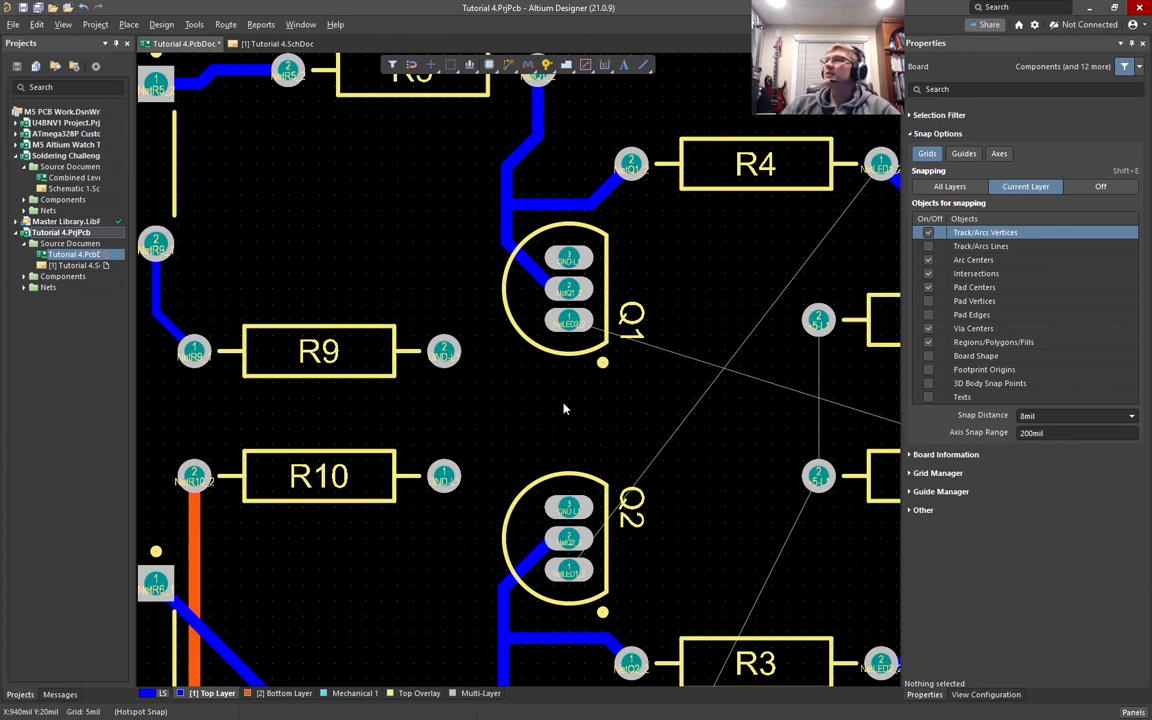
right_drag(732, 325, 567, 318)
ctrl+scroll(635, 334, up, 4)
right_drag(655, 392, 443, 316)
key(ctrl+w)
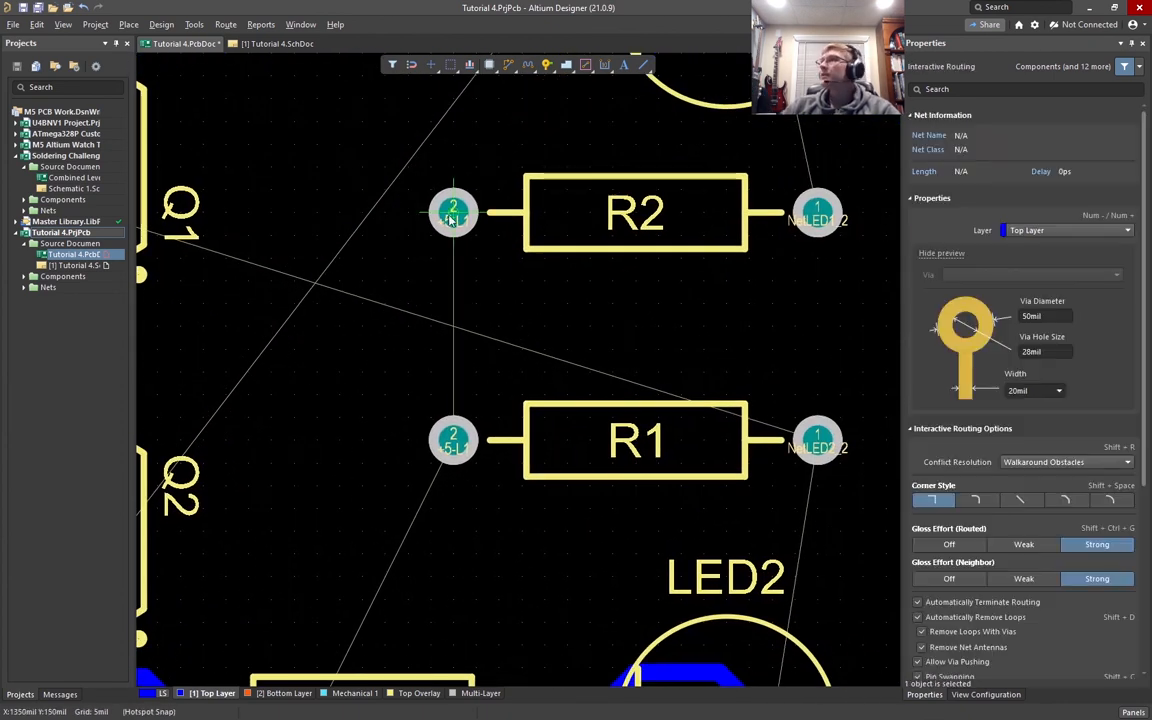
click(453, 214)
click(454, 440)
right_click(475, 553)
Delete the NetLED1_2 segments passing below pad 1 of LED1 toward its pad 2
ctrl+scroll(824, 170, up, 1)
right_drag(824, 170, 775, 405)
right_drag(704, 275, 620, 281)
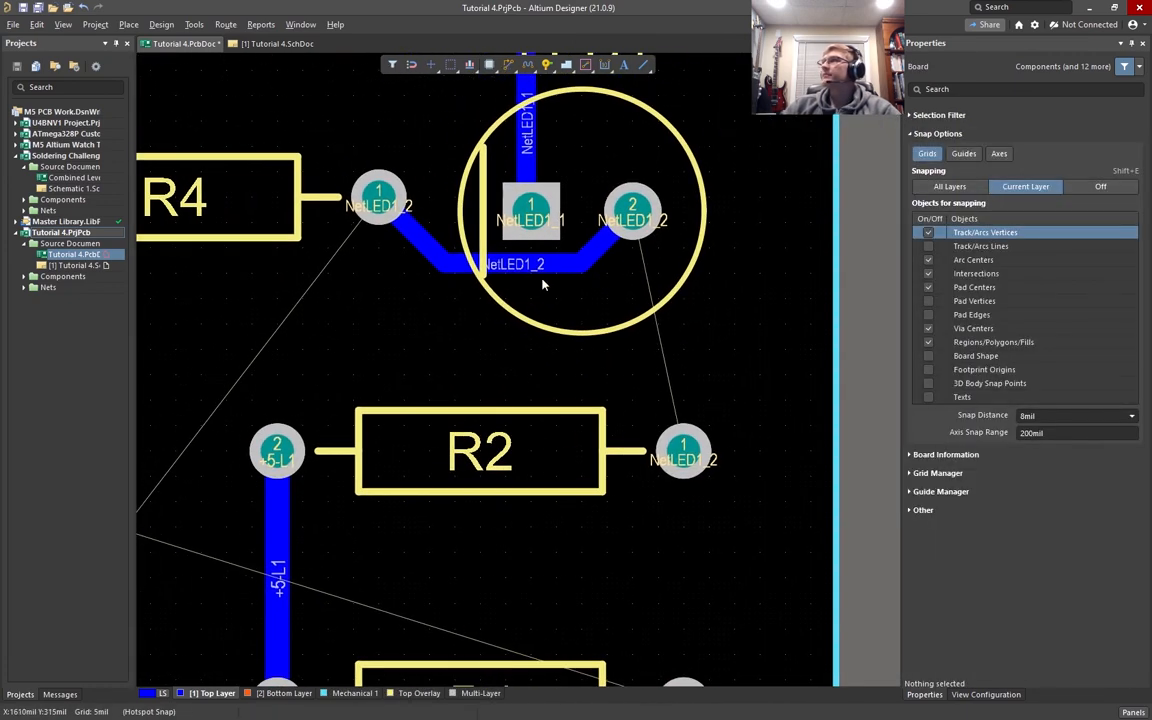
click(540, 263)
shift+click(602, 245)
key(Delete)
Route NetLED1_2 on the Top Layer between pad 1 of R2 and pad 2 of LED1, and join pad 1 of R4 to that track
ctrl+scroll(657, 264, up, 4)
key(ctrl+w)
click(697, 567)
click(616, 183)
click(315, 267)
click(700, 399)
right_click(700, 402)
Delete the NetLED2_2 track between pad 2 of R3 and pad 2 of LED2
ctrl+scroll(698, 410, down, 7)
right_drag(700, 590, 630, 365)
ctrl+scroll(594, 438, up, 6)
click(594, 438)
key(Delete)
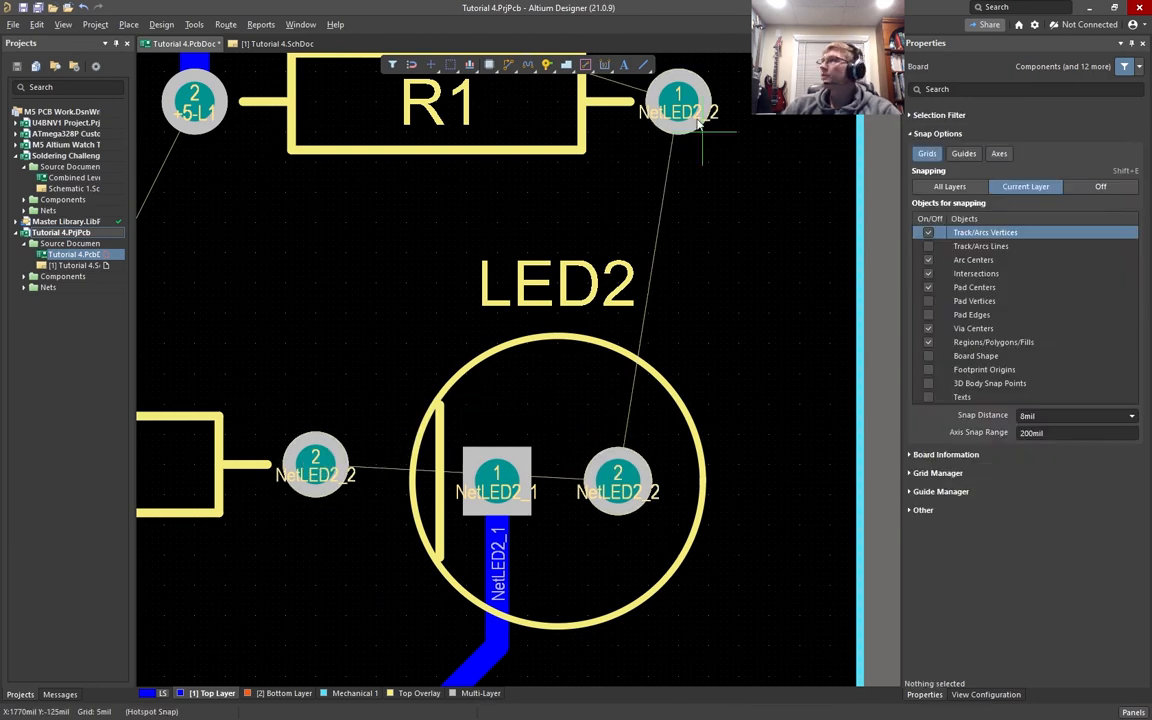
Route NetLED2_2 on the Top Layer from pad 2 of LED2 to pad 1 of R1, and join pad 2 of R3 to that track
key(ctrl+w)
click(618, 478)
click(678, 105)
click(316, 464)
click(678, 270)
right_click(748, 334)
ctrl+scroll(765, 360, down, 6)
right_drag(560, 215, 598, 120)
ctrl+scroll(590, 180, up, 2)
key(ctrl+w)
click(434, 538)
key(shift+space)
key(shift+space)
key(shift+space)
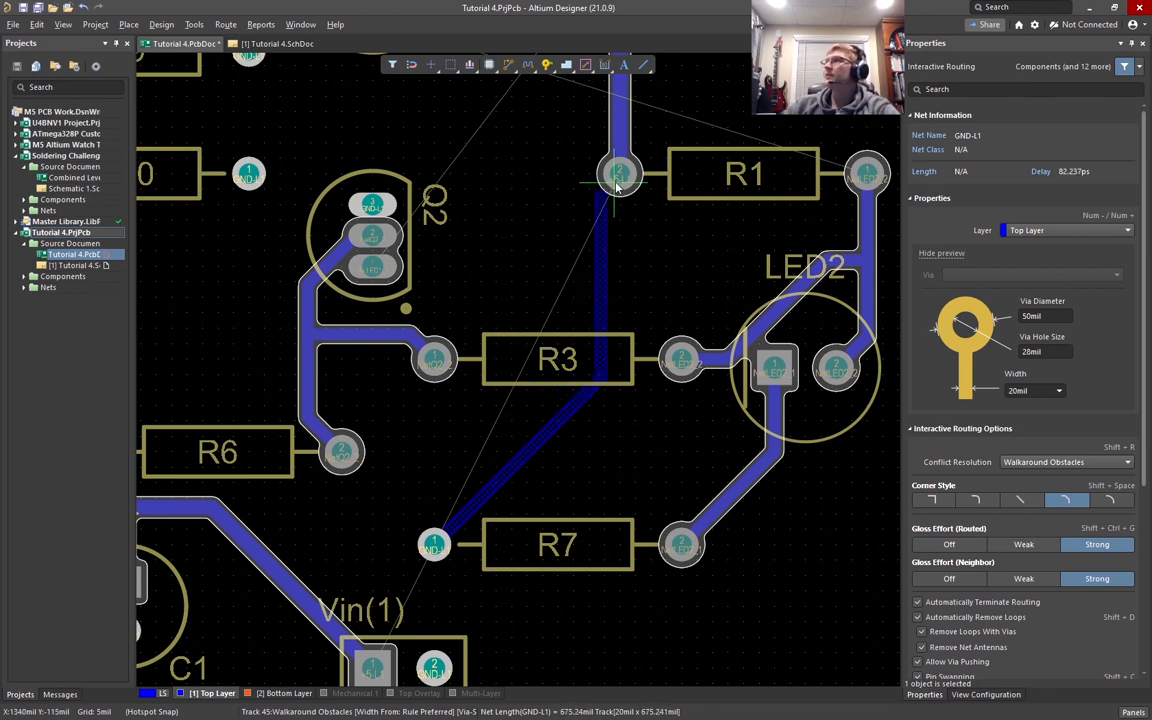
right_click(538, 290)
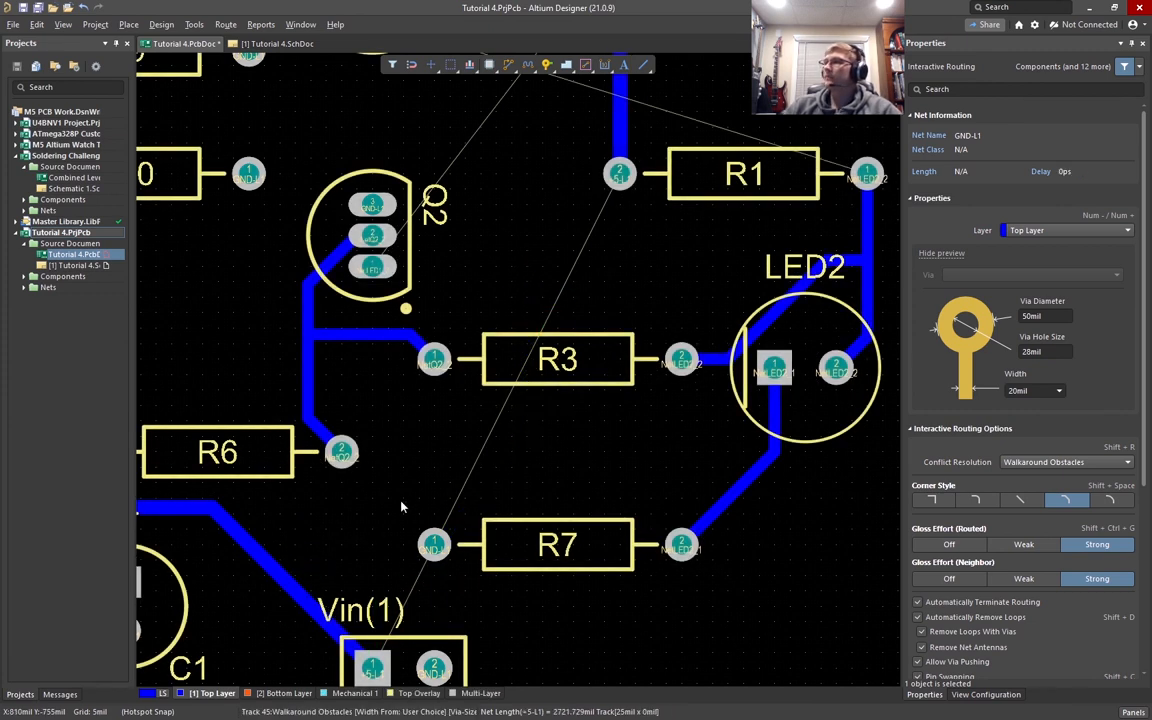
Route a 25mil +5-L1 track on the Top Layer from the Vin(1) supply track to pad 2 of R1, and slide its upper diagonal segment across R3
click(288, 582)
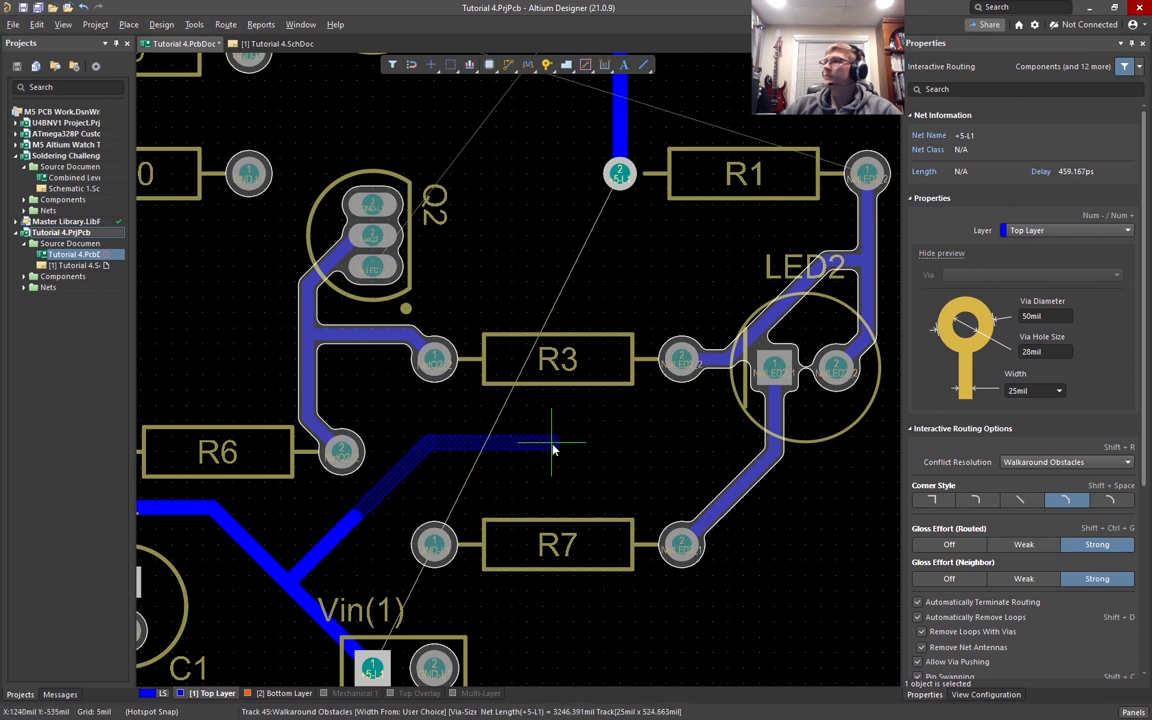
click(619, 175)
right_click(533, 330)
ctrl+scroll(612, 385, down, 1)
right_drag(571, 308, 619, 363)
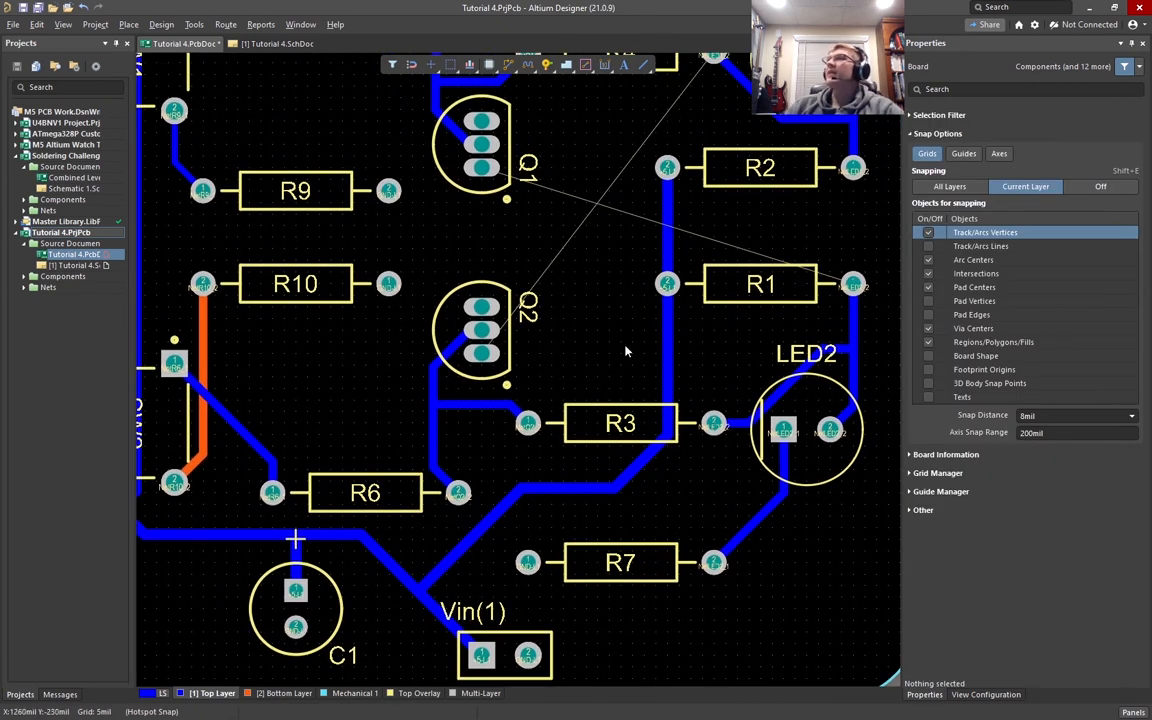
click(637, 463)
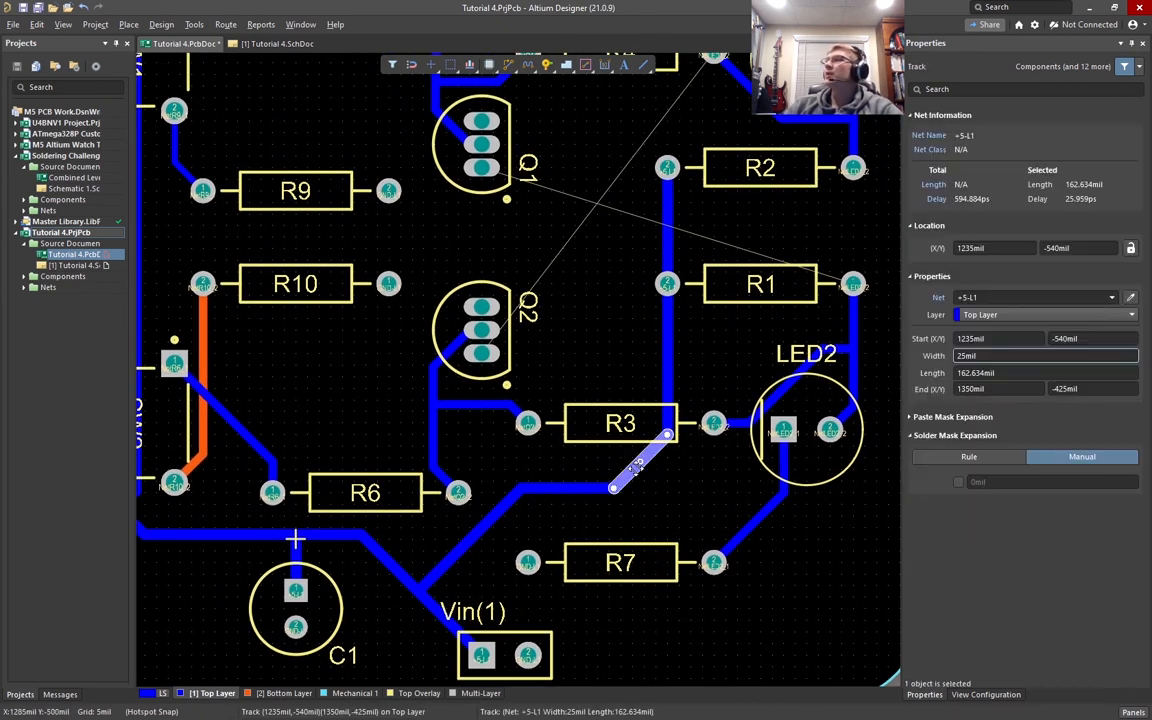
drag(628, 470, 599, 458)
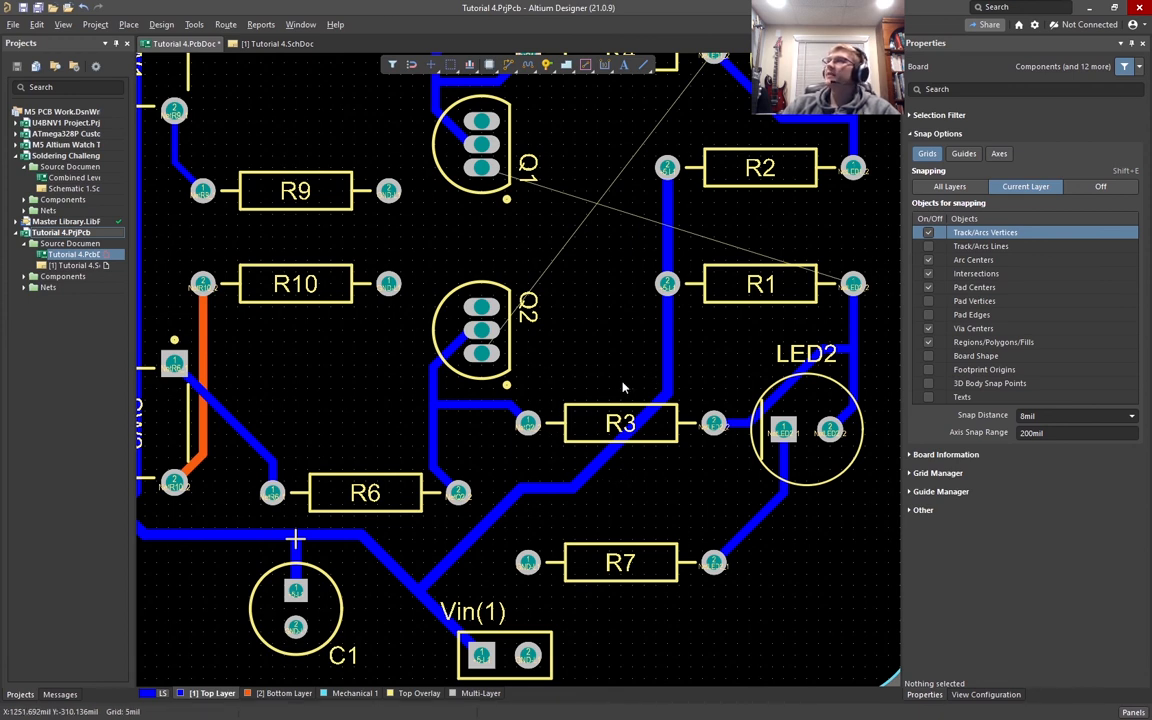
Delete the two vertical +5-L1 segments running from above R3 through pad 2 of R1 to pad 2 of R2
ctrl+scroll(622, 387, down, 2)
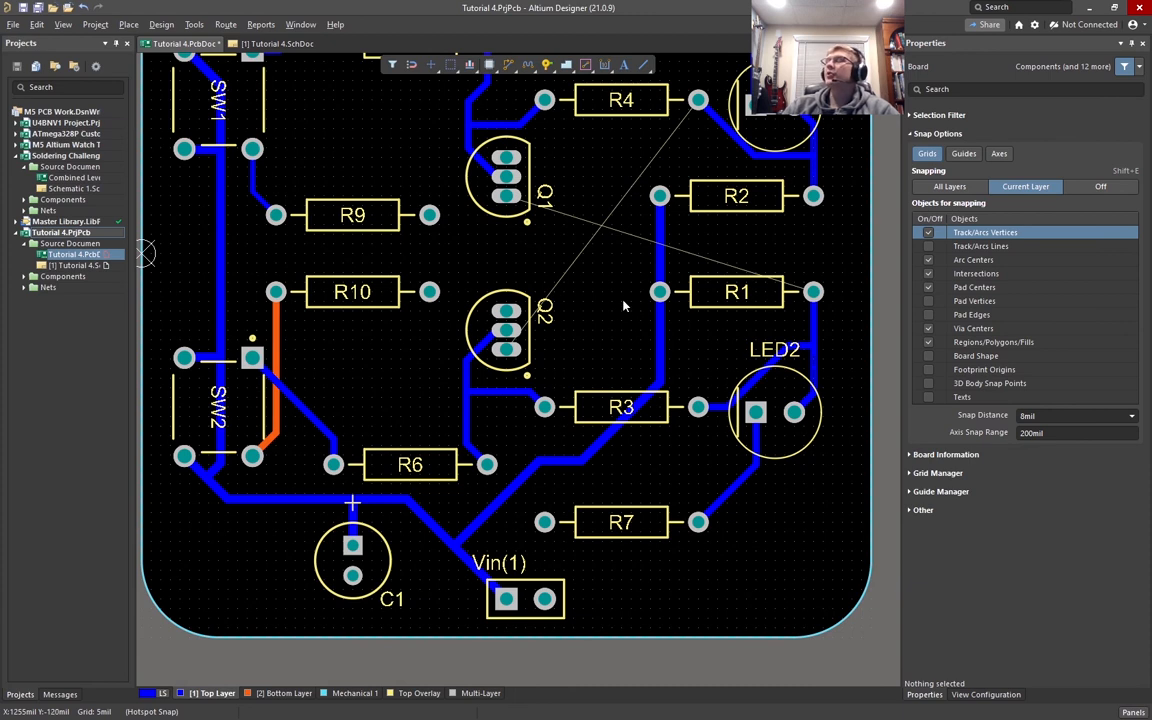
scroll(622, 305, up, 2)
shift+scroll(596, 314, right, 2)
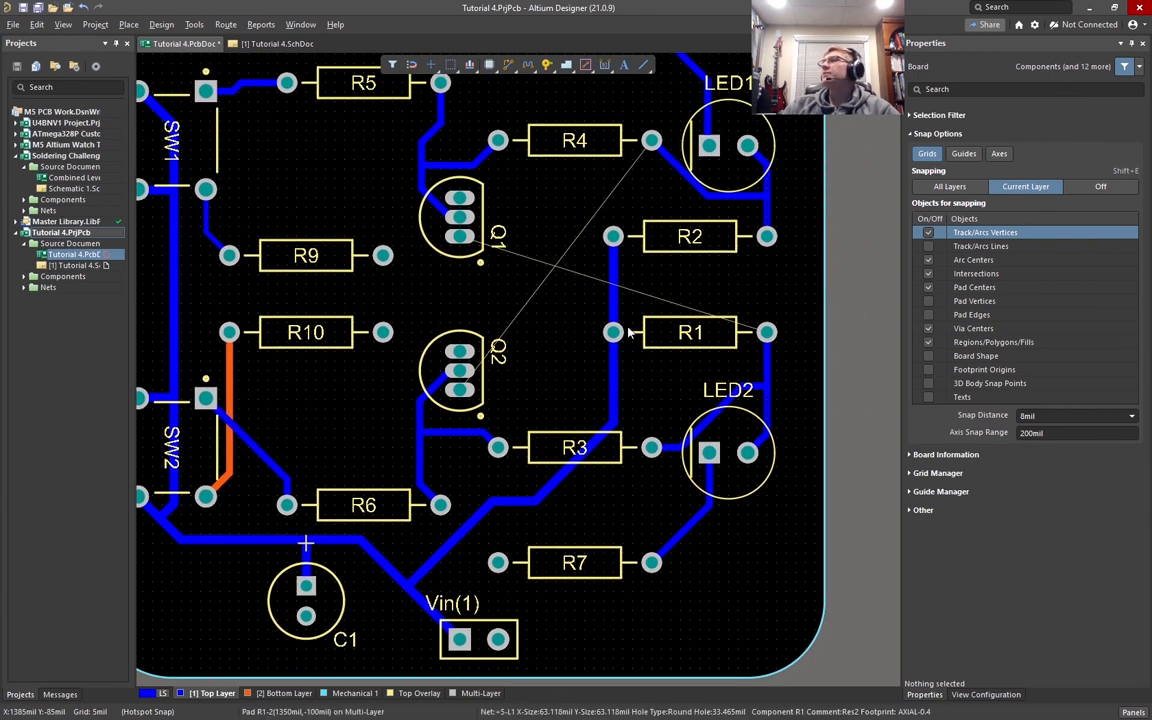
ctrl+scroll(628, 334, up, 3)
right_drag(532, 319, 525, 265)
click(632, 390)
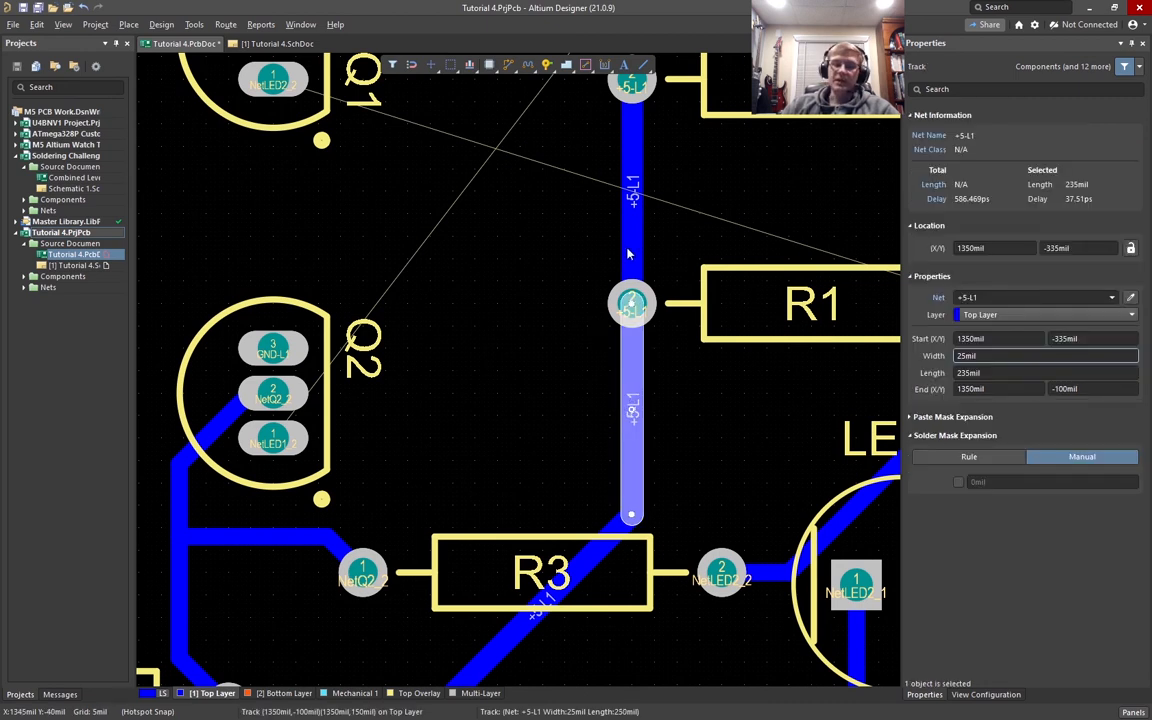
shift+click(628, 254)
right_drag(591, 403, 629, 303)
key(Delete)
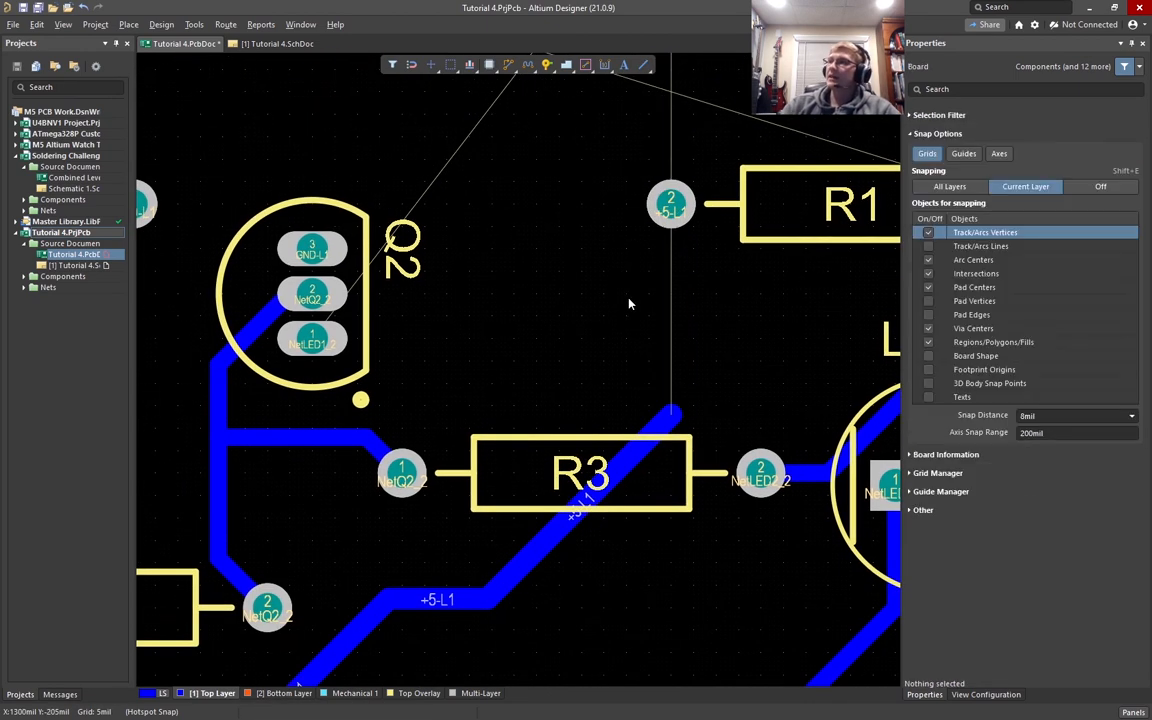
Reshape the loose +5-L1 segment into a vertical run through R3, and extend it at 25mil to pad 2 of R2
click(666, 416)
drag(653, 412, 563, 230)
right_drag(609, 264, 617, 467)
key(ctrl+w)
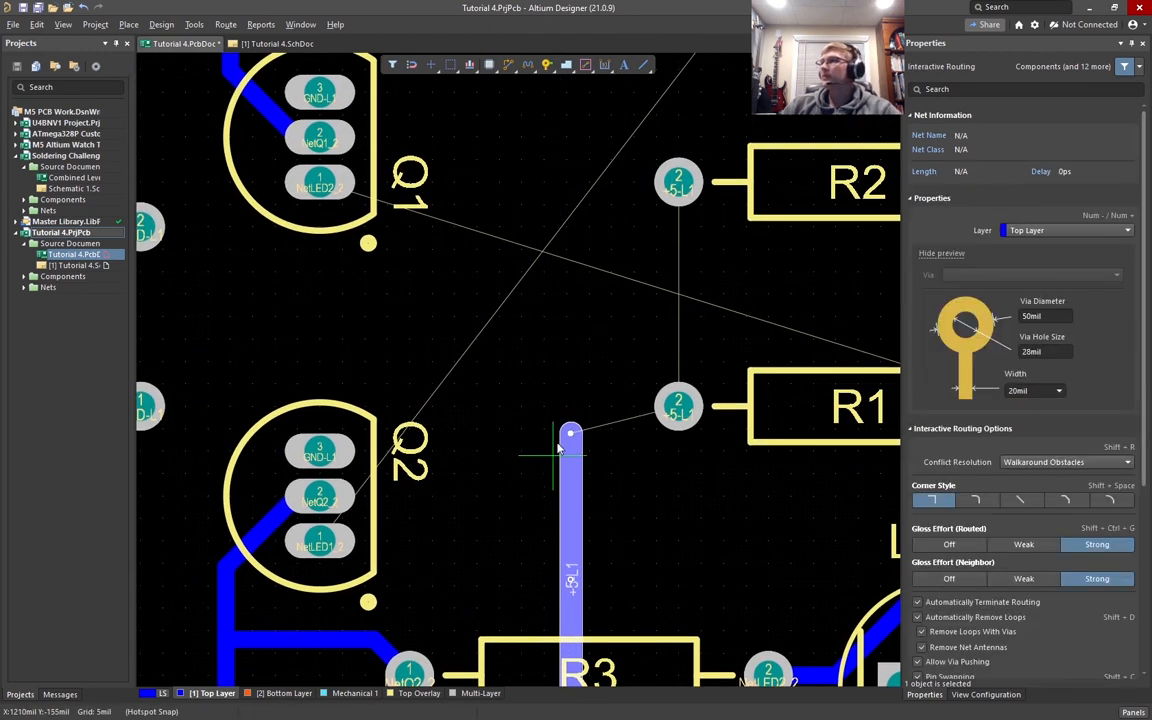
click(570, 435)
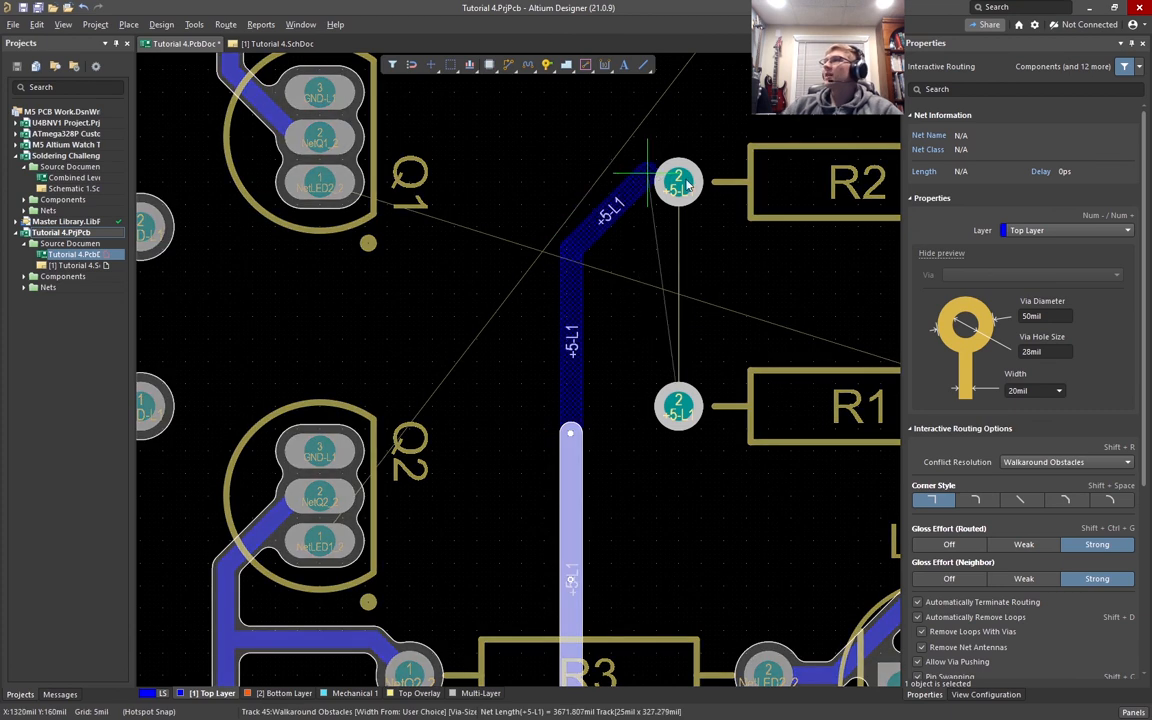
click(678, 185)
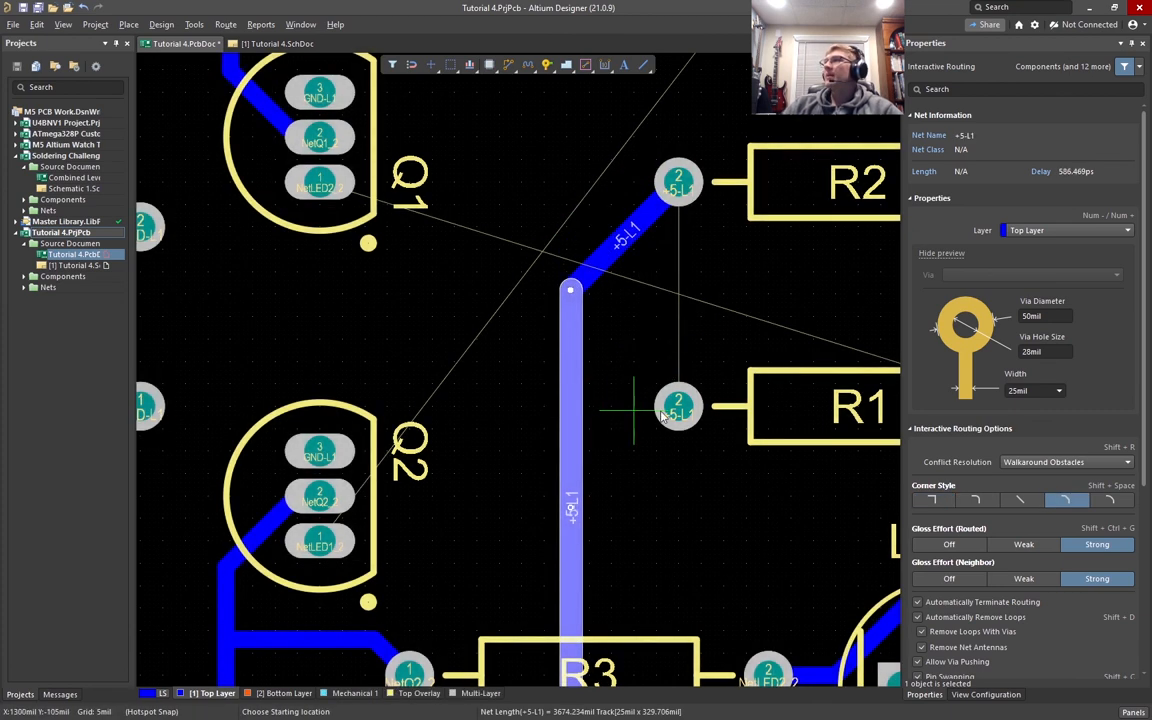
Route a 25mil +5-L1 branch on the Top Layer from pad 2 of R1 to the vertical +5-L1 track
click(678, 410)
click(570, 410)
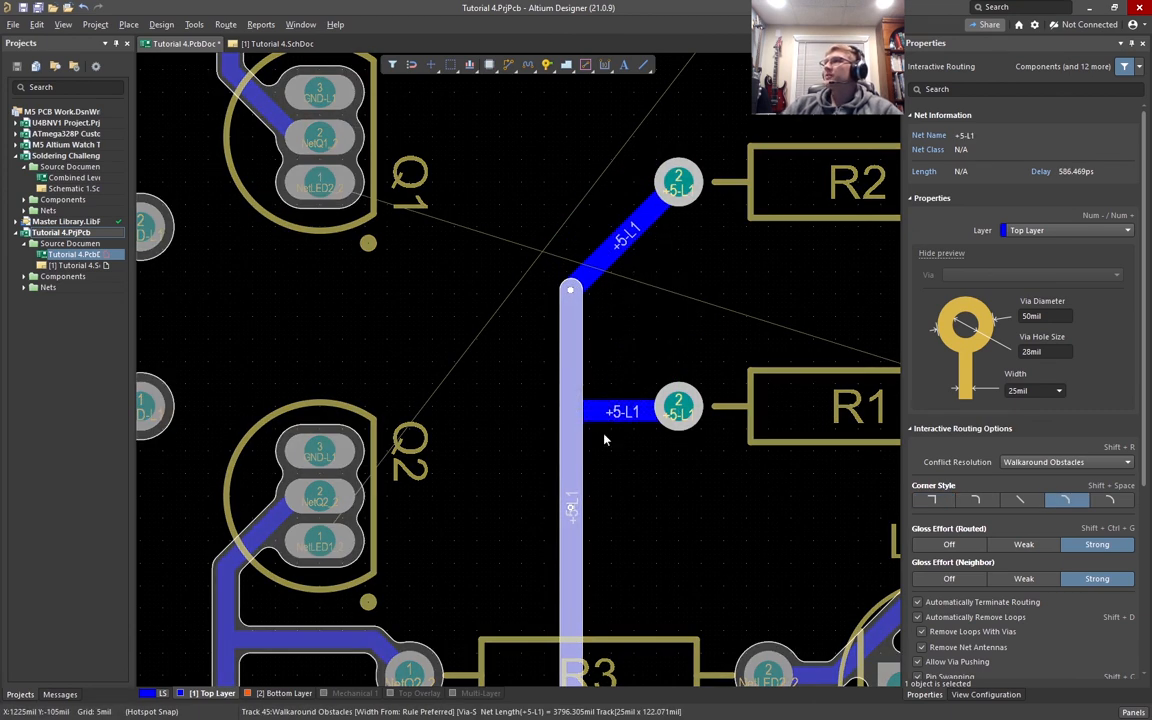
right_click(642, 490)
right_click(653, 315)
click(615, 314)
Route a 20mil NetLED2_2 track on the Bottom Layer from pad 1 of R1, between R1 and R2, to pad 1 of Q1
ctrl+scroll(613, 314, down, 2)
right_drag(636, 313, 542, 343)
ctrl+scroll(542, 343, up, 3)
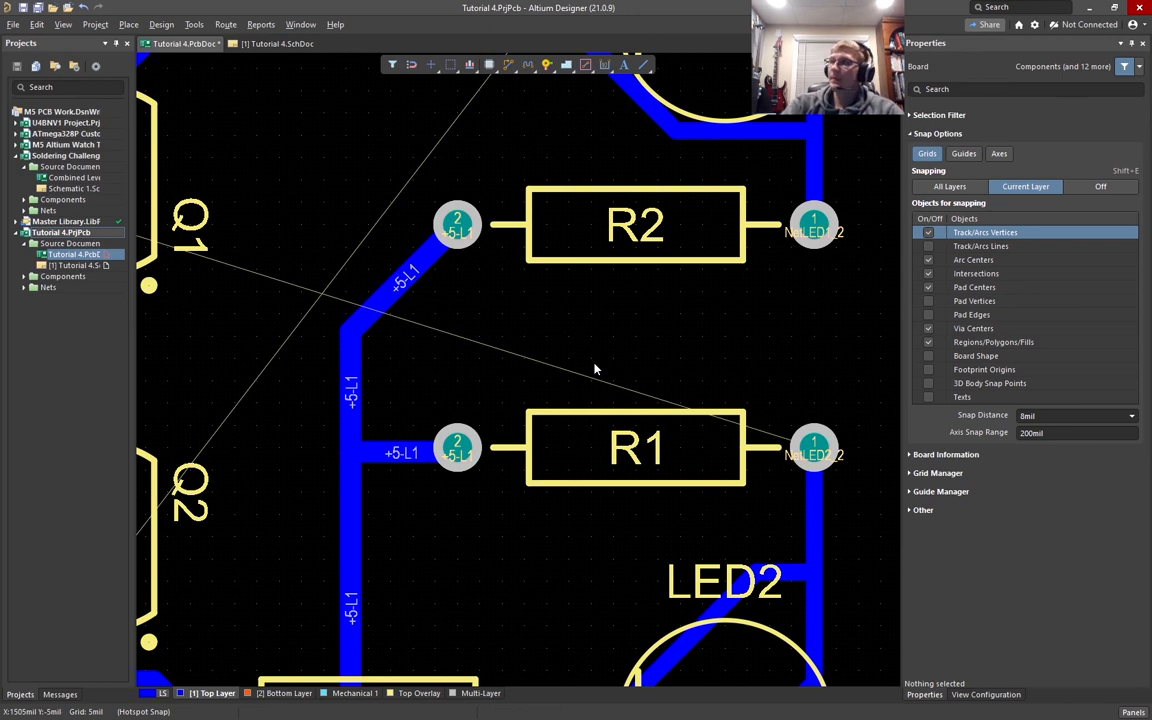
key(KP_Add)
key(ctrl+w)
click(814, 447)
click(404, 327)
right_drag(257, 311, 506, 345)
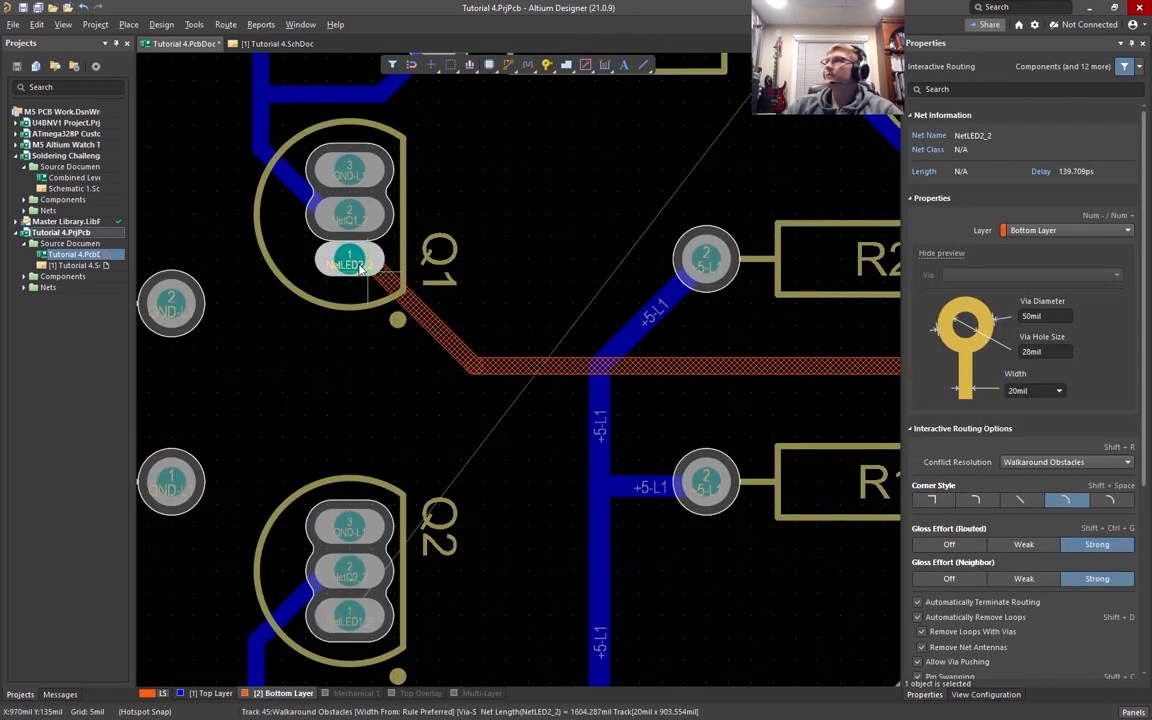
click(357, 265)
right_click(360, 268)
ctrl+scroll(470, 422, down, 2)
right_drag(496, 460, 450, 398)
key(ctrl+w)
click(350, 480)
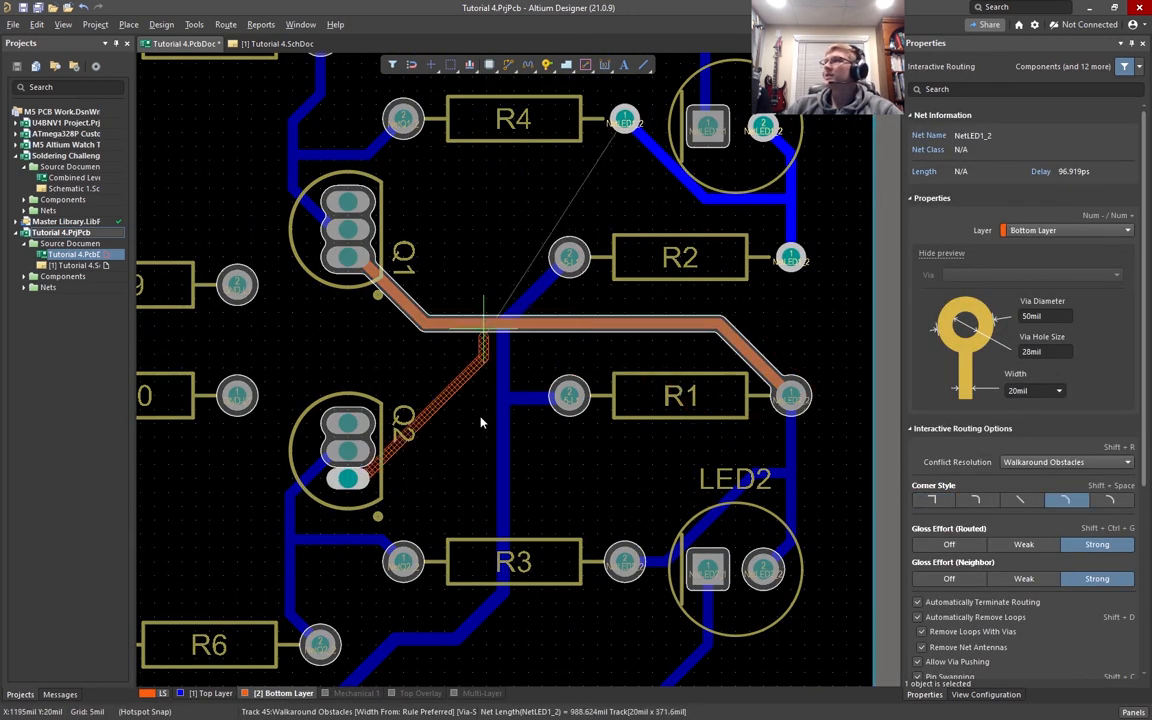
key(Escape)
key(Escape)
Route a 20mil NetLED1_2 track on the Top Layer from pad 1 of Q2, left of the +5-L1 track, up to pad 1 of R4
key(KP_Subtract)
key(ctrl+w)
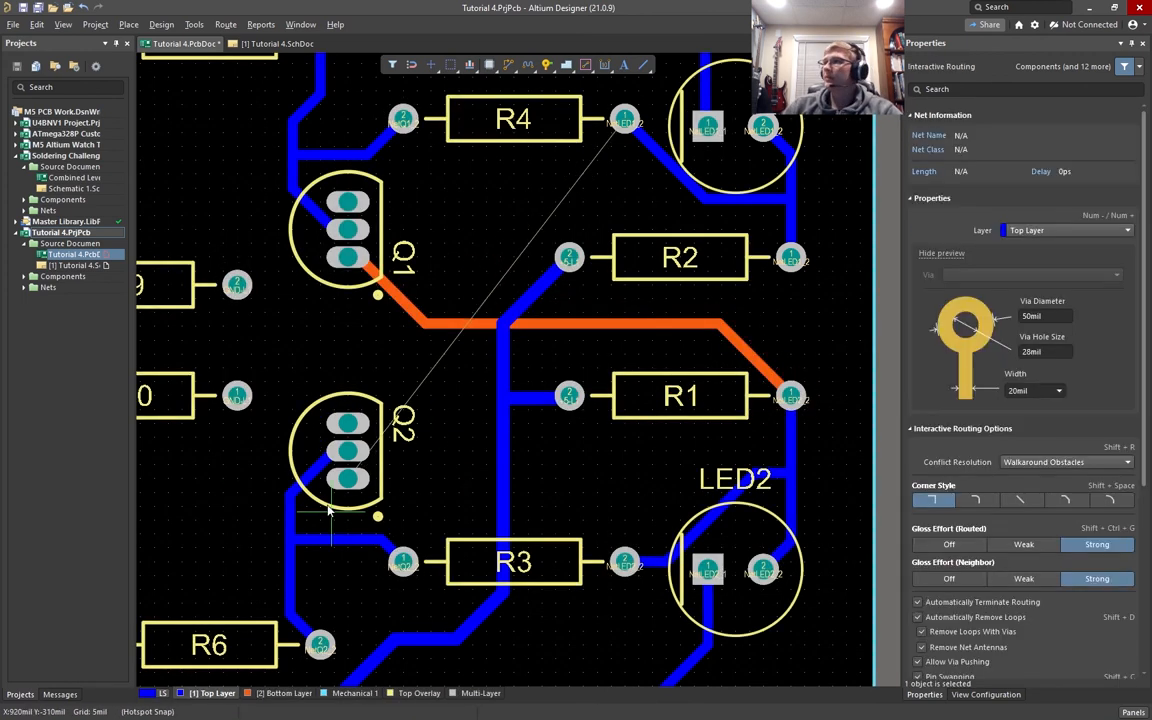
click(347, 479)
click(456, 314)
click(623, 121)
right_click(617, 120)
Delete the end segment of the new NetLED1_2 track near R4 and reroute it to meet the existing diagonal NetLED1_2 track
ctrl+scroll(614, 119, up, 3)
drag(546, 262, 662, 230)
right_drag(660, 211, 538, 352)
ctrl+scroll(383, 176, up, 3)
click(477, 424)
key(Delete)
ctrl+scroll(460, 425, down, 2)
key(ctrl+w)
click(476, 502)
click(570, 409)
right_click(560, 412)
ctrl+scroll(489, 437, down, 1)
Shift the diagonal NetLED1_2 segment beside Q2 farther out from the transistor's pad 1
right_drag(400, 550, 640, 210)
click(424, 387)
ctrl+scroll(420, 389, down, 2)
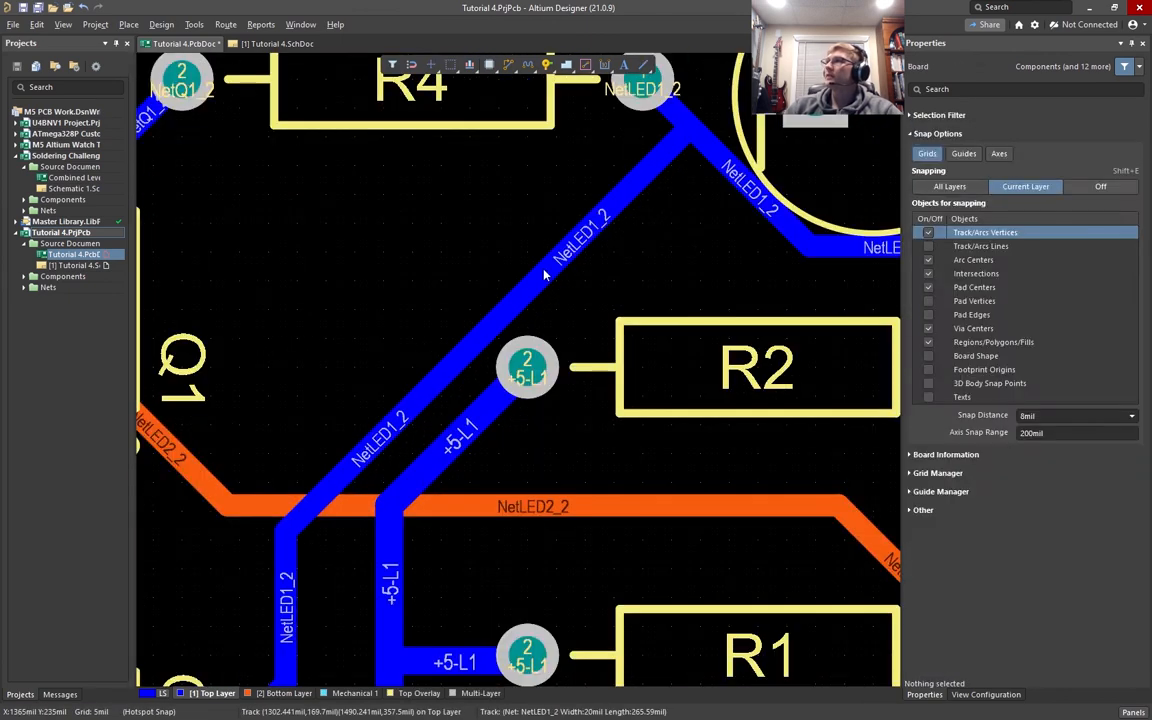
click(545, 275)
click(400, 420)
ctrl+scroll(320, 447, down, 2)
right_drag(230, 672, 566, 294)
ctrl+scroll(566, 294, up, 1)
click(568, 289)
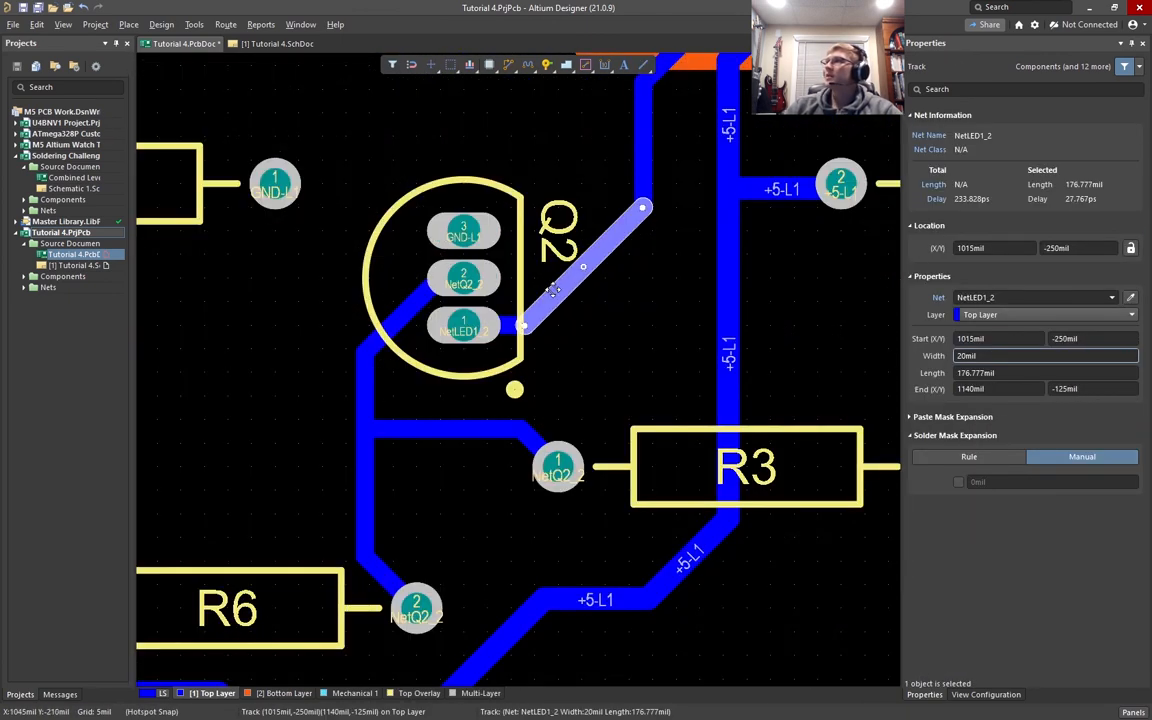
key(Delete)
ctrl+scroll(586, 314, down, 2)
right_drag(363, 311, 509, 470)
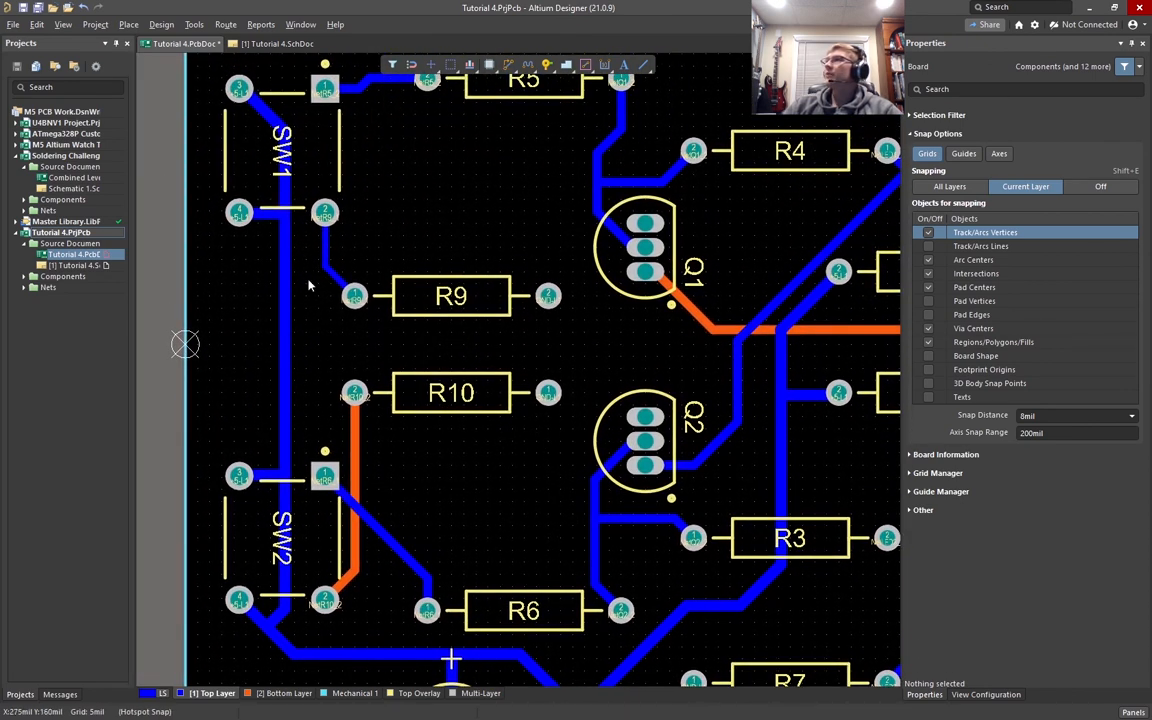
Set the width of both NetR9_1 segments between SW1 and R9 to 20mil
ctrl+scroll(547, 323, down, 1)
right_drag(598, 363, 512, 368)
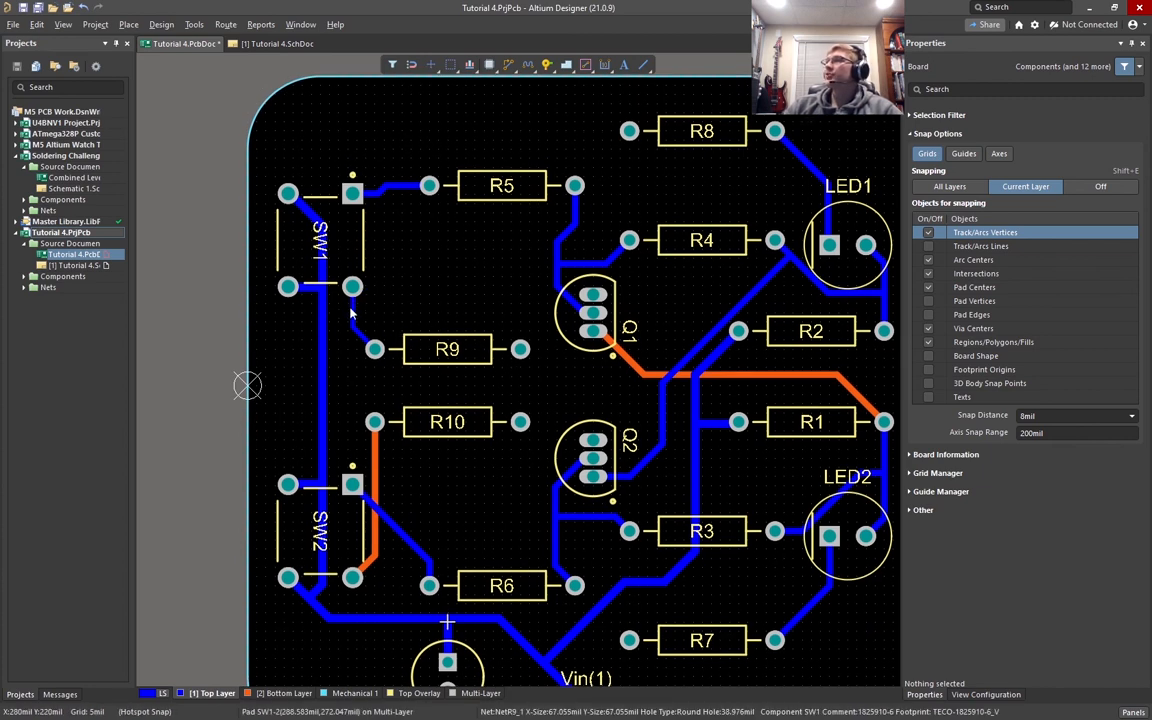
click(366, 336)
shift+click(366, 336)
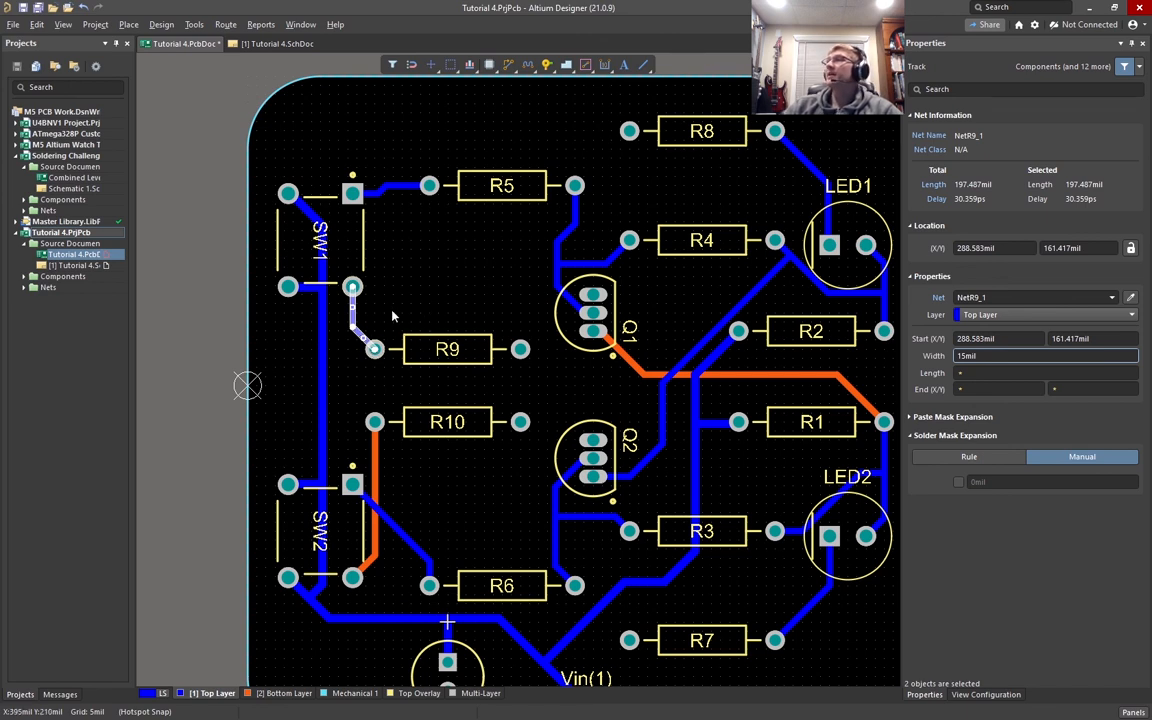
click(583, 265)
drag(358, 349, 340, 313)
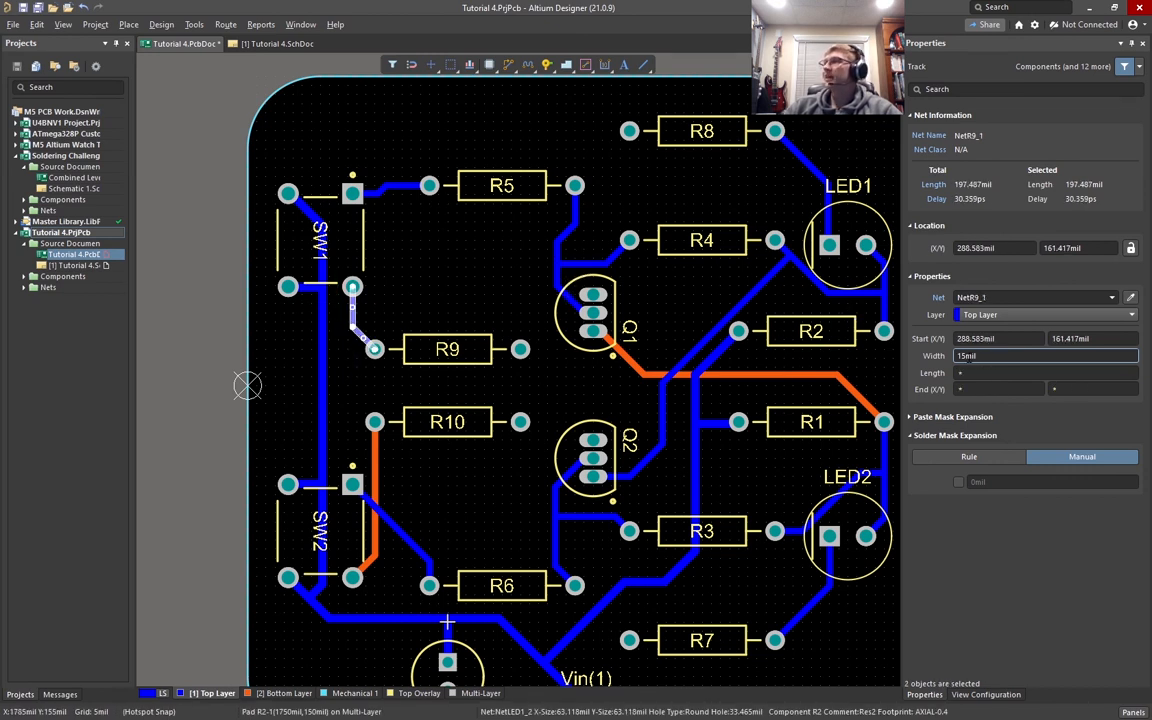
click(964, 357)
key(BackSpace)
key(BackSpace)
key(BackSpace)
key(BackSpace)
key(BackSpace)
text(20mil)
key(Return)
click(463, 318)
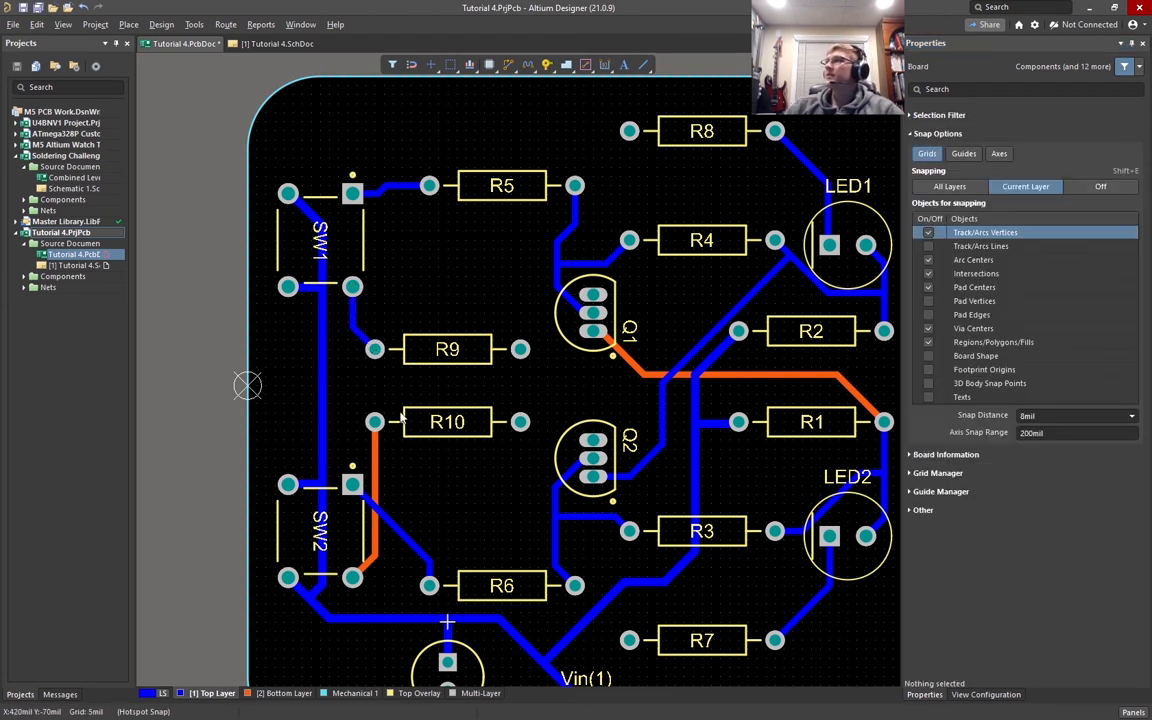
Check the widths of the Bottom Layer NetR10_2 track and the vertical +5-L1 track through R3
click(376, 467)
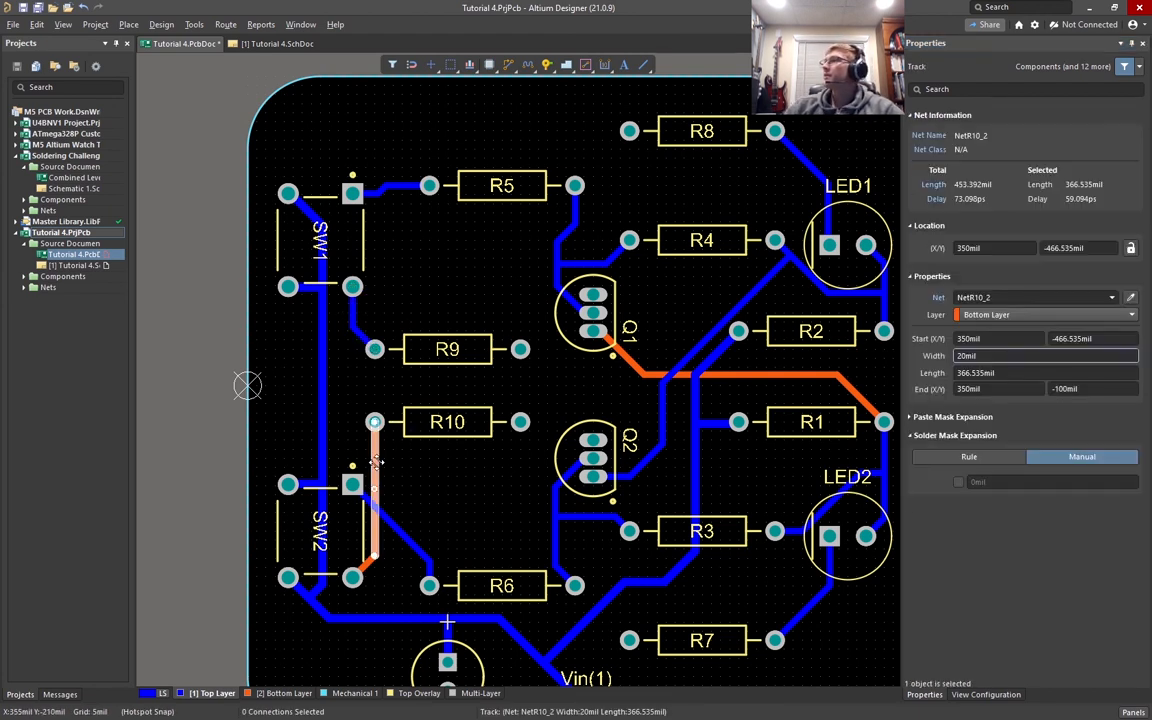
click(555, 520)
click(480, 515)
ctrl+scroll(705, 480, up, 3)
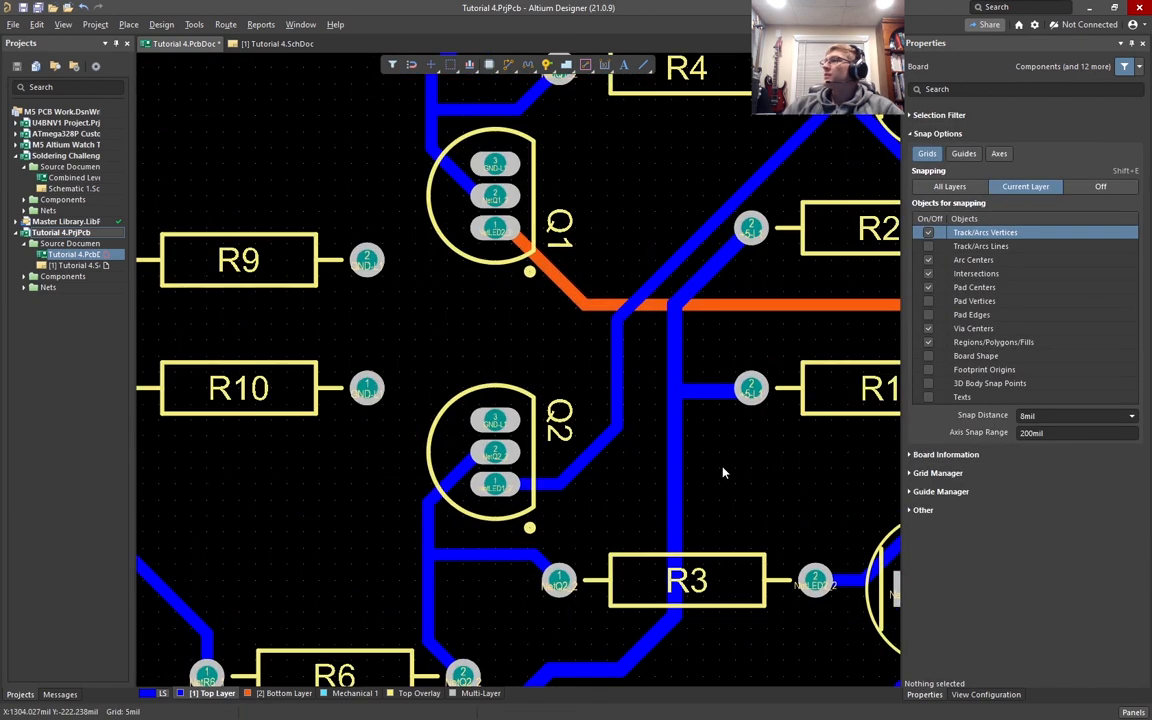
click(673, 470)
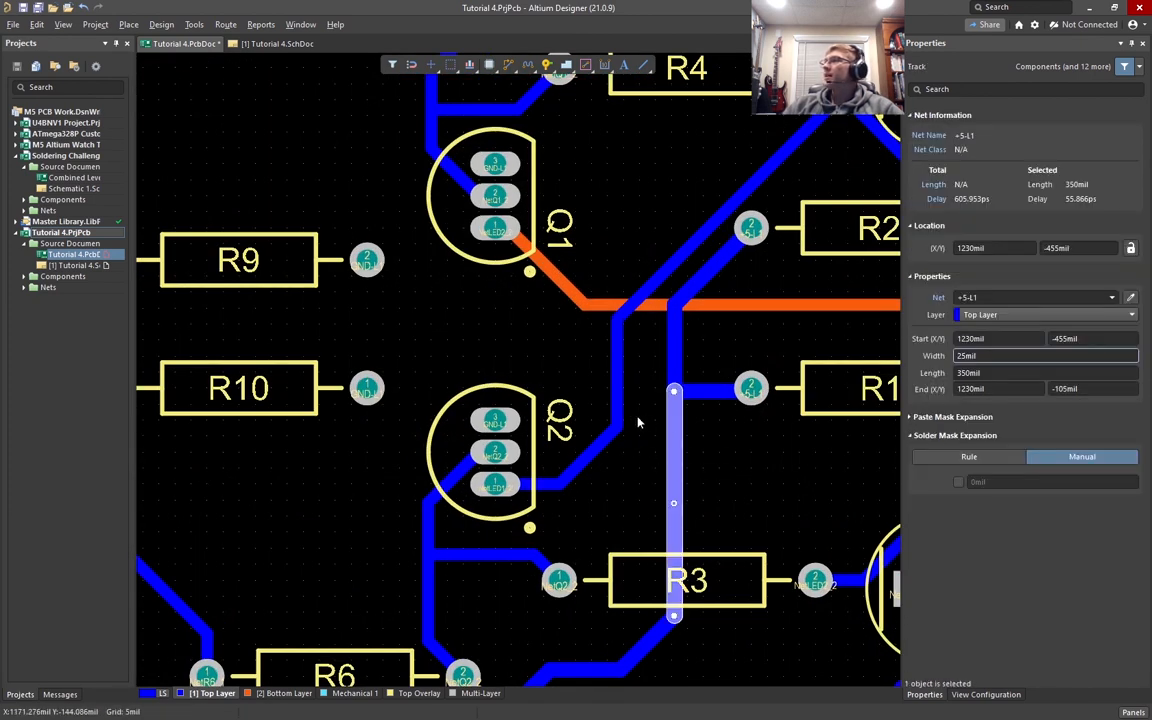
ctrl+scroll(638, 418, down, 3)
click(502, 417)
Save the PCB document
ctrl+scroll(496, 508, down, 3)
right_drag(508, 517, 499, 372)
right_drag(617, 467, 601, 538)
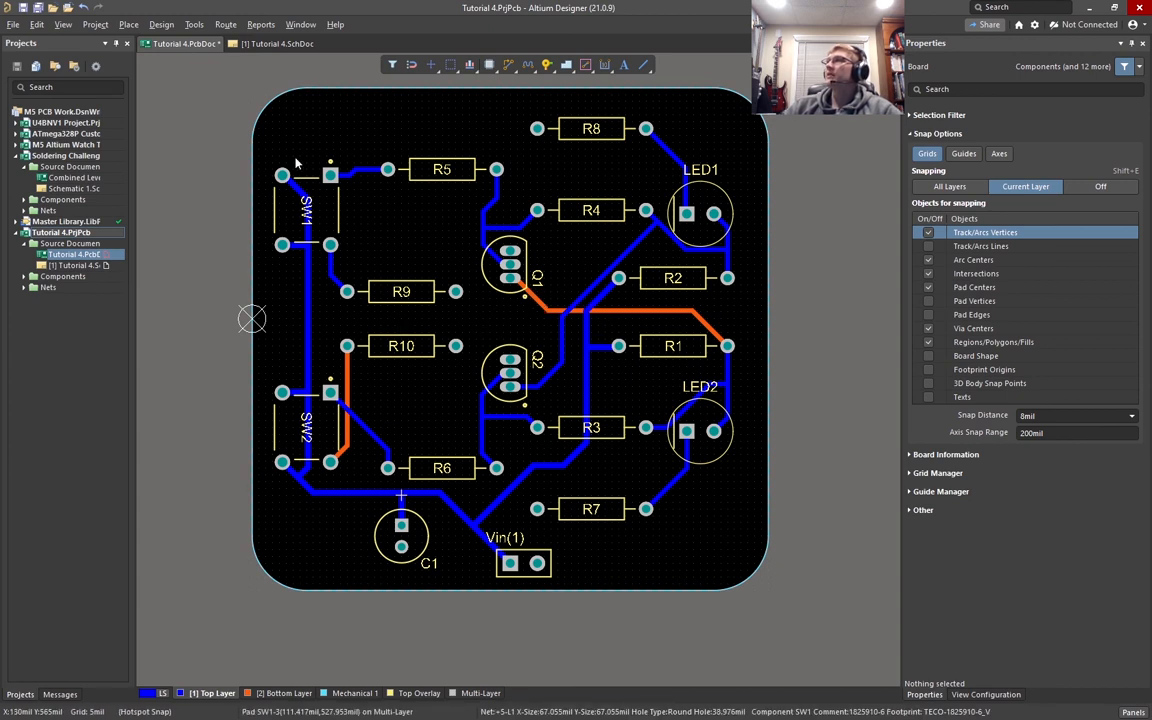
key(ctrl+s)
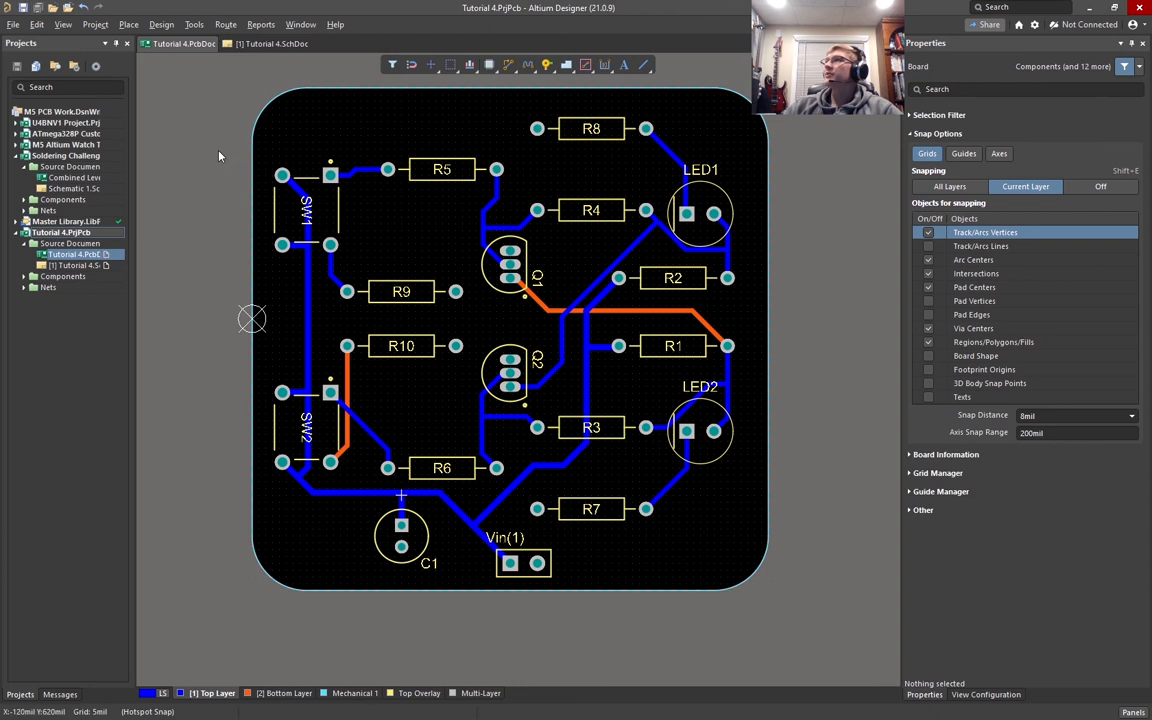
Add line-style teardrops to all T-junctions on the board, with teardrop size adjustment enabled
ctrl+scroll(340, 390, up, 8)
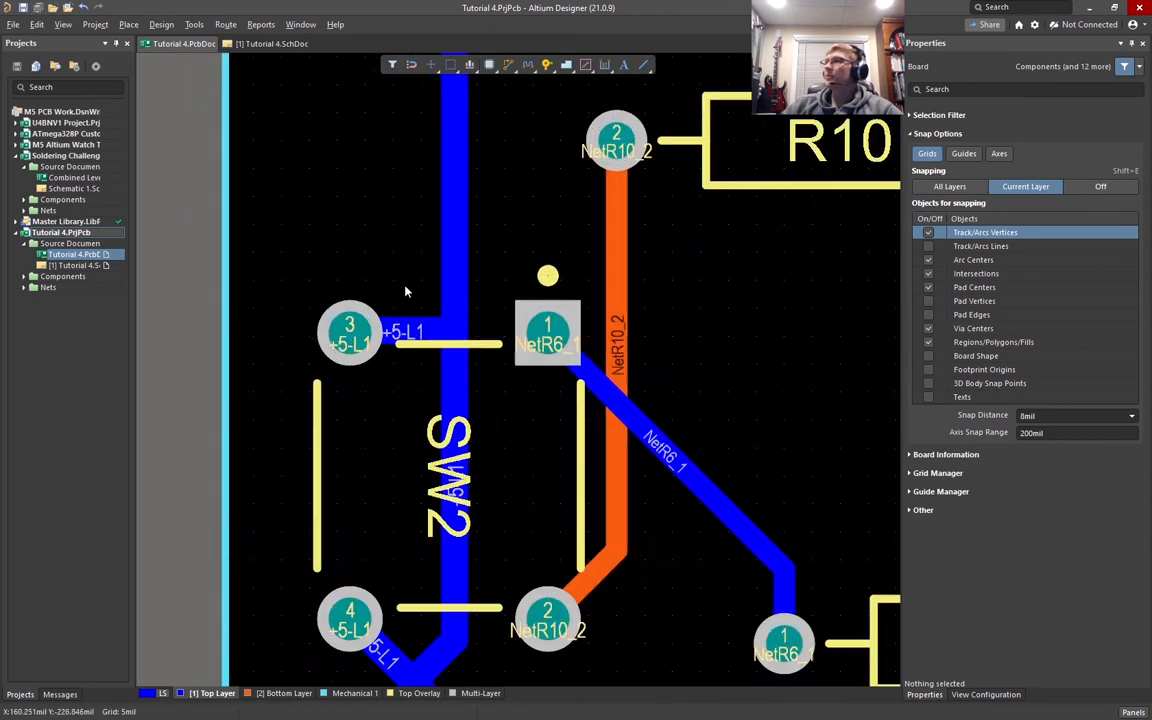
ctrl+scroll(358, 135, down, 6)
right_drag(452, 158, 279, 309)
click(194, 25)
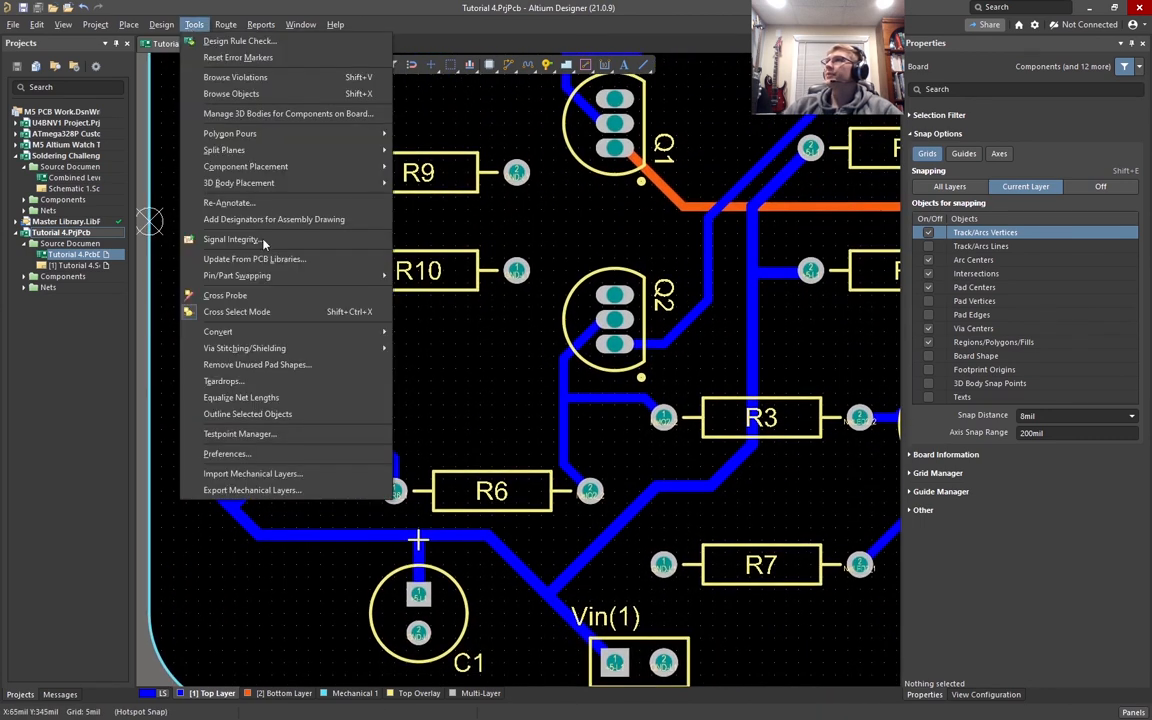
click(246, 384)
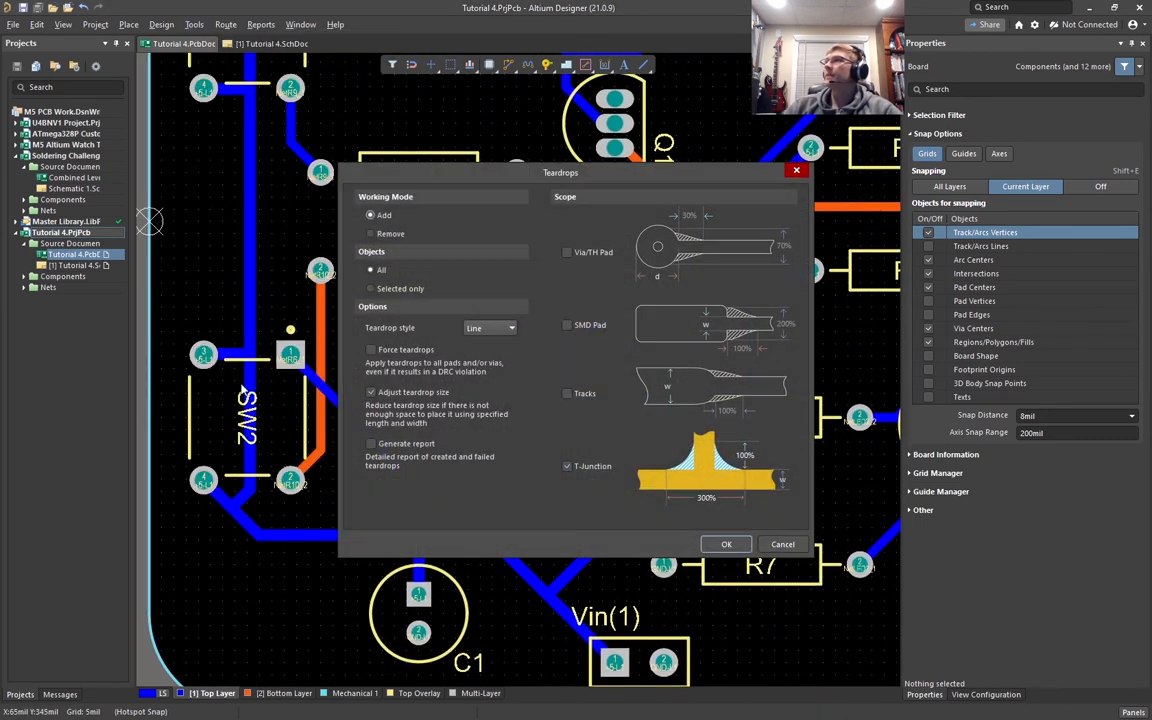
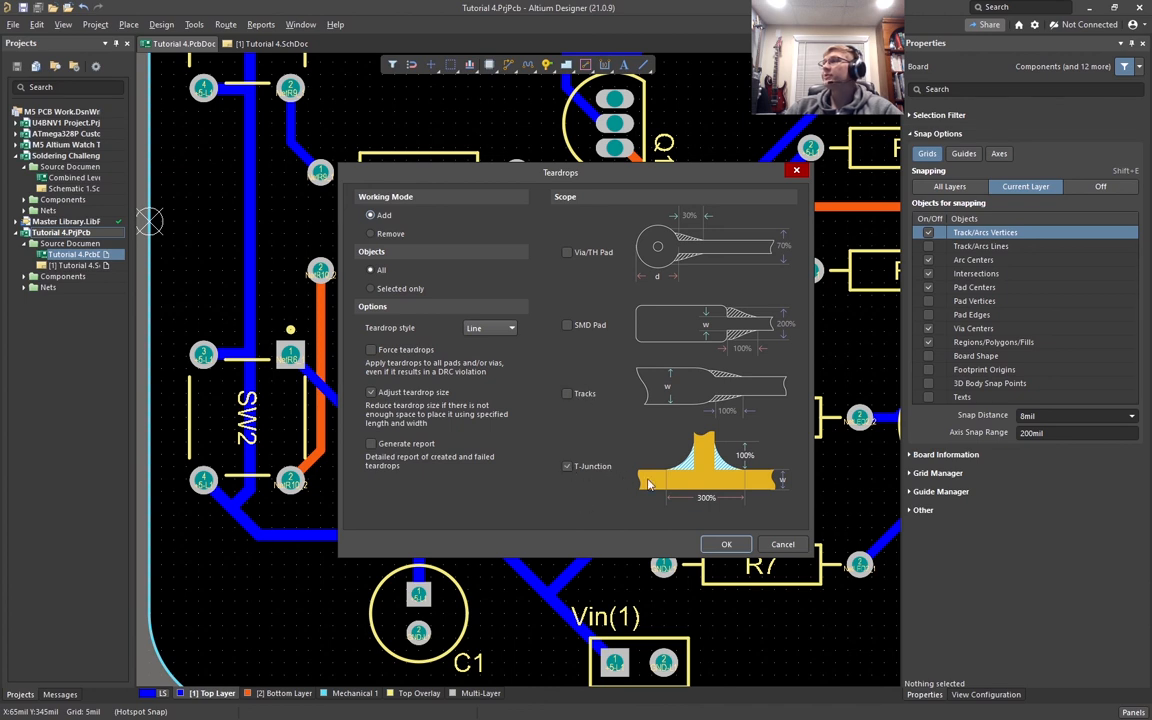
click(492, 329)
click(486, 353)
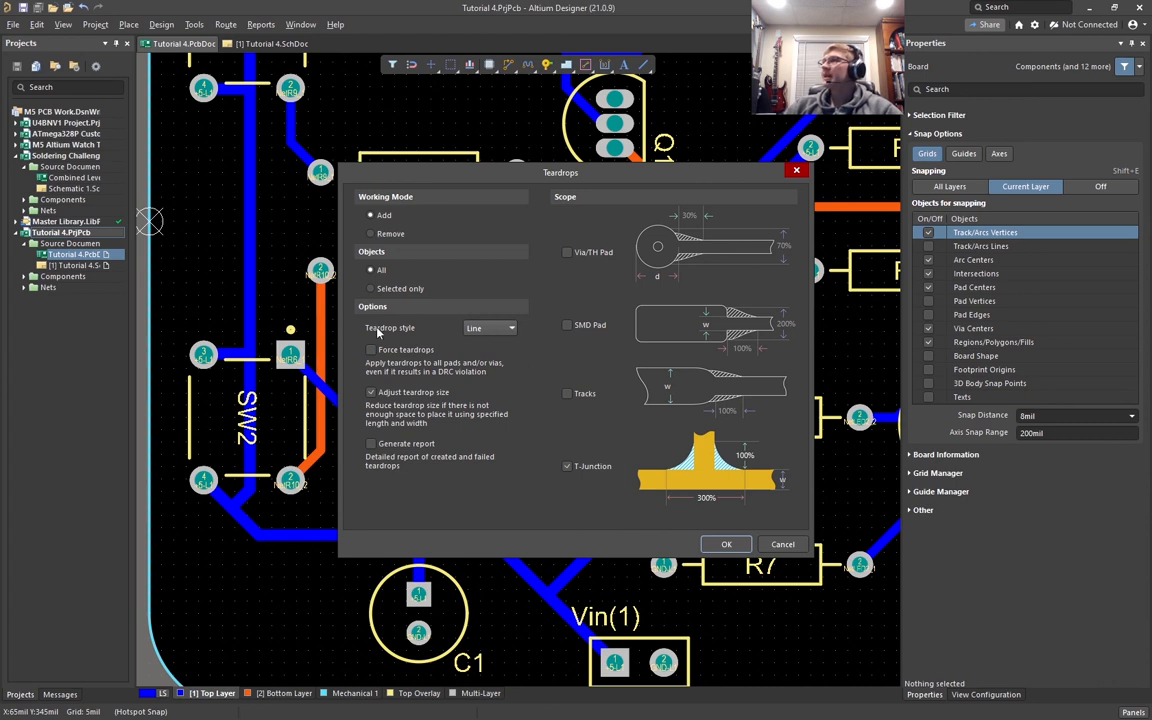
click(727, 545)
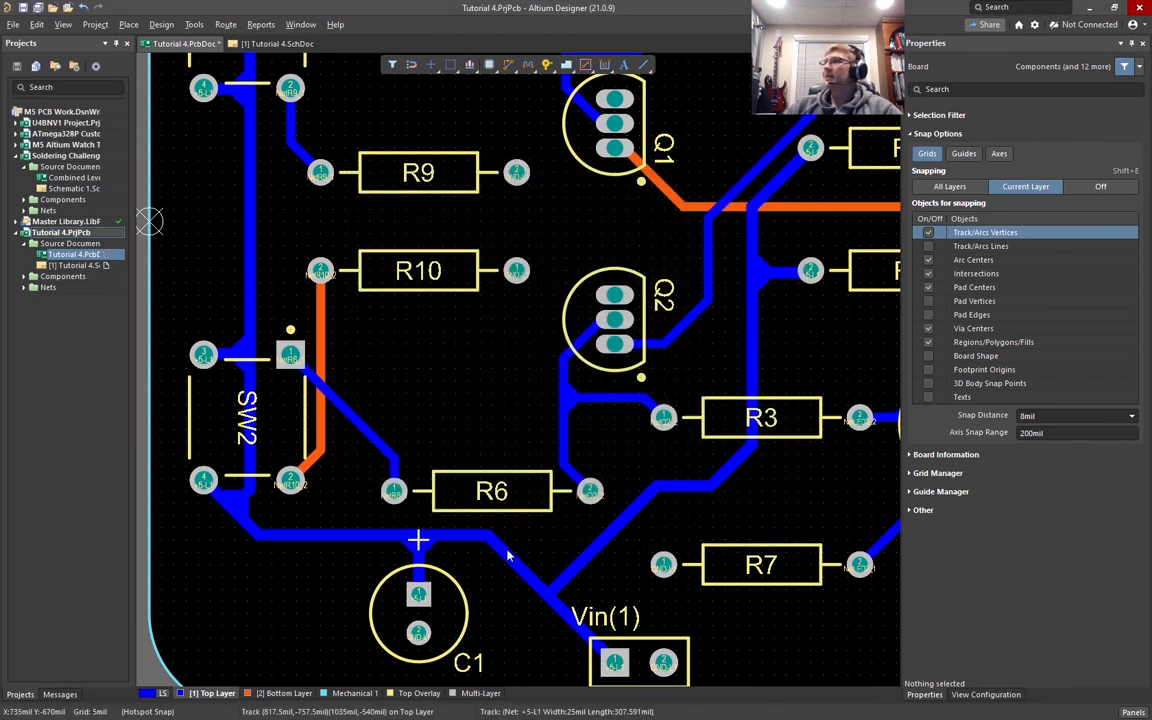
Examine the teardrop at the +5-L1 junction above C1, and check the other track junctions around the board
ctrl+scroll(383, 544, up, 6)
right_drag(537, 604, 684, 514)
click(559, 421)
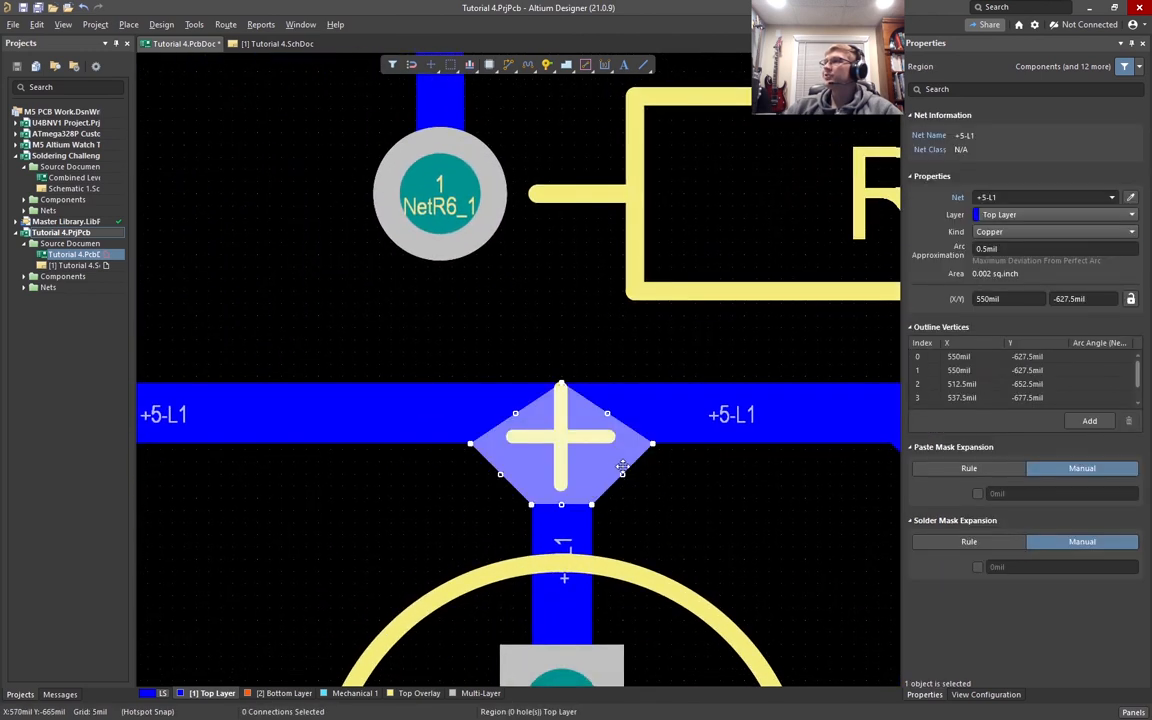
click(700, 523)
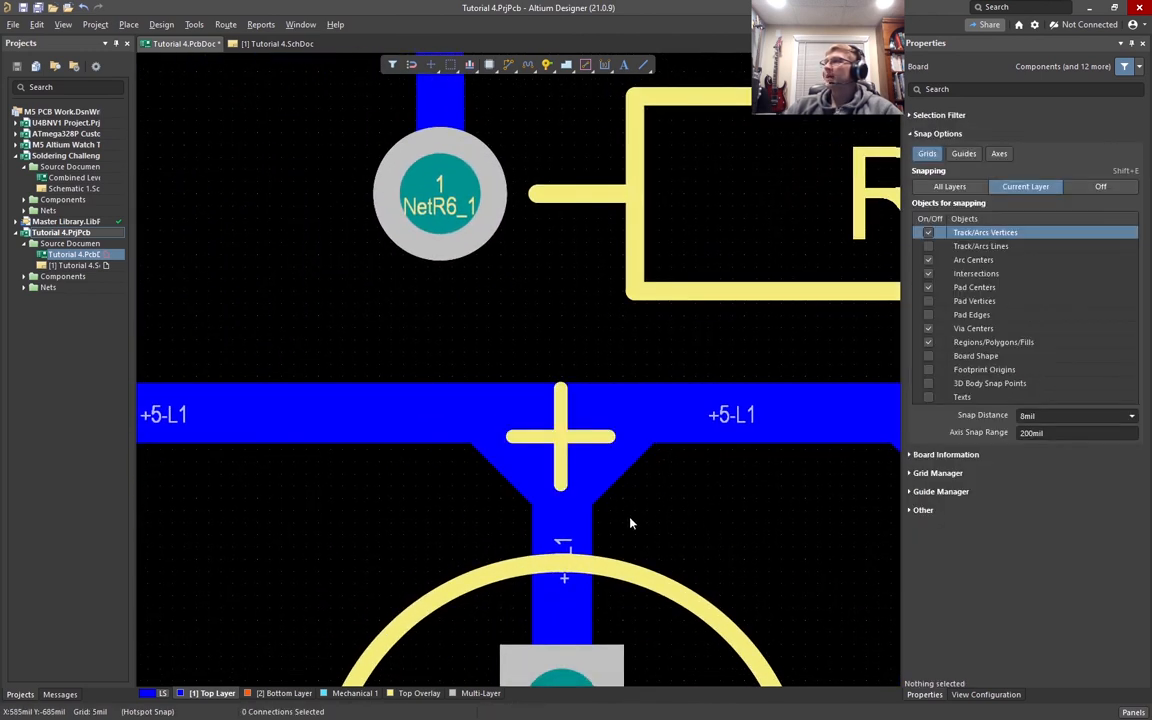
right_drag(397, 466, 936, 489)
right_drag(286, 397, 491, 489)
ctrl+scroll(453, 446, down, 1)
ctrl+scroll(451, 444, down, 2)
right_drag(503, 396, 537, 612)
ctrl+scroll(535, 548, down, 3)
right_drag(530, 298, 510, 538)
ctrl+scroll(516, 490, down, 4)
right_drag(527, 263, 527, 545)
right_drag(576, 190, 220, 362)
right_drag(645, 260, 237, 303)
right_drag(586, 321, 432, 150)
right_drag(510, 515, 601, 148)
right_drag(588, 496, 820, 200)
right_drag(450, 488, 591, 393)
Delete the diagonal +5-L1 branch above Vin(1) and the leftover 10mil long stub at its junction
click(414, 419)
shift+click(417, 472)
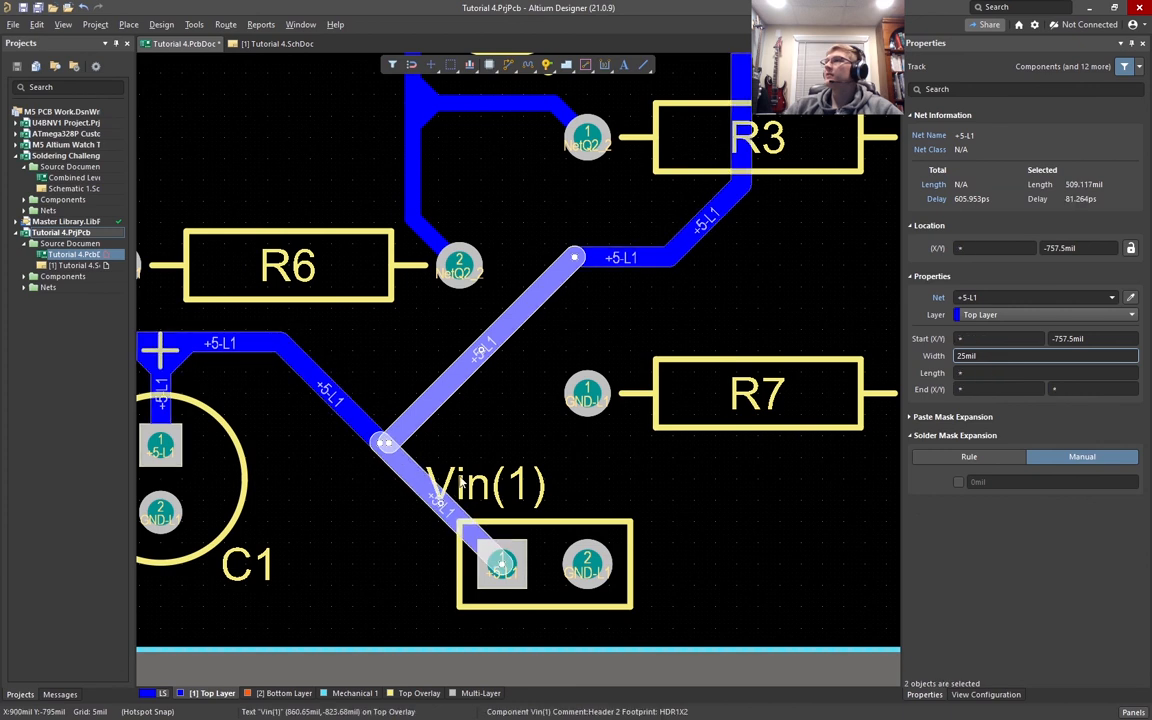
right_drag(425, 452, 494, 424)
shift+scroll(422, 399, up, 5)
shift+scroll(422, 404, down, 5)
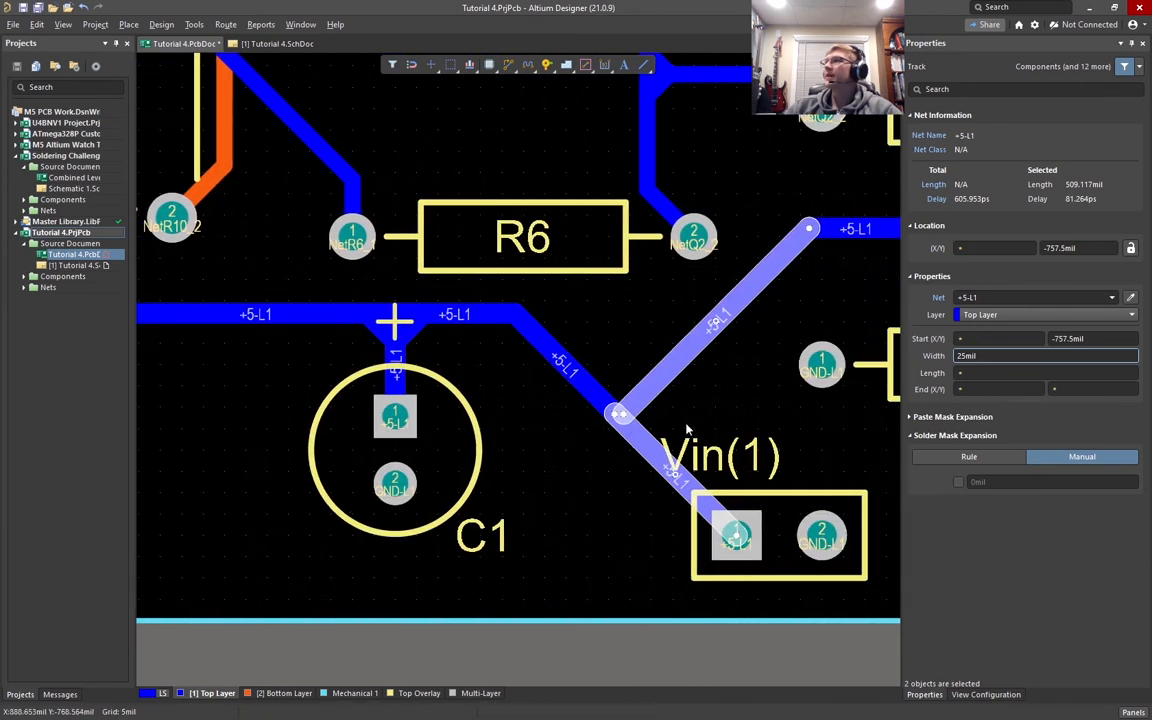
ctrl+scroll(680, 410, up, 3)
click(515, 392)
click(571, 387)
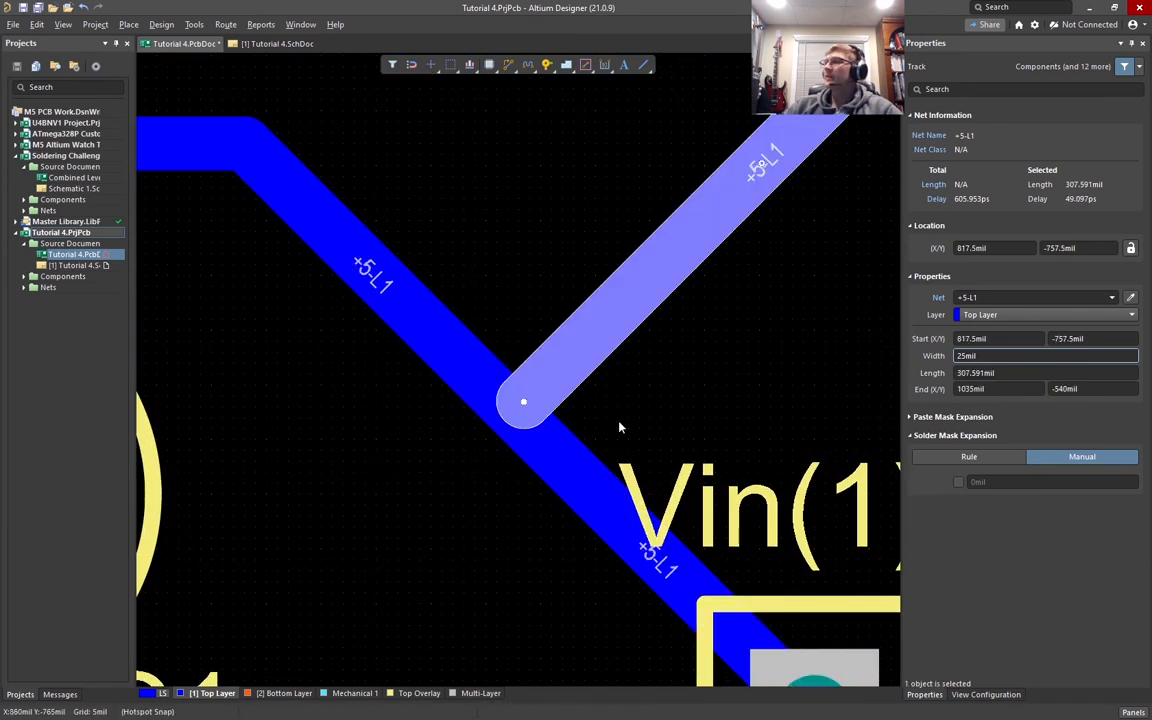
key(Delete)
click(535, 391)
ctrl+scroll(548, 392, up, 3)
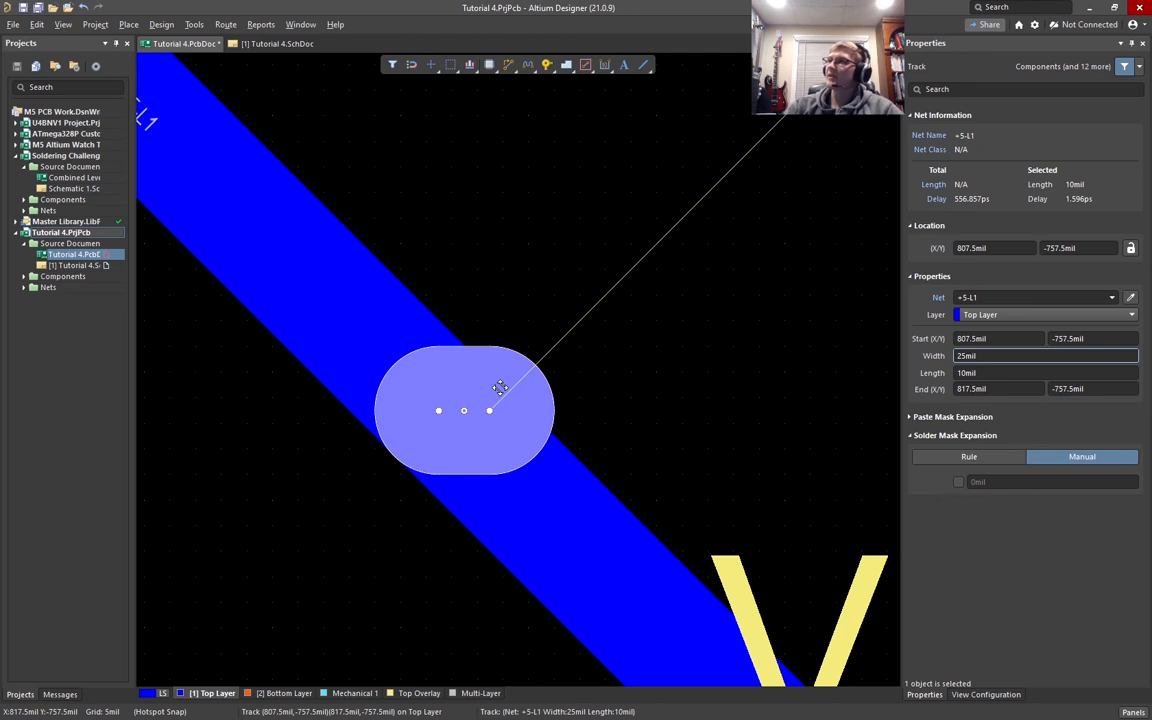
key(Delete)
Route a 25mil +5-L1 diagonal on the Top Layer from the track above Vin(1) to the horizontal +5-L1 segment below R3
key(ctrl+w)
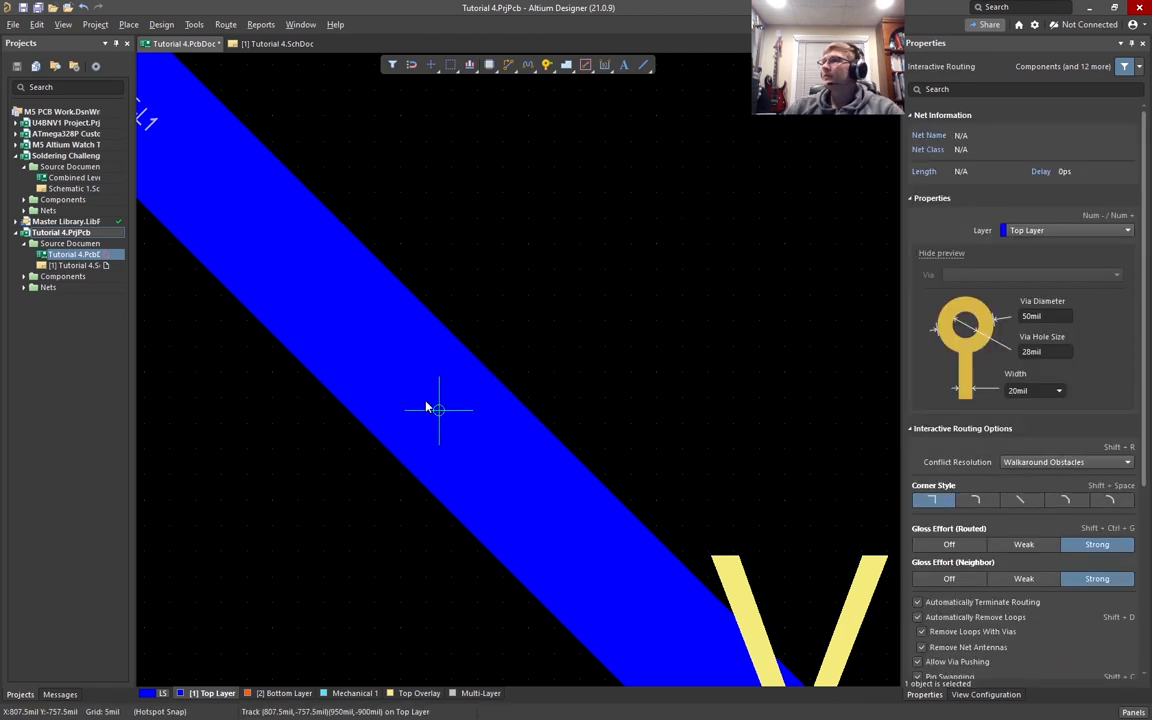
click(473, 338)
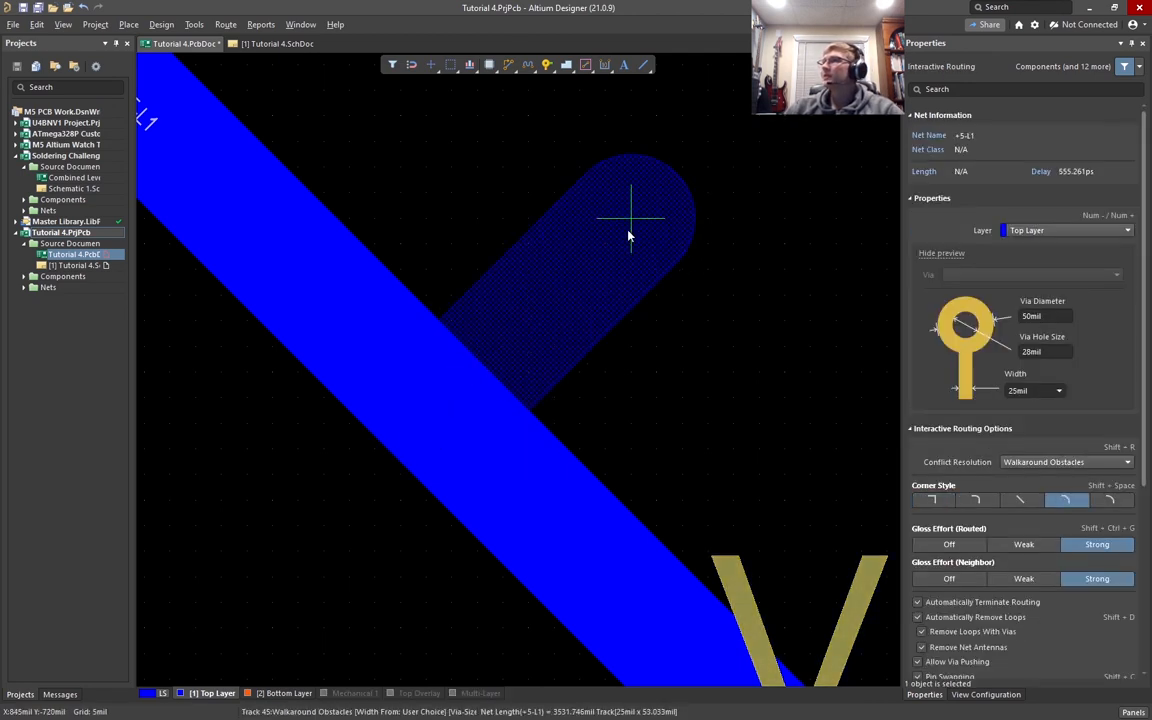
ctrl+scroll(630, 237, down, 5)
ctrl+scroll(380, 475, down, 3)
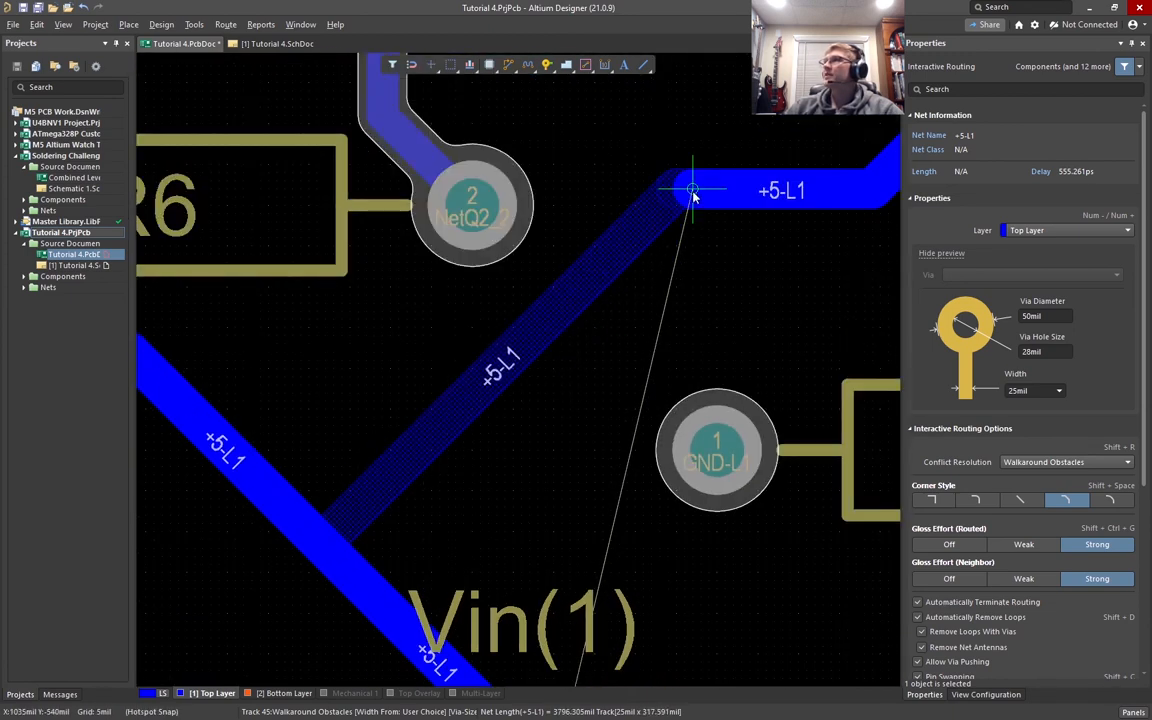
click(692, 189)
right_click(676, 299)
Apply the T-junction teardrops again so the rerouted +5-L1 junction above Vin(1) is included
ctrl+scroll(633, 292, down, 2)
right_drag(558, 400, 602, 396)
click(194, 24)
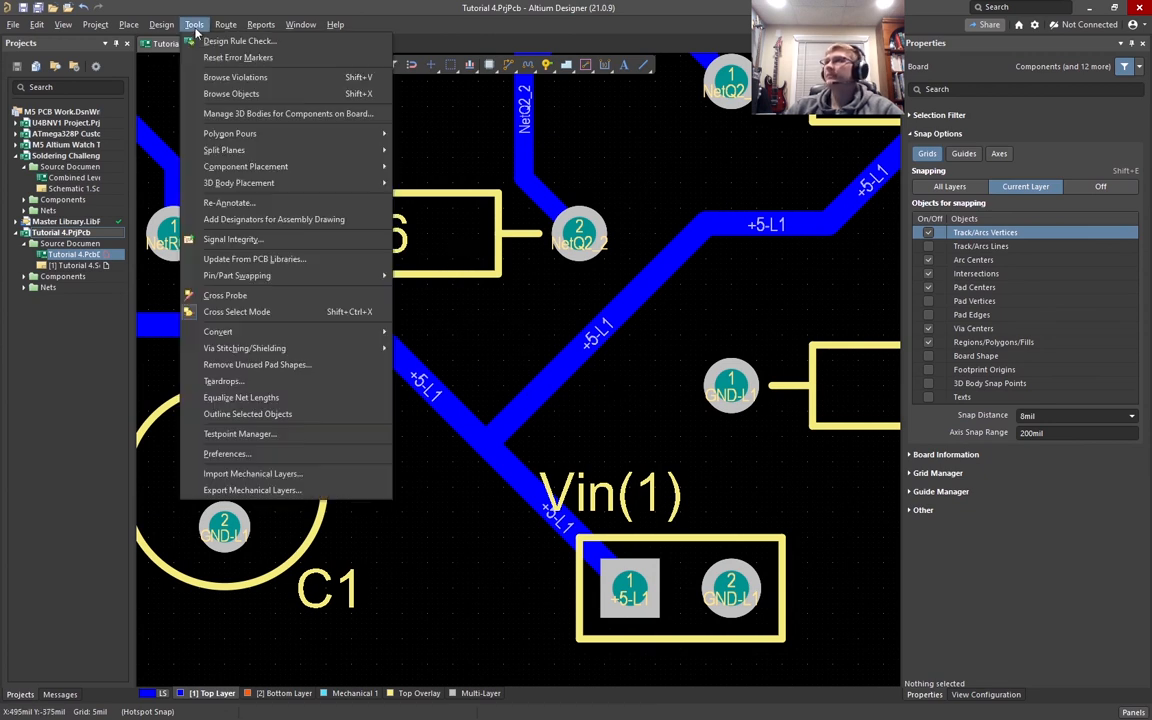
click(256, 385)
click(716, 546)
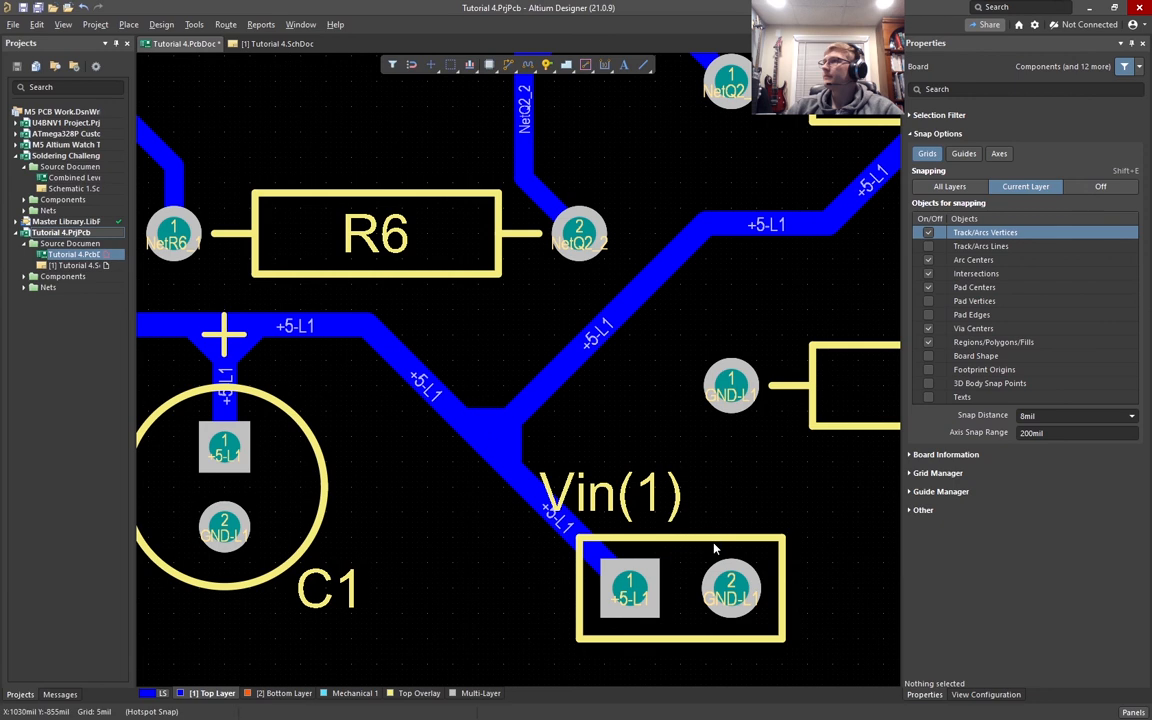
ctrl+scroll(514, 508, down, 5)
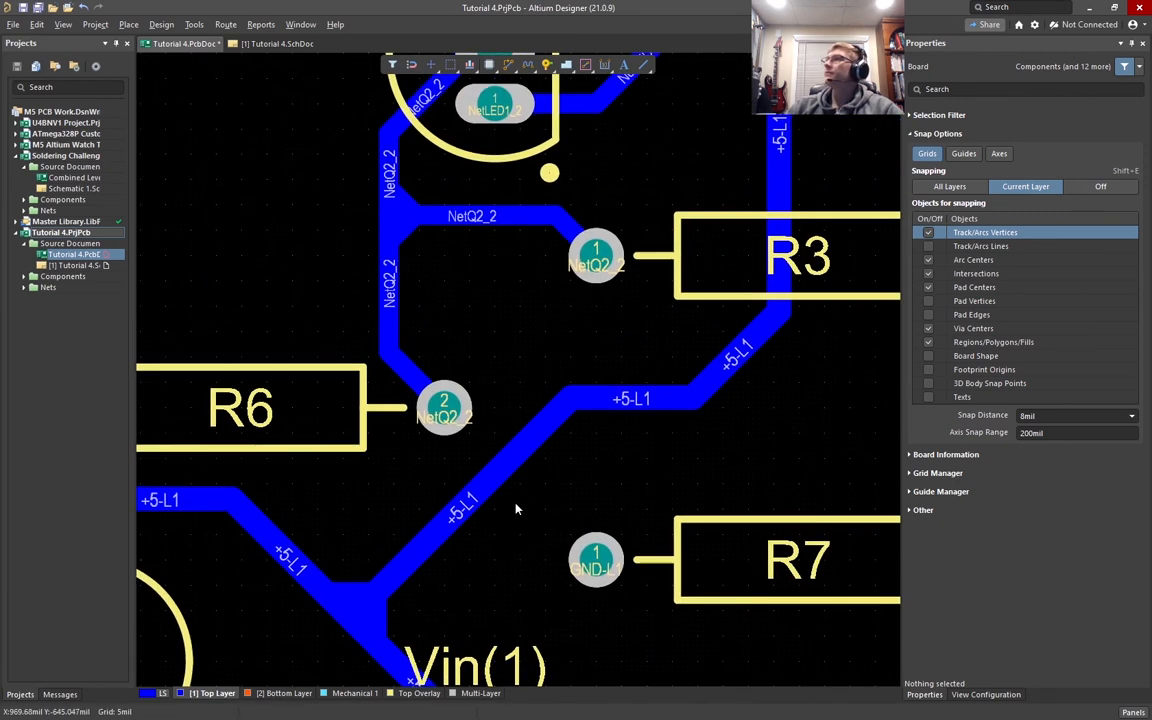
ctrl+scroll(514, 390, down, 4)
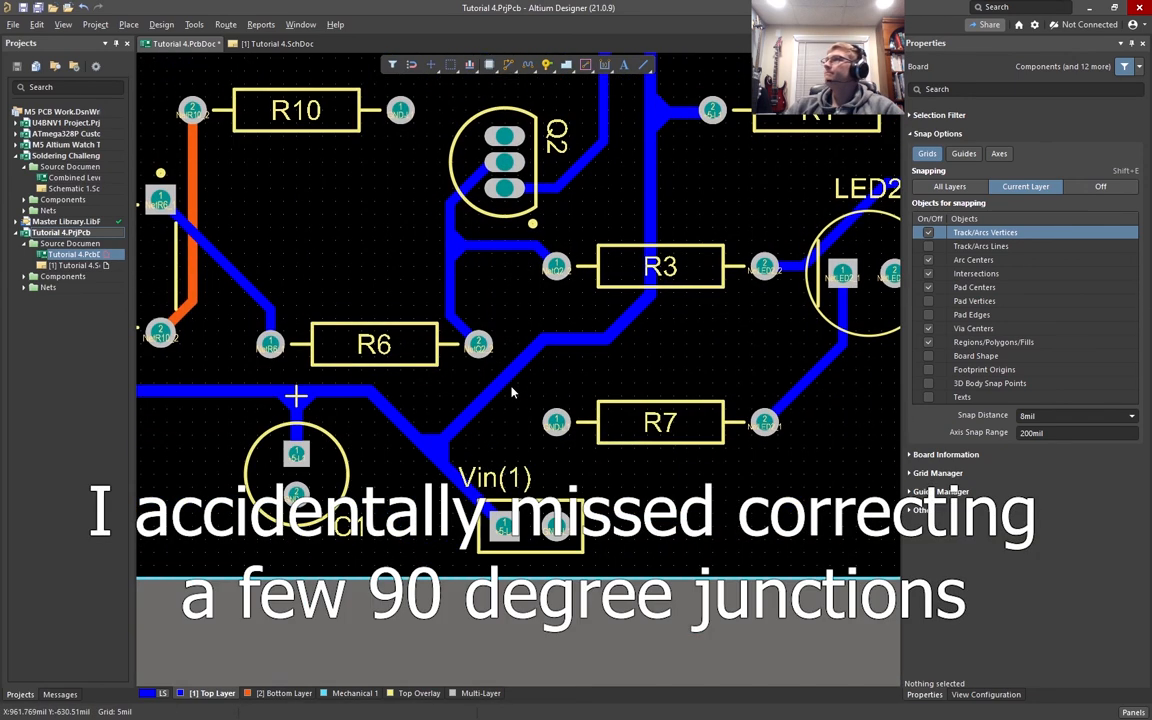
right_drag(544, 358, 553, 555)
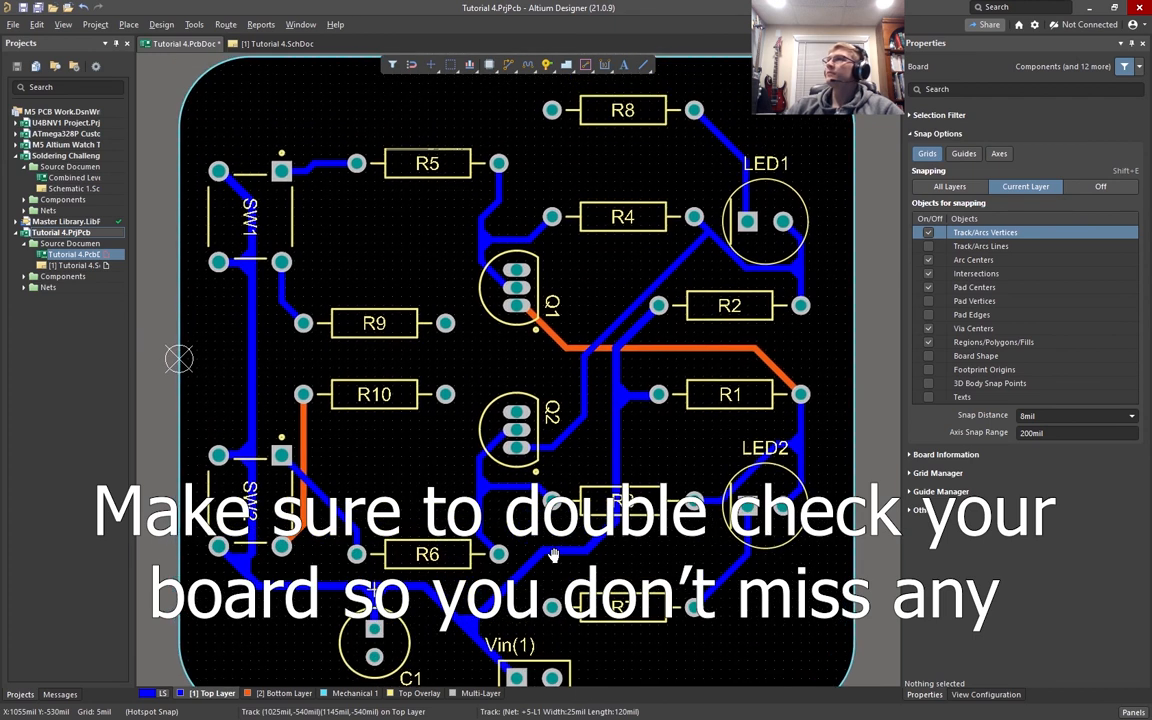
ctrl+scroll(550, 510, down, 1)
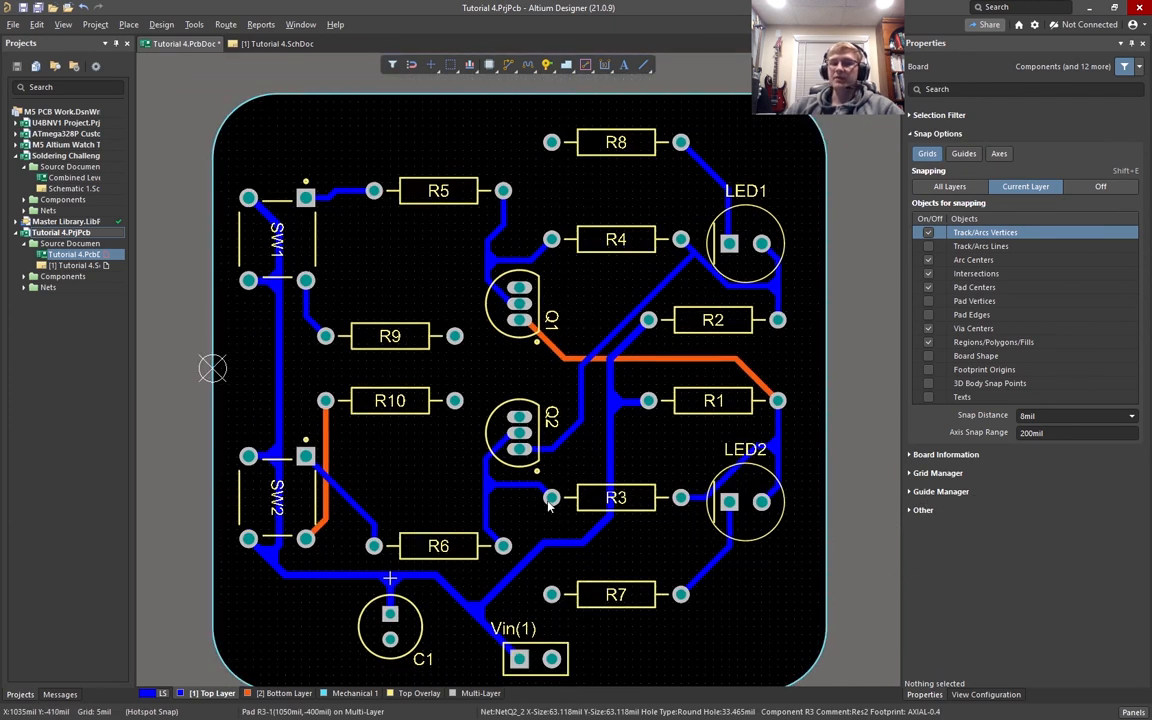
right_drag(527, 488, 560, 413)
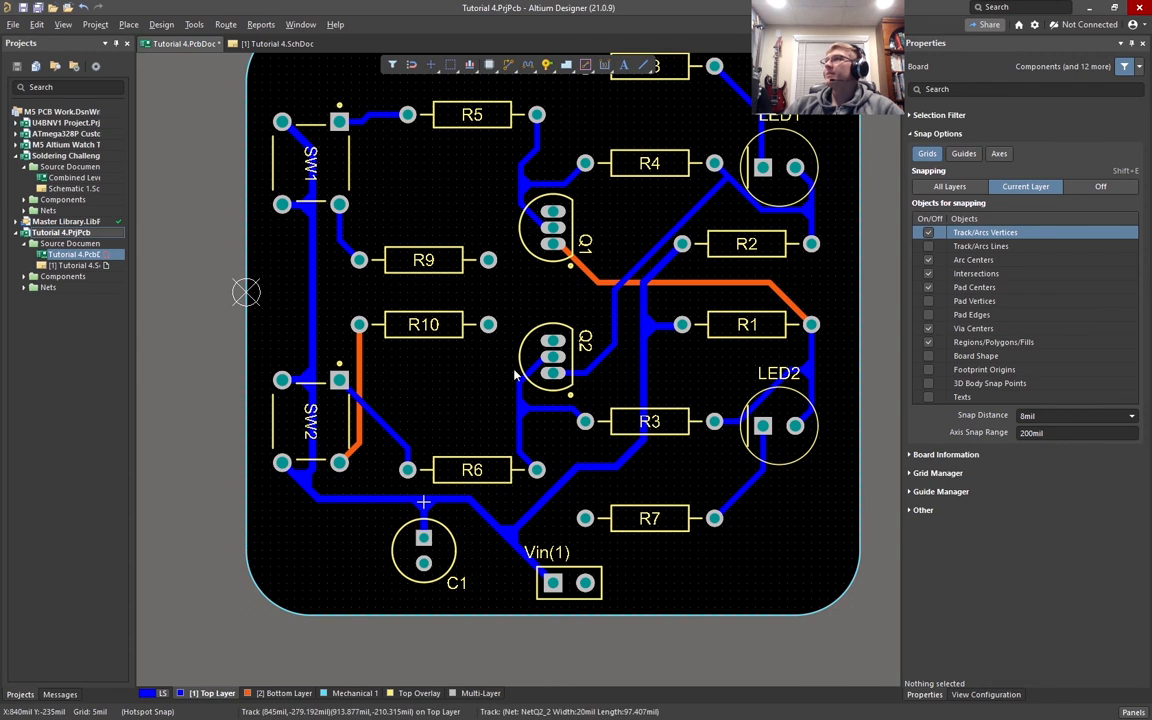
Save the Tutorial 4 board document after checking the unrouted ground pads of R9 and R10
ctrl+scroll(515, 375, up, 5)
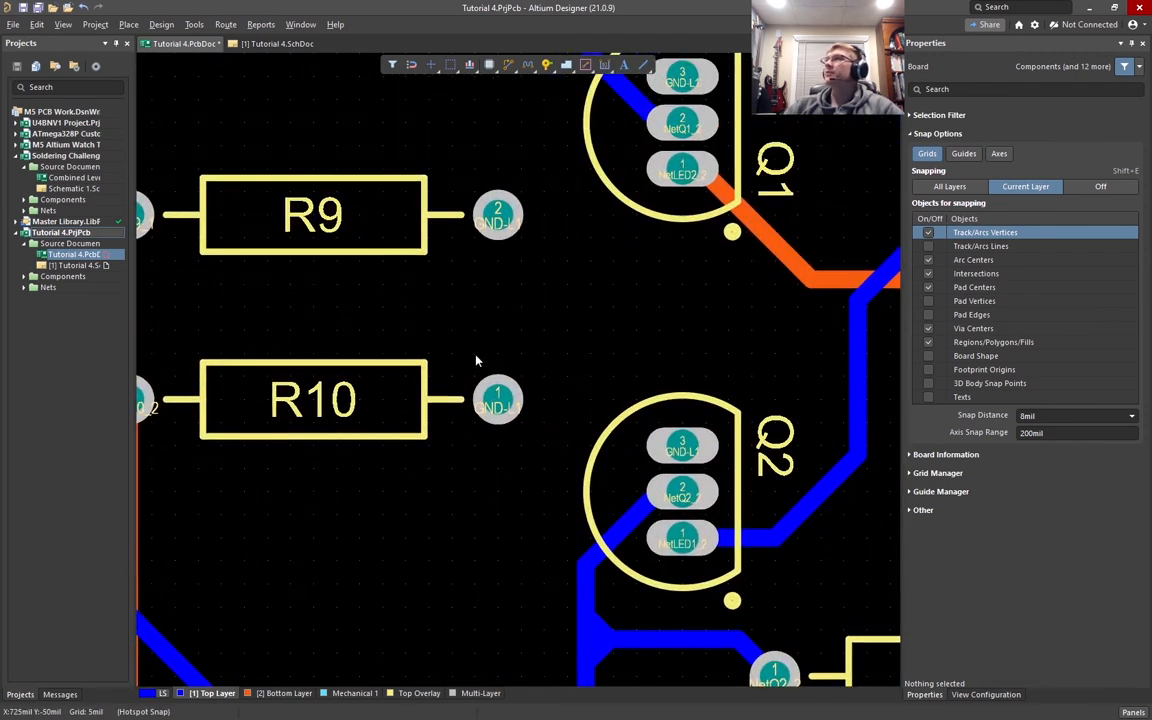
ctrl+scroll(477, 324, down, 4)
right_drag(496, 397, 469, 341)
click(37, 8)
ctrl+scroll(471, 328, down, 2)
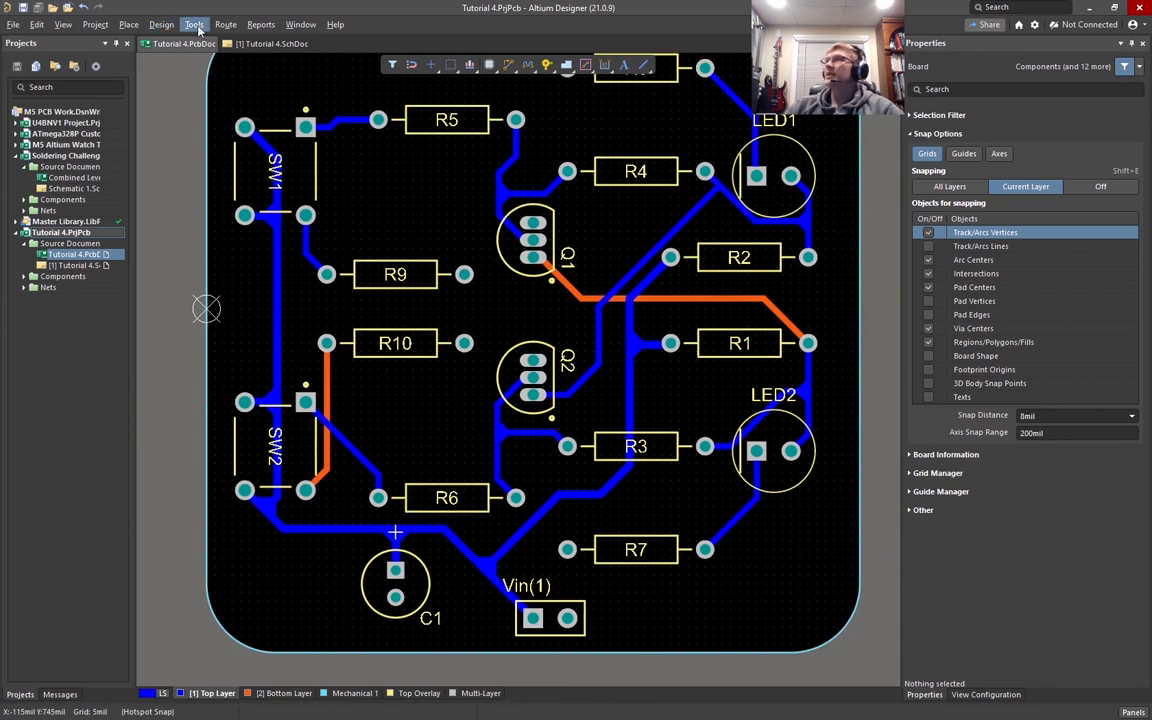
Create a new polygon from the board outline in the Polygon Pour Manager
click(160, 25)
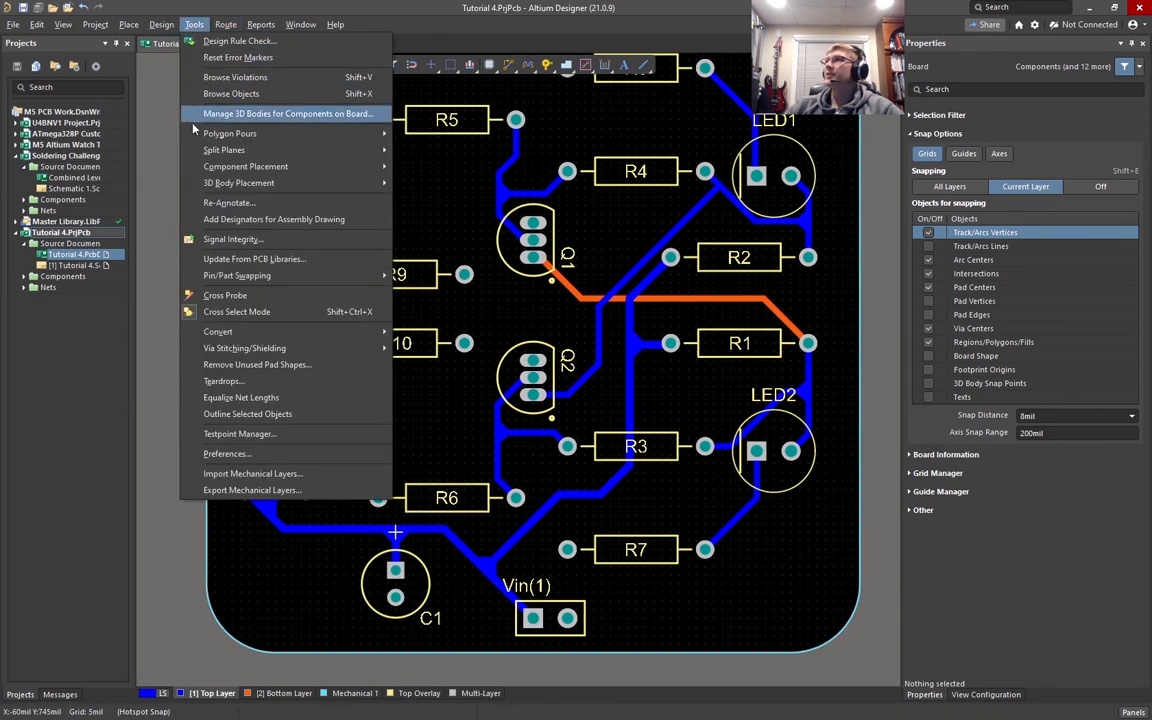
mouse_move(223, 137)
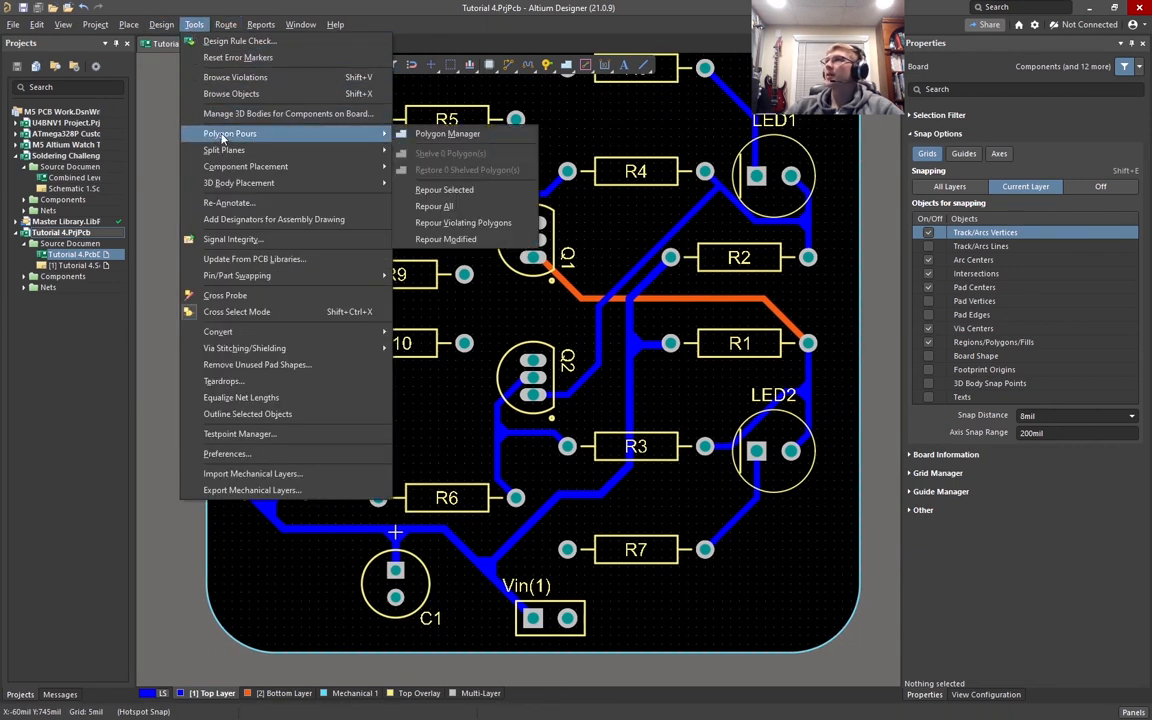
click(452, 137)
drag(461, 72, 471, 76)
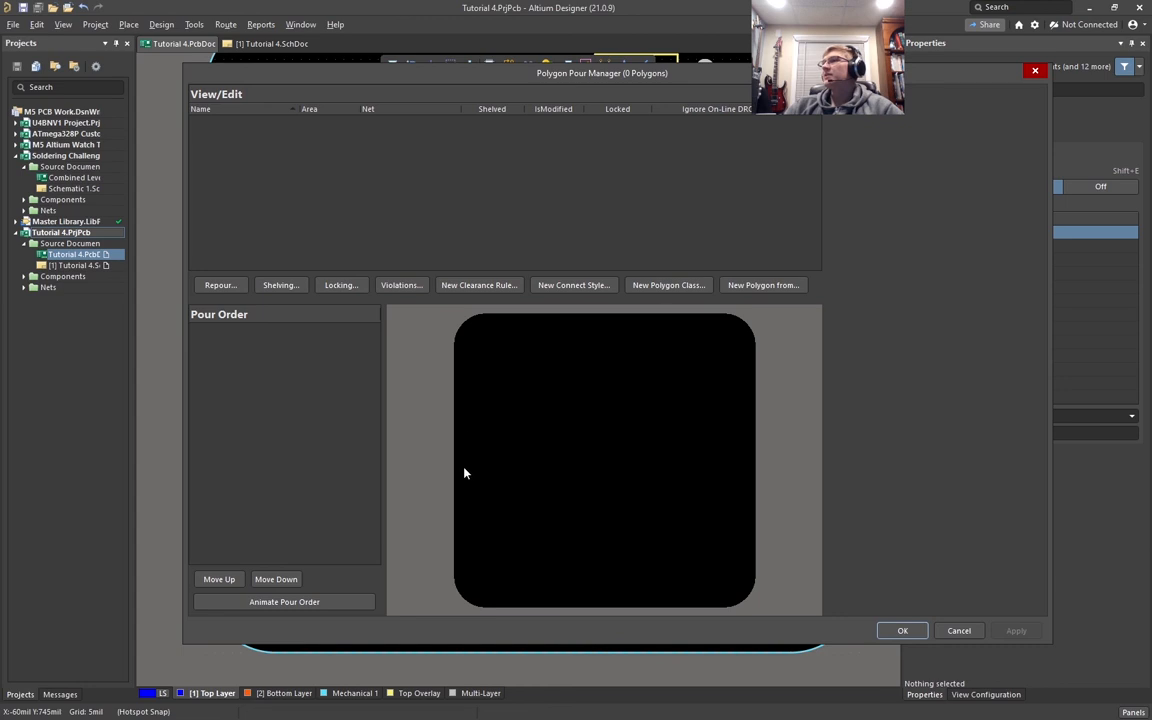
click(746, 288)
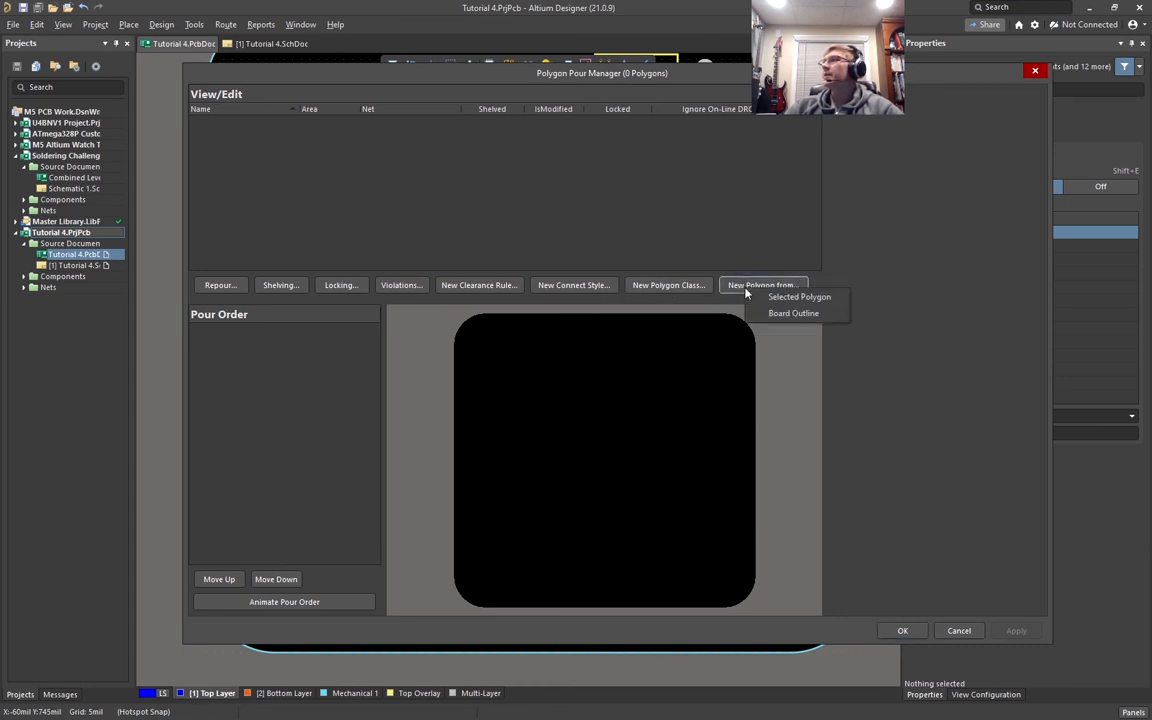
click(788, 316)
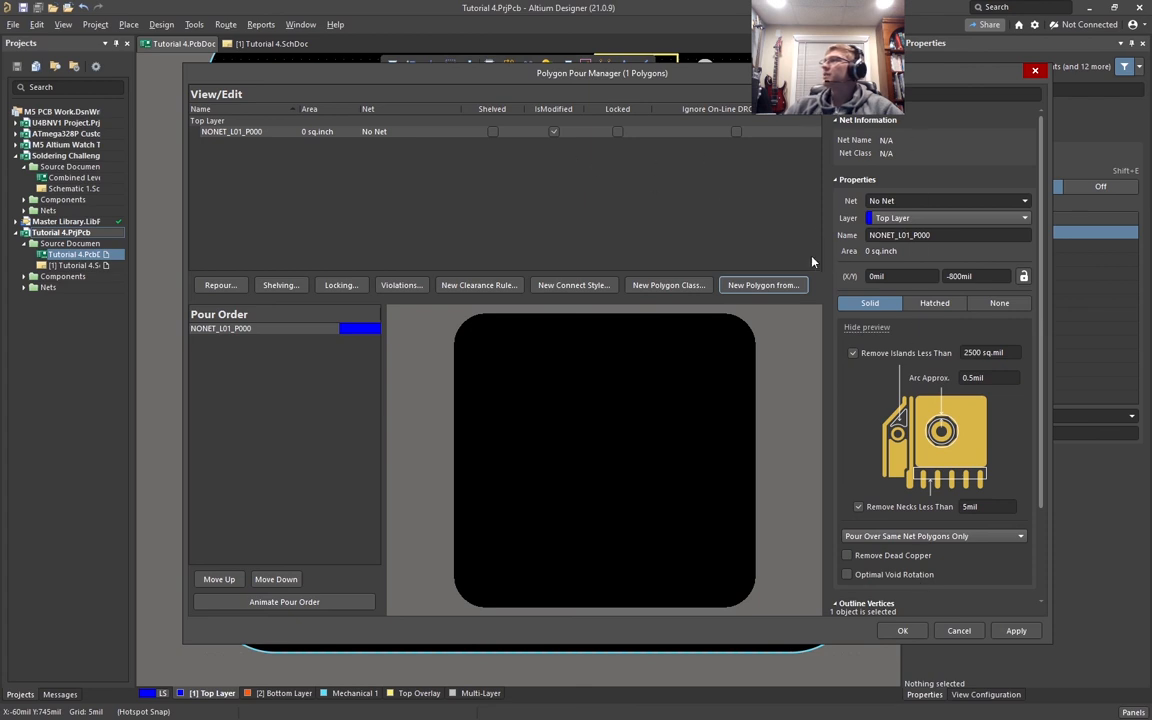
Assign the new Top Layer polygon to the GND-L1 net and pour it on the board
click(969, 201)
click(1029, 203)
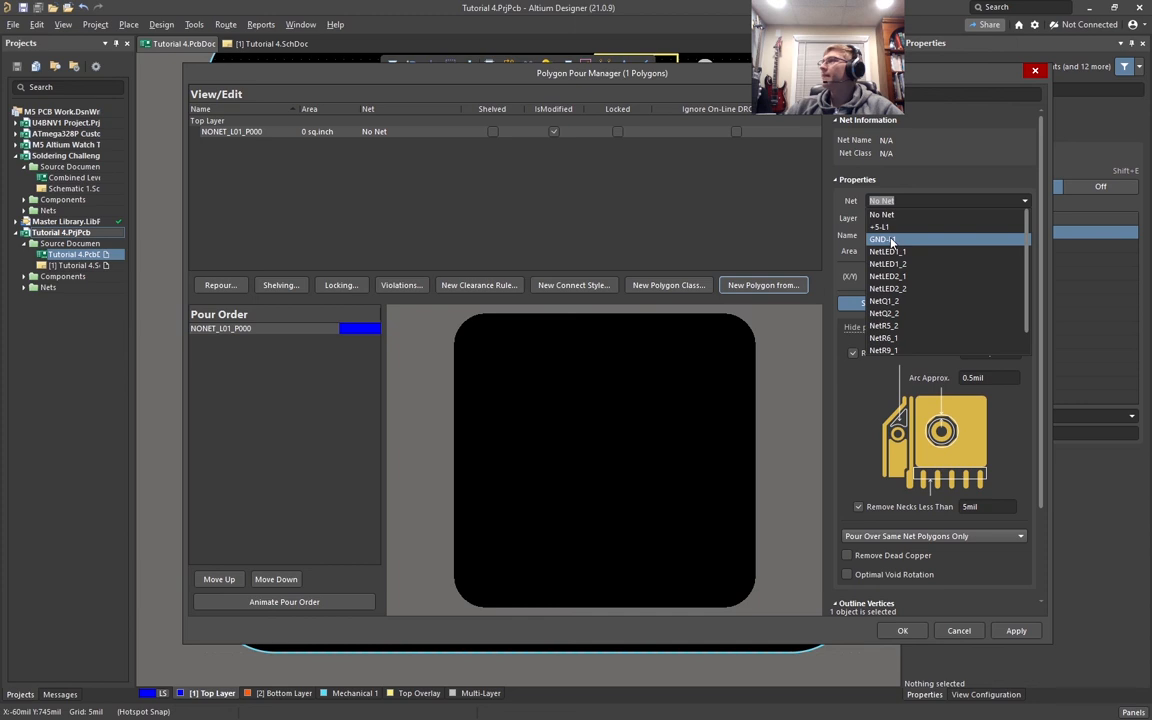
click(871, 237)
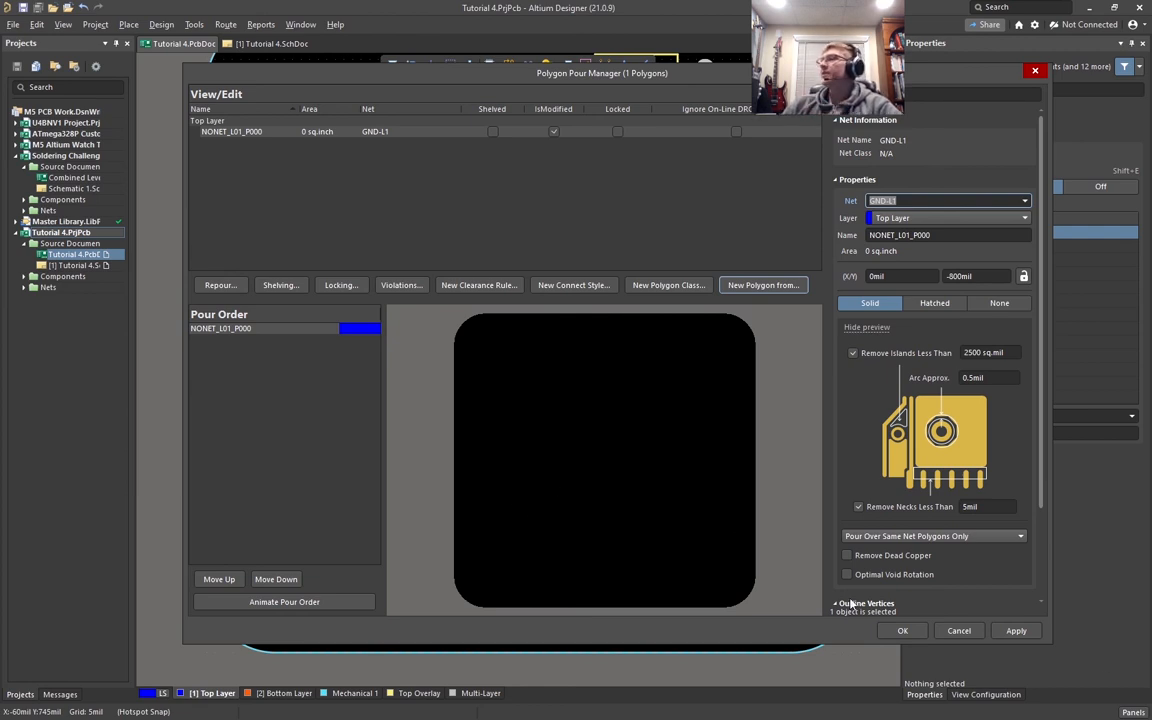
click(1015, 631)
click(710, 391)
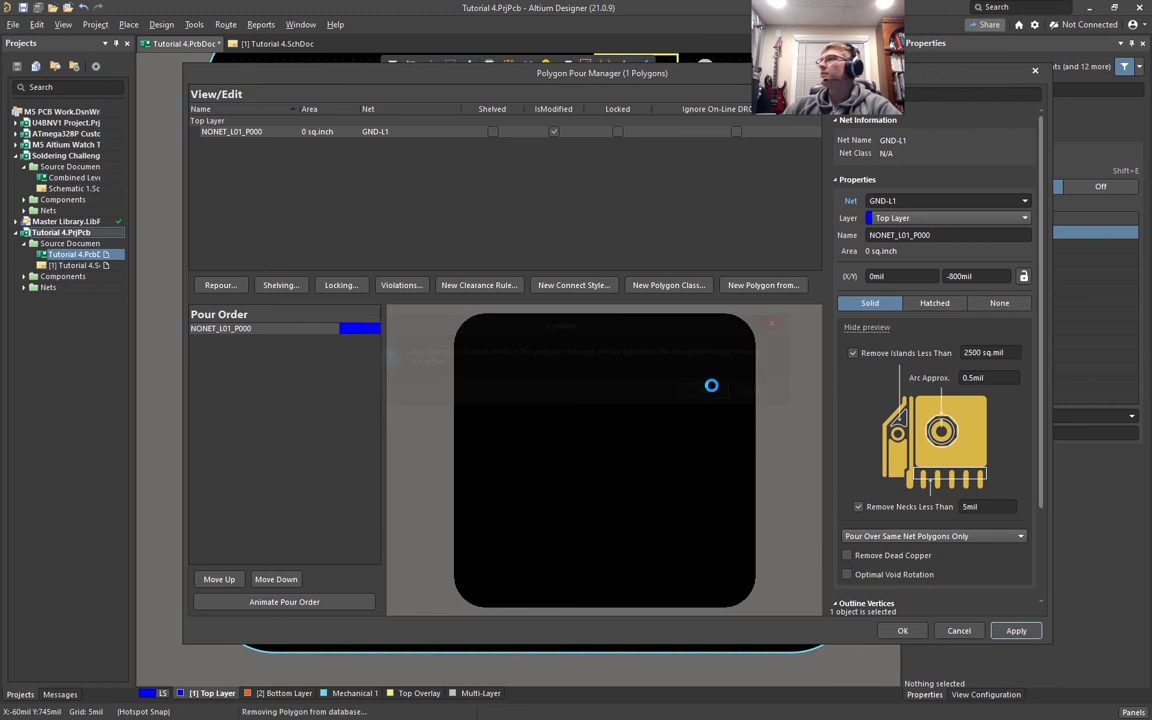
click(912, 630)
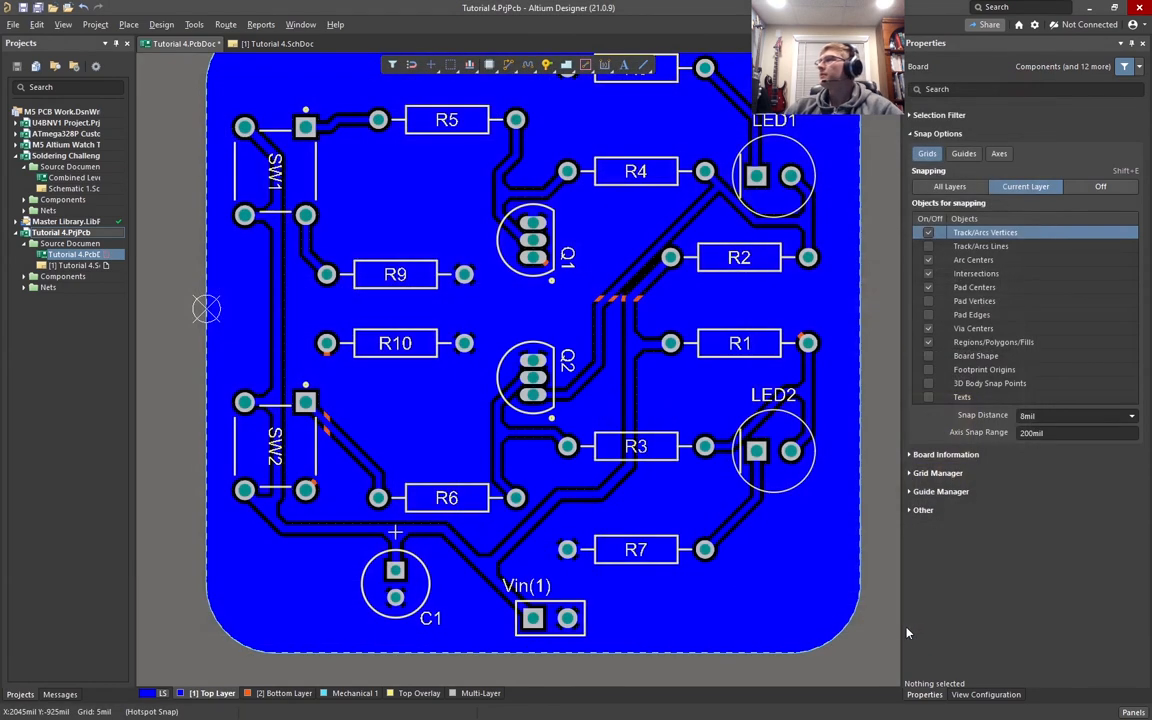
Examine the Top Layer pour's clearance around the SW1 to R5 track and its thermal relief at the ground pad of R9
right_drag(621, 450, 657, 517)
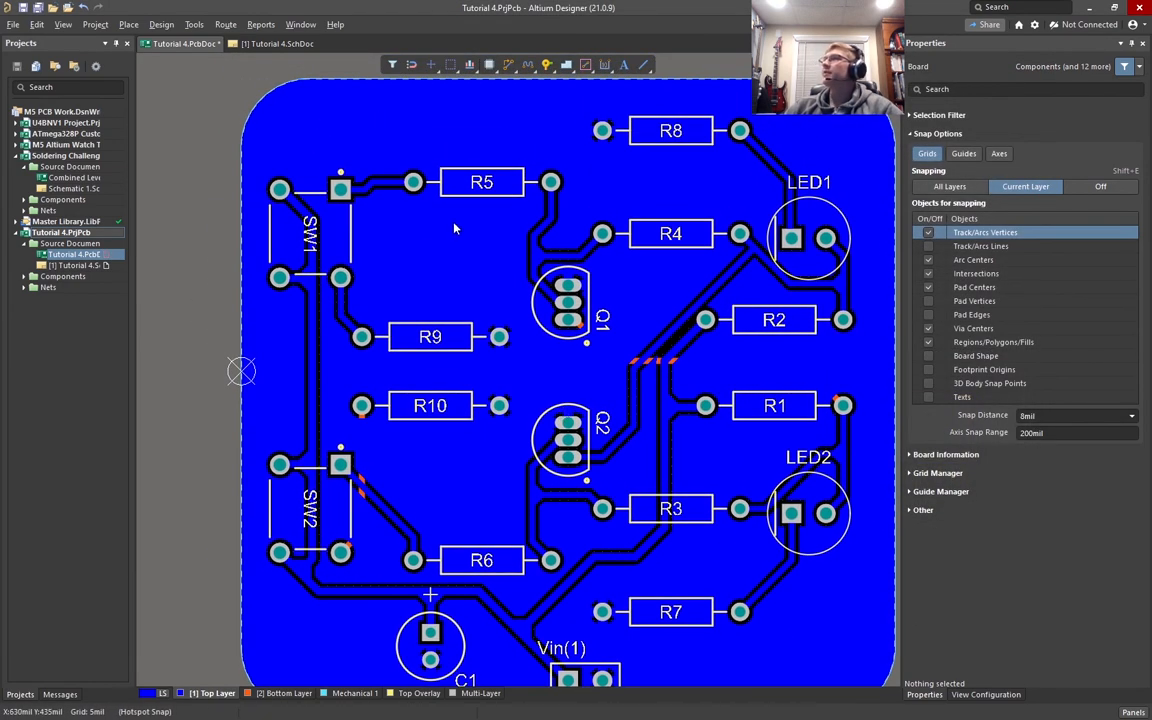
mouse_move(595, 329)
right_down()
mouse_move(569, 314)
mouse_move(615, 331)
right_up()
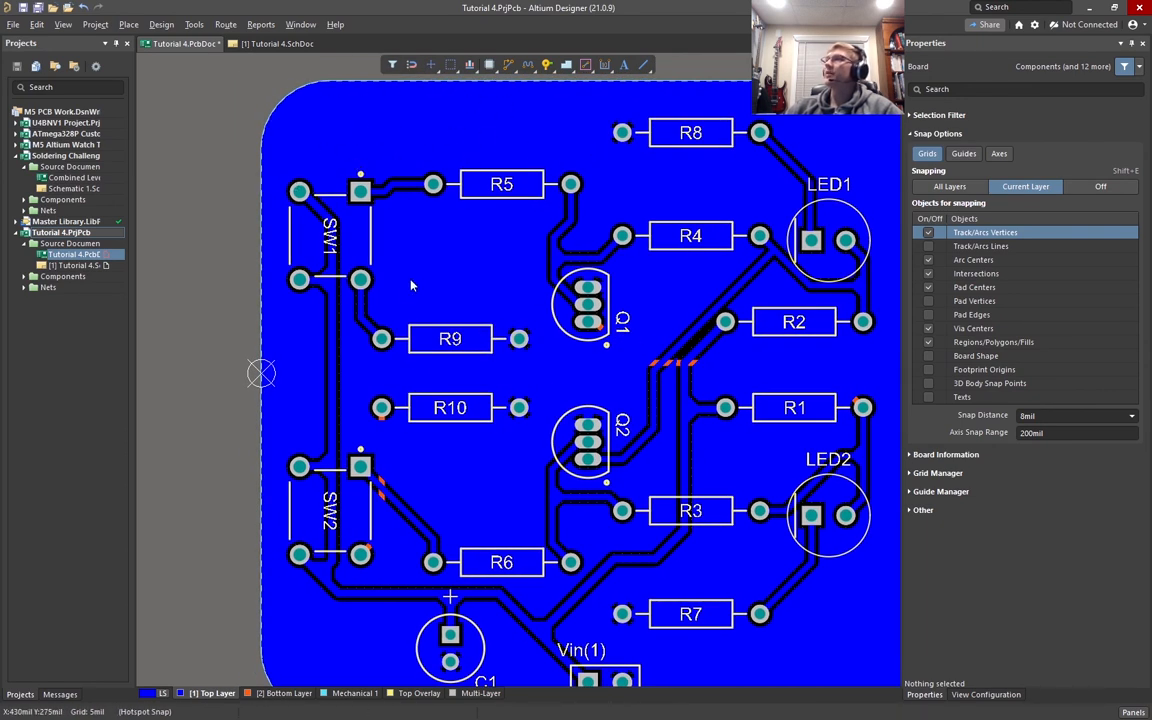
ctrl+scroll(330, 200, up, 8)
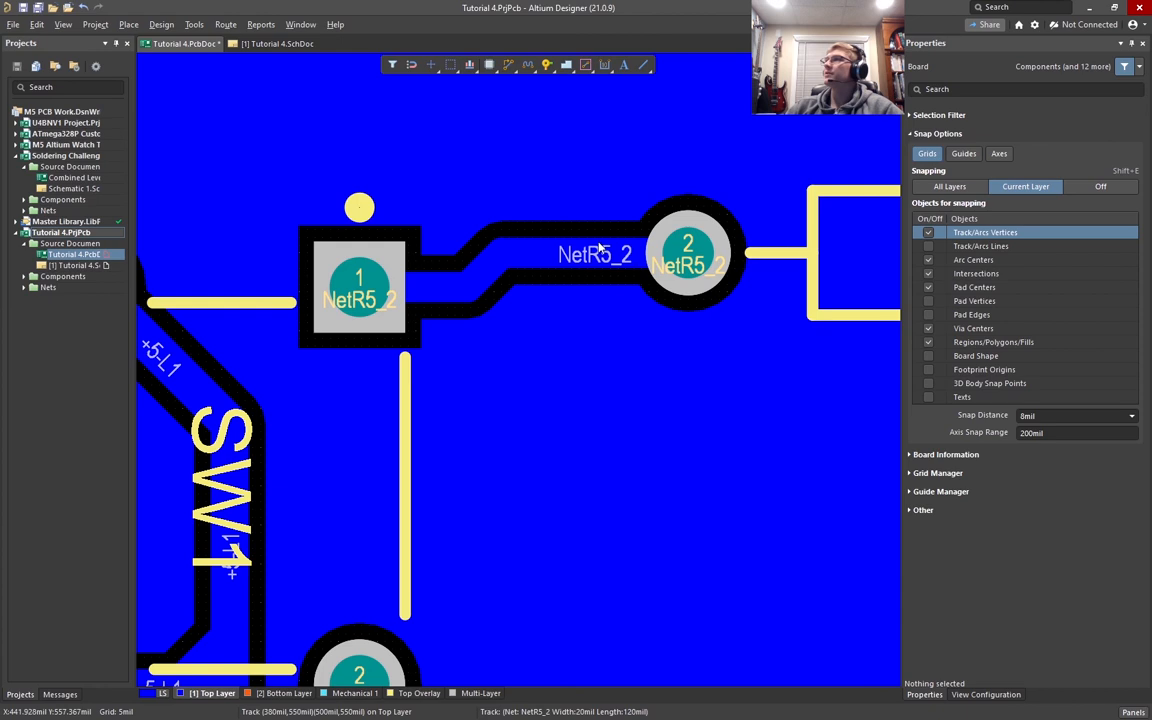
ctrl+scroll(600, 247, down, 3)
right_drag(612, 298, 419, 337)
ctrl+scroll(419, 337, down, 1)
right_drag(545, 459, 464, 258)
ctrl+scroll(491, 288, up, 5)
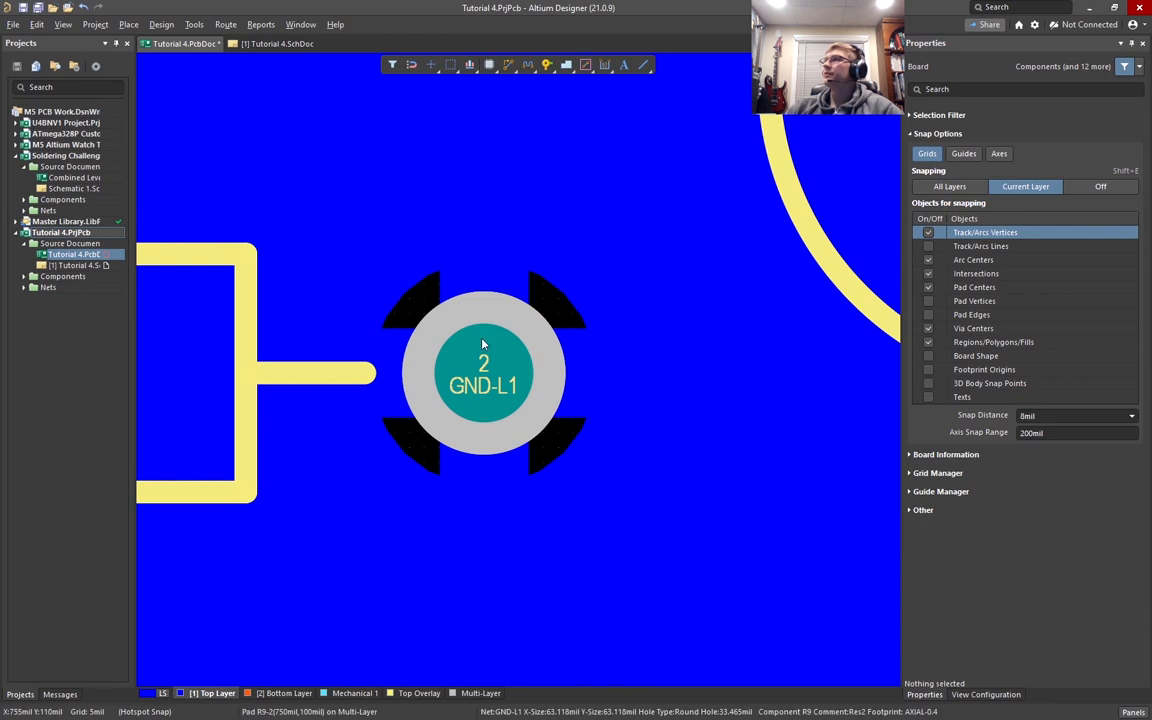
ctrl+scroll(497, 347, down, 2)
ctrl+scroll(483, 358, down, 3)
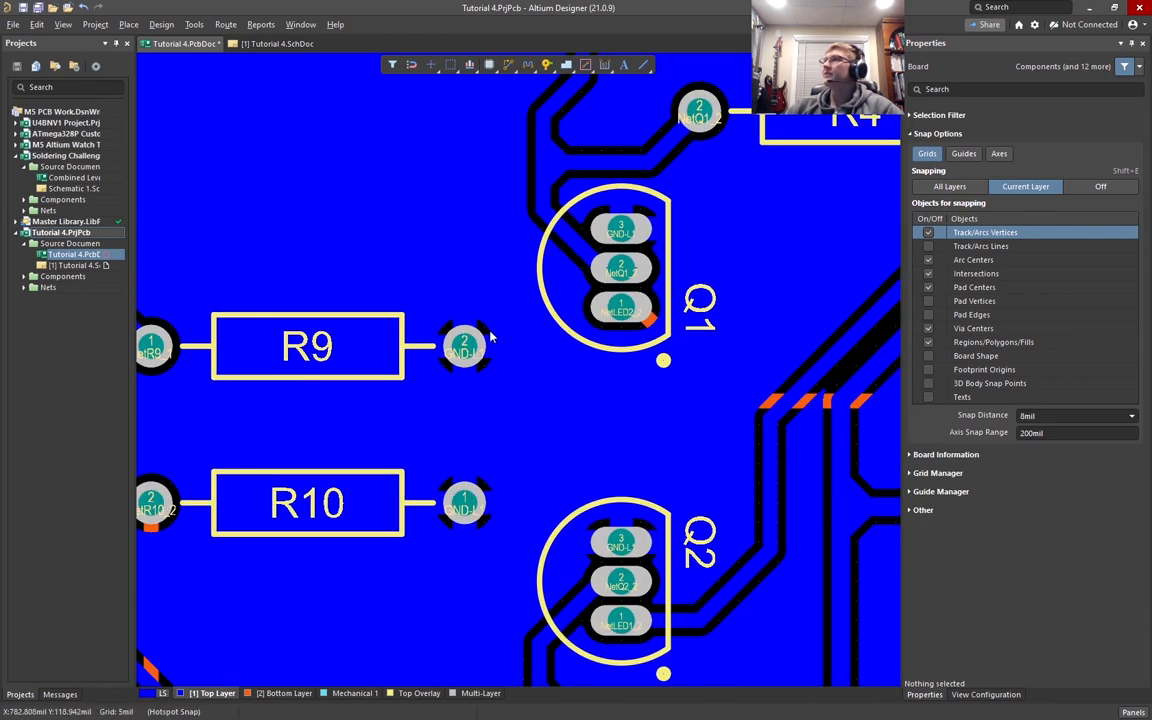
ctrl+scroll(497, 315, down, 3)
ctrl+scroll(647, 367, down, 3)
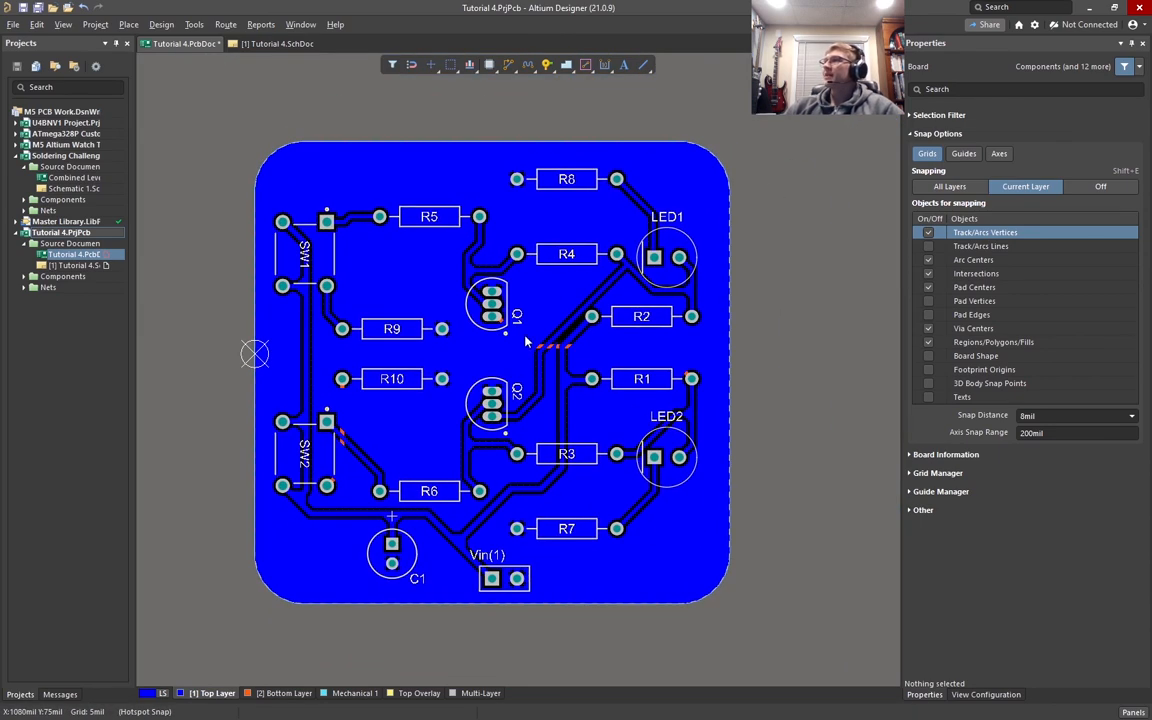
Add a second polygon from the board outline in the Polygon Pour Manager
click(192, 25)
mouse_move(362, 135)
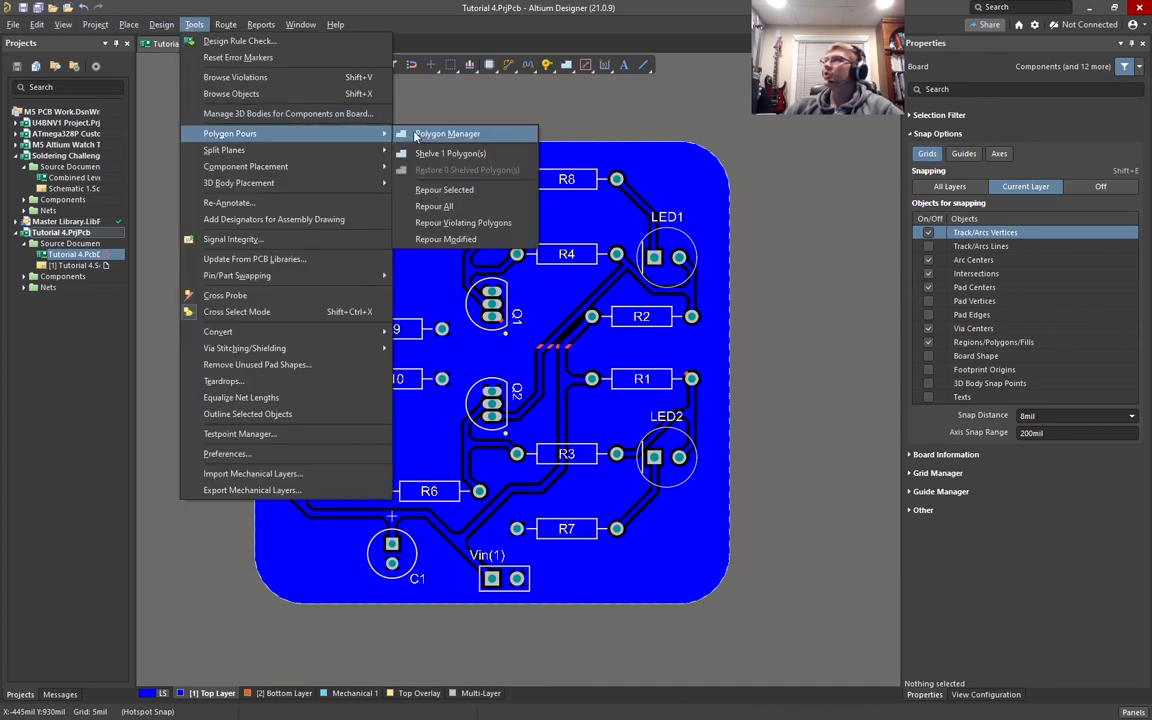
click(417, 137)
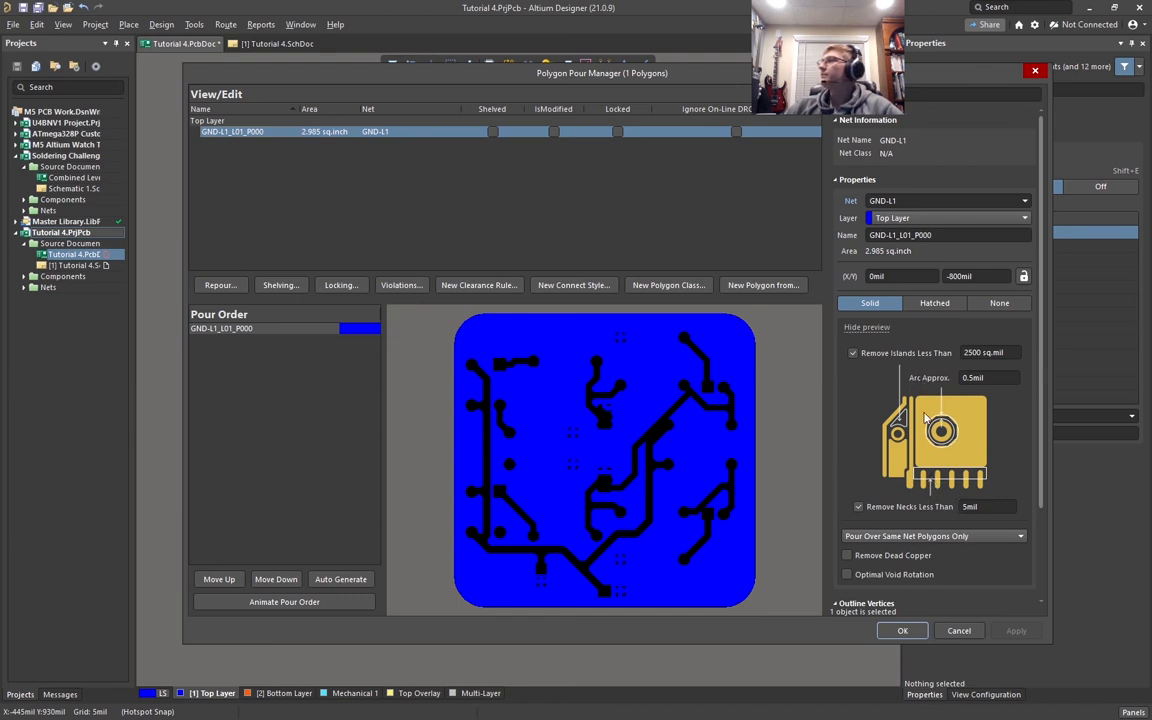
scroll(895, 419, down, 3)
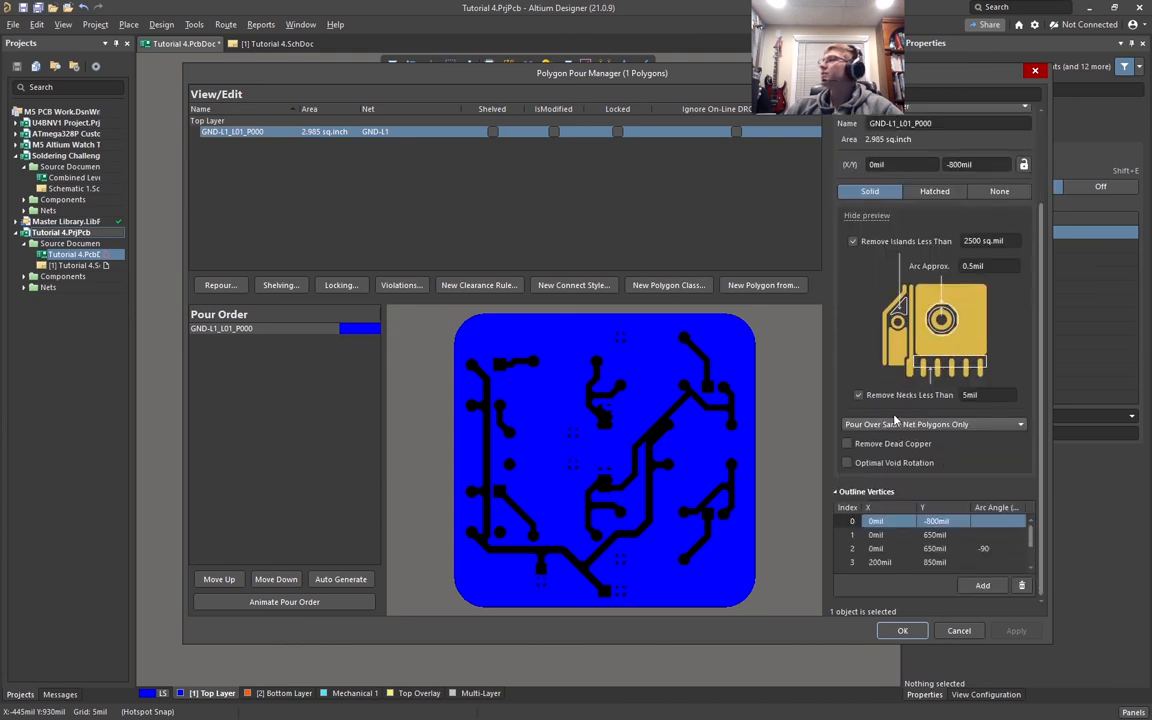
click(763, 285)
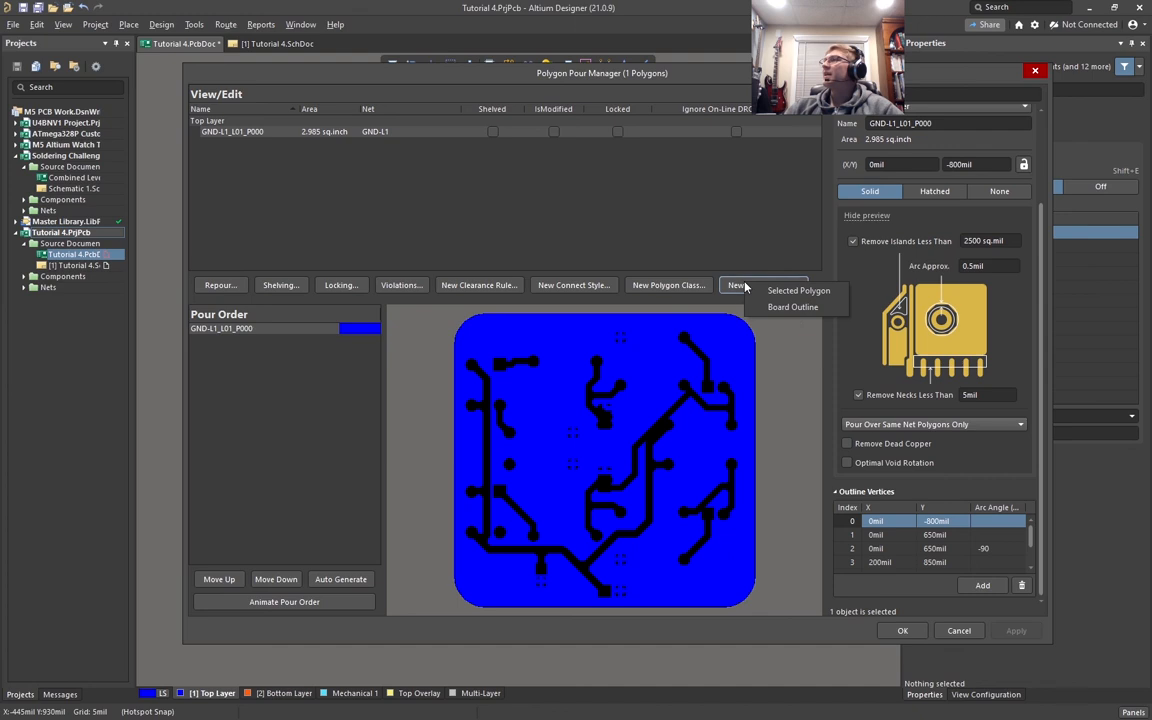
click(771, 308)
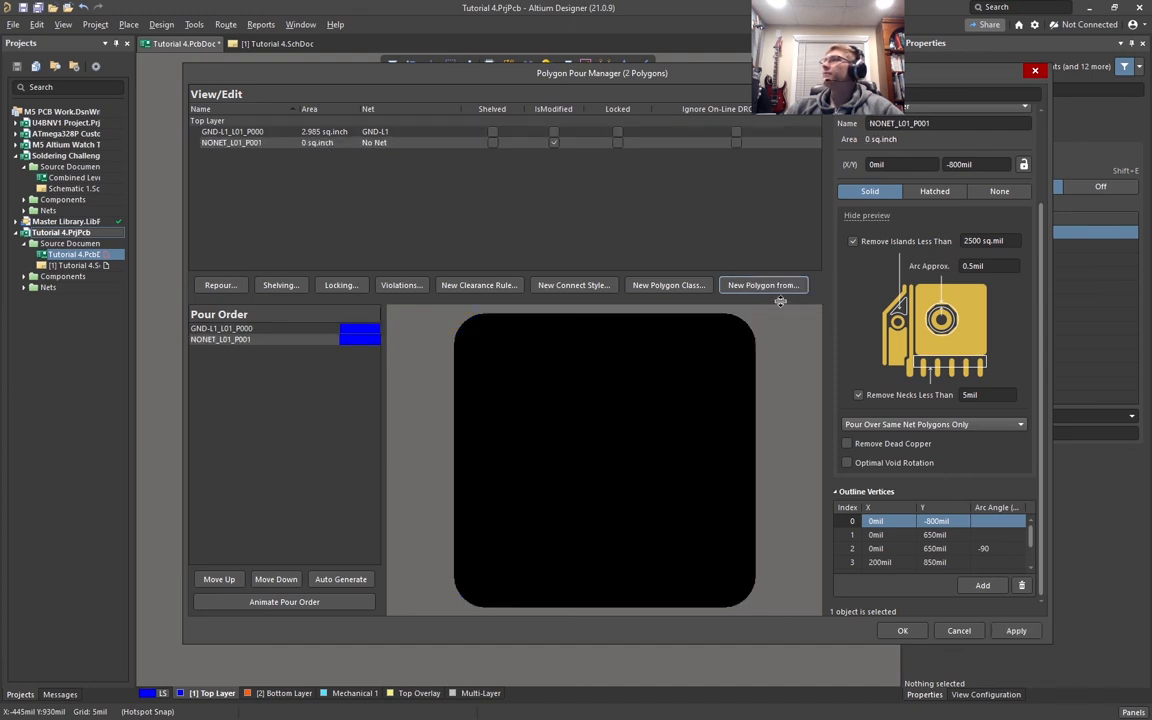
Move the second polygon to the Bottom Layer and apply the change so it is poured
click(928, 108)
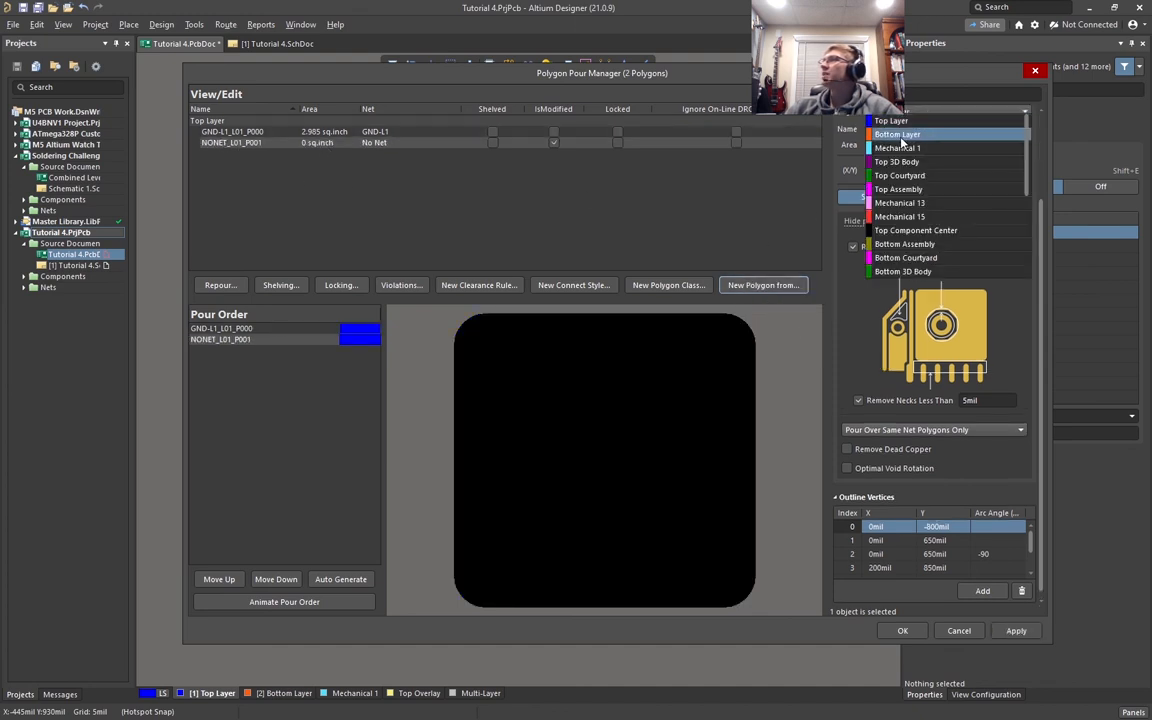
click(928, 134)
click(1016, 630)
click(706, 392)
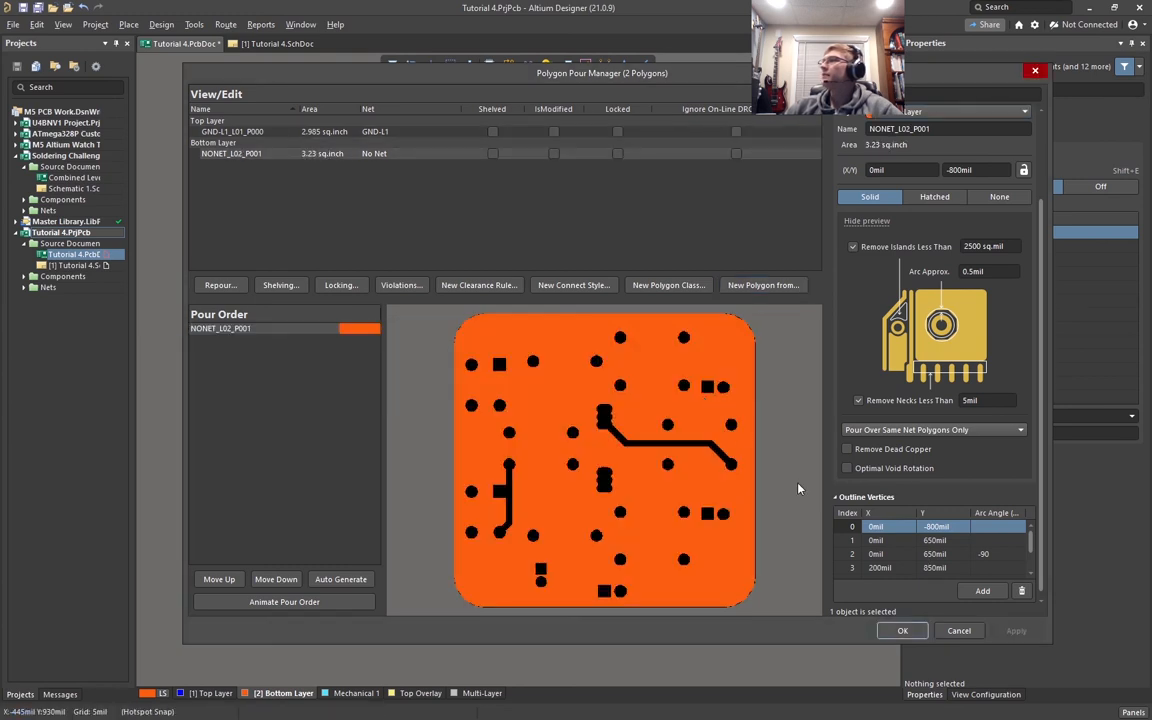
Compare the previews of the Top Layer and Bottom Layer polygons, and close the Polygon Pour Manager
click(252, 132)
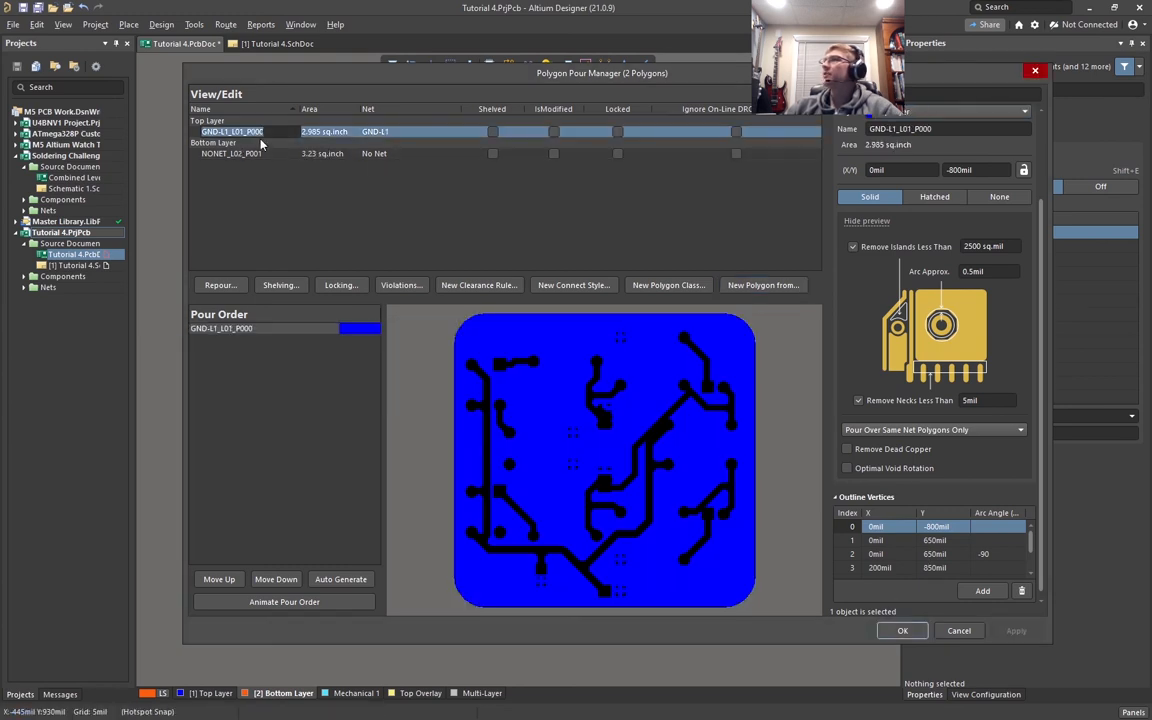
click(270, 155)
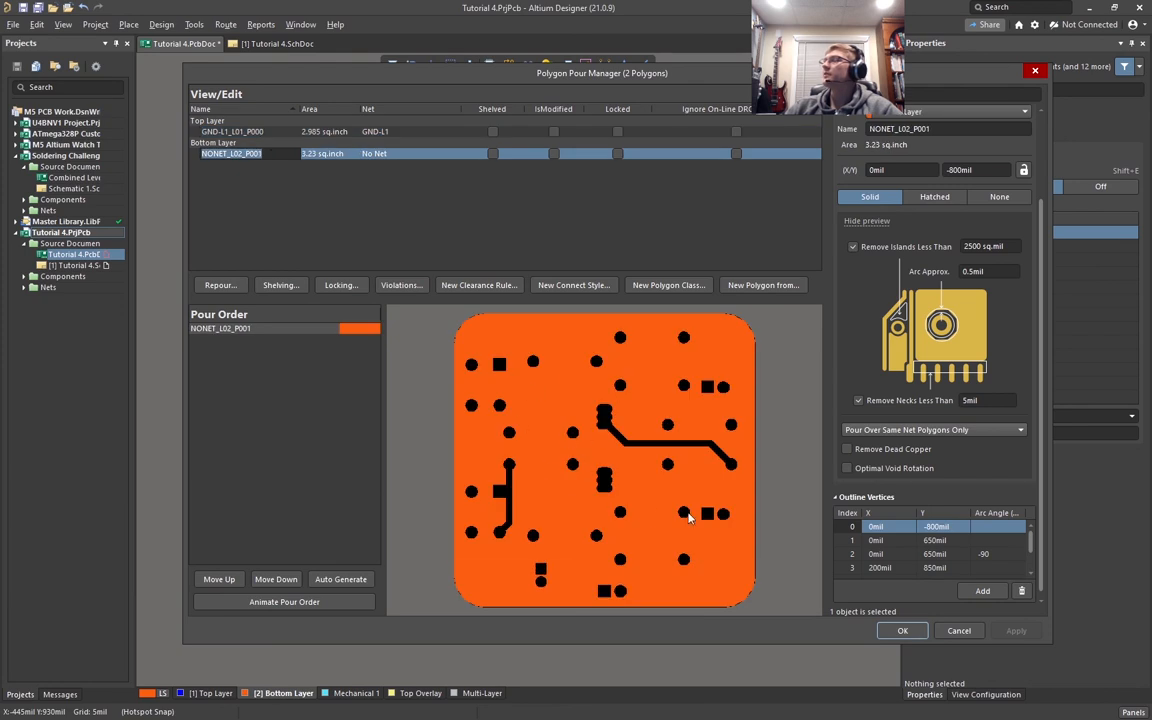
click(275, 131)
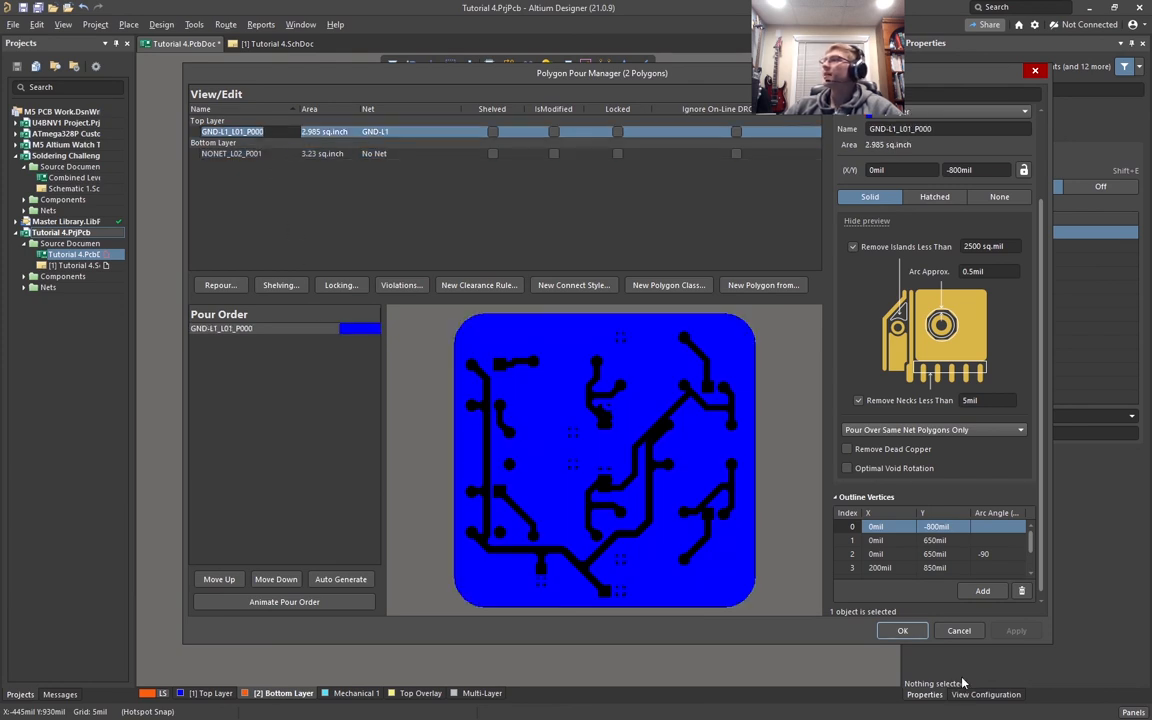
click(904, 630)
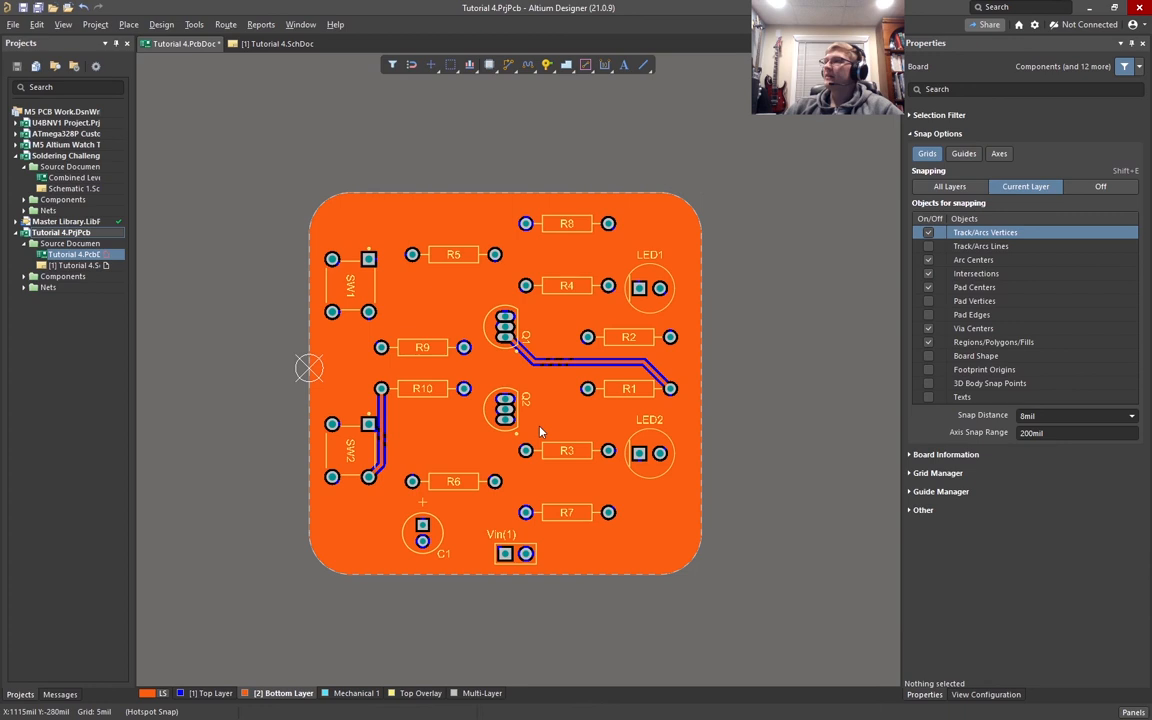
Make the Top Layer active and review its ground pour across the whole board
click(208, 693)
ctrl+scroll(456, 415, up, 3)
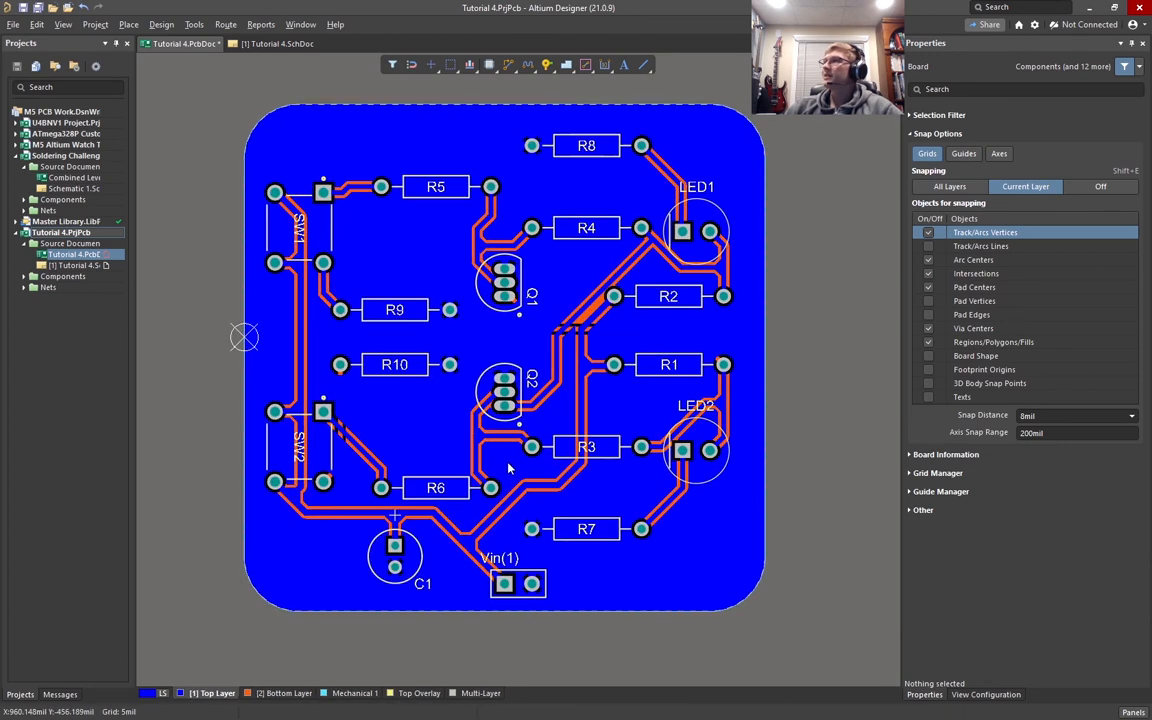
right_drag(405, 399, 430, 441)
ctrl+scroll(425, 428, down, 1)
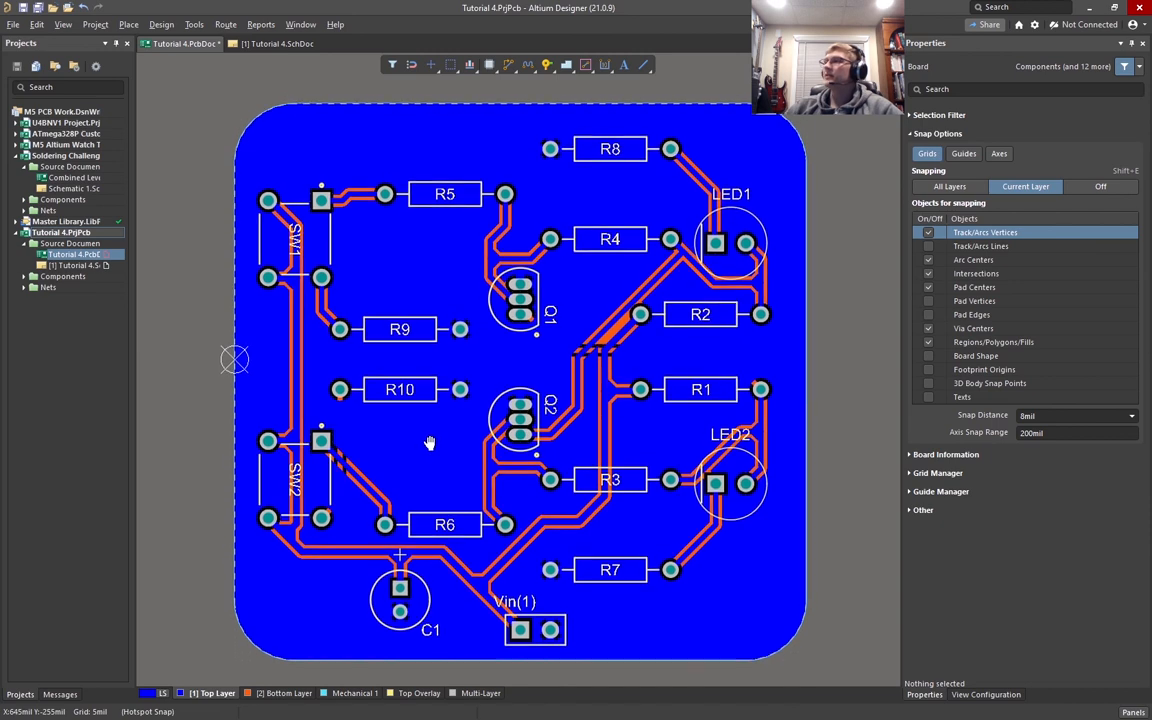
Inspect the poured board in 3D from a tilted angle, and return to the 2D layout view
key(3)
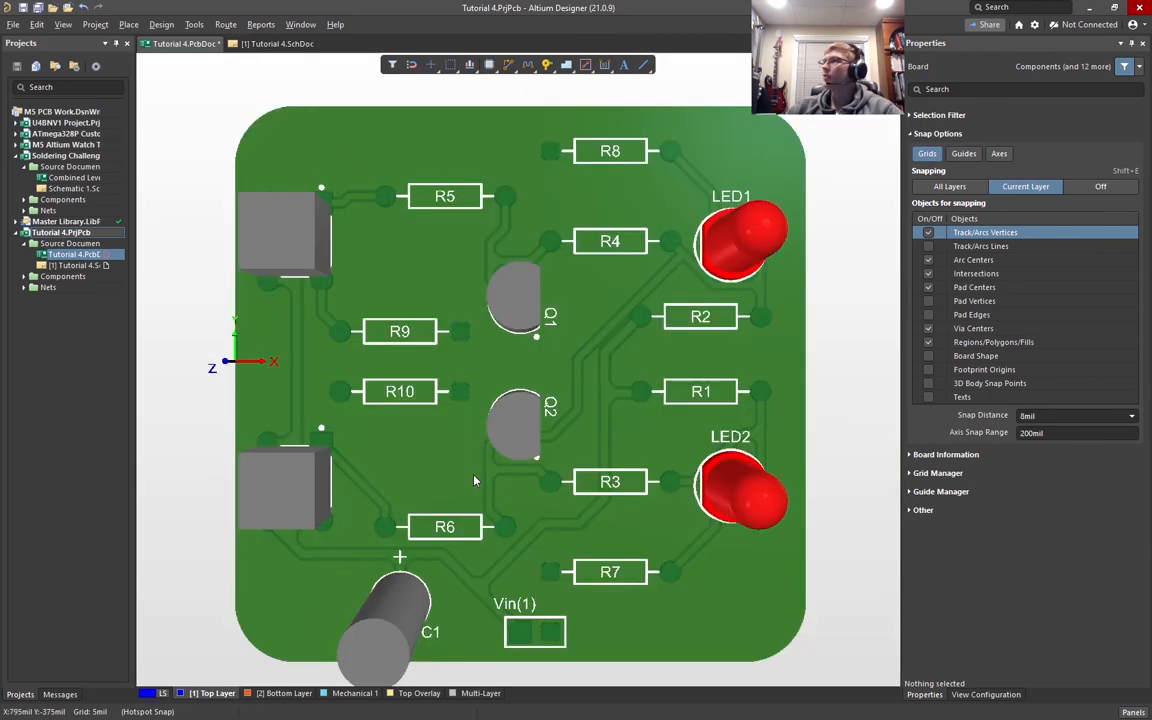
right_drag(420, 483, 373, 290)
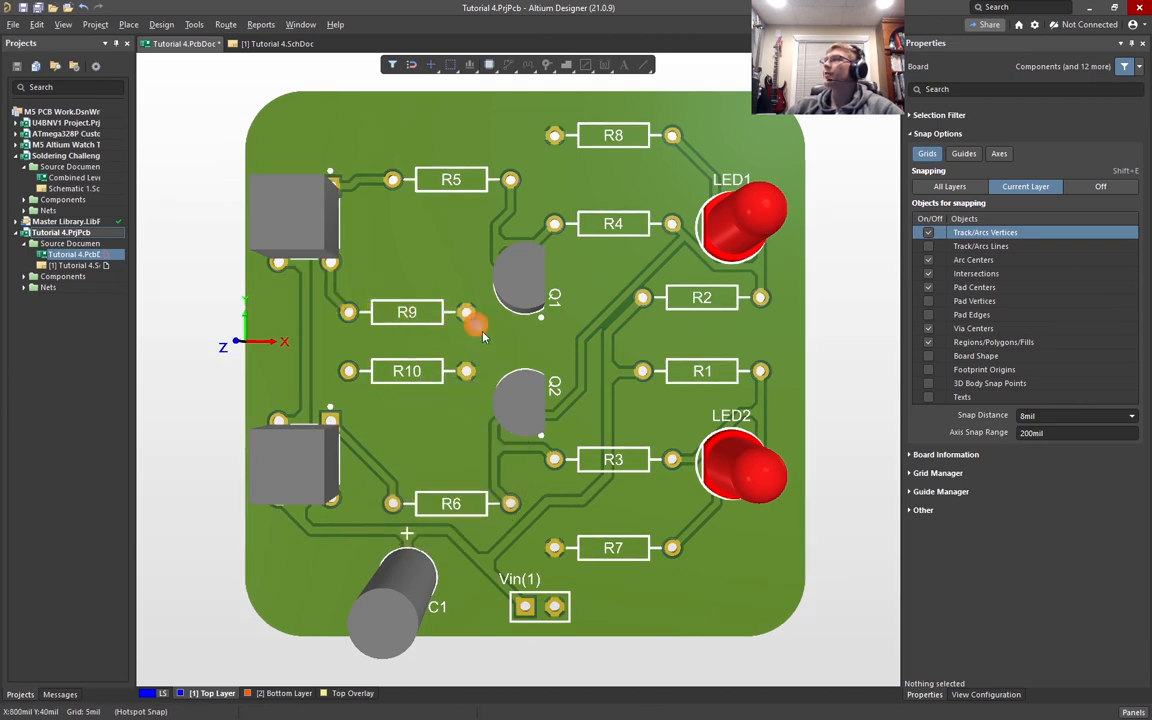
key(shift)
shift+right_drag(474, 380, 1148, 157)
shift+right_drag(305, 298, 309, 436)
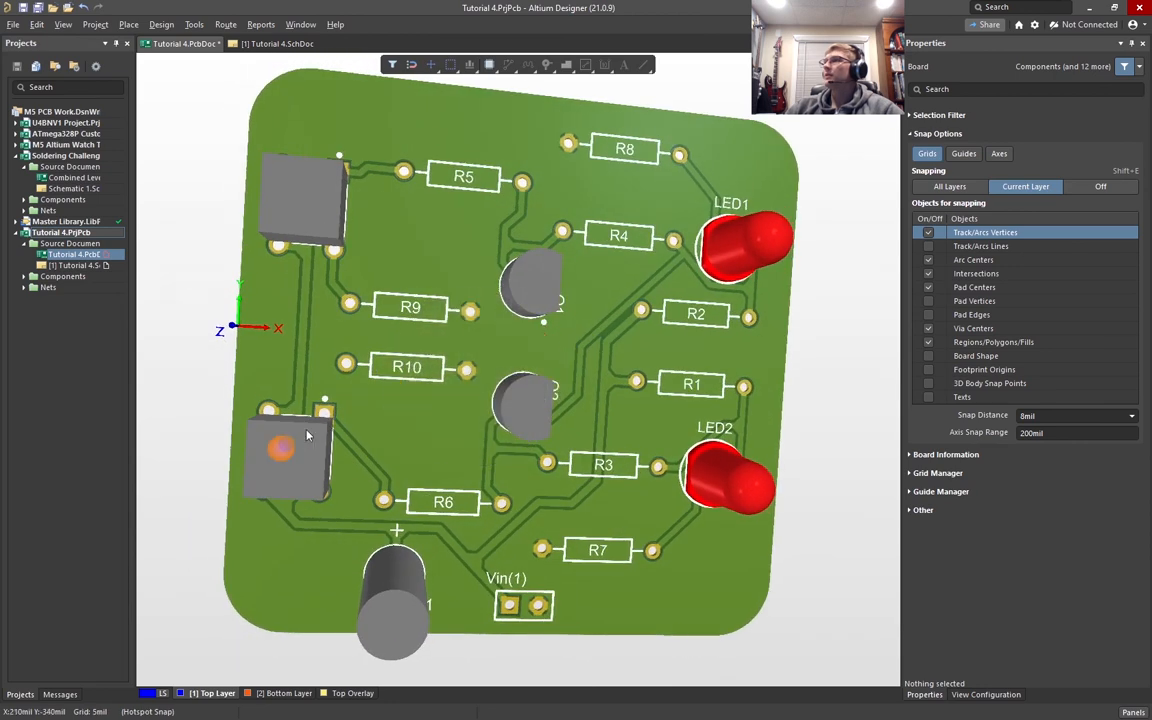
shift+right_drag(527, 379, 519, 387)
key(2)
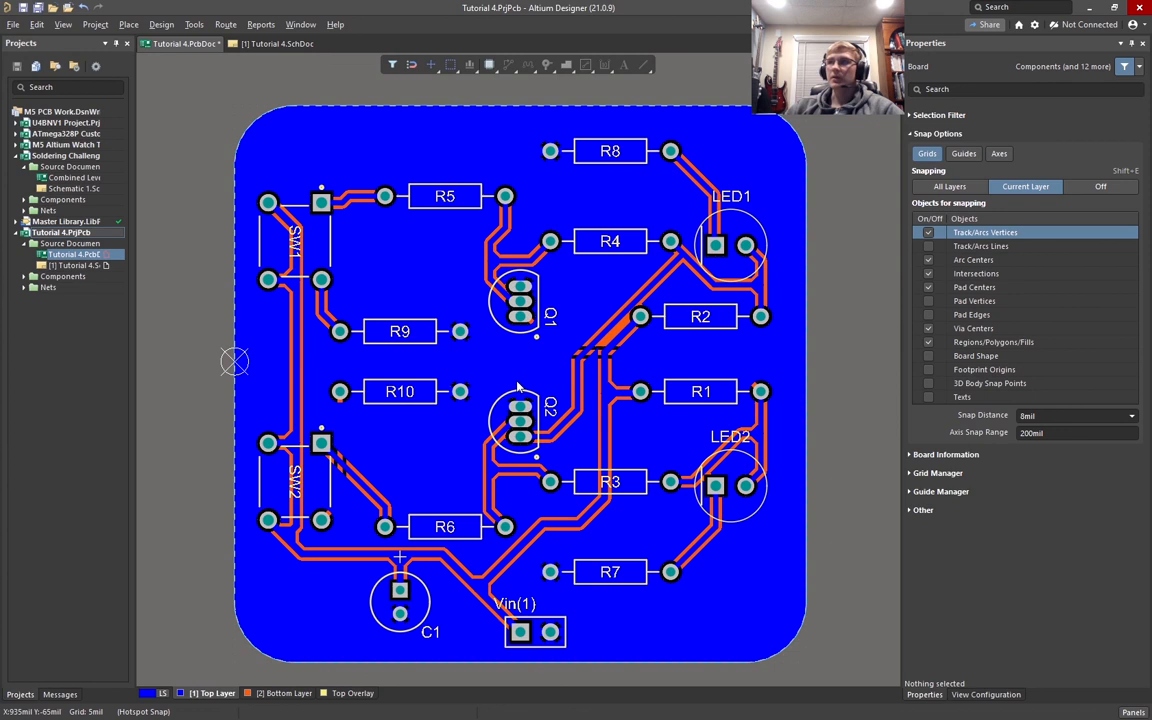
ctrl+scroll(393, 258, down, 1)
right_drag(386, 266, 443, 266)
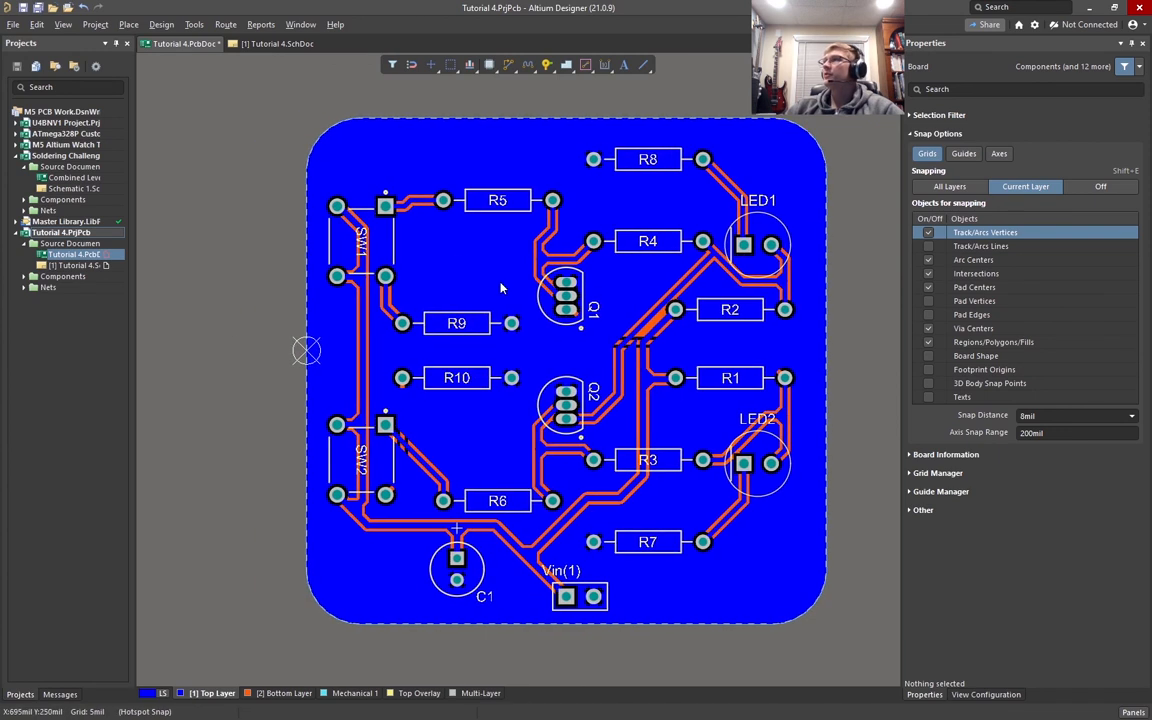
Reroute the NetR5_2 track straight from SW1 pad 1 towards R5 pad 2 on the Top Layer, over the existing pour
ctrl+scroll(370, 192, up, 2)
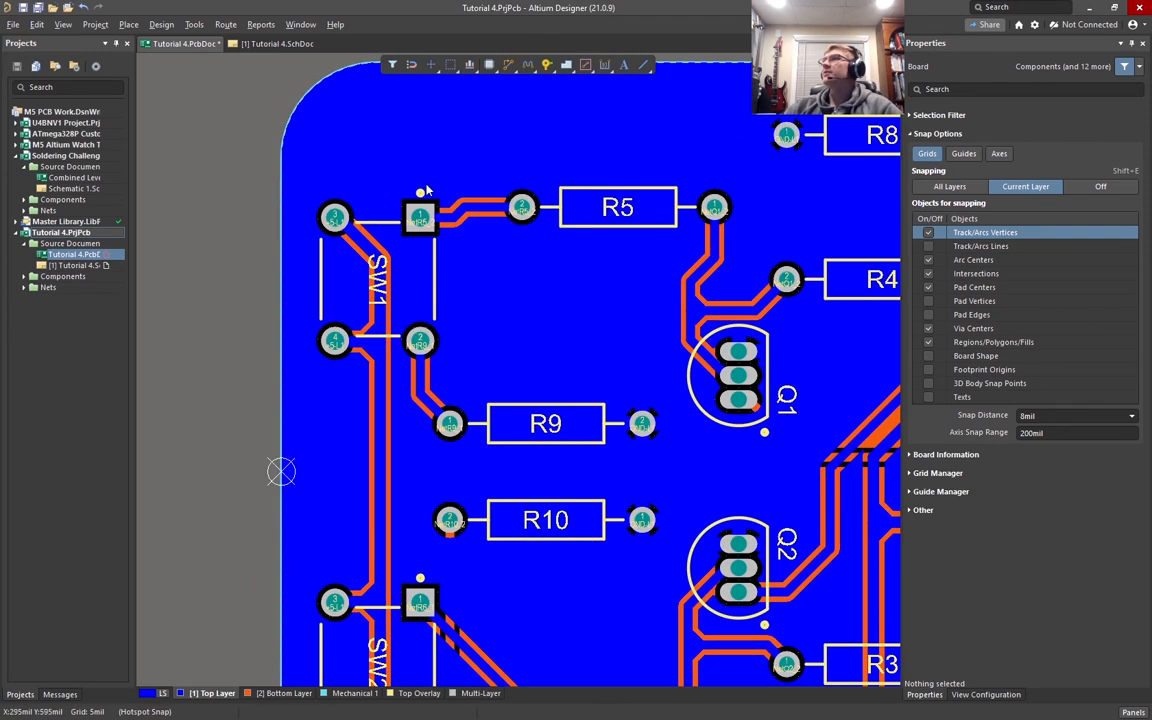
right_drag(400, 182, 372, 266)
ctrl+scroll(370, 261, up, 2)
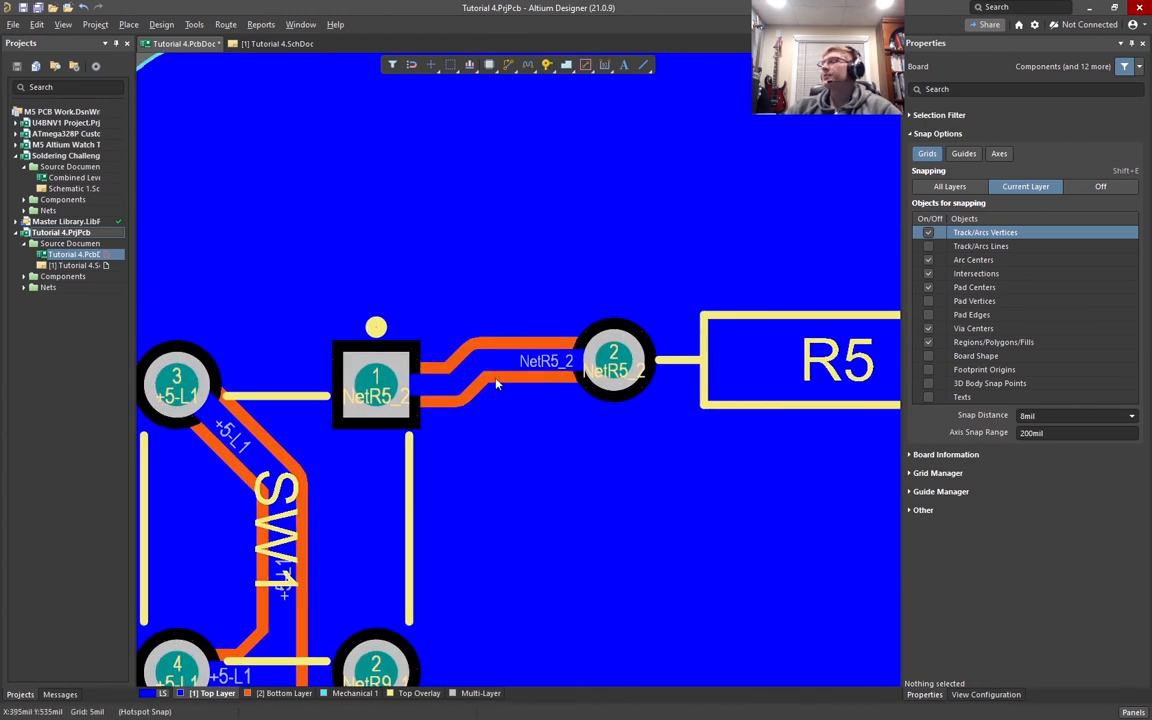
right_drag(468, 378, 445, 394)
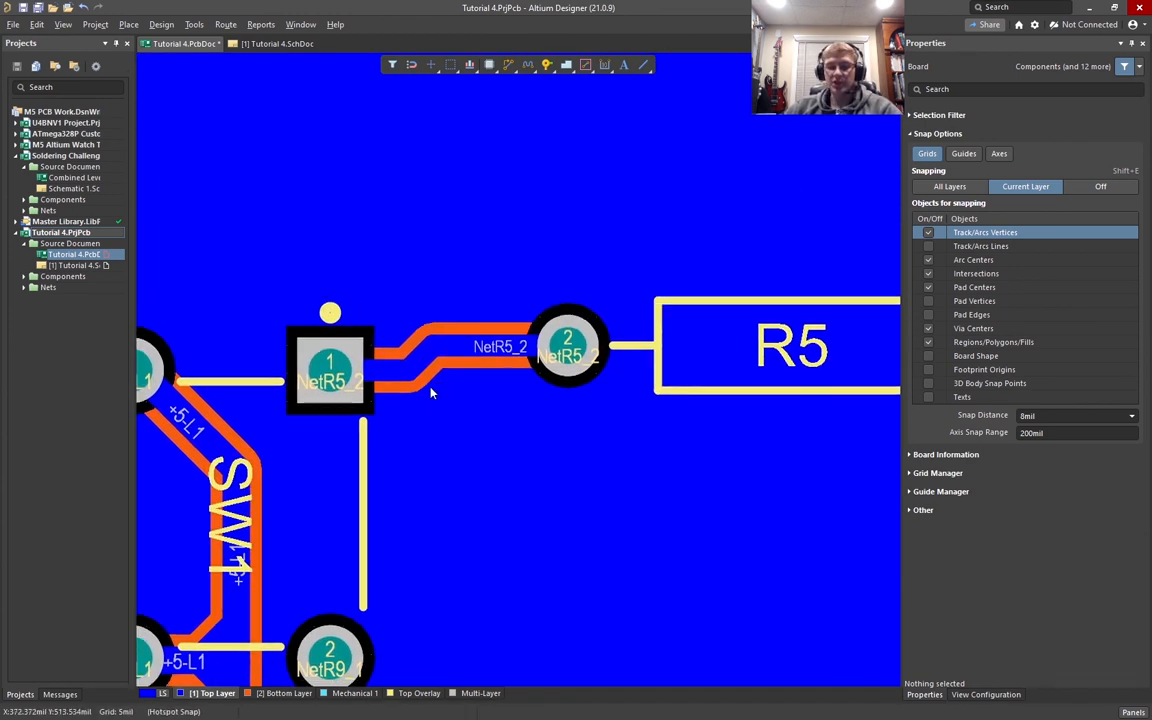
key(ctrl+w)
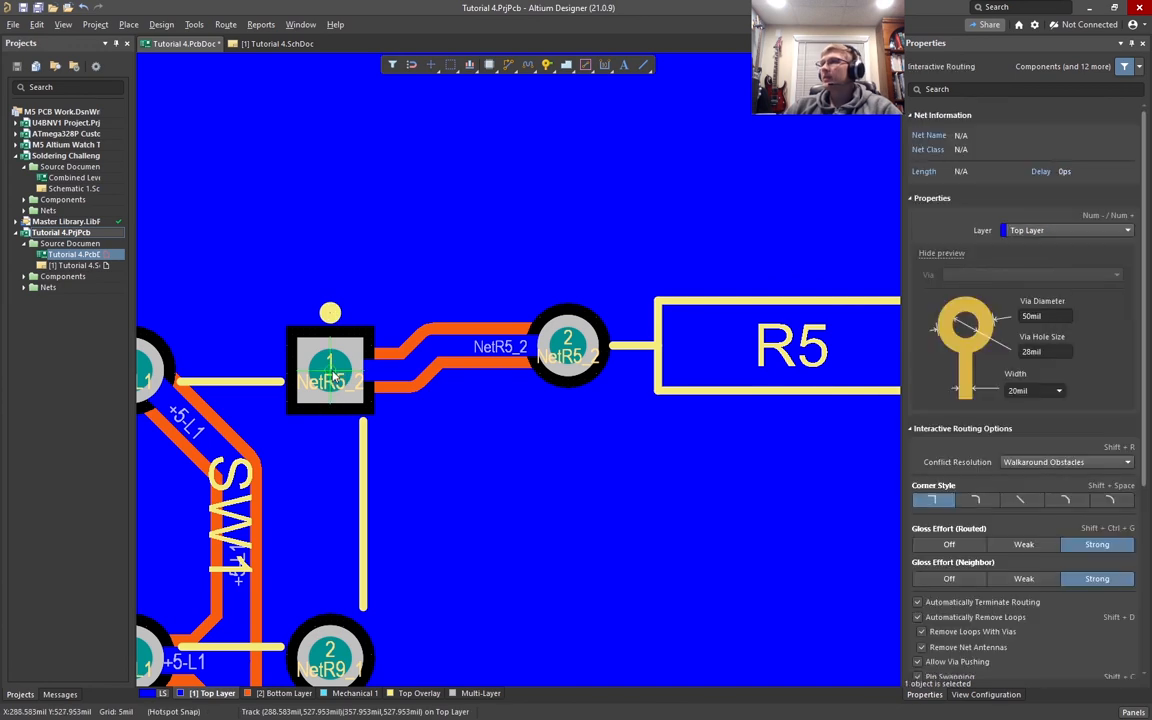
click(334, 379)
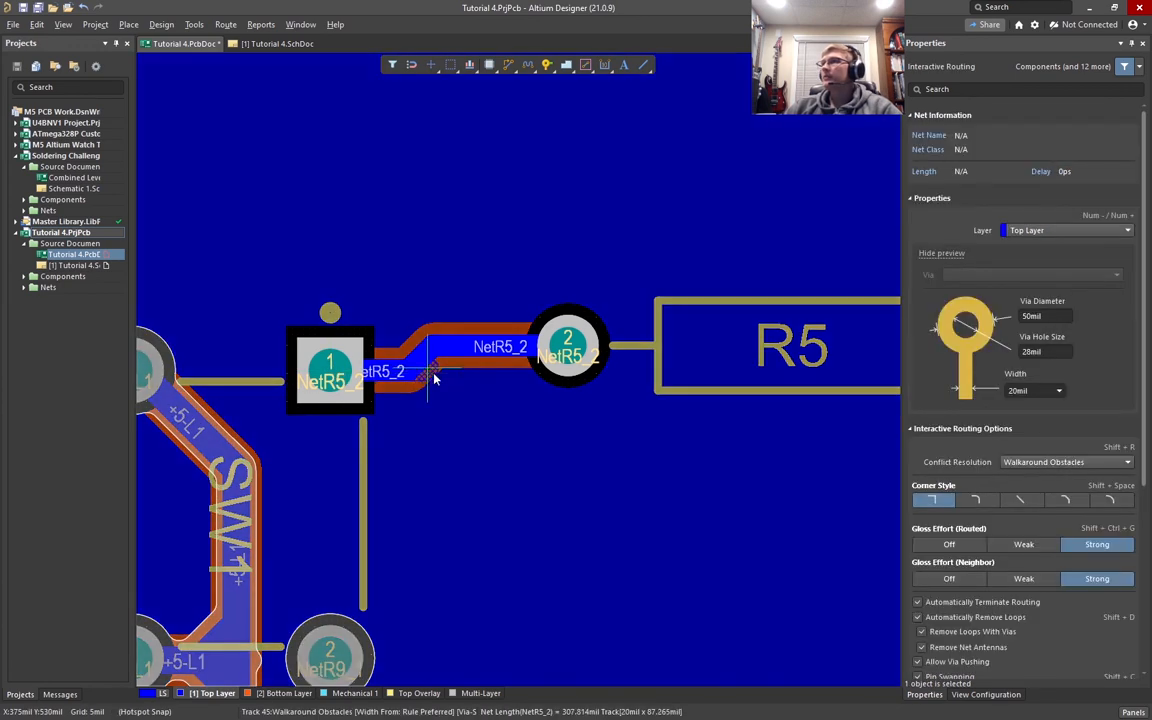
click(568, 352)
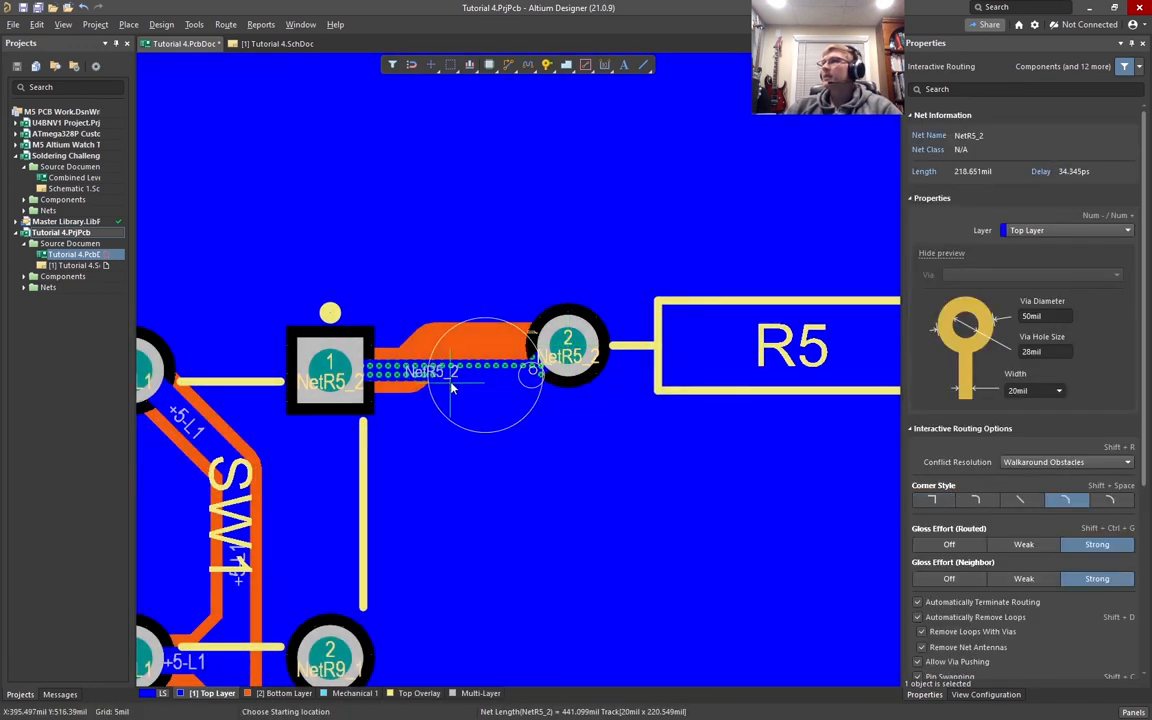
ctrl+scroll(461, 383, up, 3)
ctrl+scroll(461, 383, up, 2)
key(Escape)
Examine the design rule violations on the rerouted NetR5_2 track and the Top Layer polygon it crosses
click(351, 358)
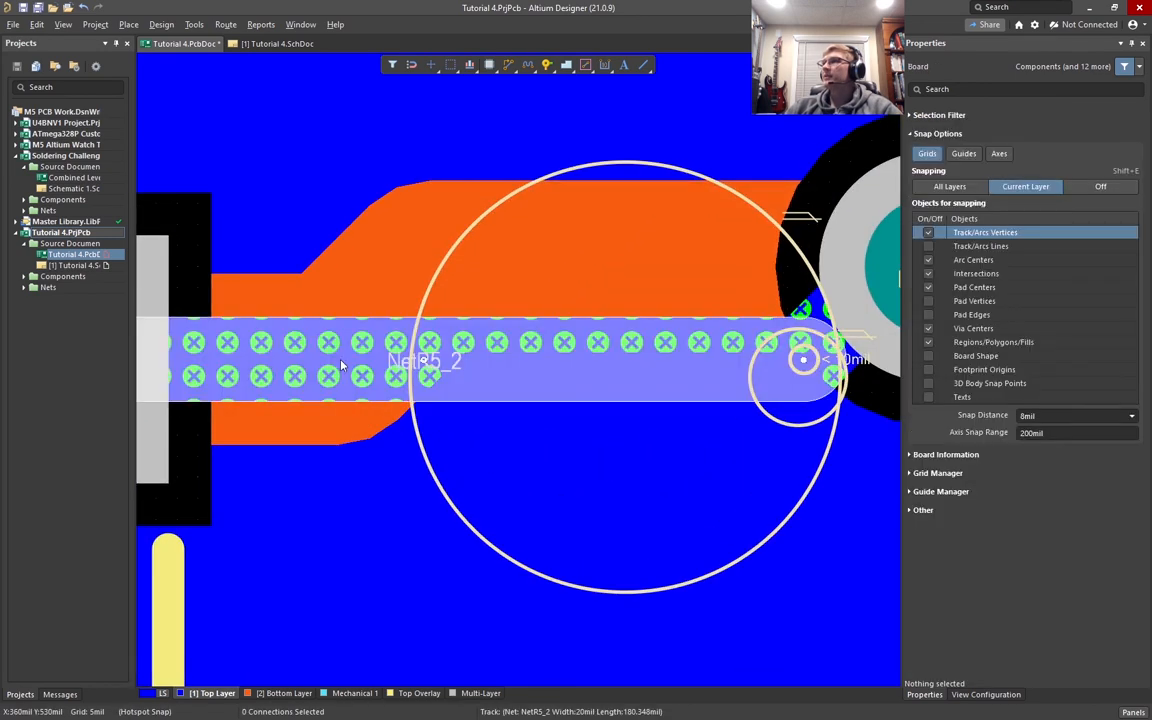
right_click(351, 358)
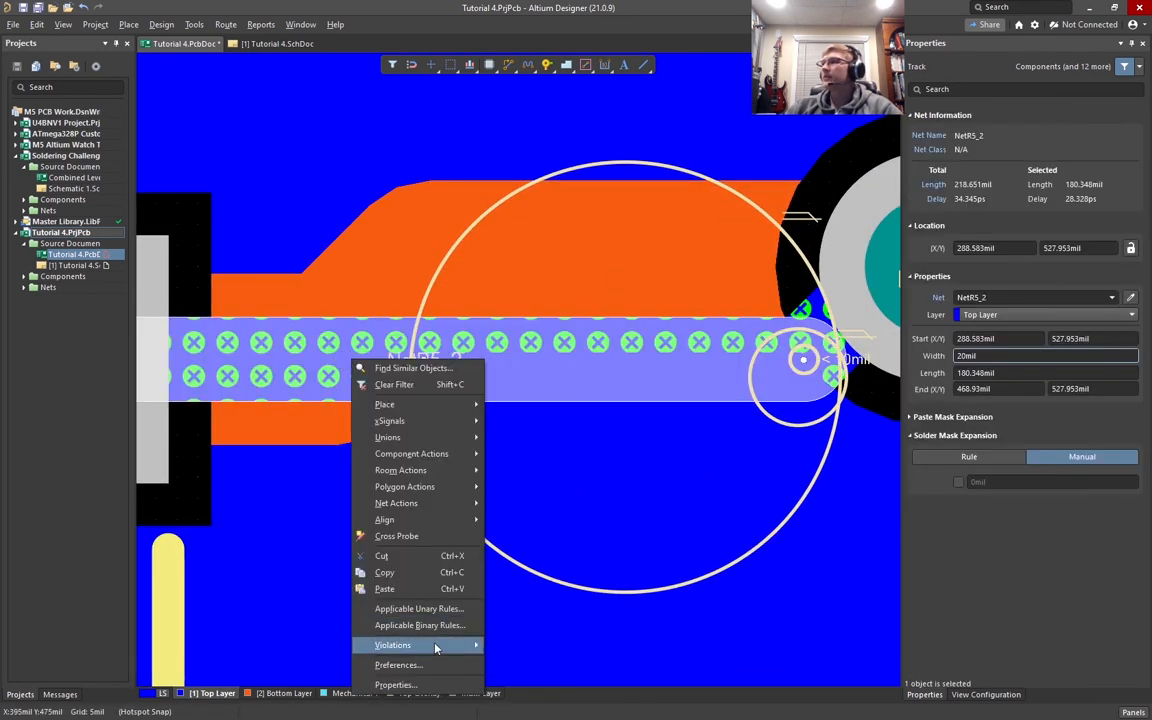
mouse_move(470, 645)
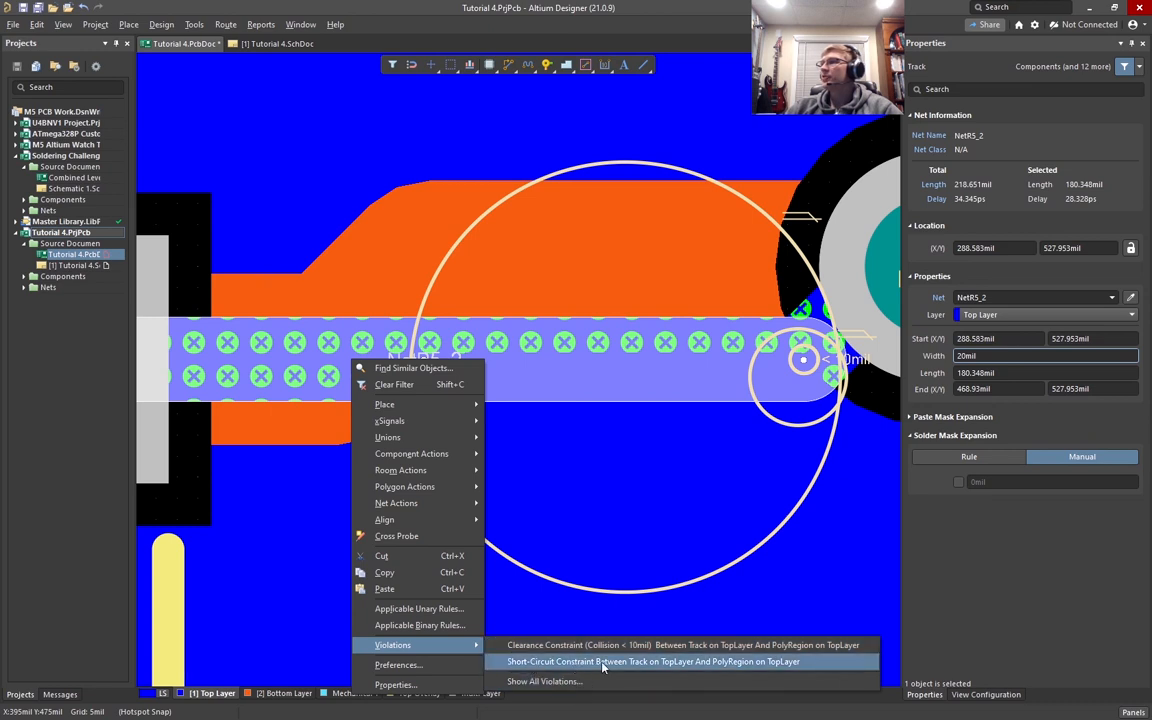
click(565, 298)
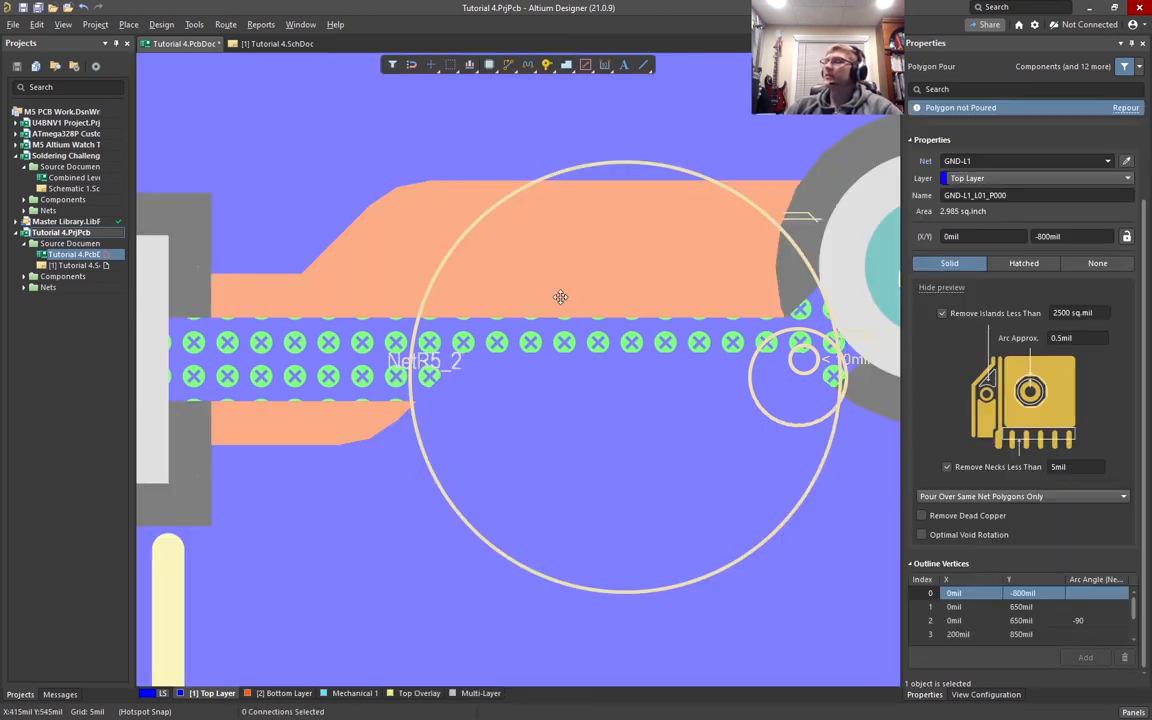
ctrl+scroll(469, 406, down, 5)
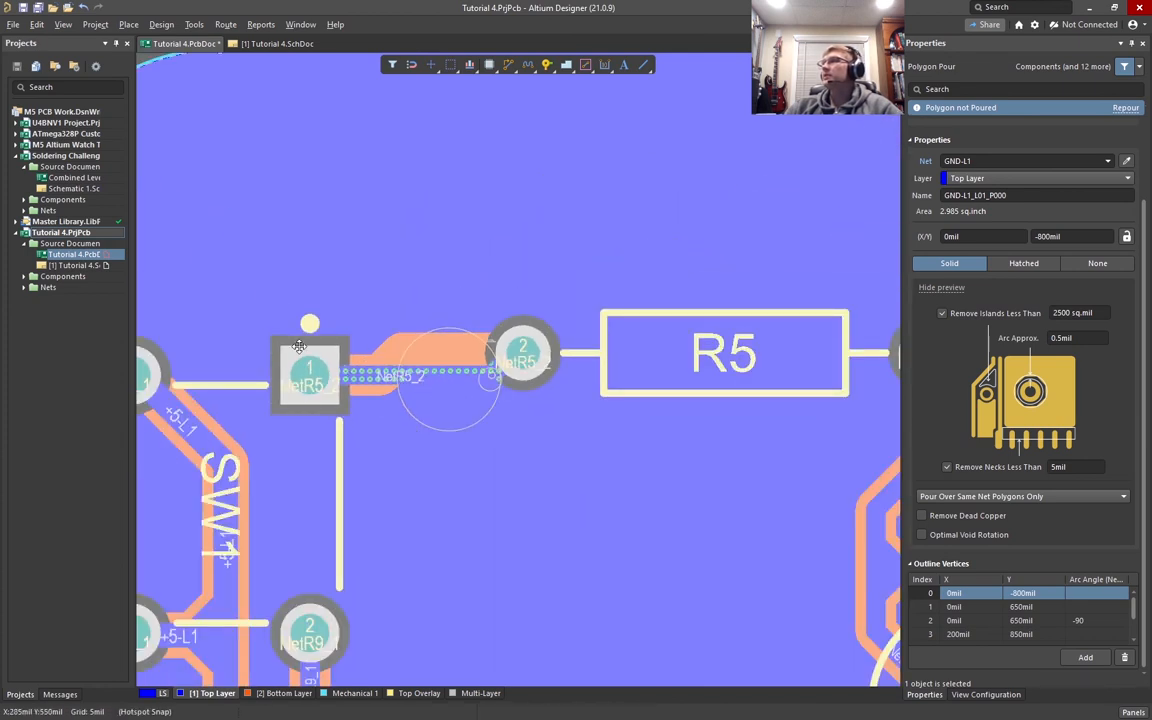
ctrl+scroll(284, 333, down, 2)
click(282, 160)
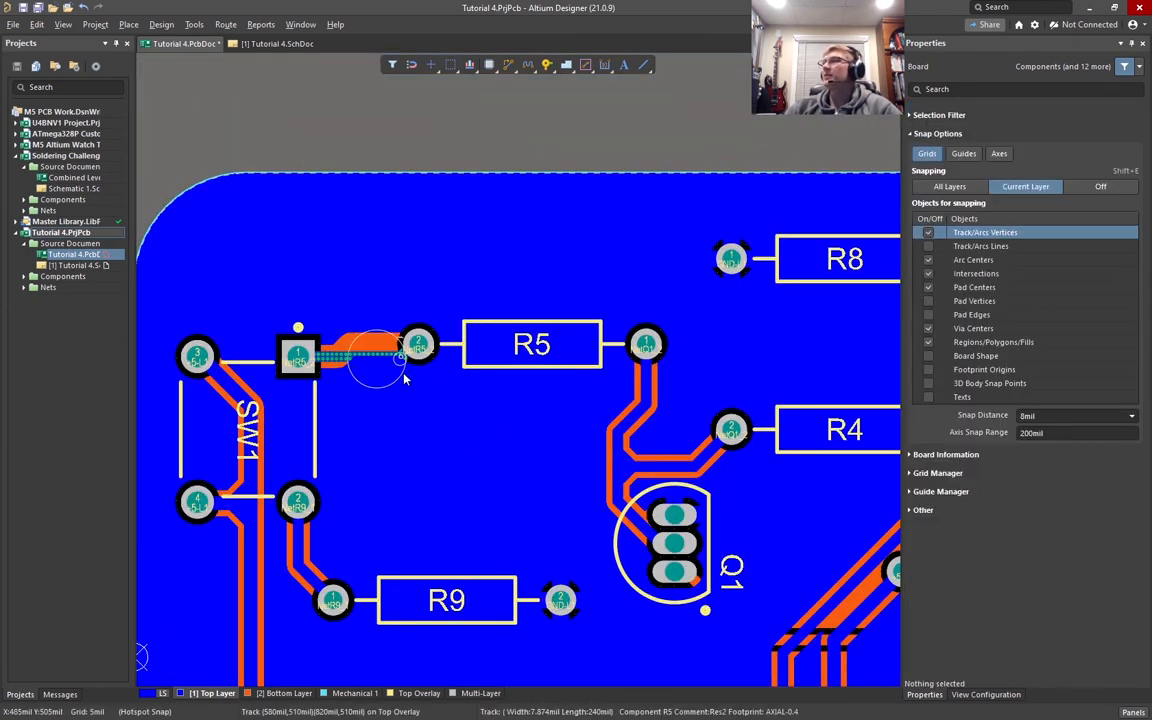
Shelve both polygon pours so the bare tracks can be edited across the board
click(194, 24)
mouse_move(285, 133)
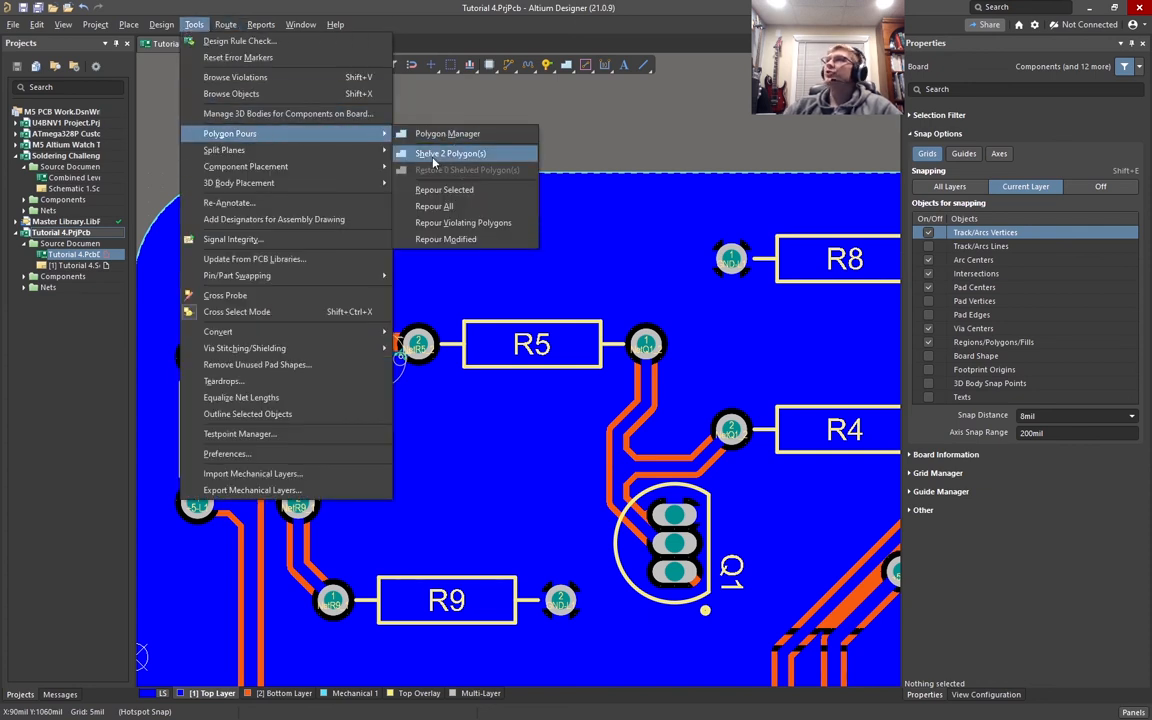
click(477, 155)
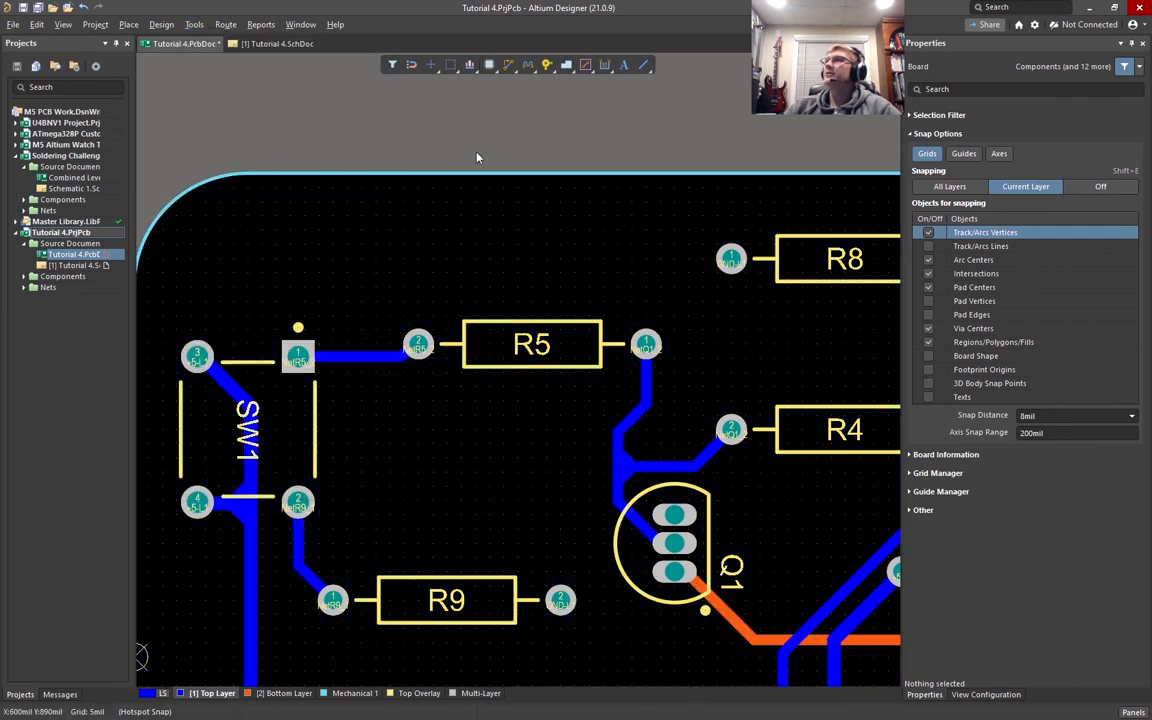
key(ctrl+Page_Down)
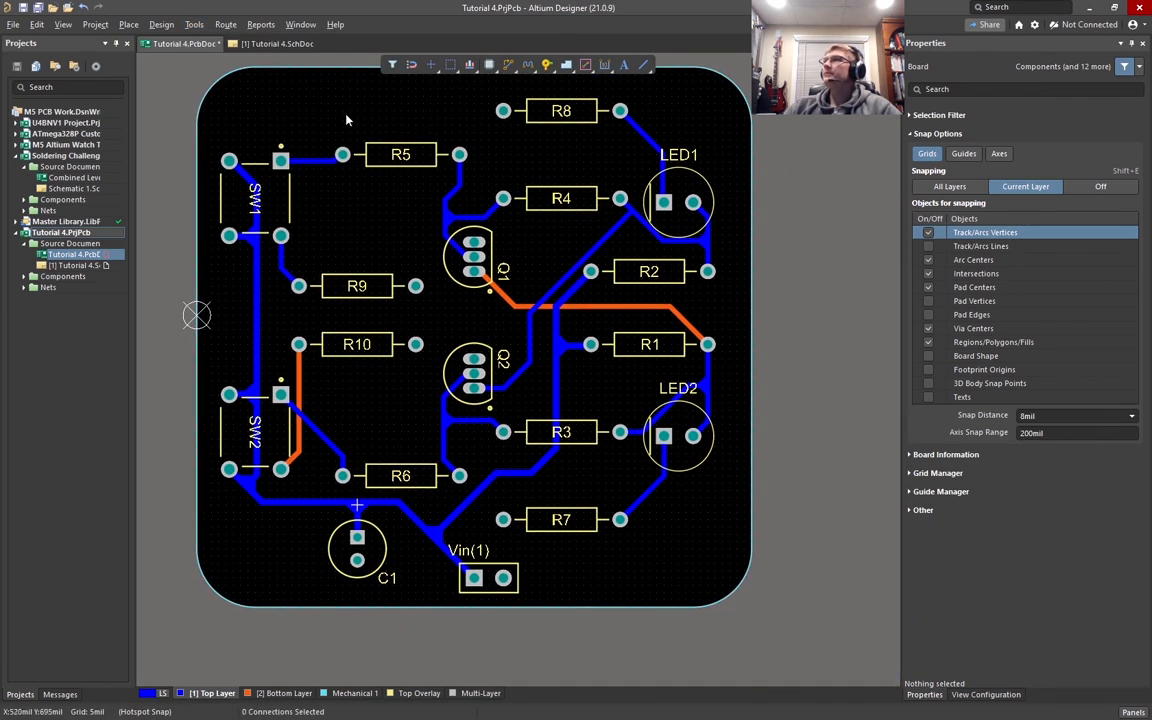
ctrl+scroll(312, 123, up, 5)
ctrl+scroll(304, 154, down, 4)
right_drag(303, 151, 386, 149)
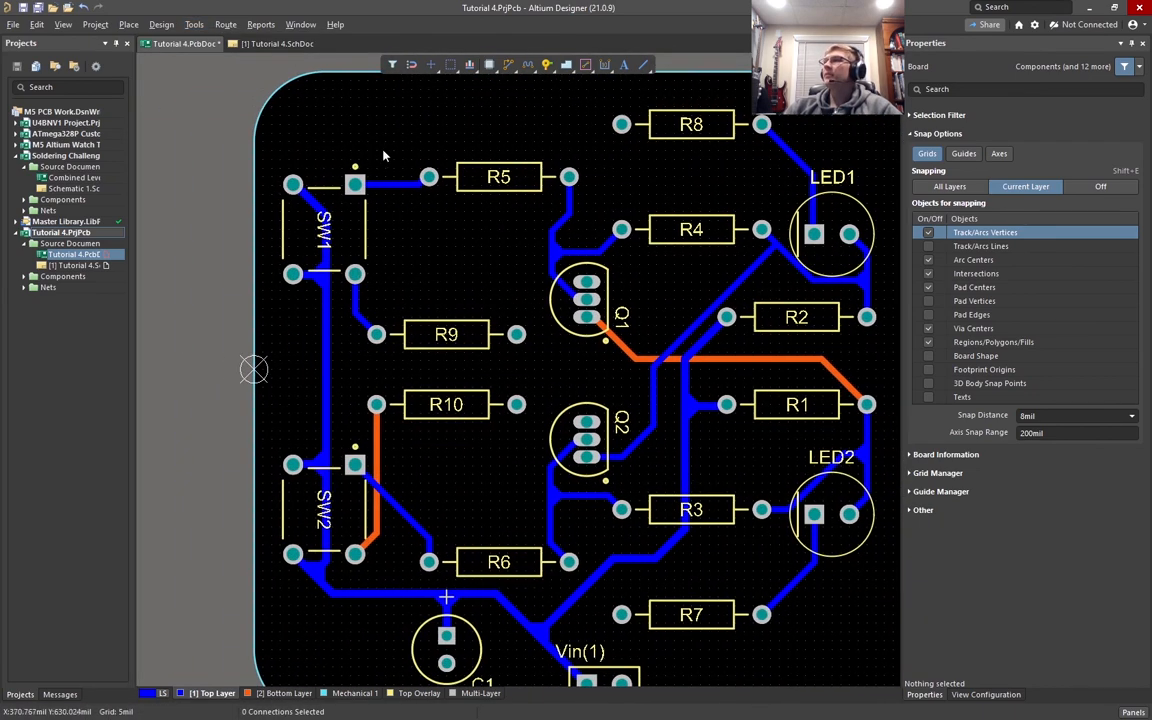
ctrl+scroll(380, 153, up, 3)
key(ctrl+z)
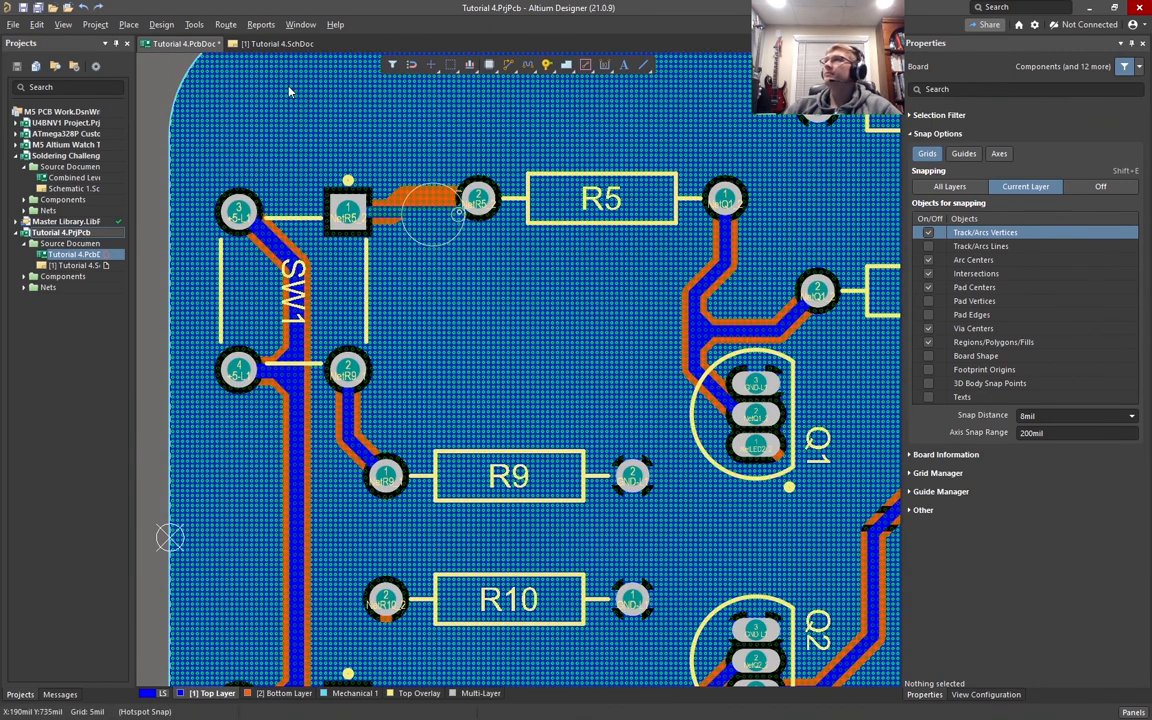
click(100, 7)
Delete the NetR5_2 track segments between SW1 pad 1 and R5 pad 2
ctrl+scroll(345, 115, up, 4)
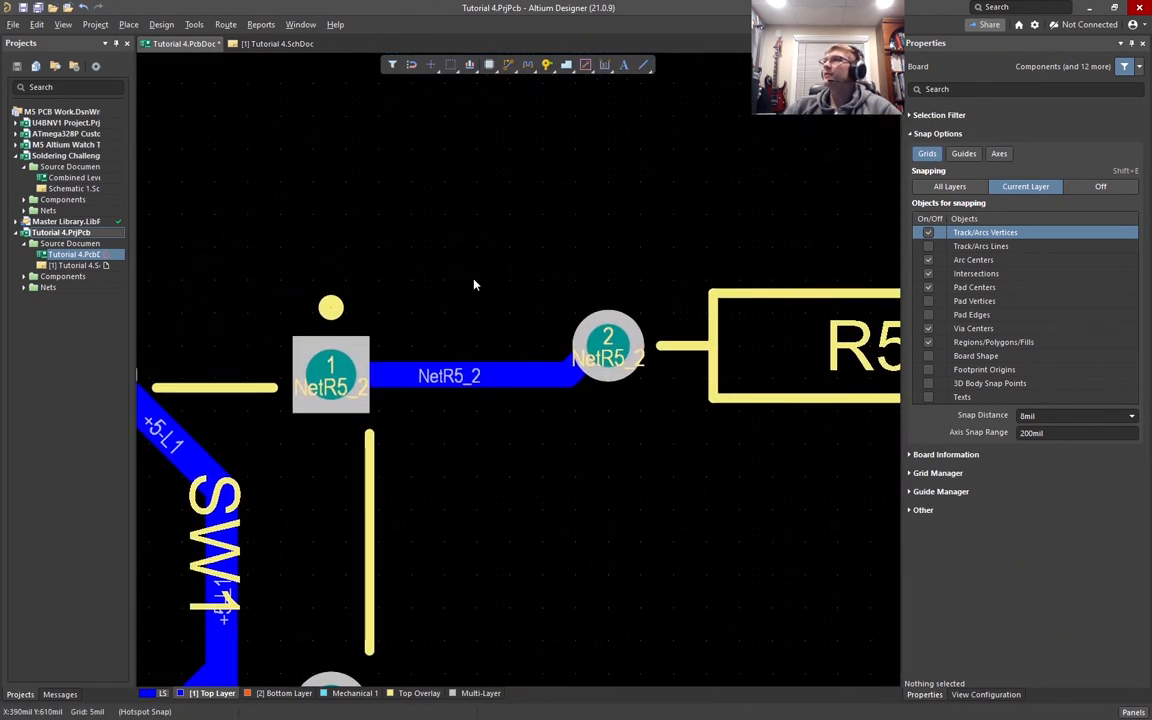
click(553, 377)
ctrl+scroll(579, 374, up, 3)
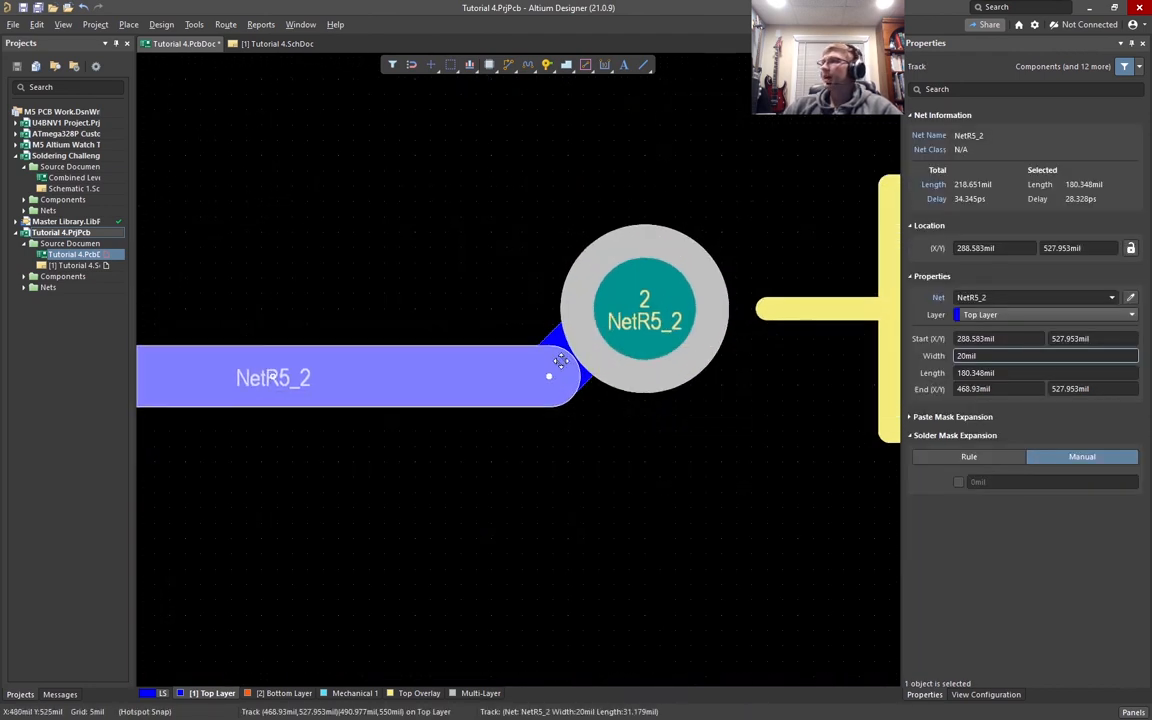
shift+click(550, 338)
key(Delete)
Route a 20mil NetR5_2 track on the Top Layer from SW1 pad 1 through a diagonal jog to R5 pad 2
shift+scroll(591, 501, left, 2)
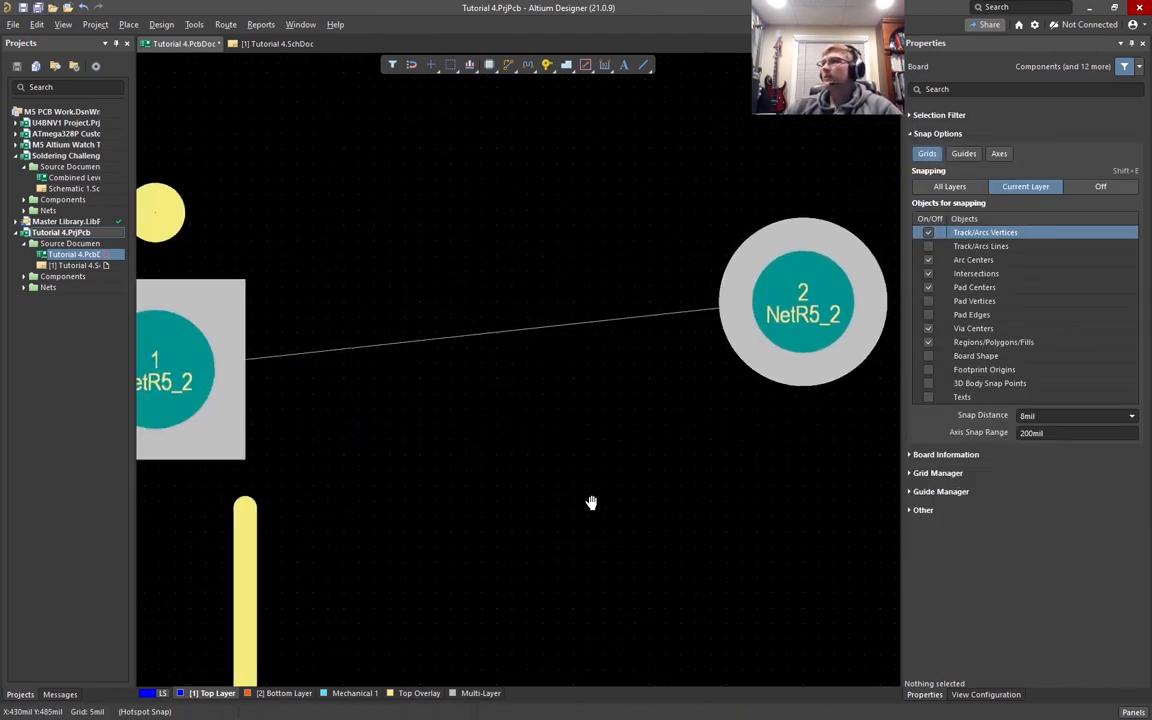
click(174, 378)
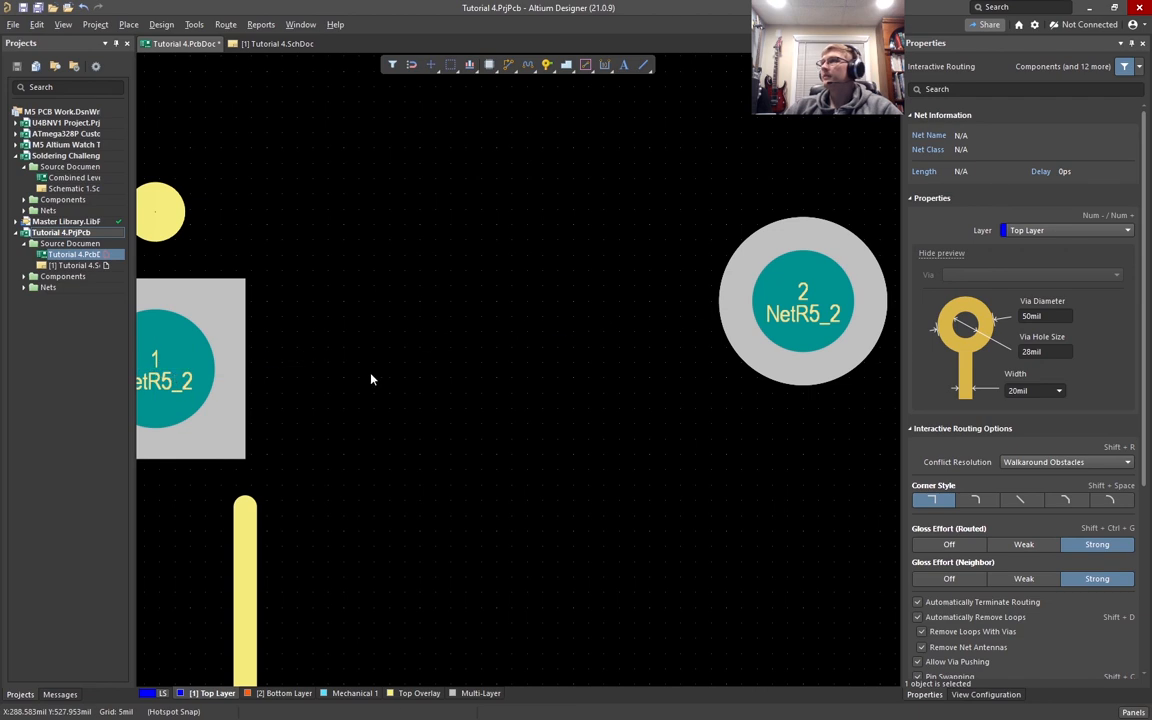
click(486, 303)
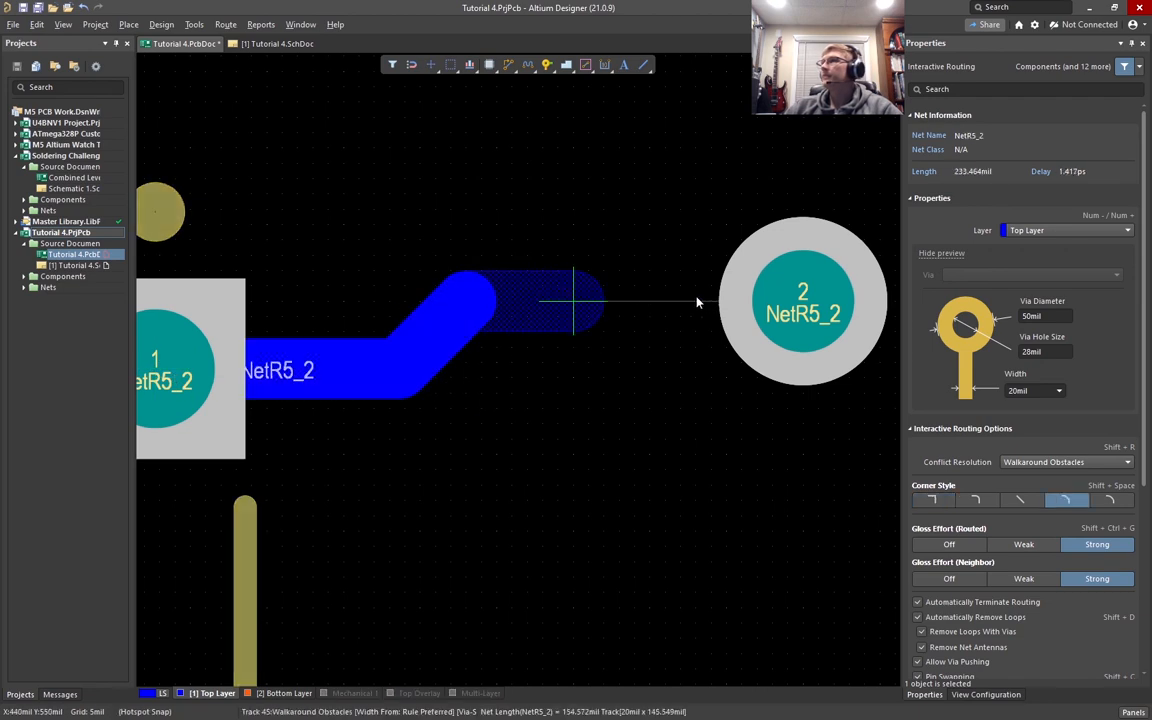
click(798, 320)
key(Escape)
ctrl+scroll(500, 400, down, 5)
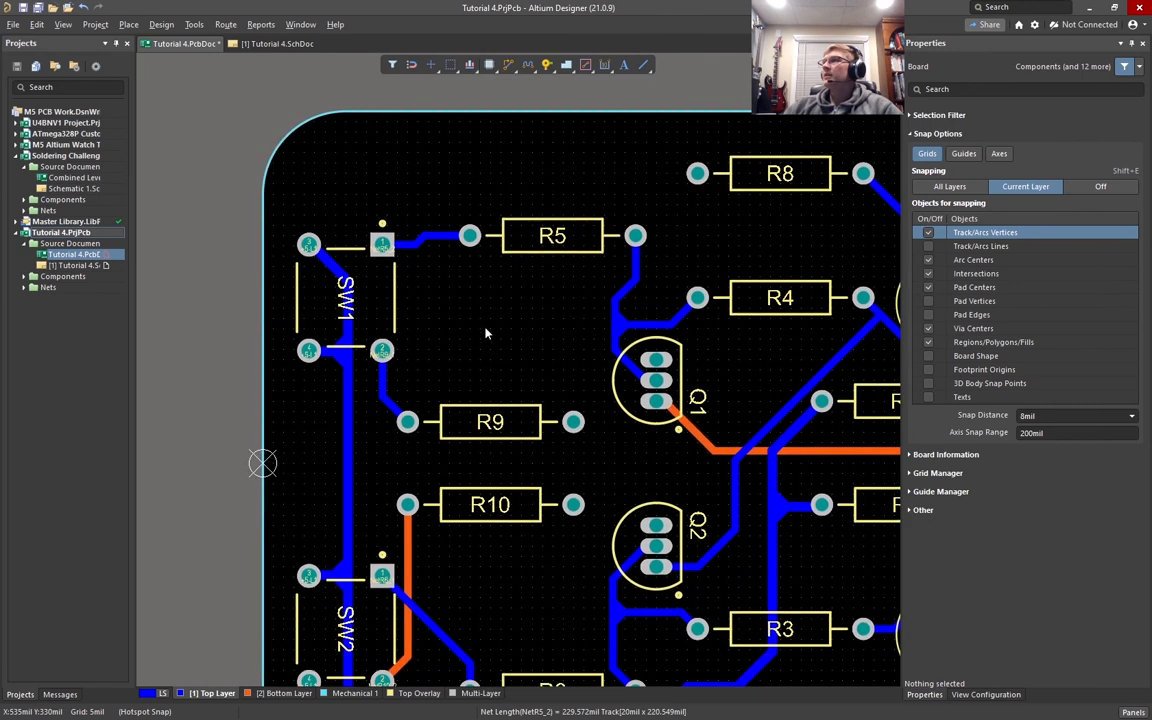
Try to repour all polygons while both are still shelved
click(194, 24)
mouse_move(253, 138)
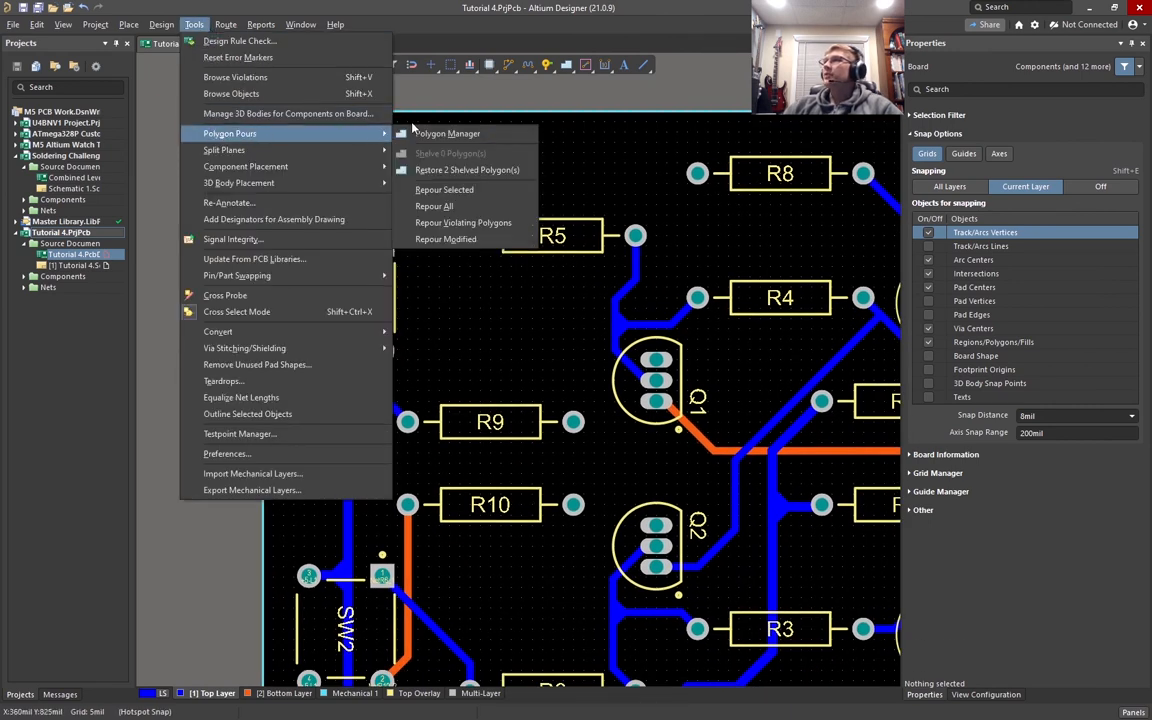
click(434, 206)
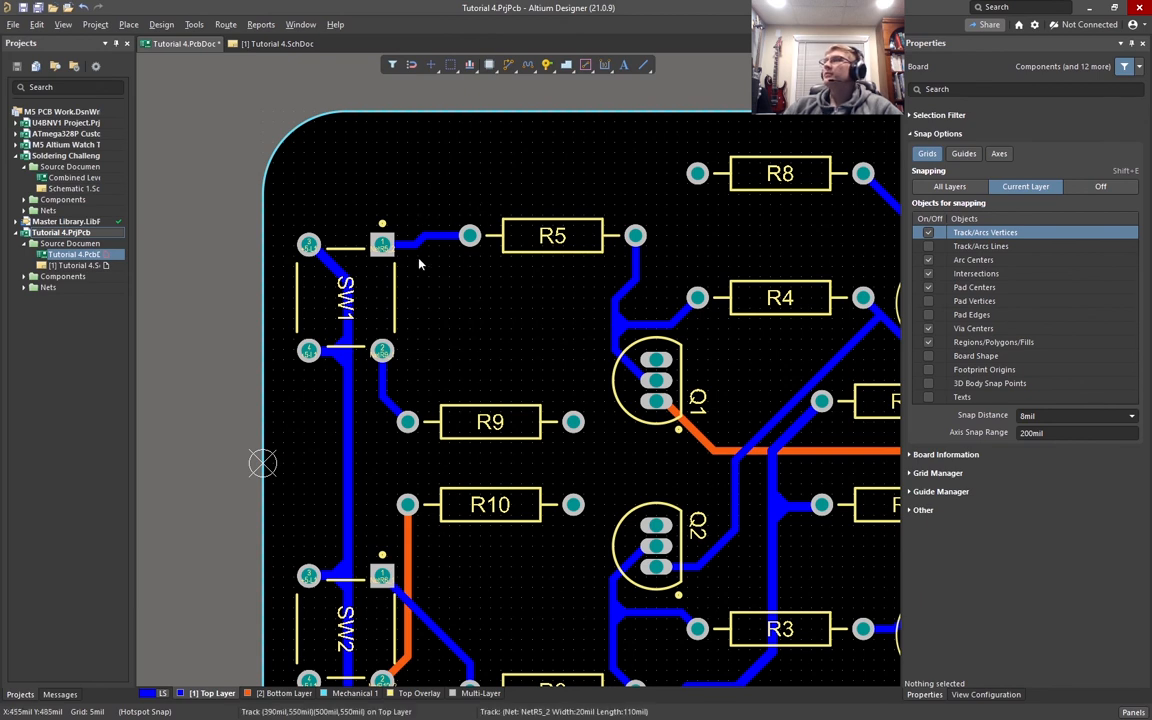
Restore the two shelved polygons on the board
click(192, 25)
mouse_move(250, 133)
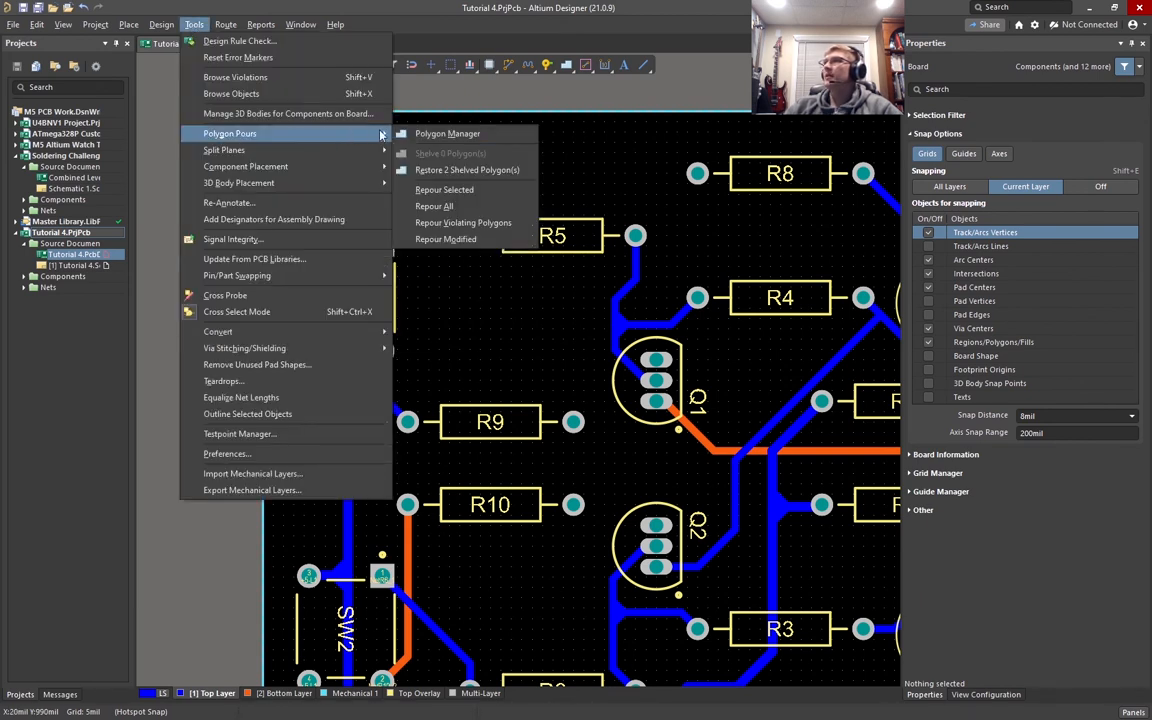
click(455, 172)
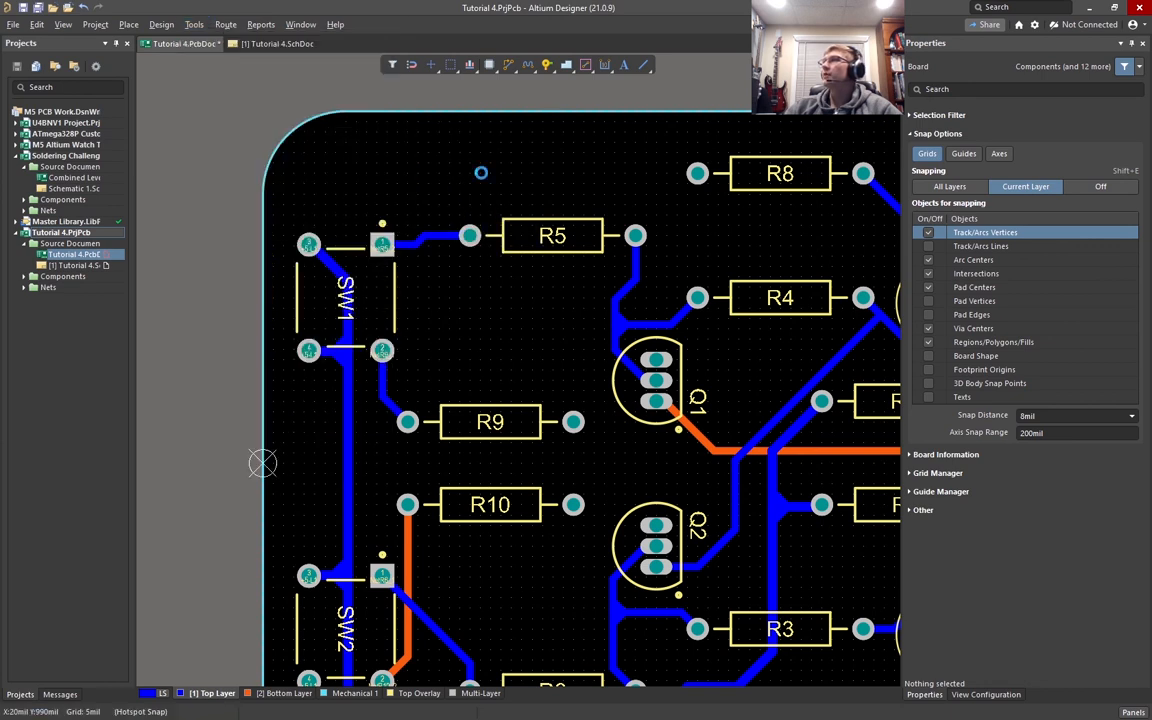
ctrl+scroll(460, 190, down, 4)
right_drag(500, 265, 531, 282)
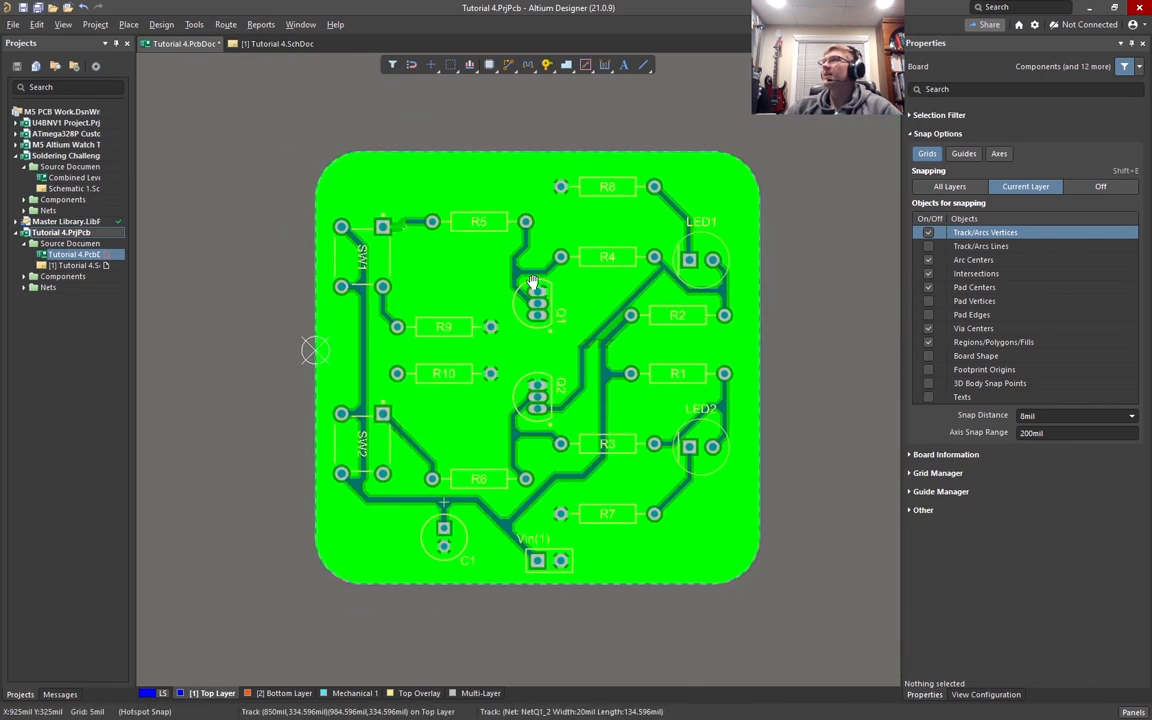
Repour the restored polygons around the rerouted NetR5_2 track
click(193, 25)
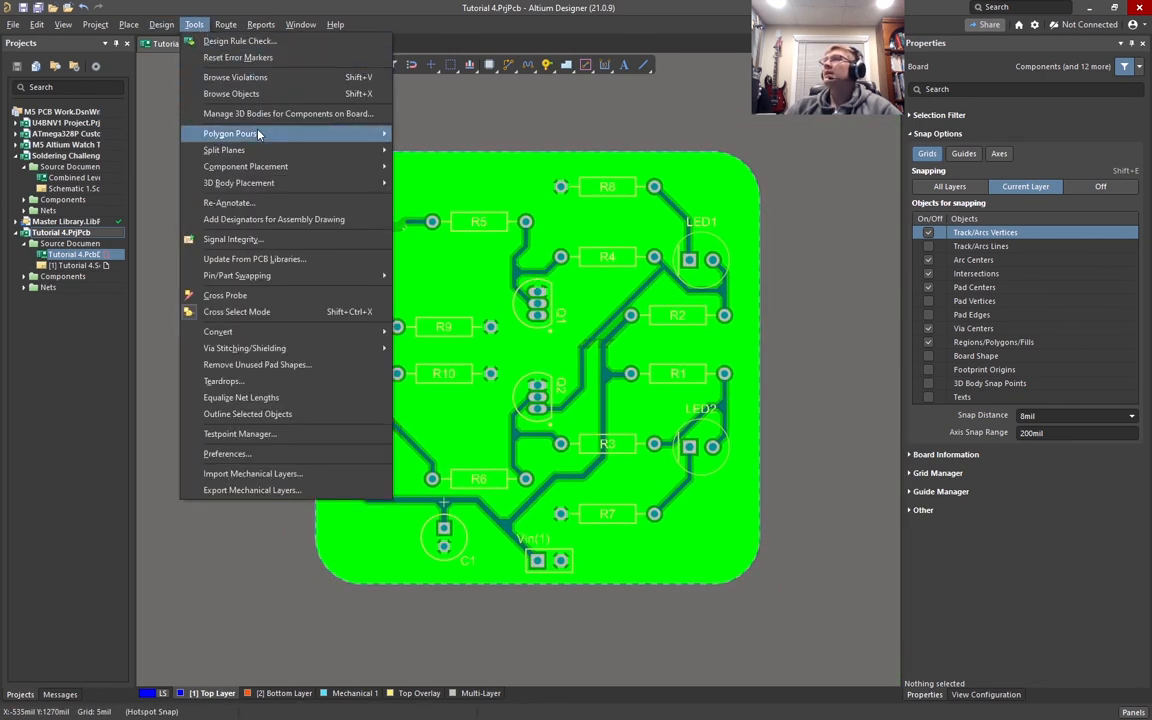
mouse_move(300, 133)
click(446, 220)
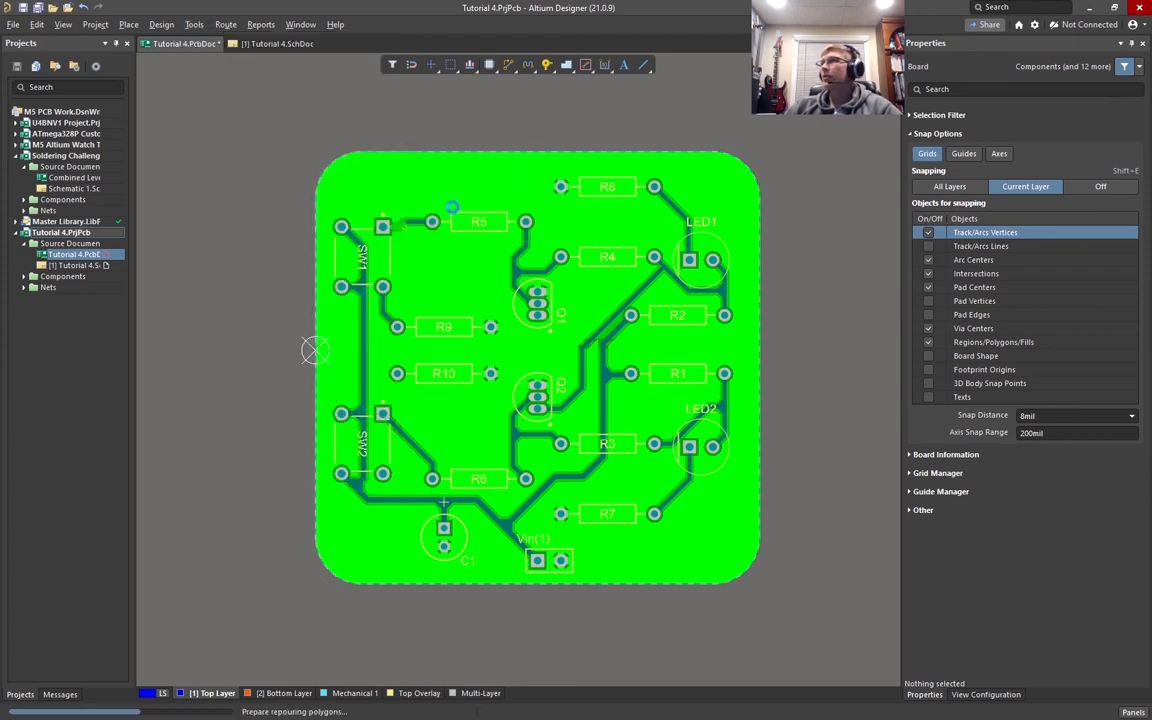
Review the repoured copper around the NetR5_2 track and across the whole Top Layer
ctrl+scroll(460, 212, up, 6)
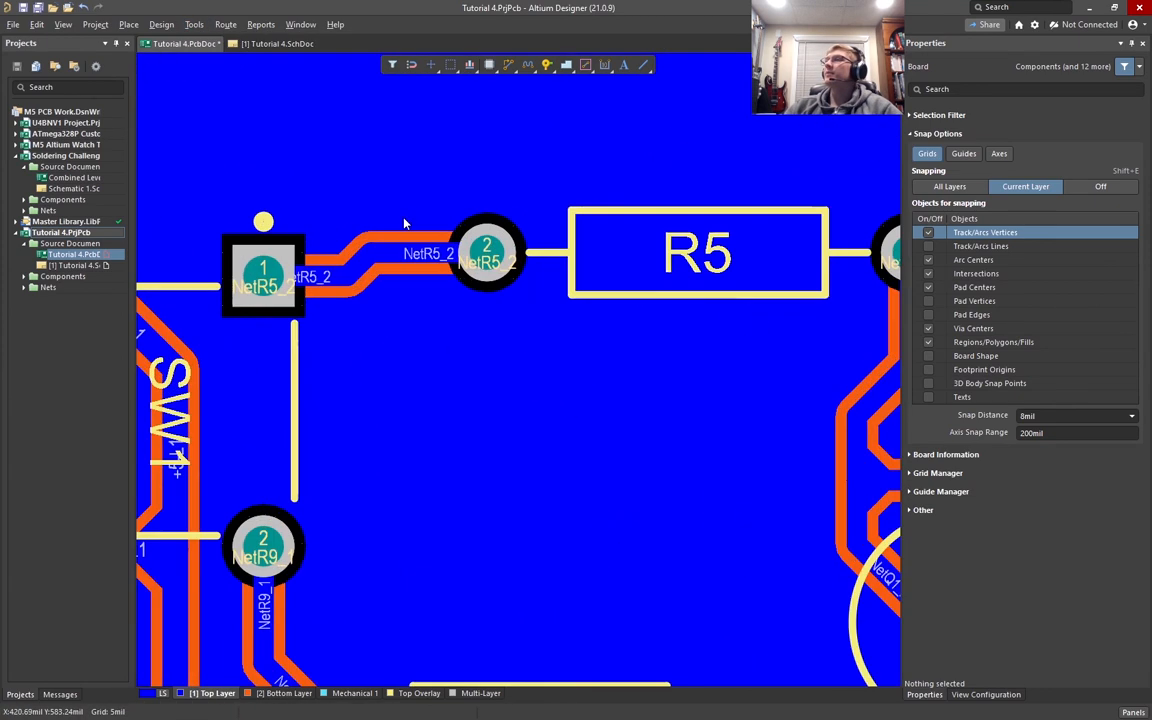
ctrl+scroll(376, 224, down, 5)
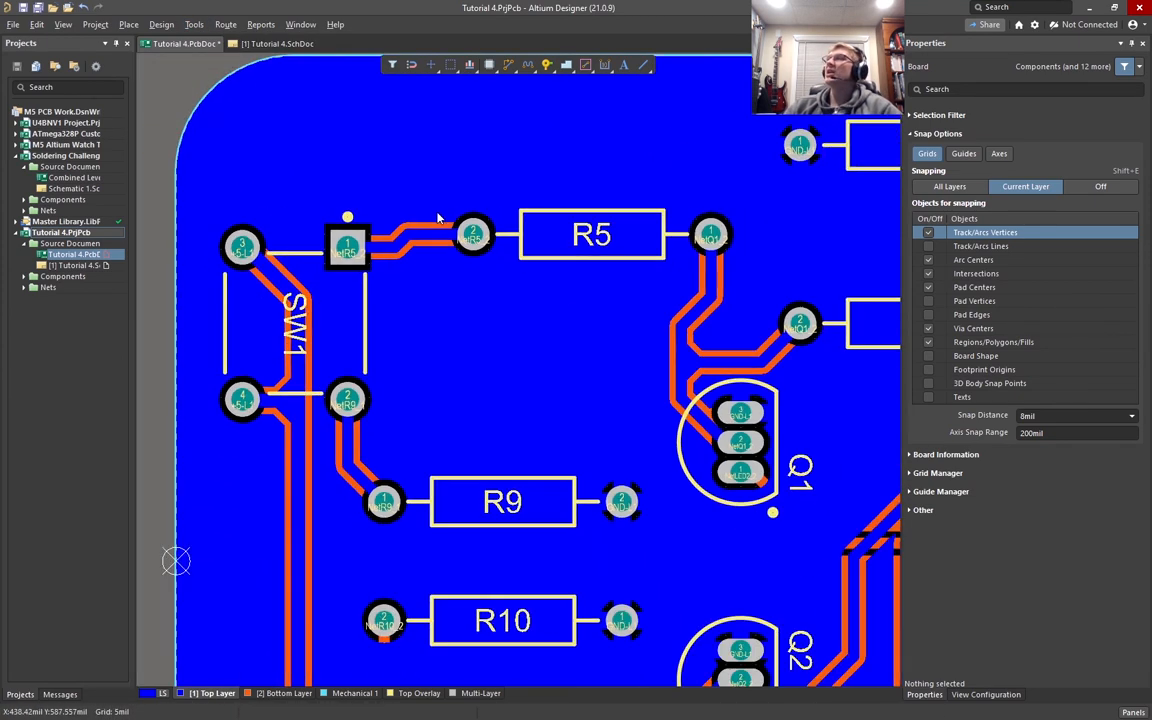
ctrl+scroll(404, 219, down, 2)
right_drag(576, 326, 433, 145)
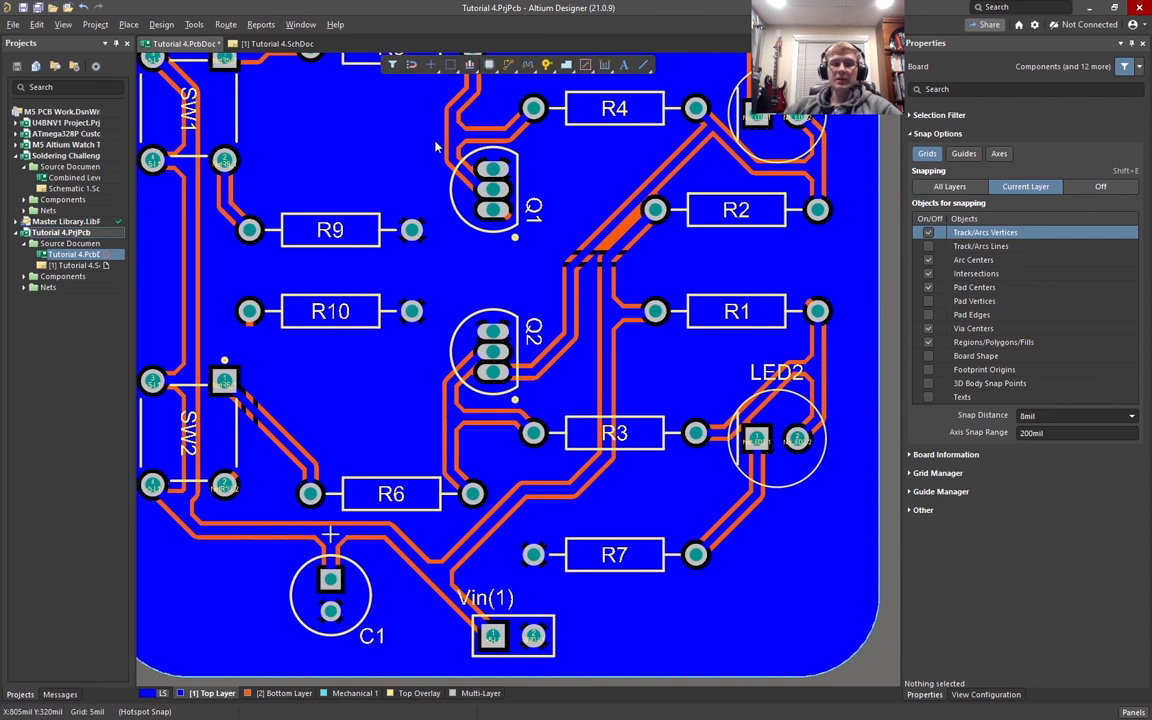
ctrl+scroll(523, 233, down, 1)
right_drag(466, 206, 489, 292)
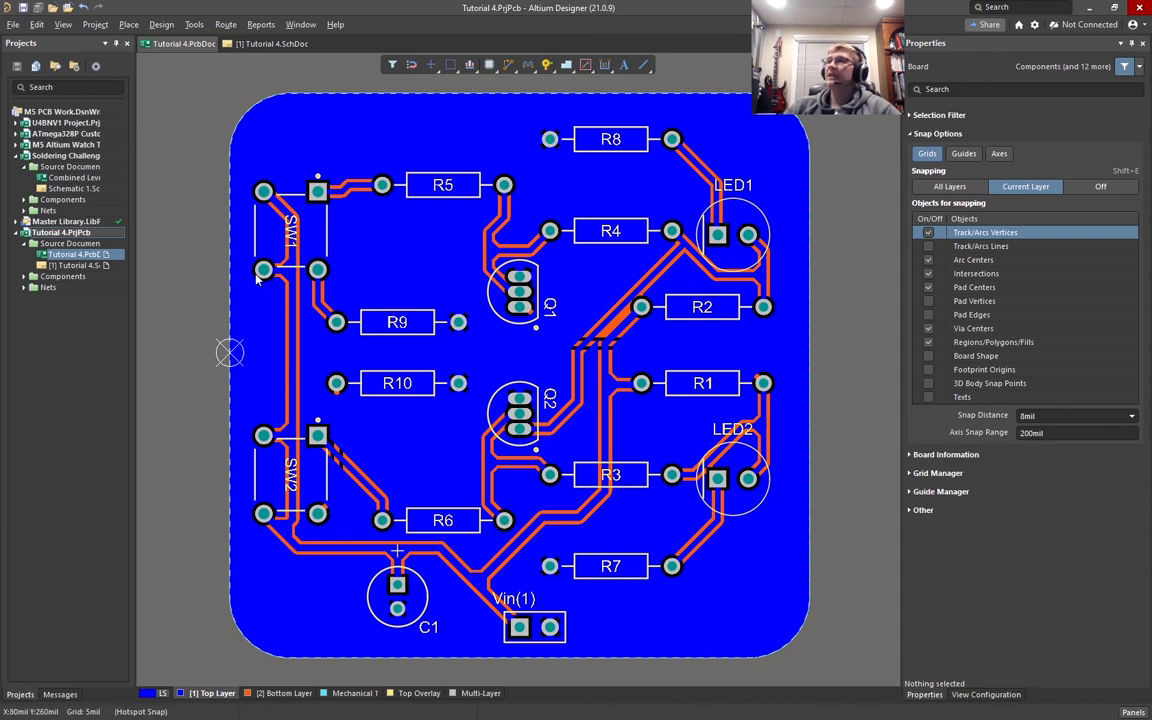
ctrl+scroll(258, 282, down, 2)
right_drag(258, 282, 313, 284)
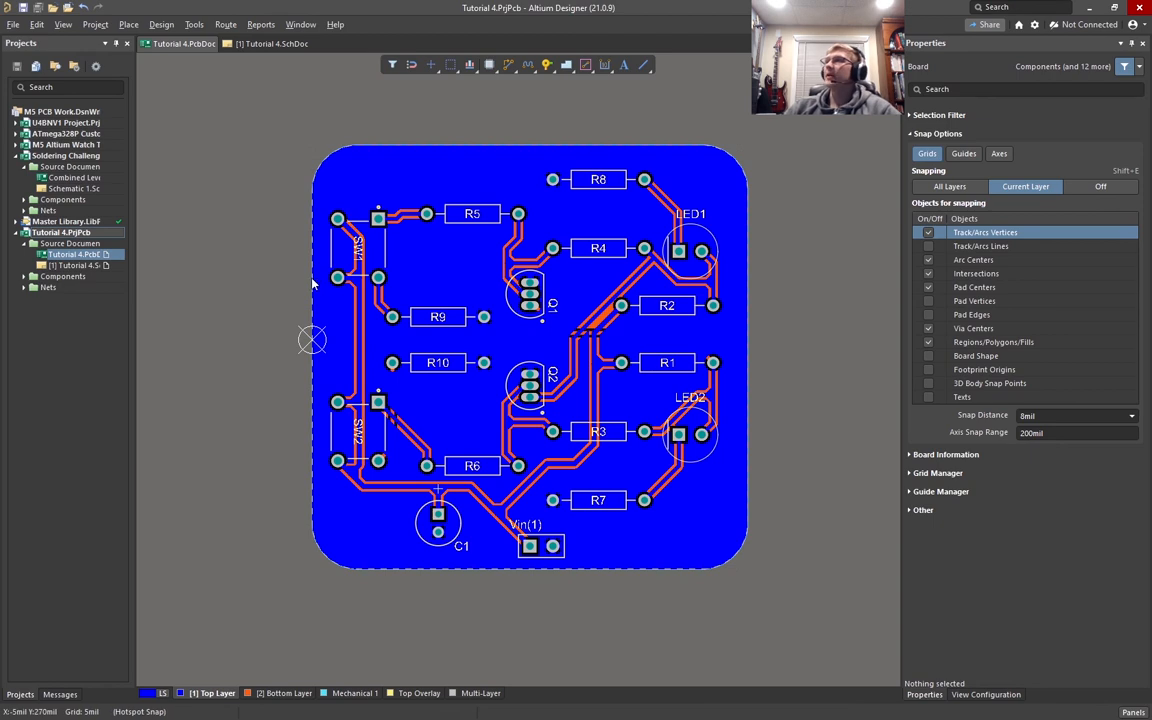